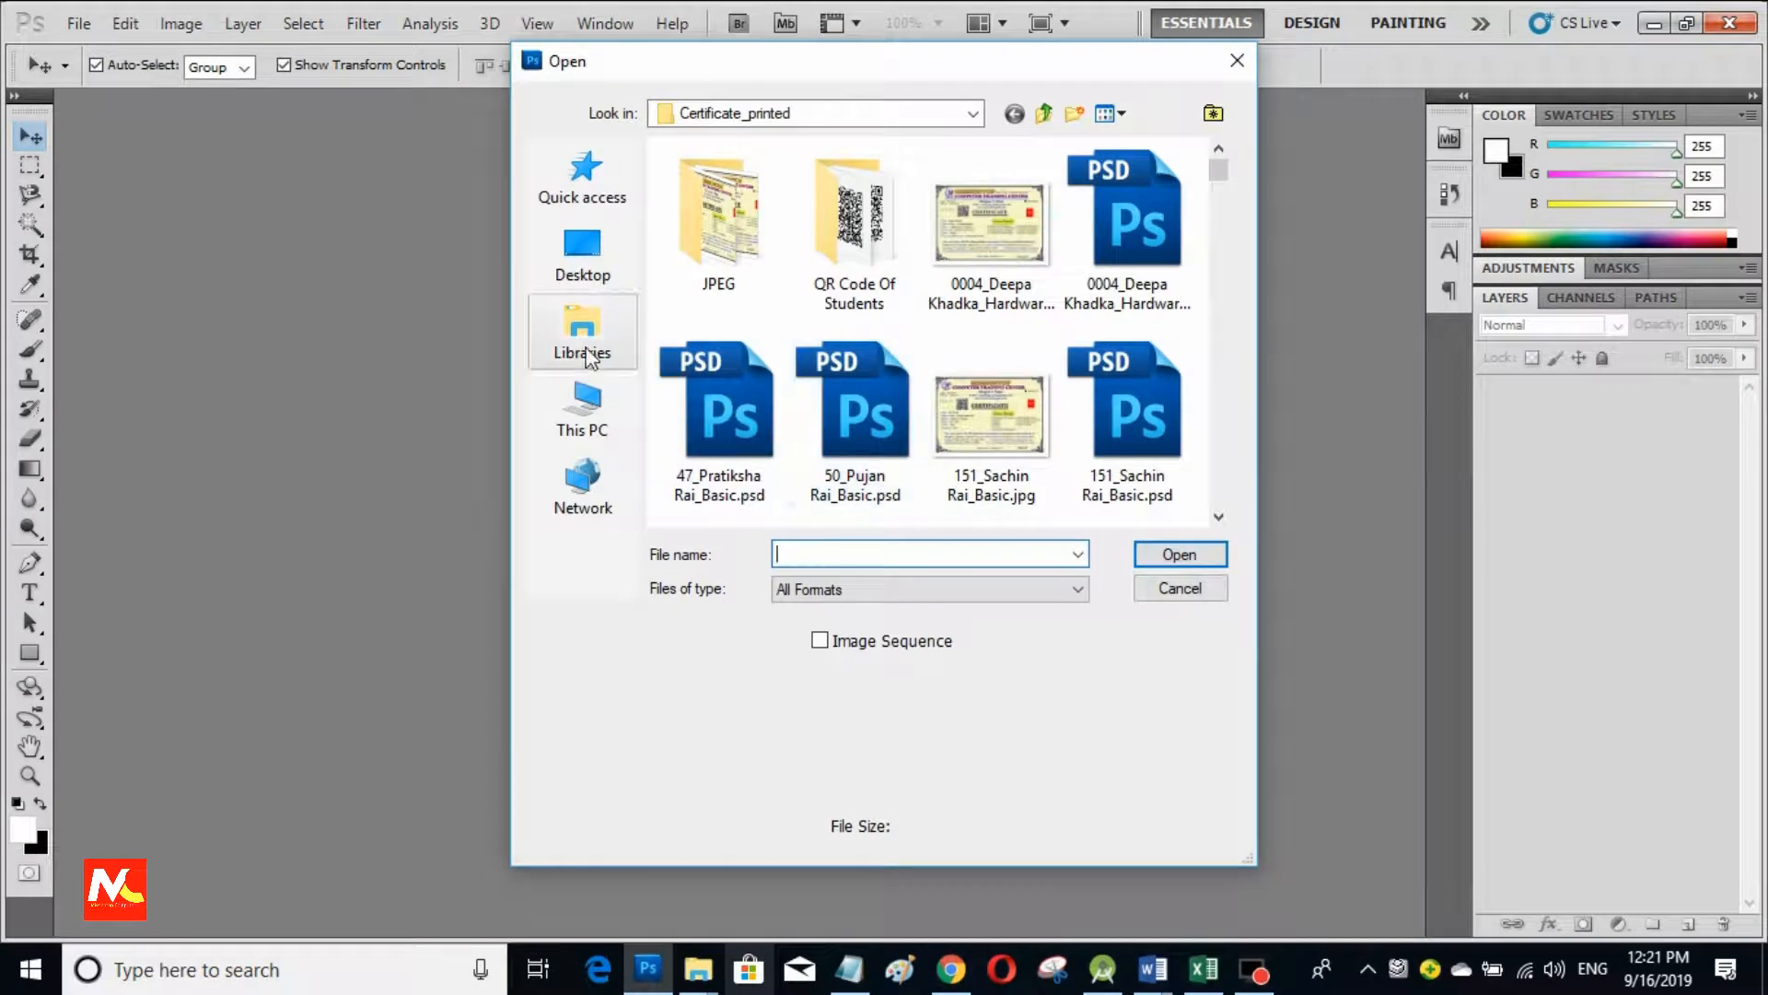
click(581, 345)
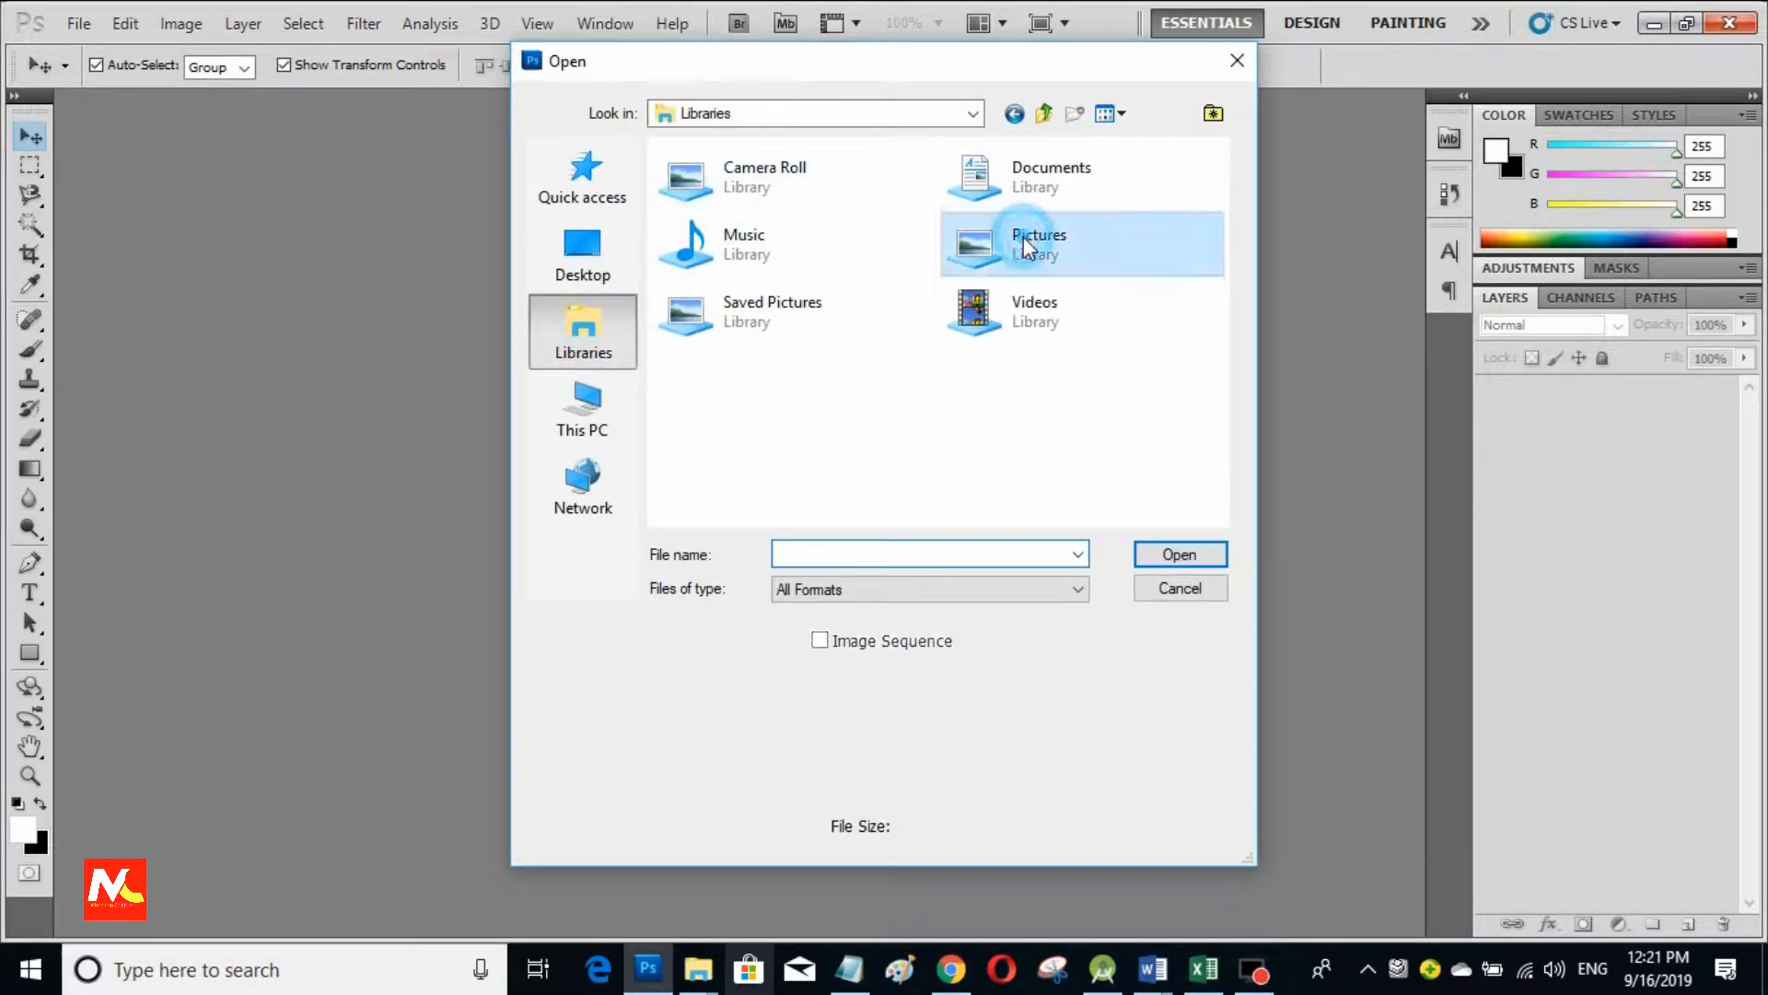
double_click(1027, 233)
click(1104, 273)
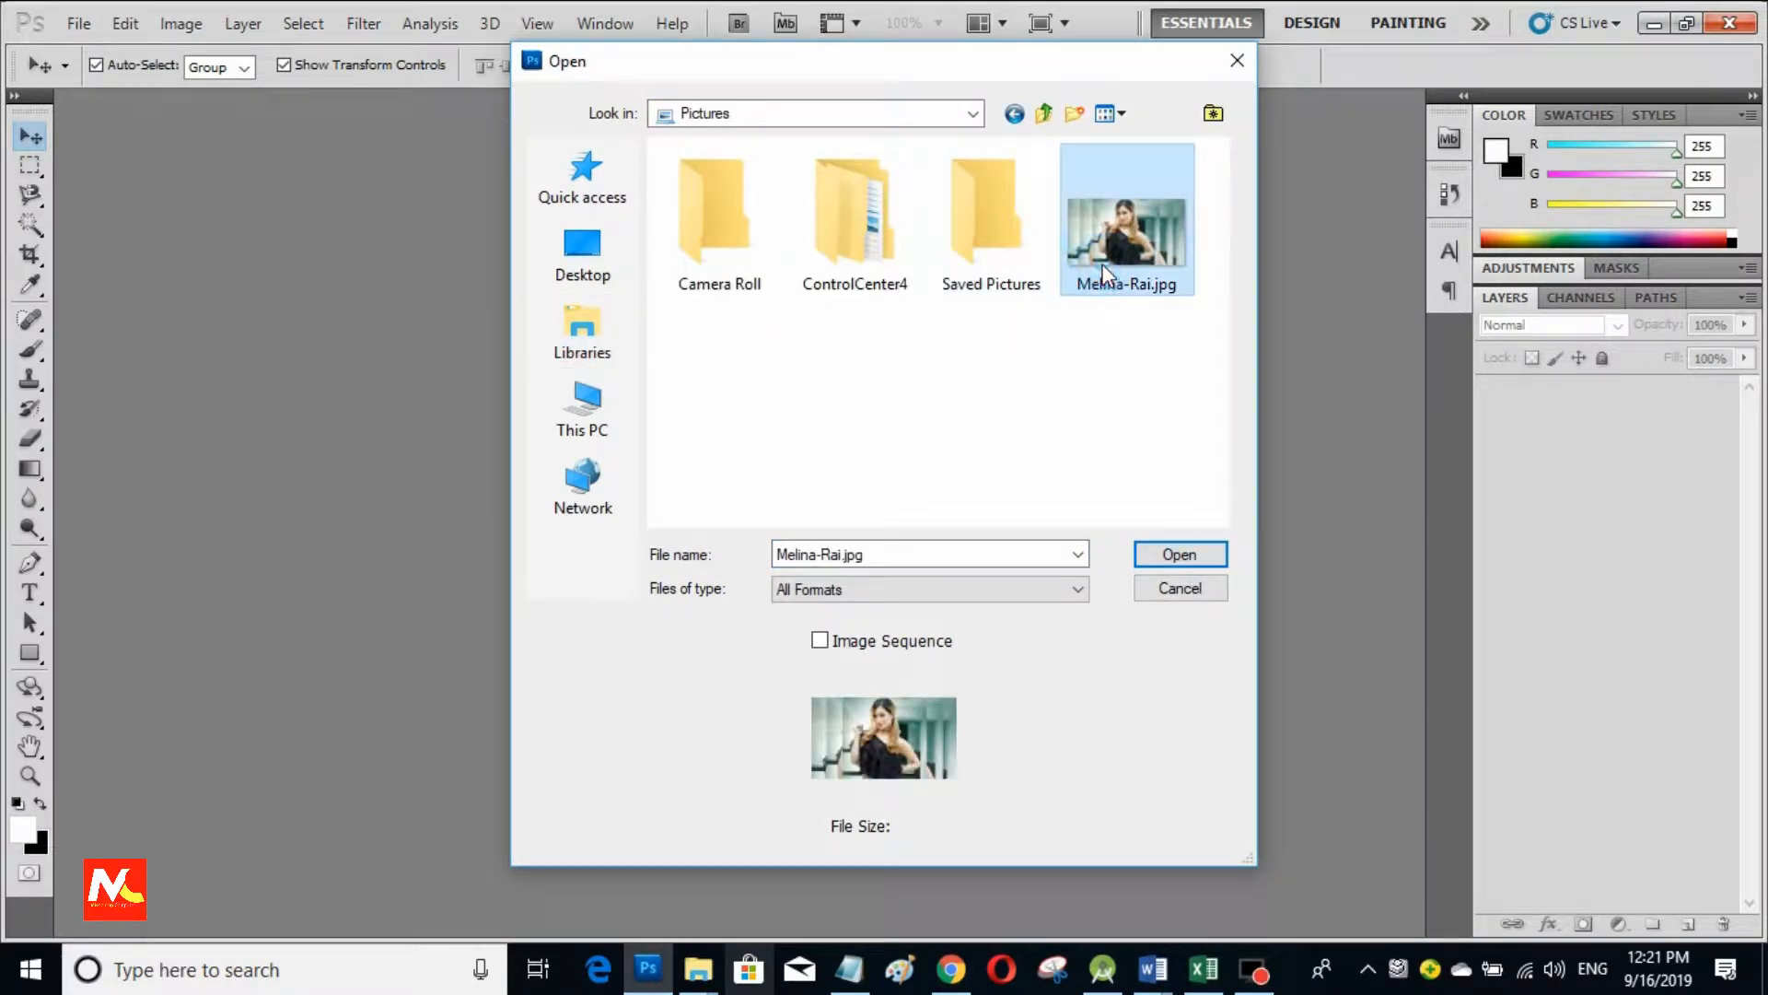
click(1162, 550)
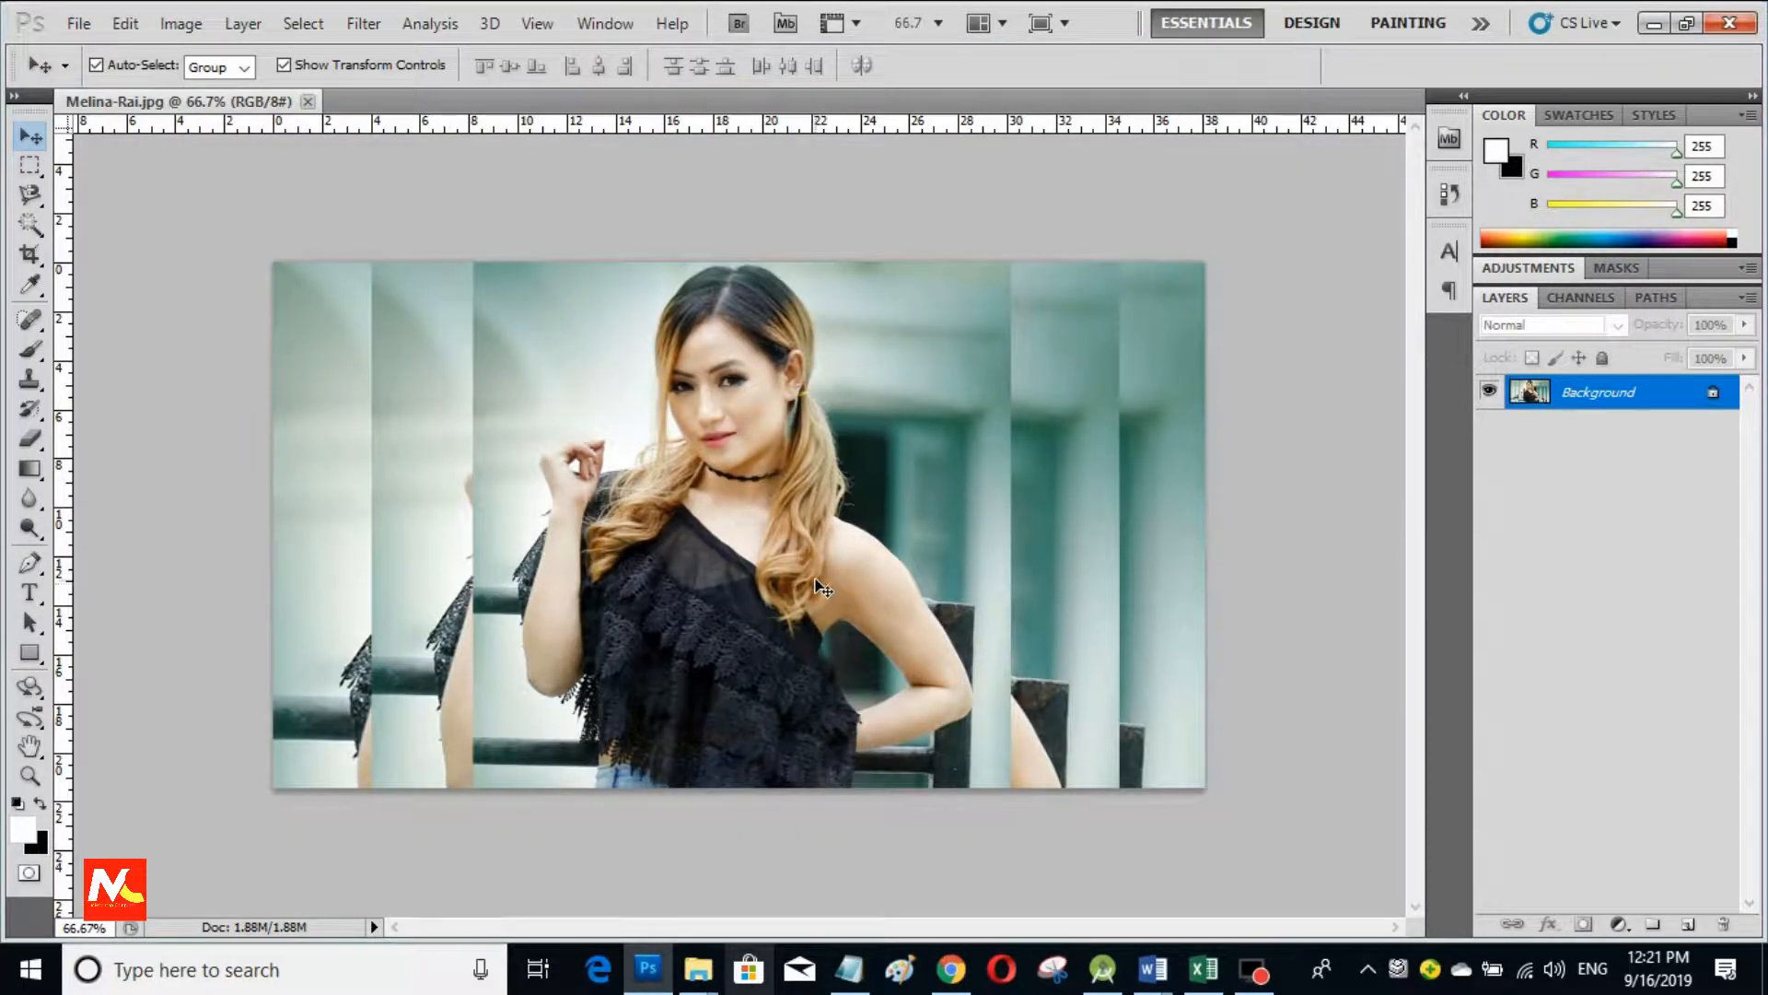
Step: Zoom in on the top and switch to the Magnetic Lasso tool
scroll(816, 453, up, 4)
scroll(816, 453, down, 3)
scroll(827, 453, up, 2)
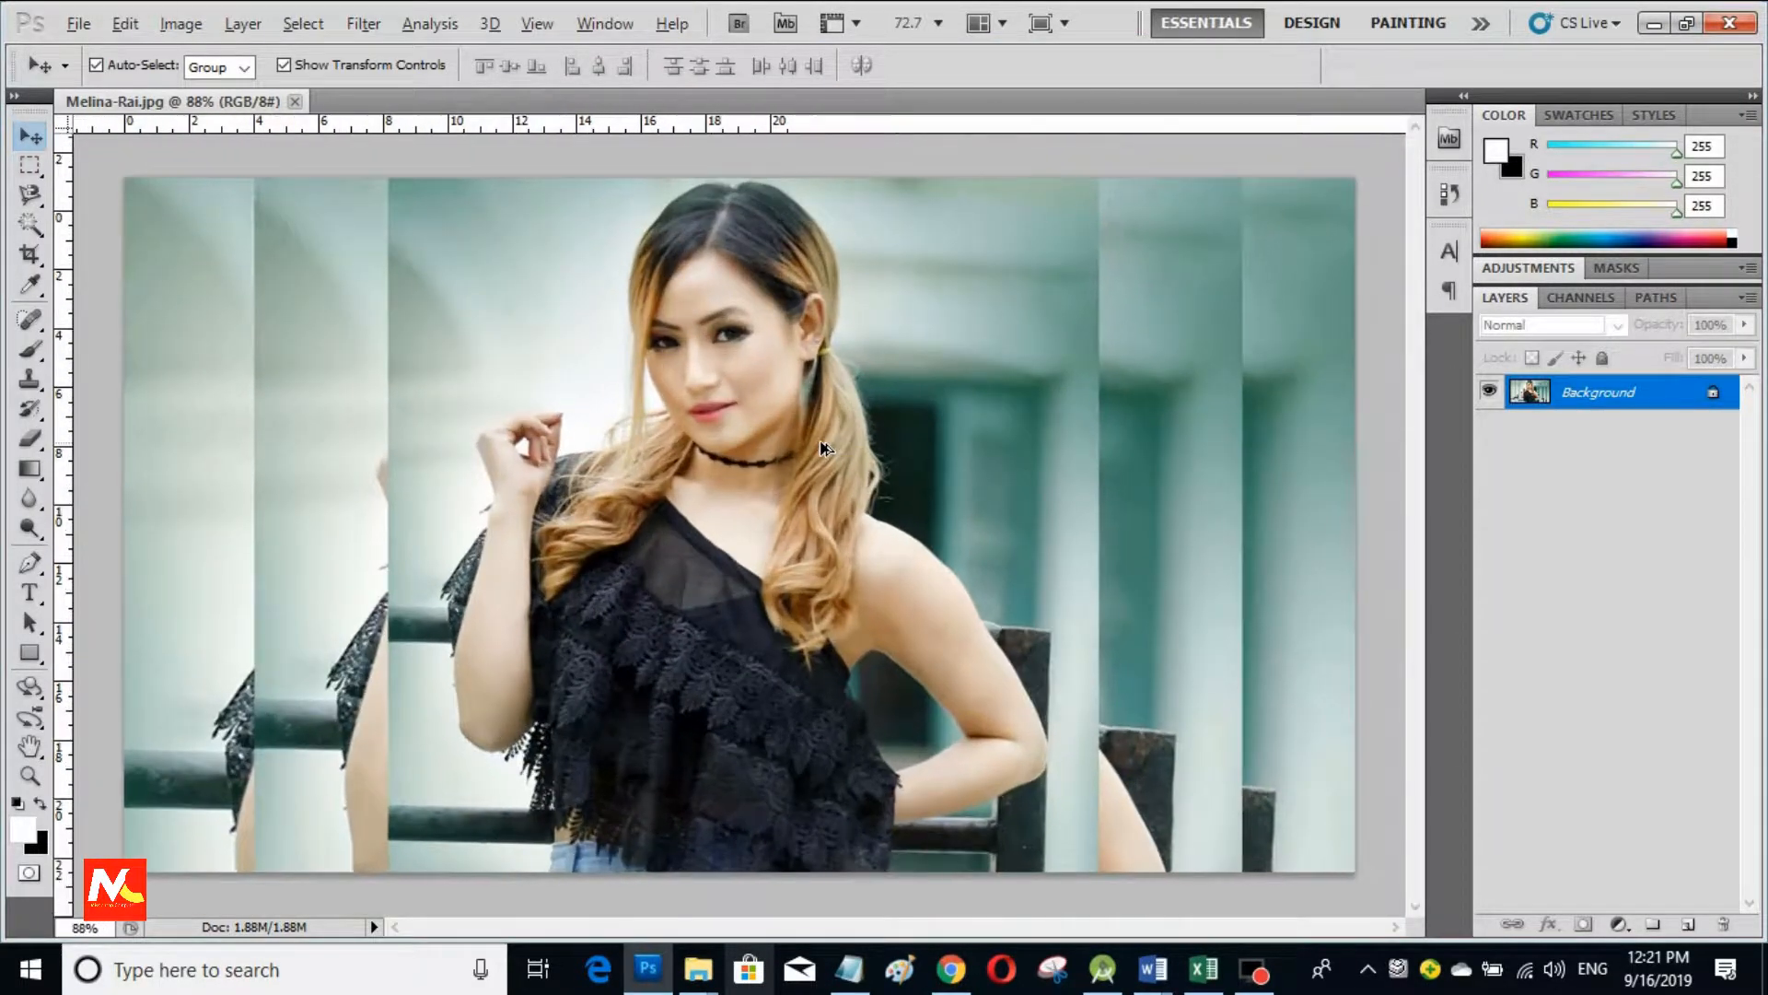
scroll(827, 453, down, 1)
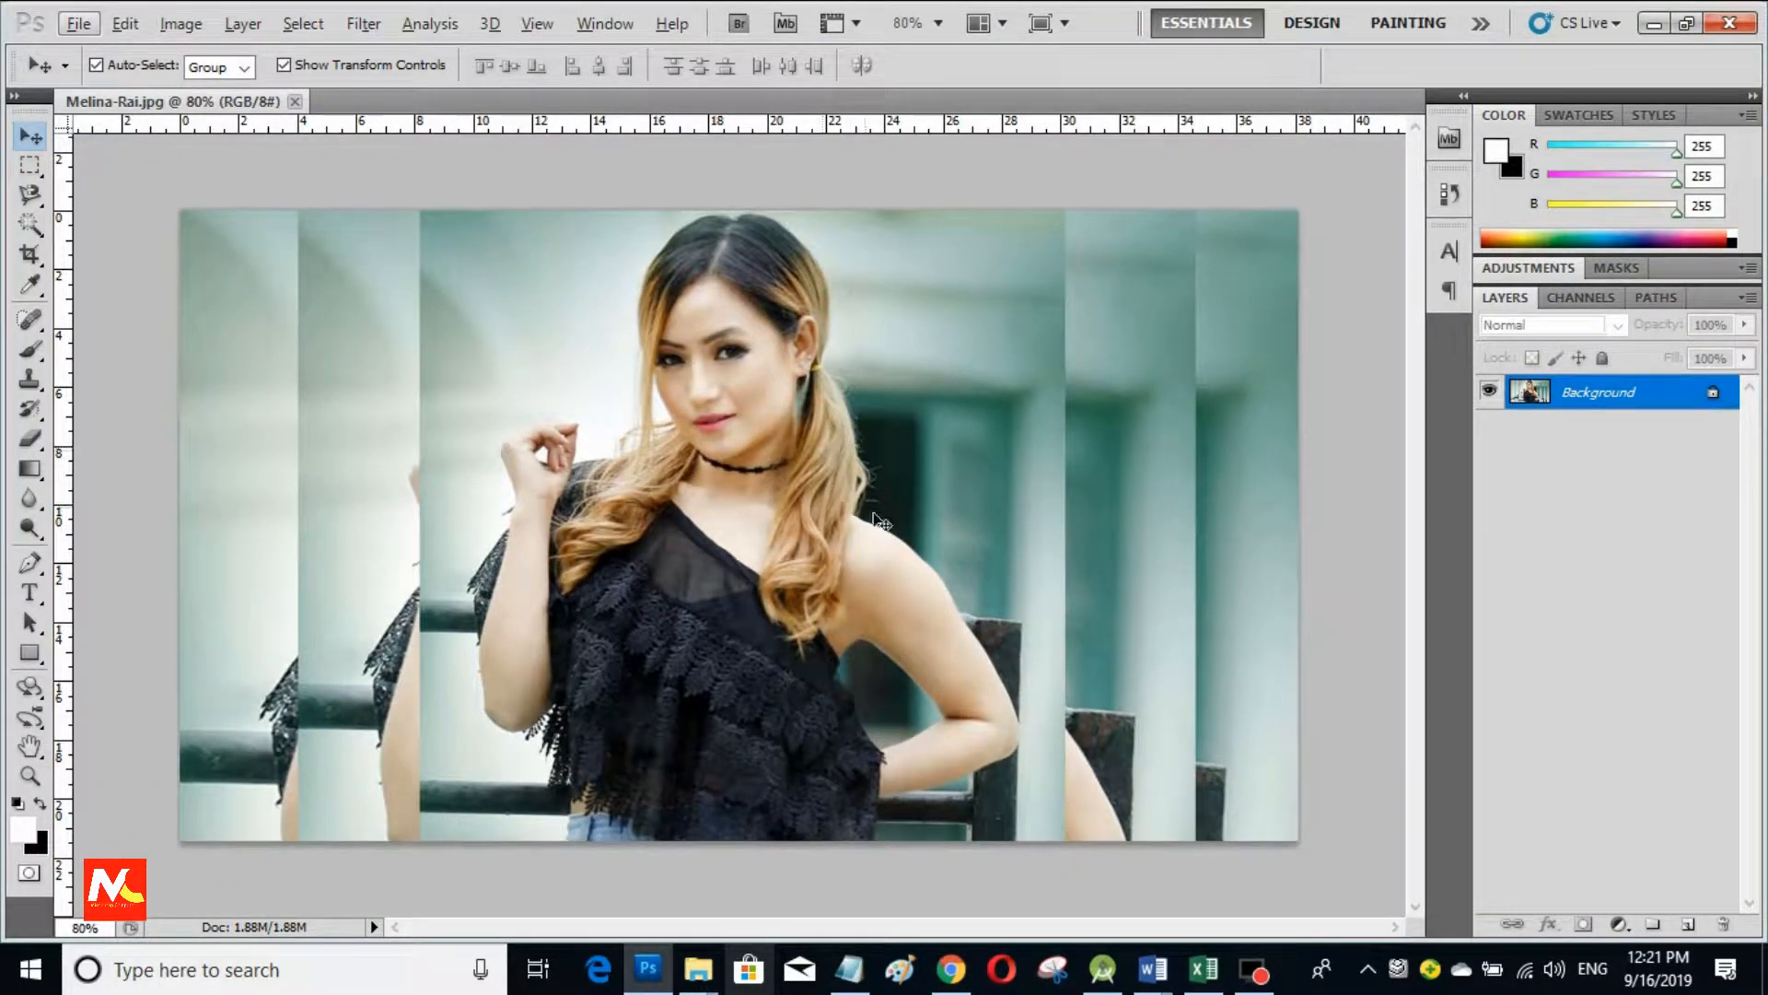
scroll(866, 552, up, 3)
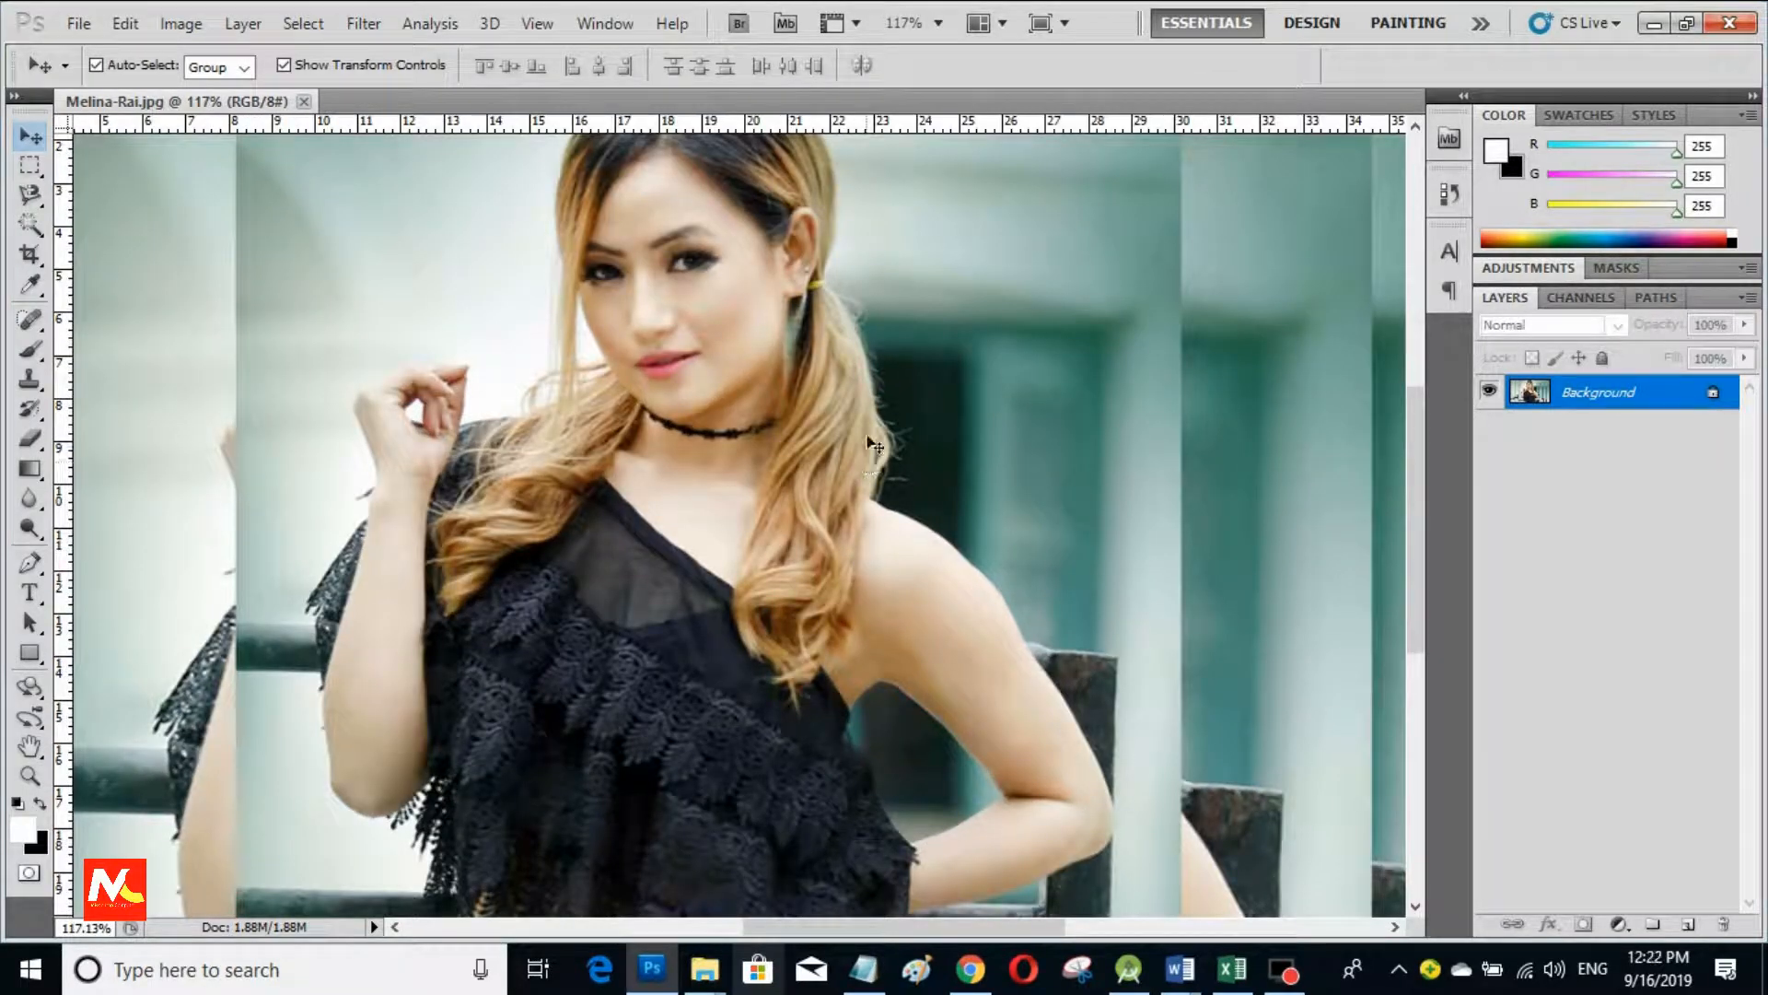
scroll(871, 444, up, 3)
scroll(832, 341, down, 1)
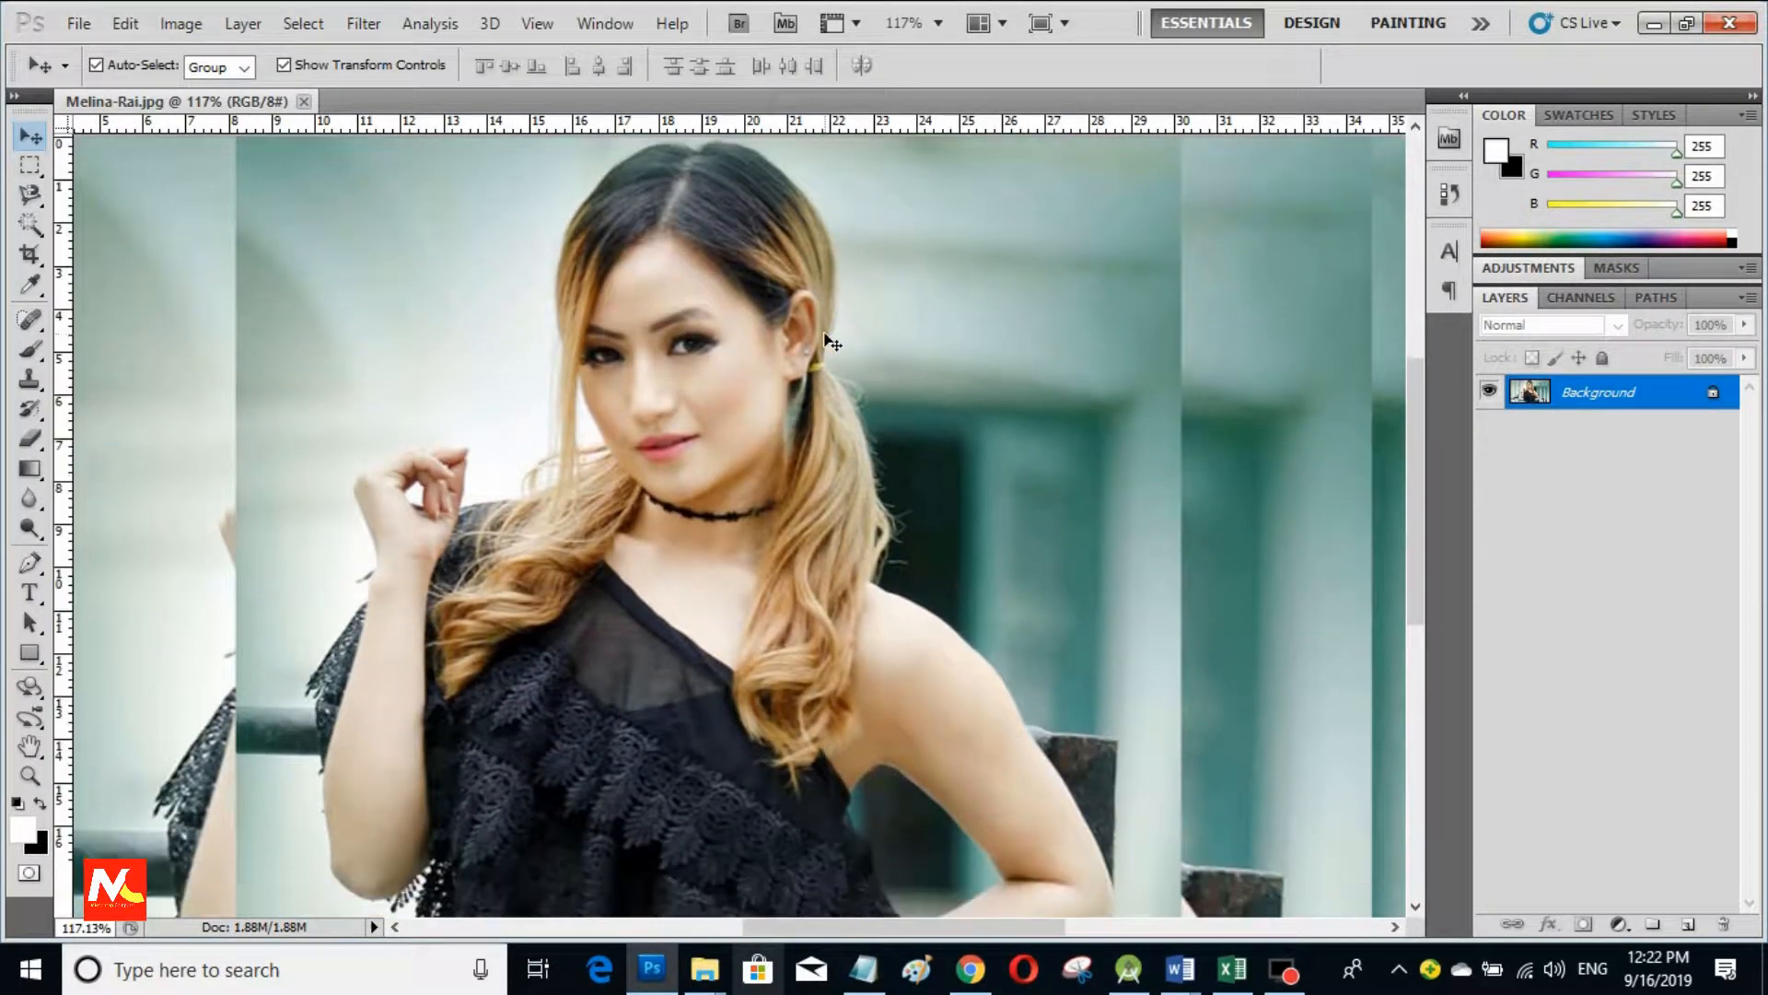
scroll(832, 343, down, 4)
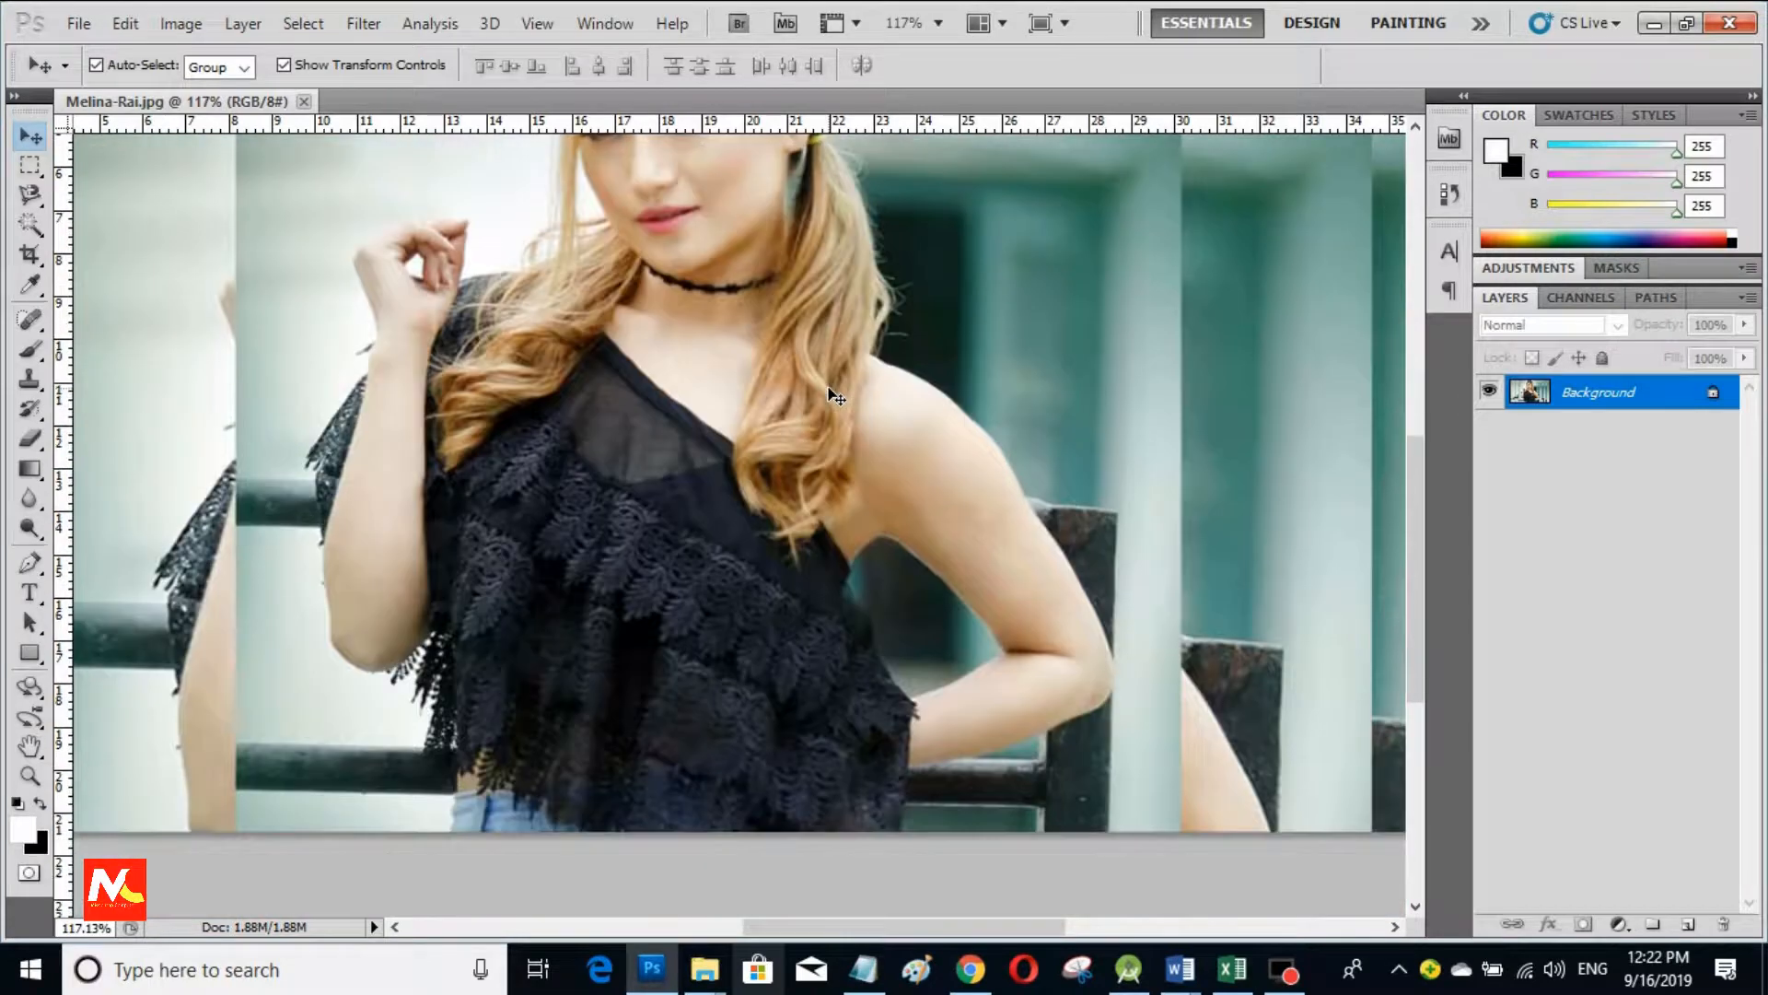
scroll(834, 396, down, 1)
click(30, 222)
click(30, 194)
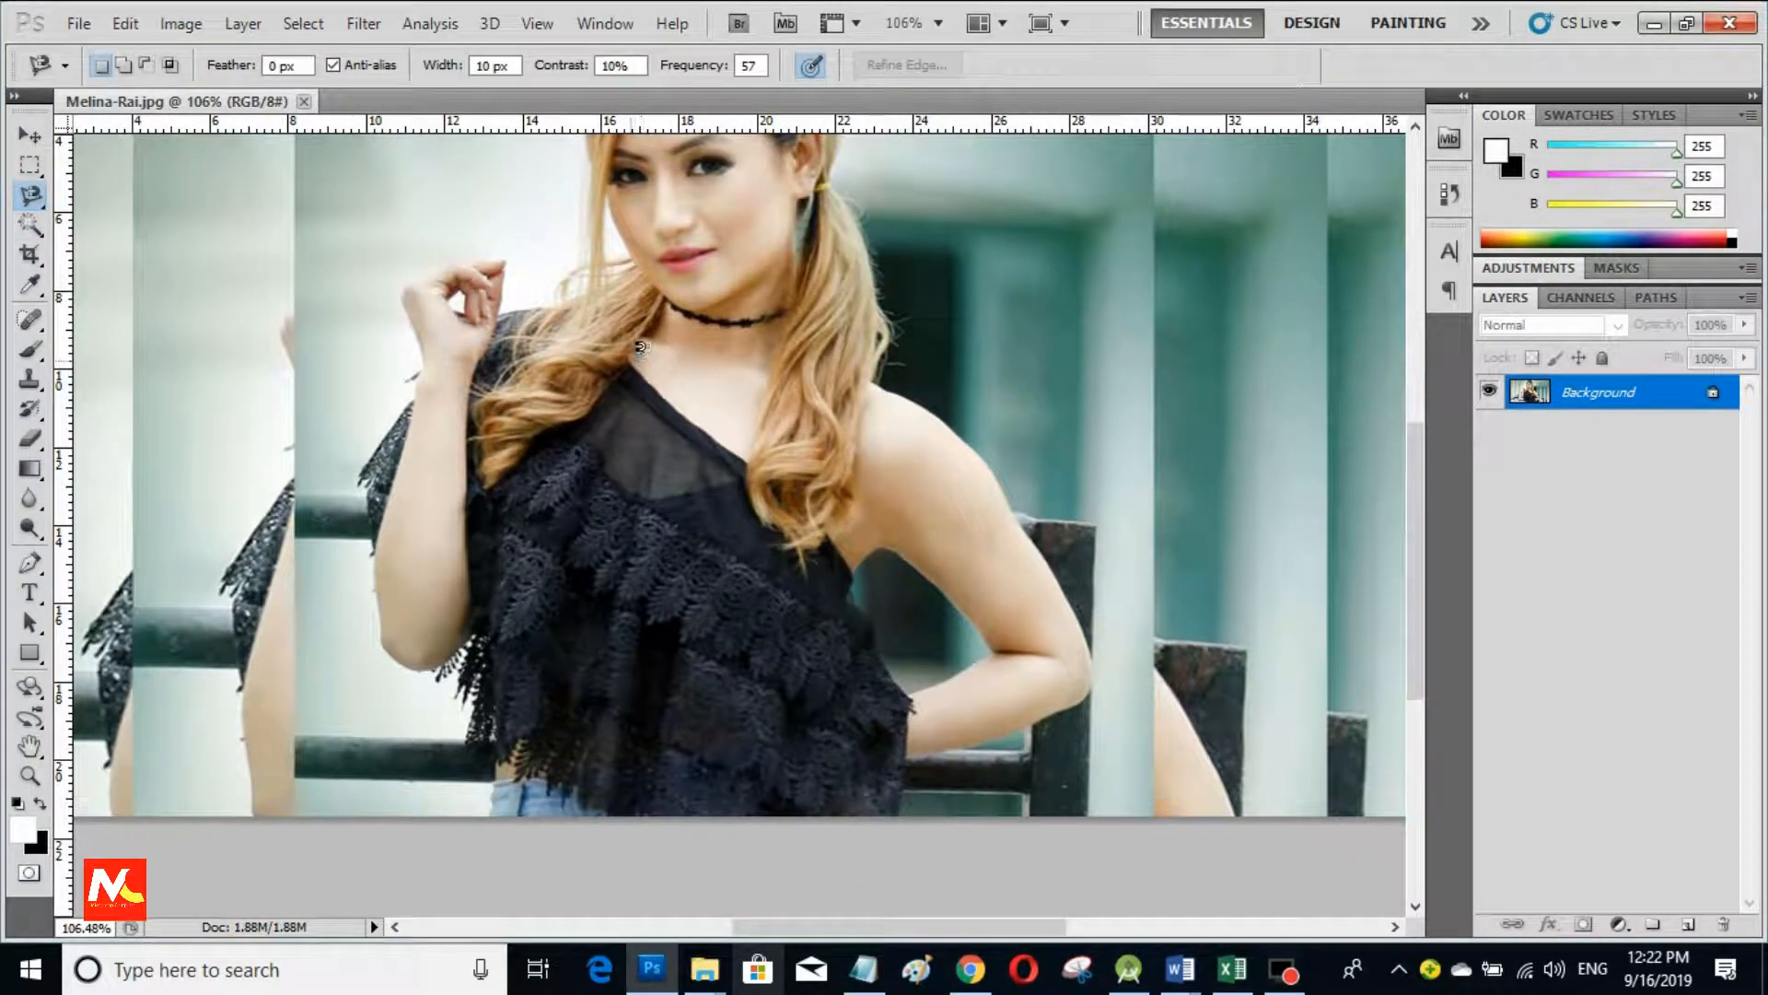
Step: Trace the top's neckline and lace edge across to where it meets the arm
scroll(641, 347, up, 3)
click(637, 361)
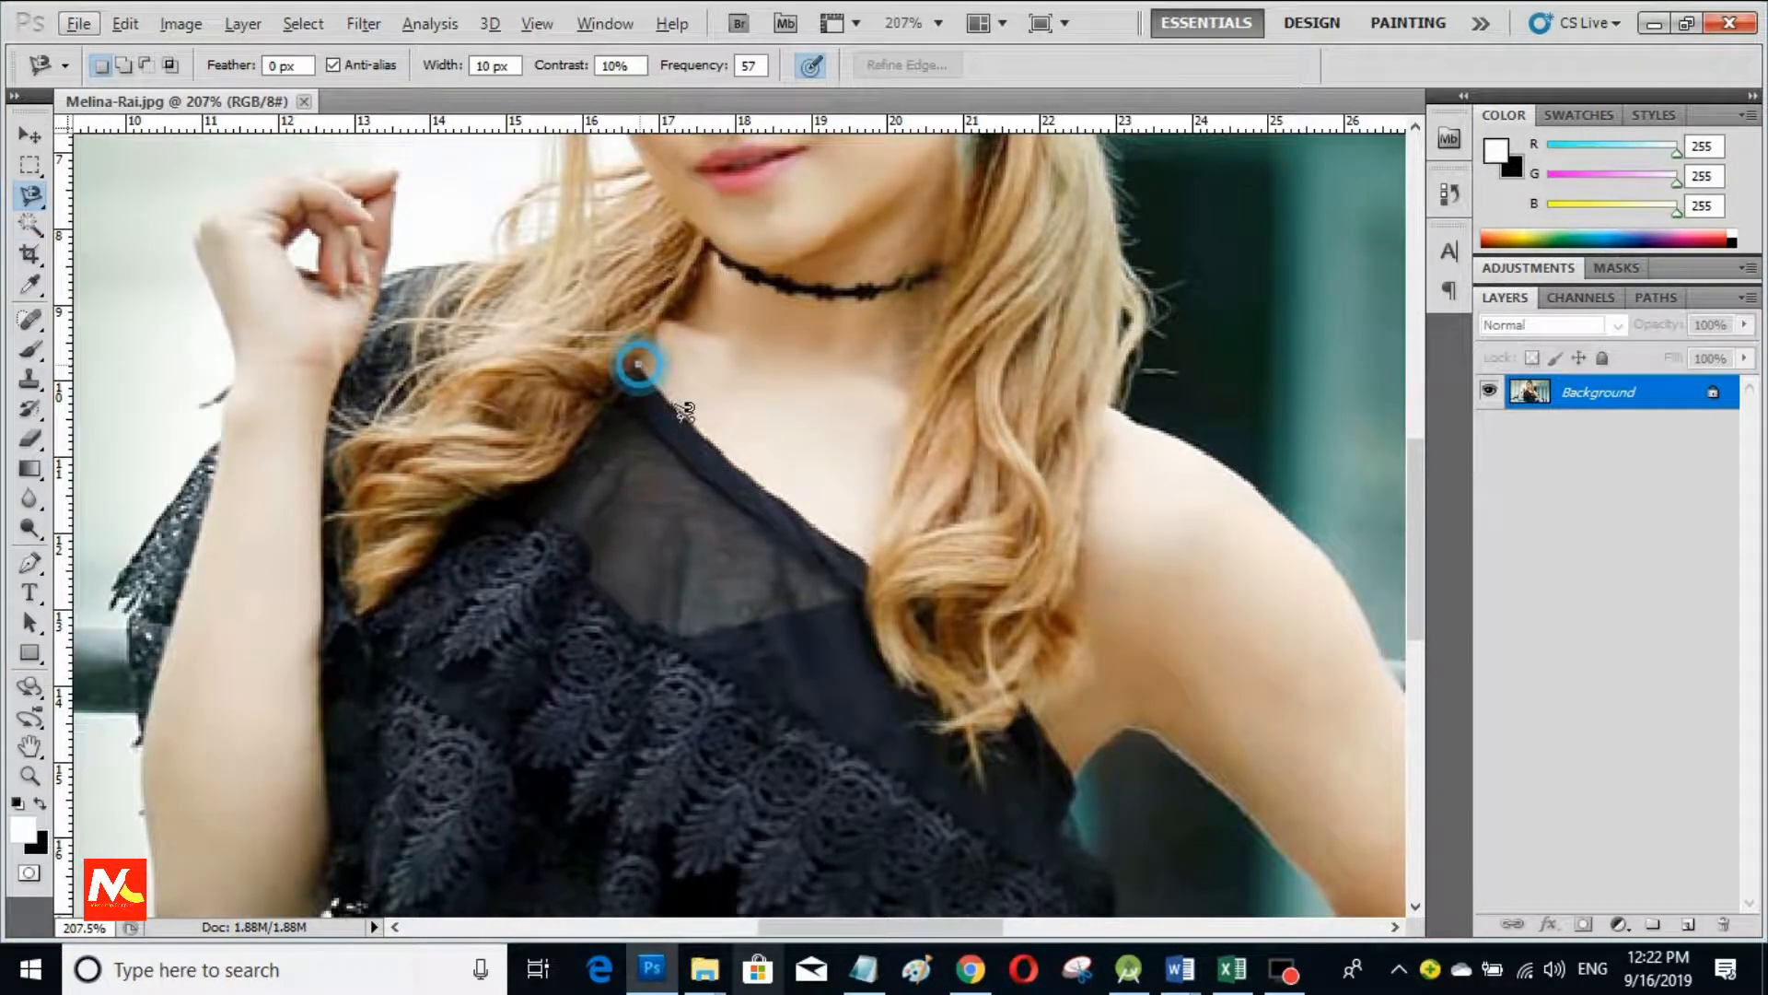
click(869, 558)
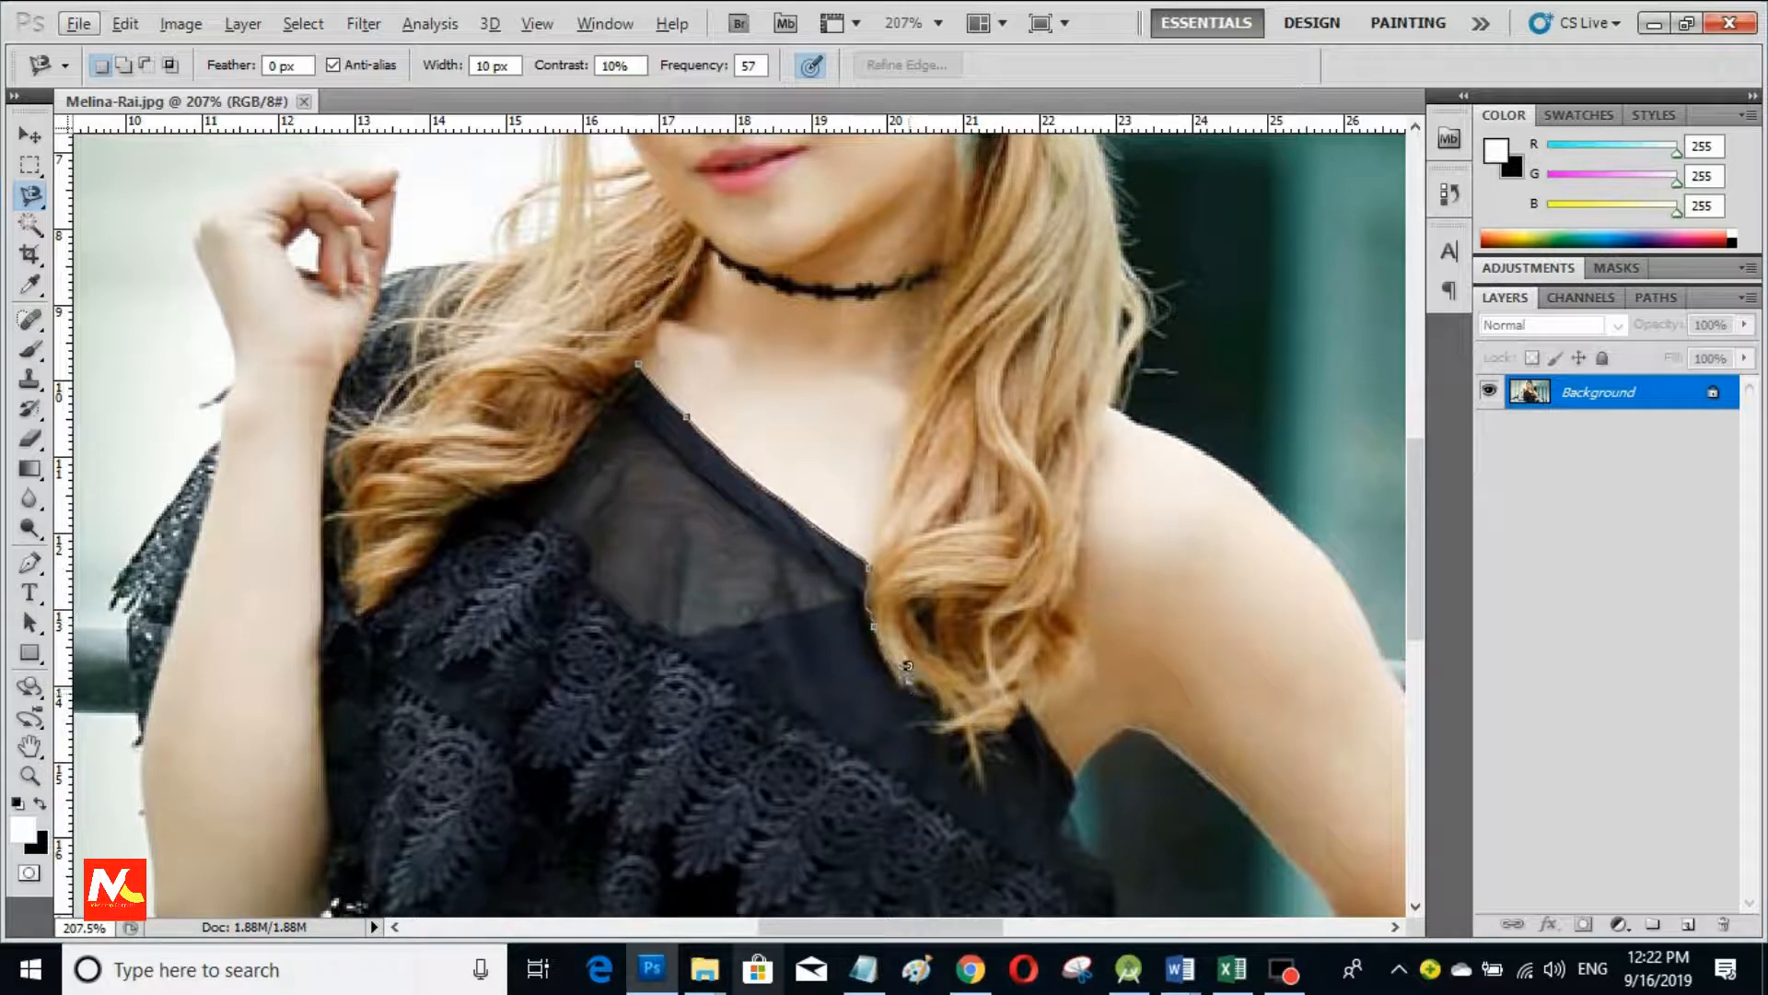
click(910, 697)
click(876, 742)
click(756, 783)
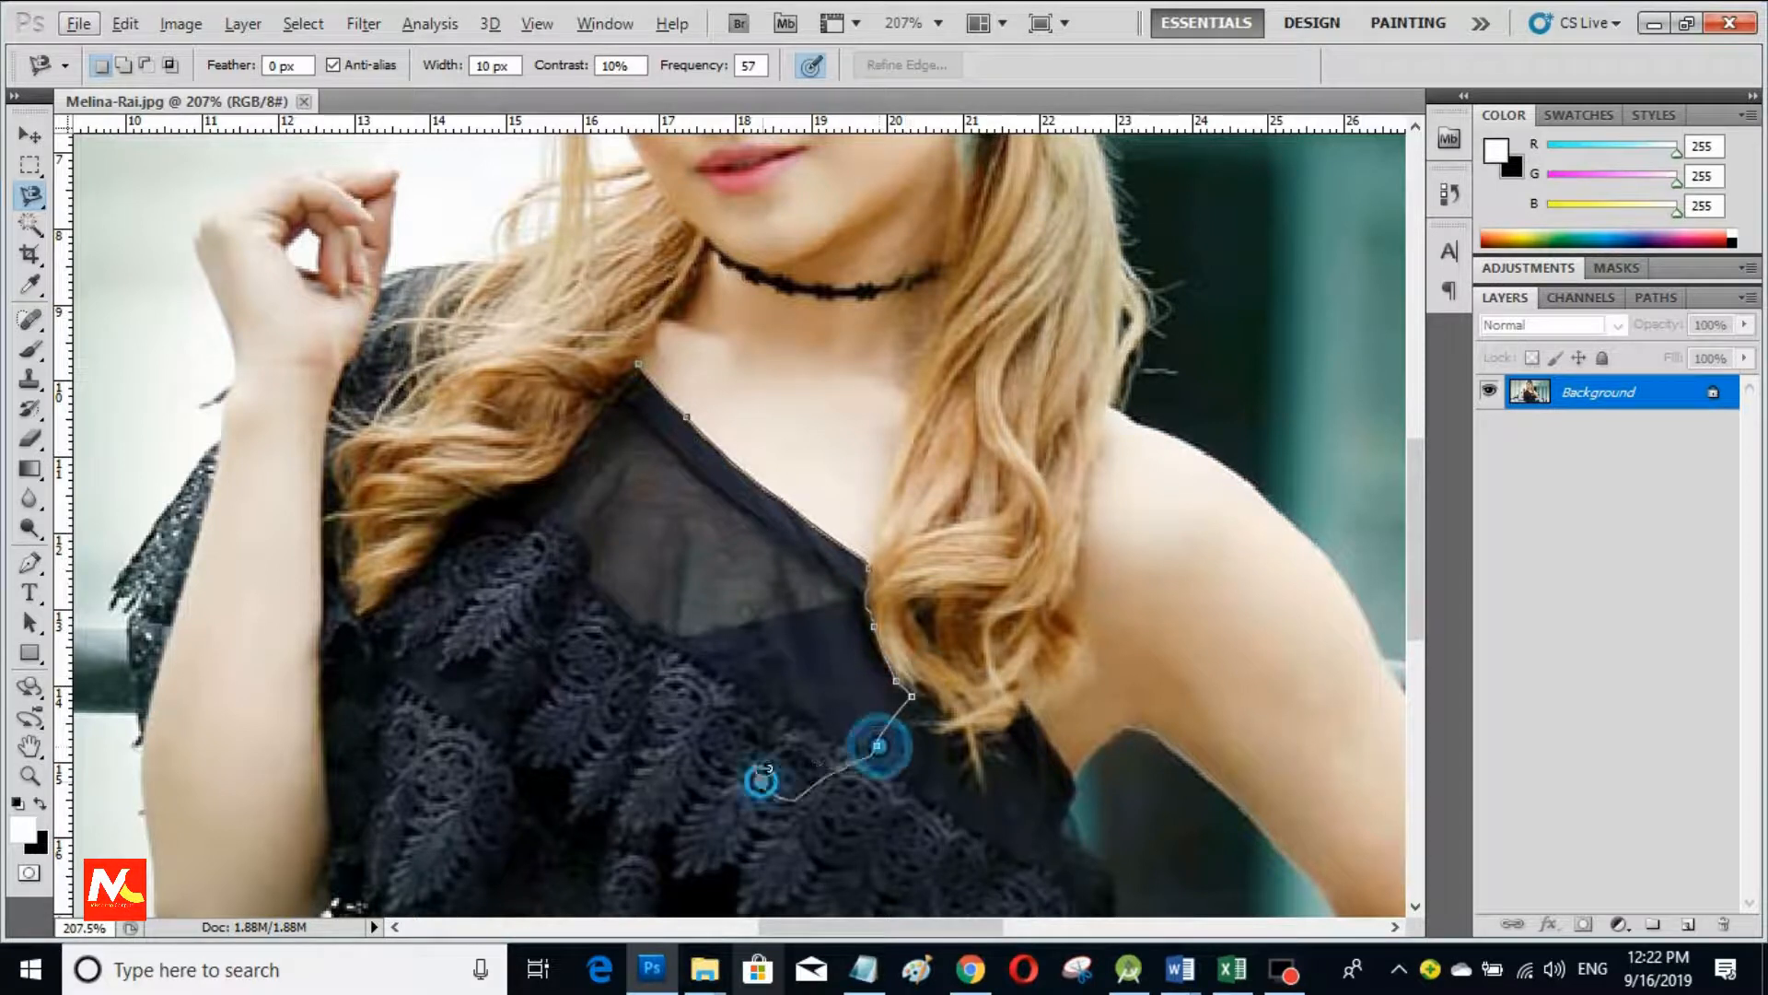
click(460, 797)
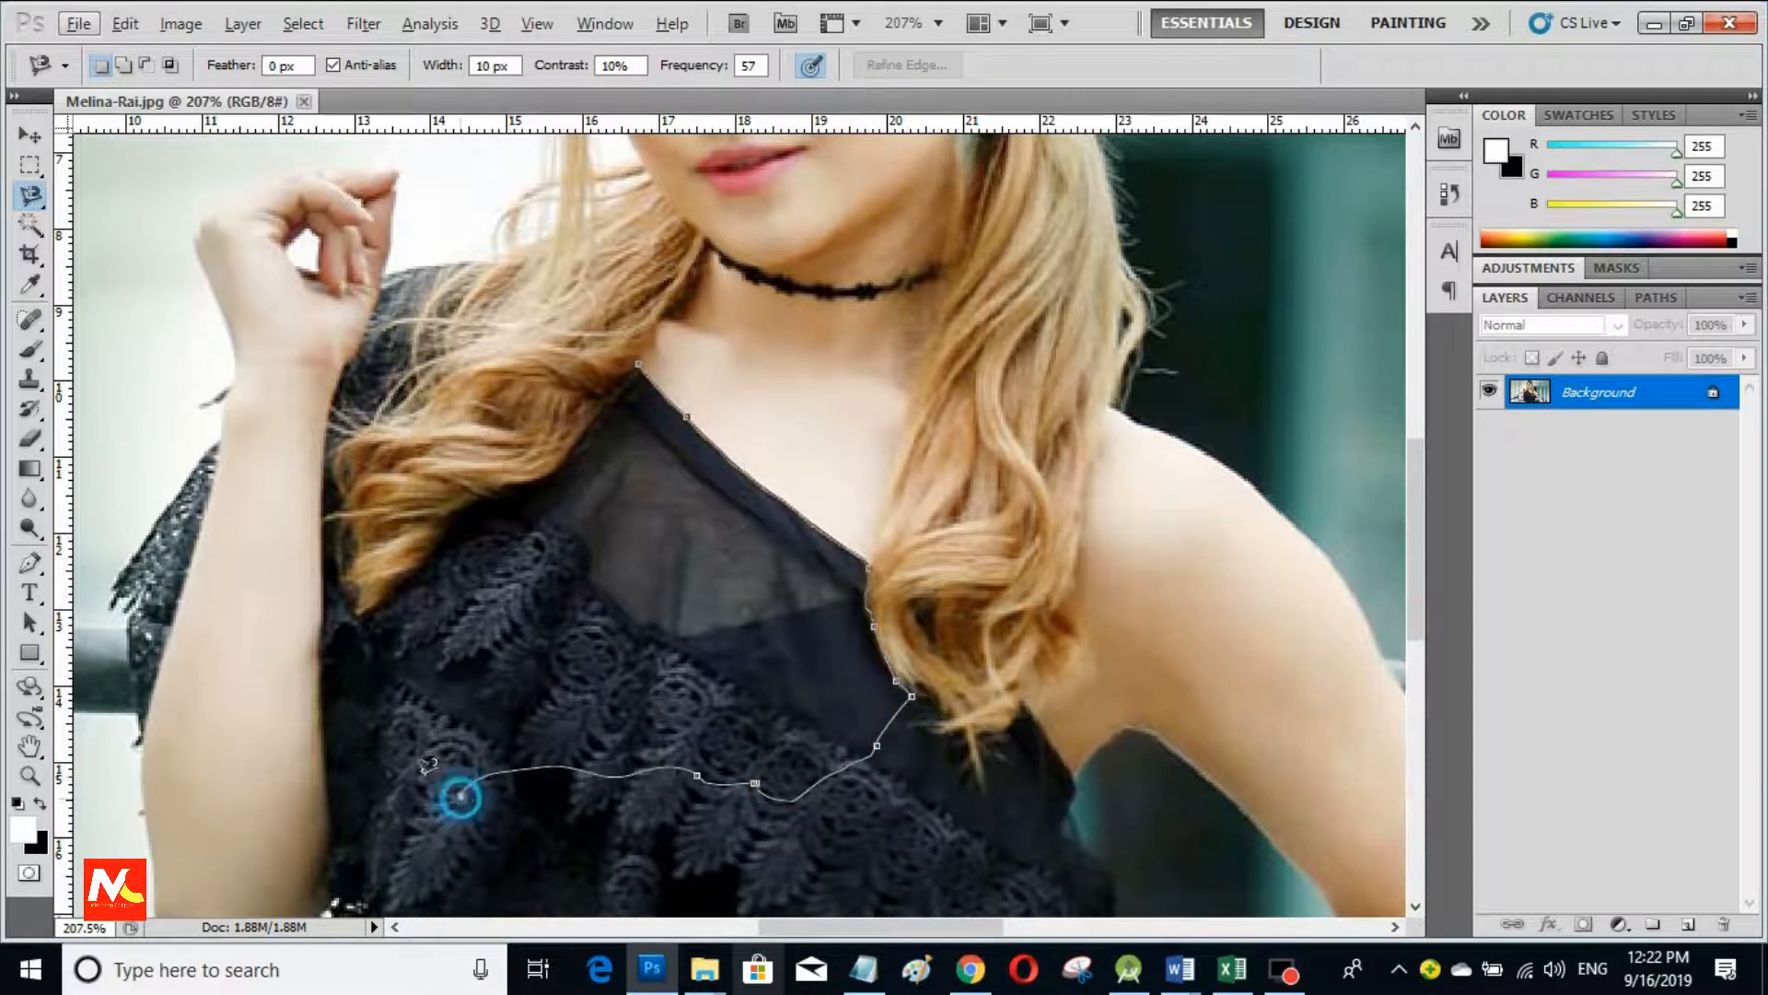
click(324, 769)
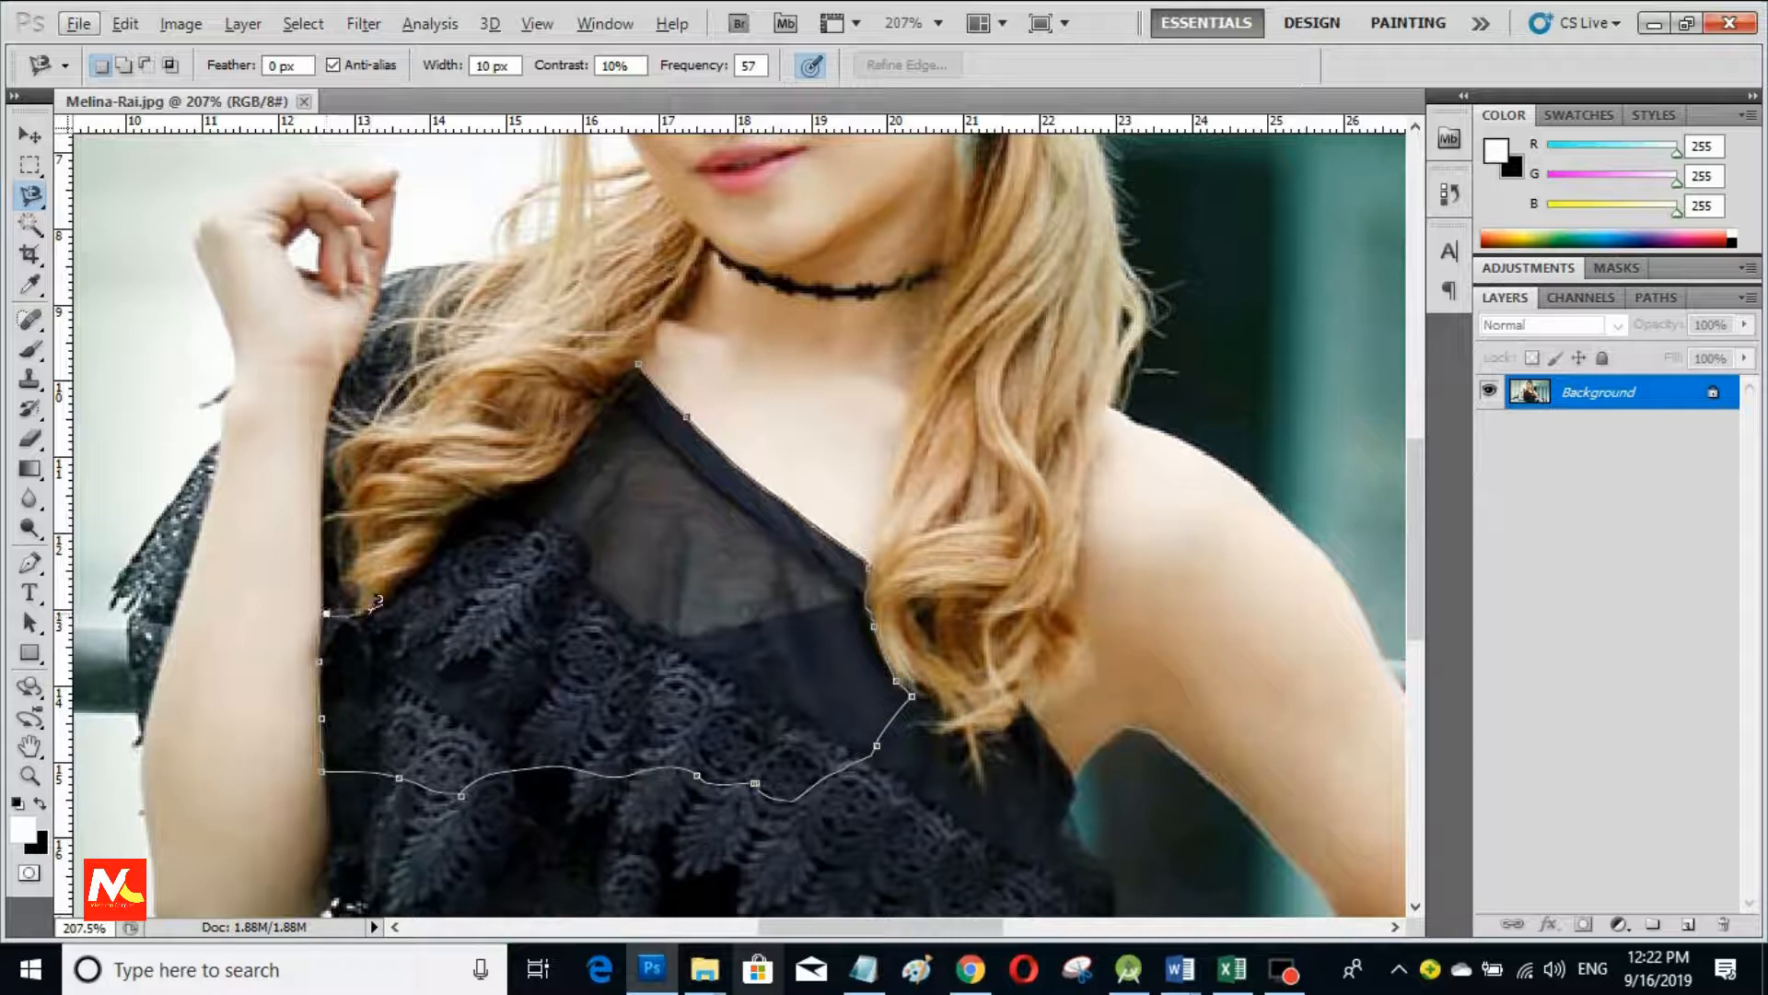
Step: Trace up along the arm and hair edges and close the selection at the neckline
click(366, 611)
click(417, 564)
click(450, 520)
click(474, 501)
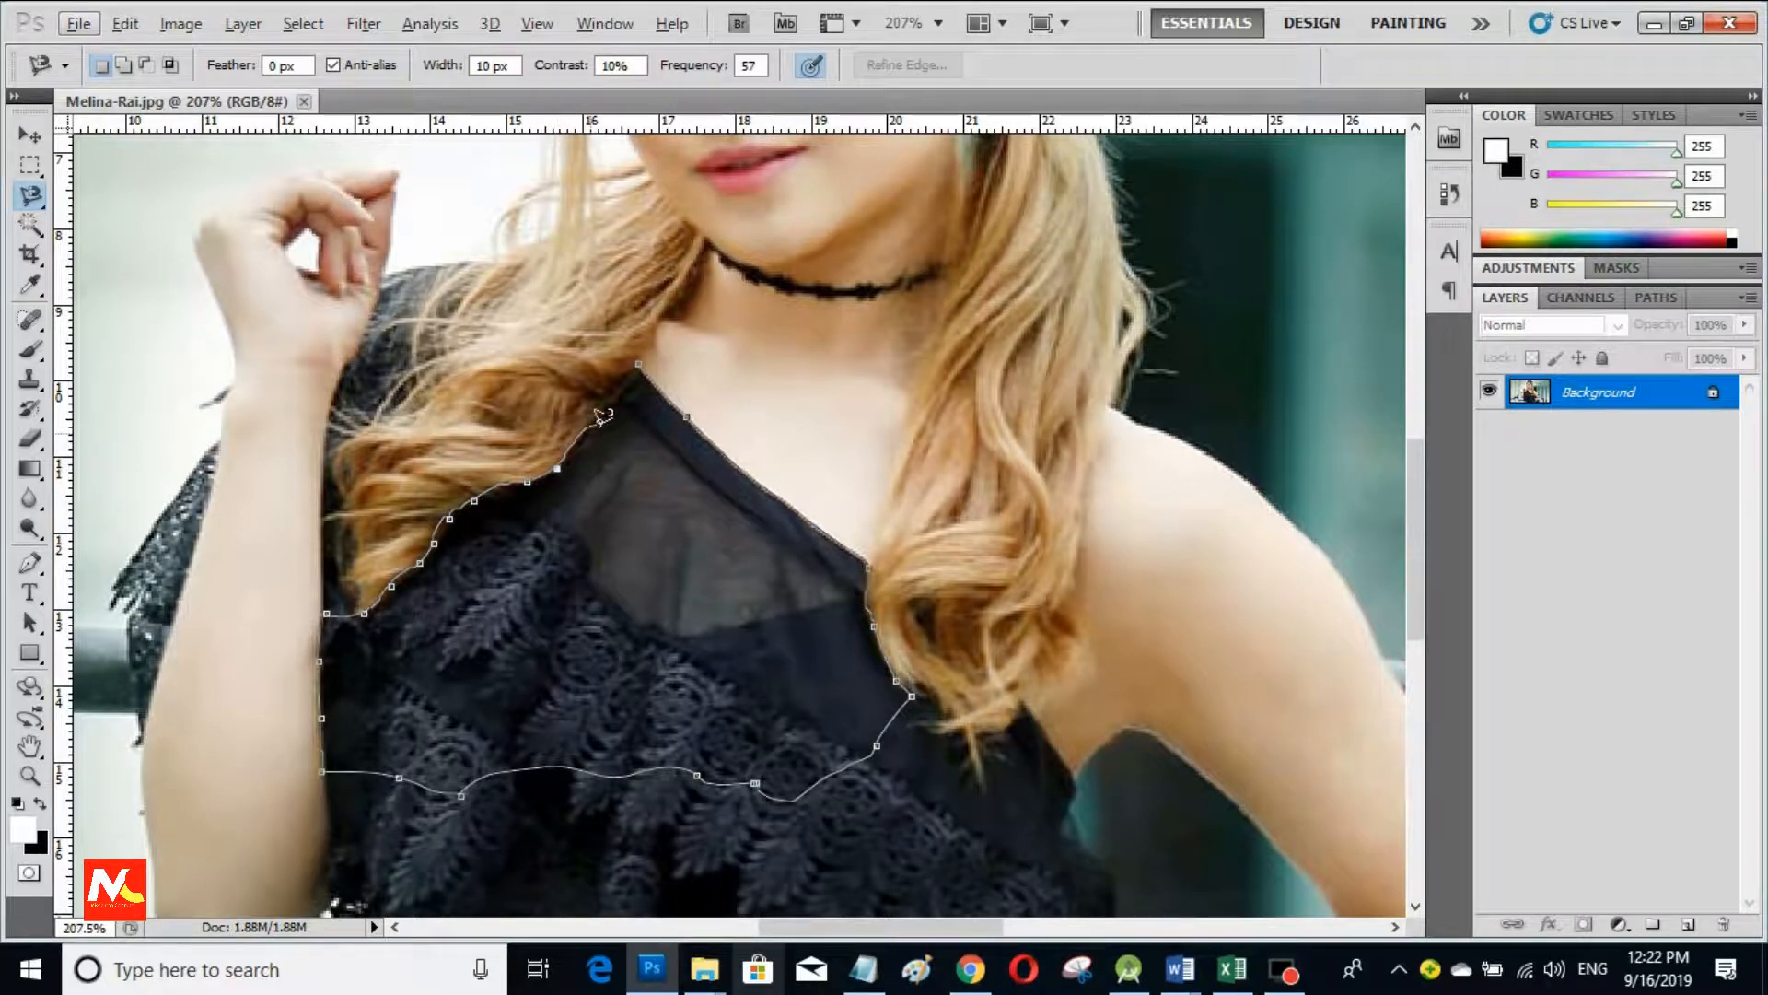
click(609, 402)
click(642, 354)
Step: Trace the lower lace down its left edge and along the hem to the right corner
scroll(834, 631, down, 3)
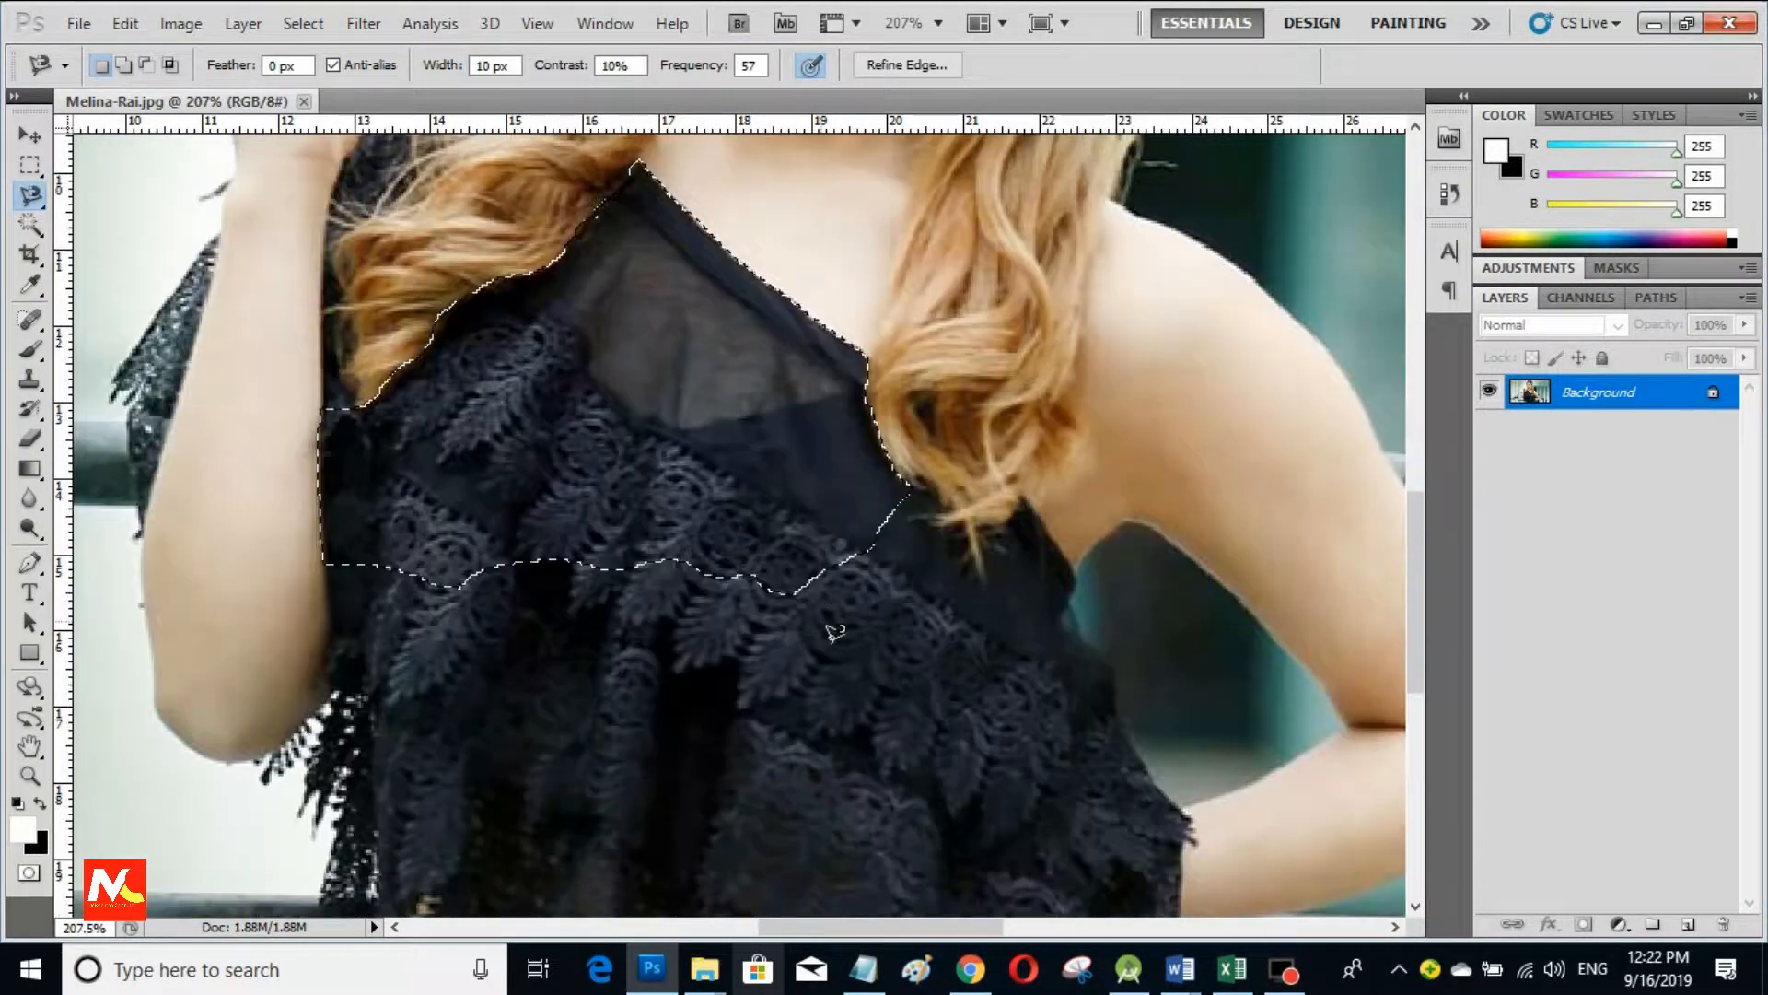
scroll(834, 632, down, 1)
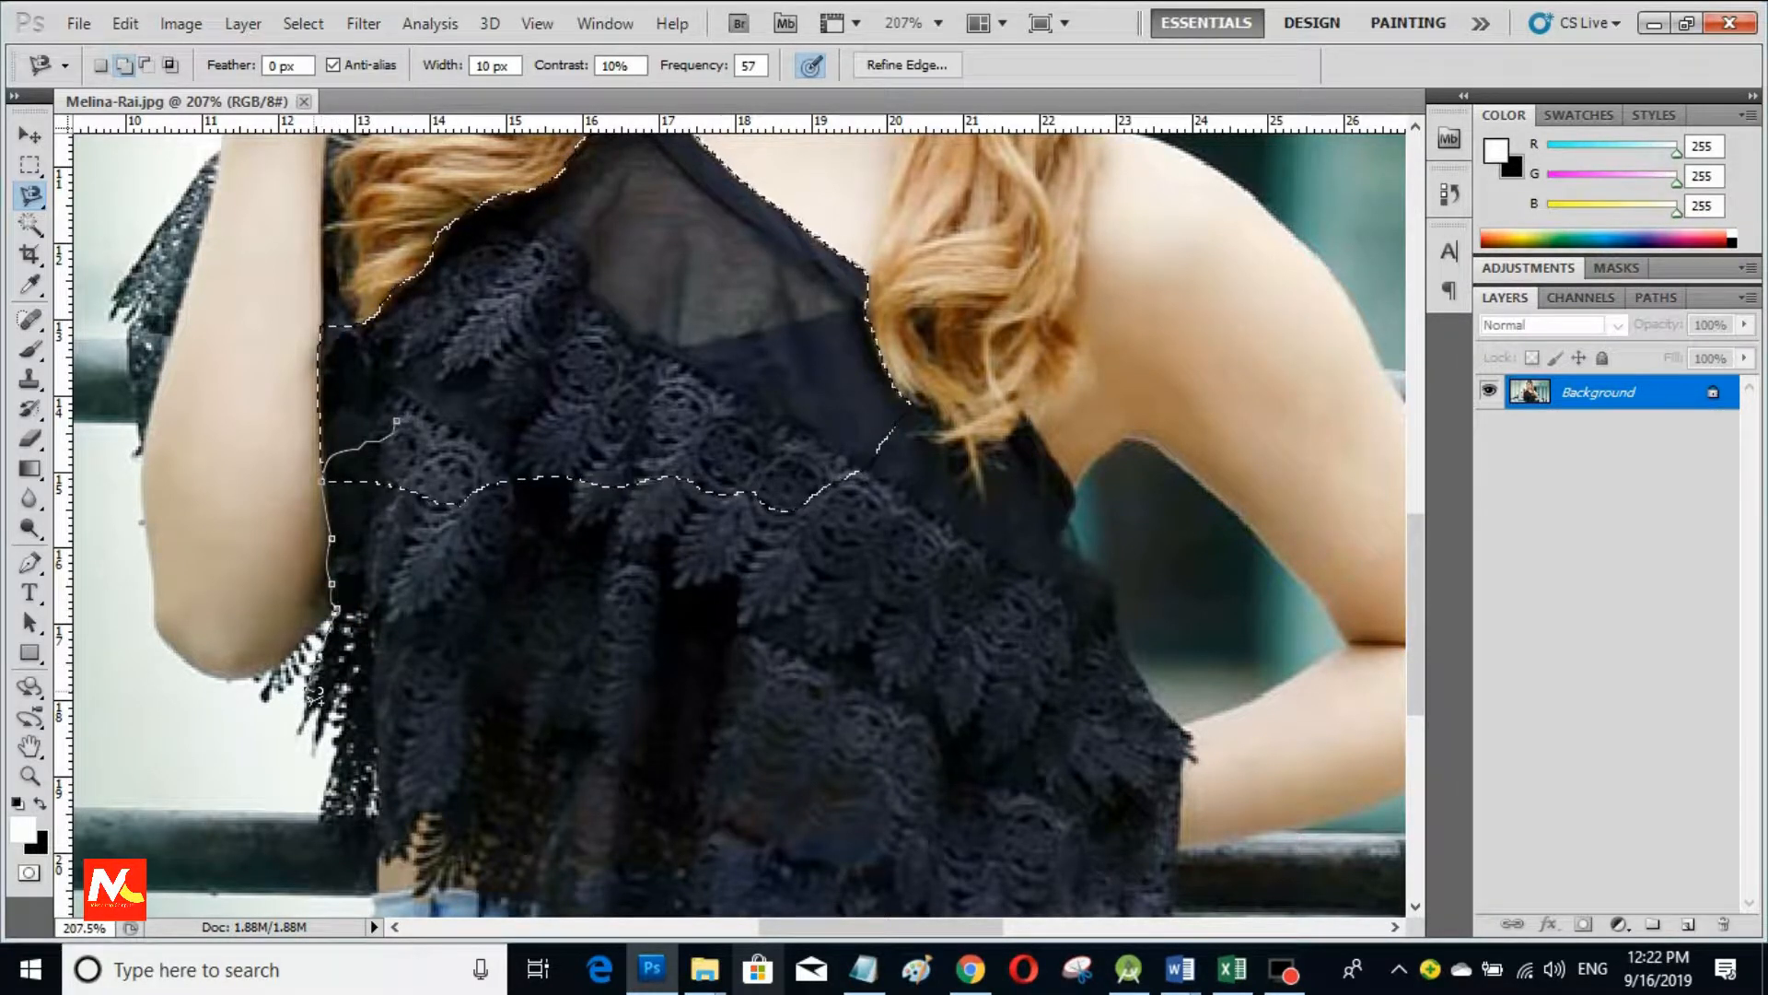
click(321, 708)
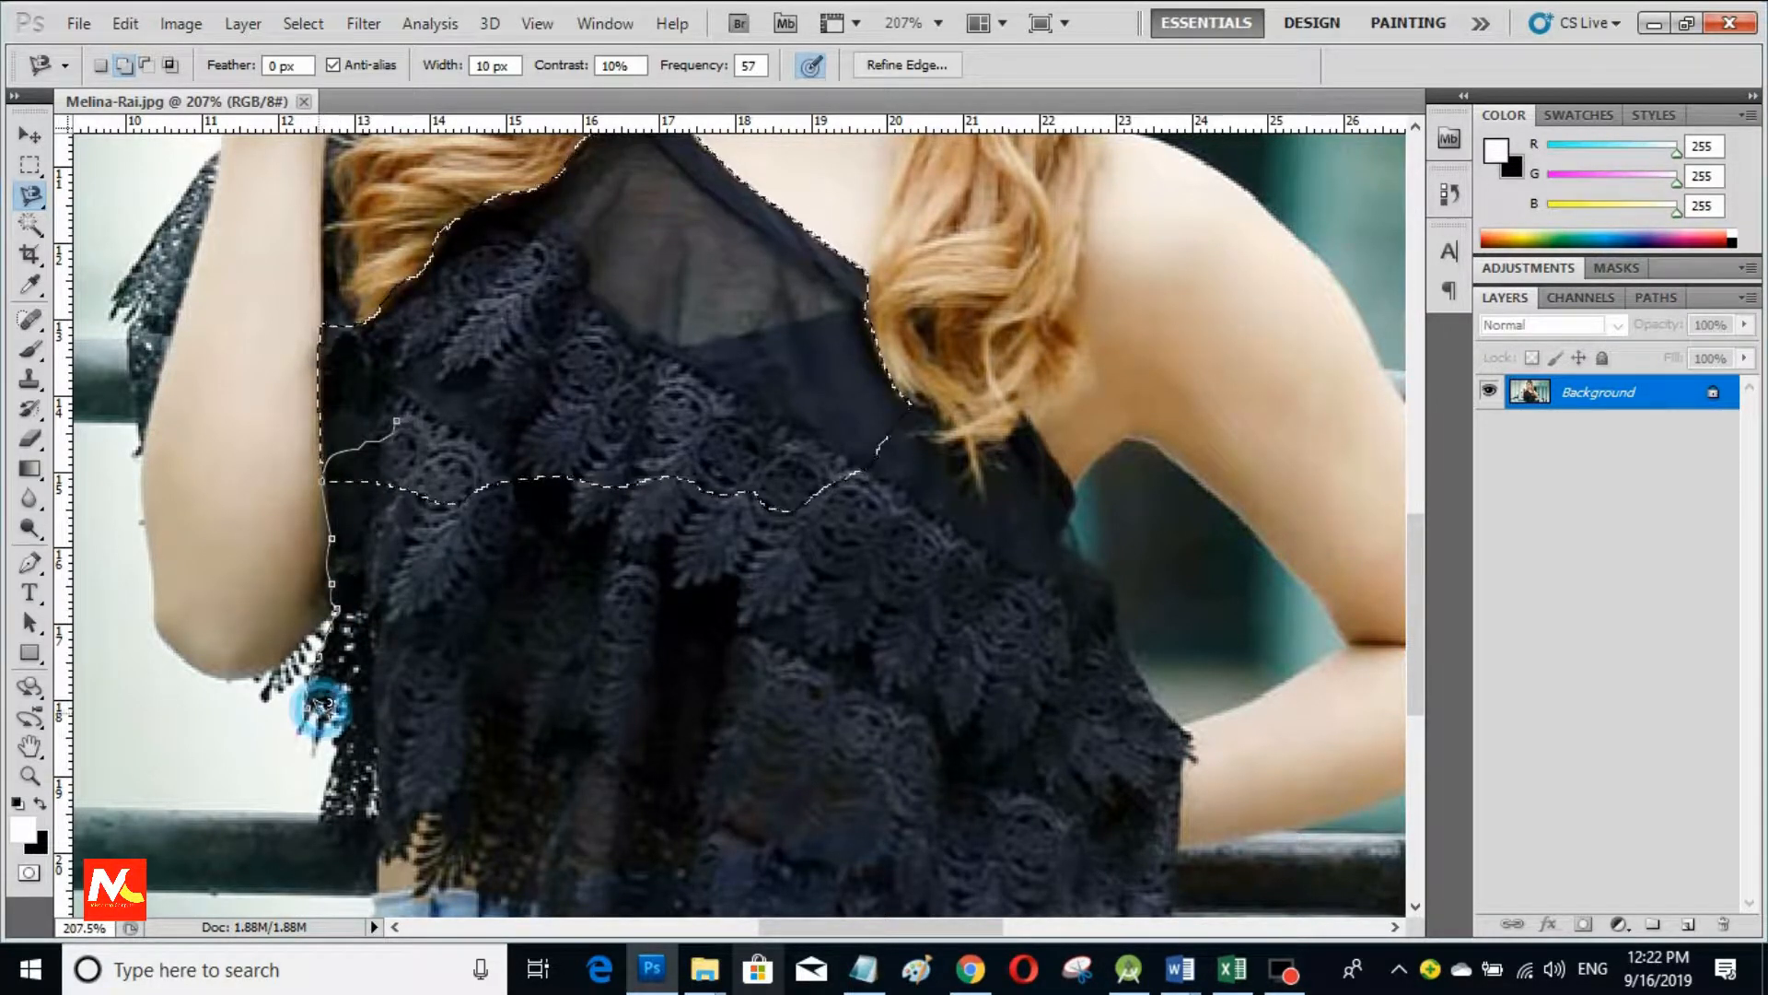
click(356, 678)
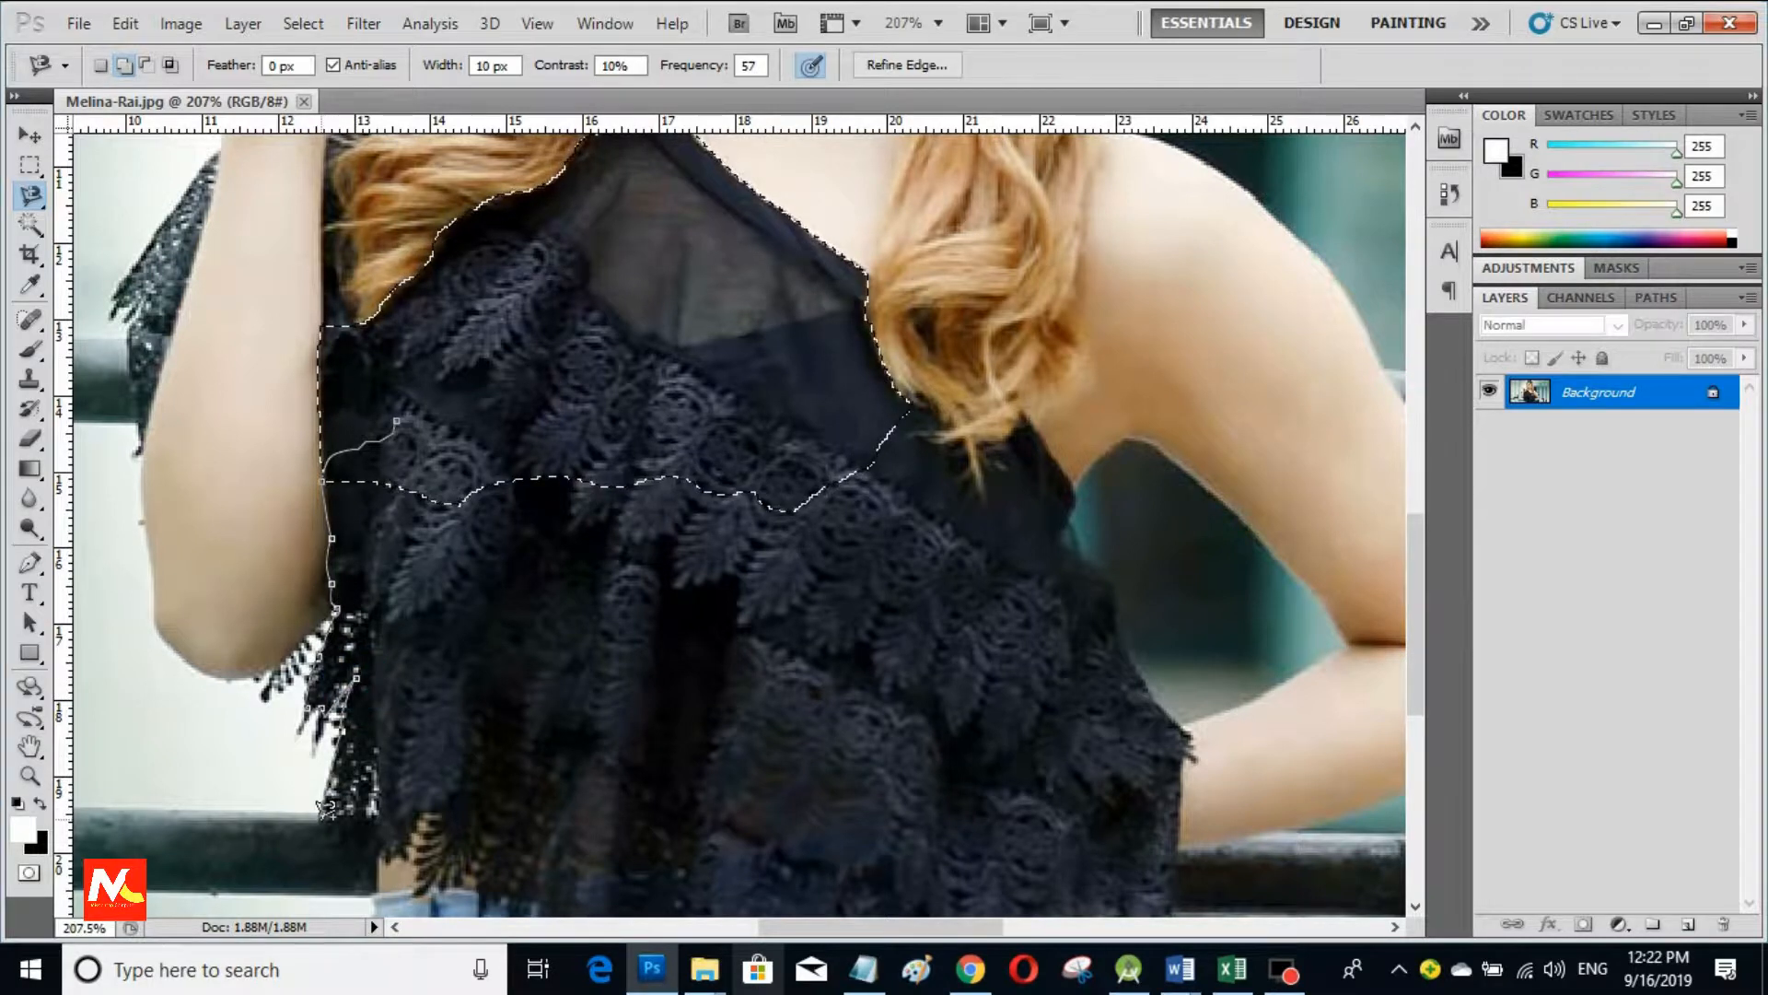
click(398, 859)
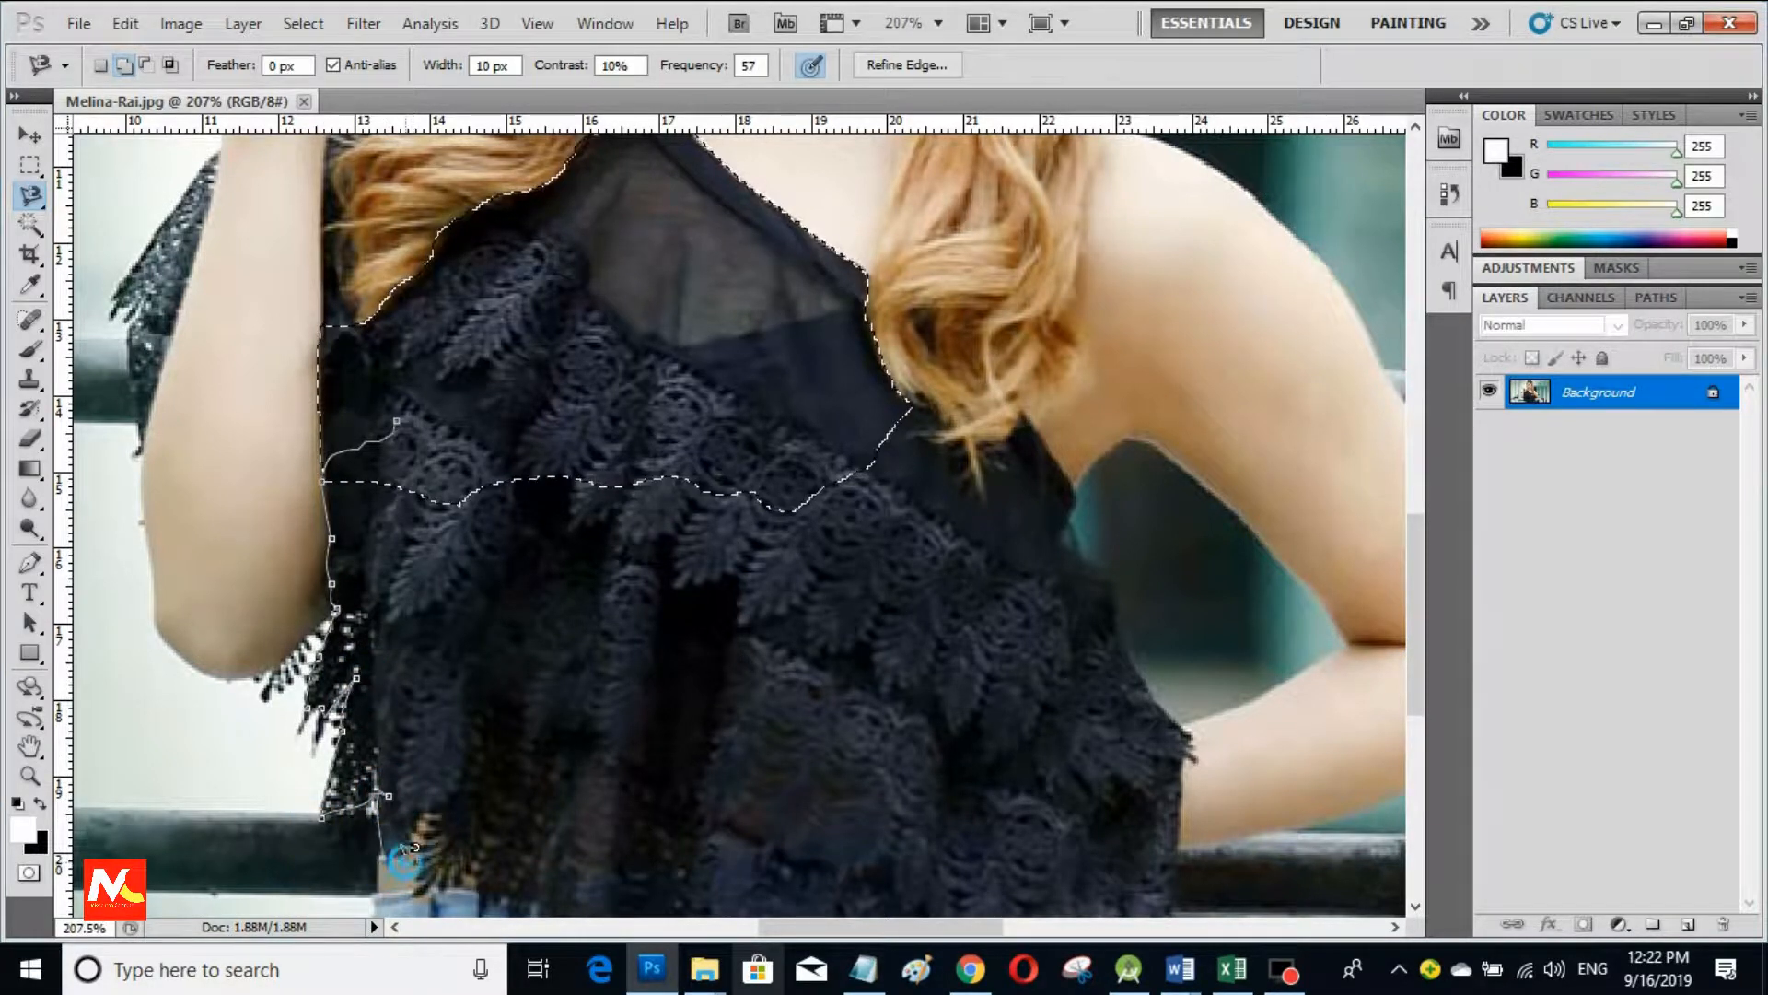
click(419, 881)
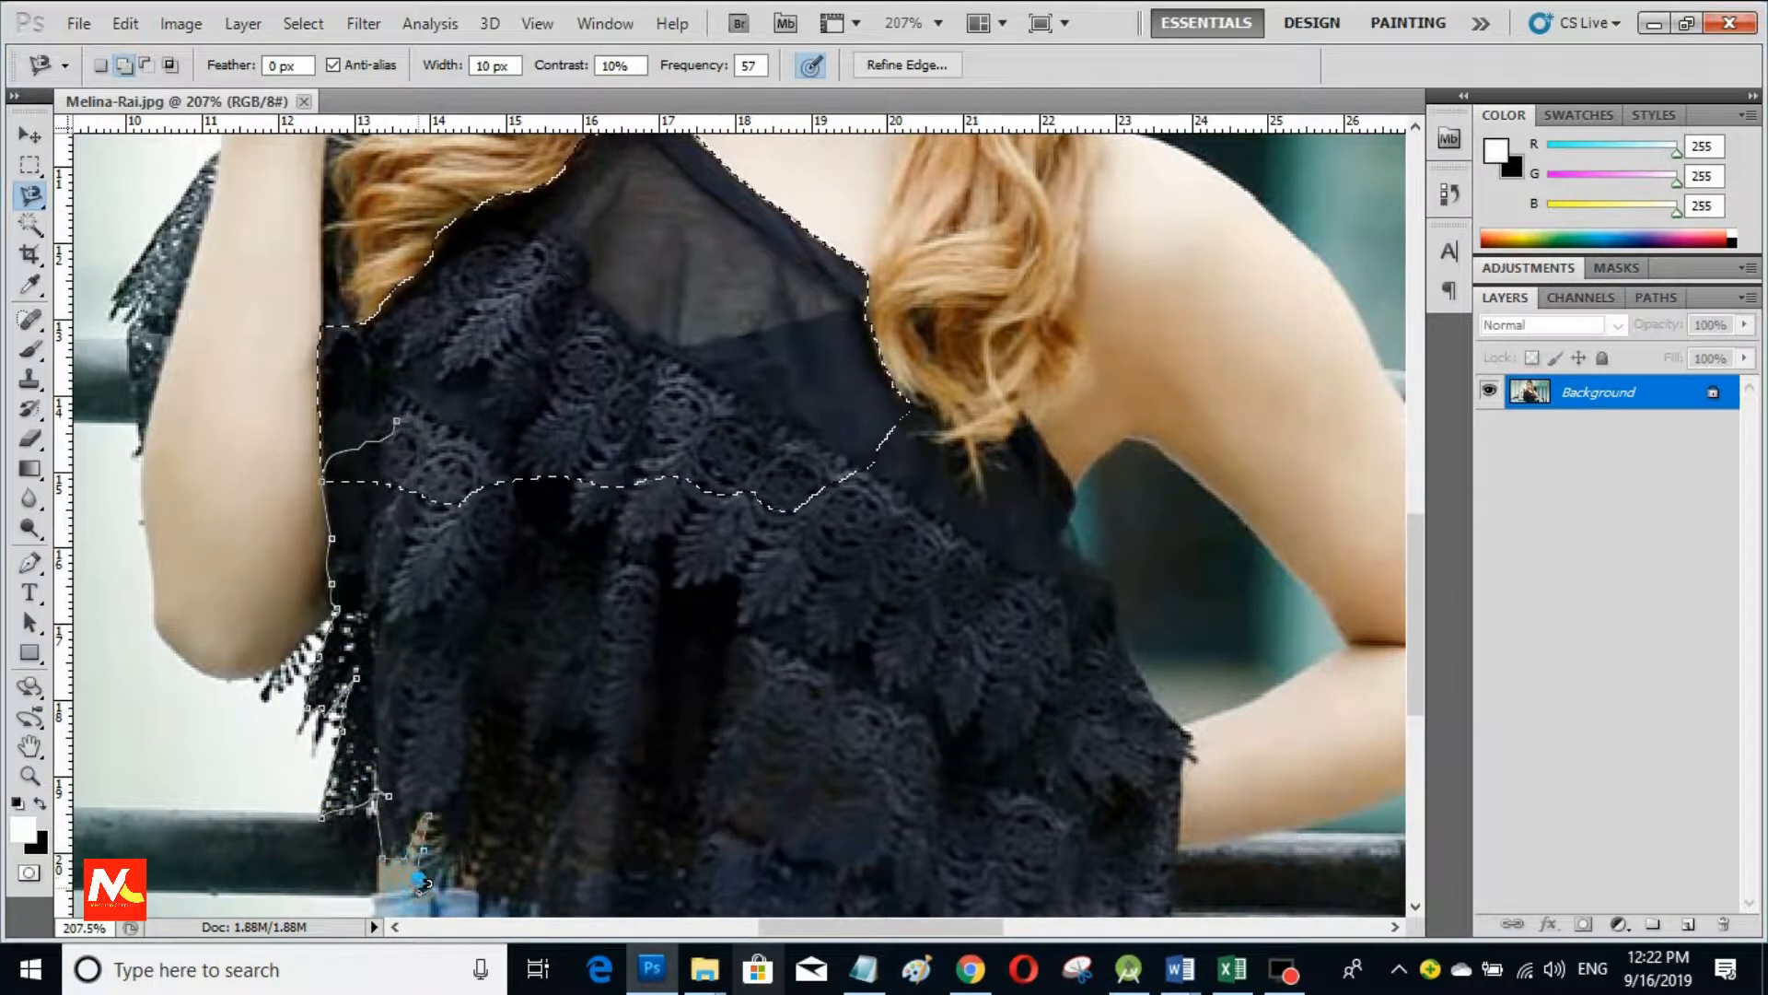
click(474, 882)
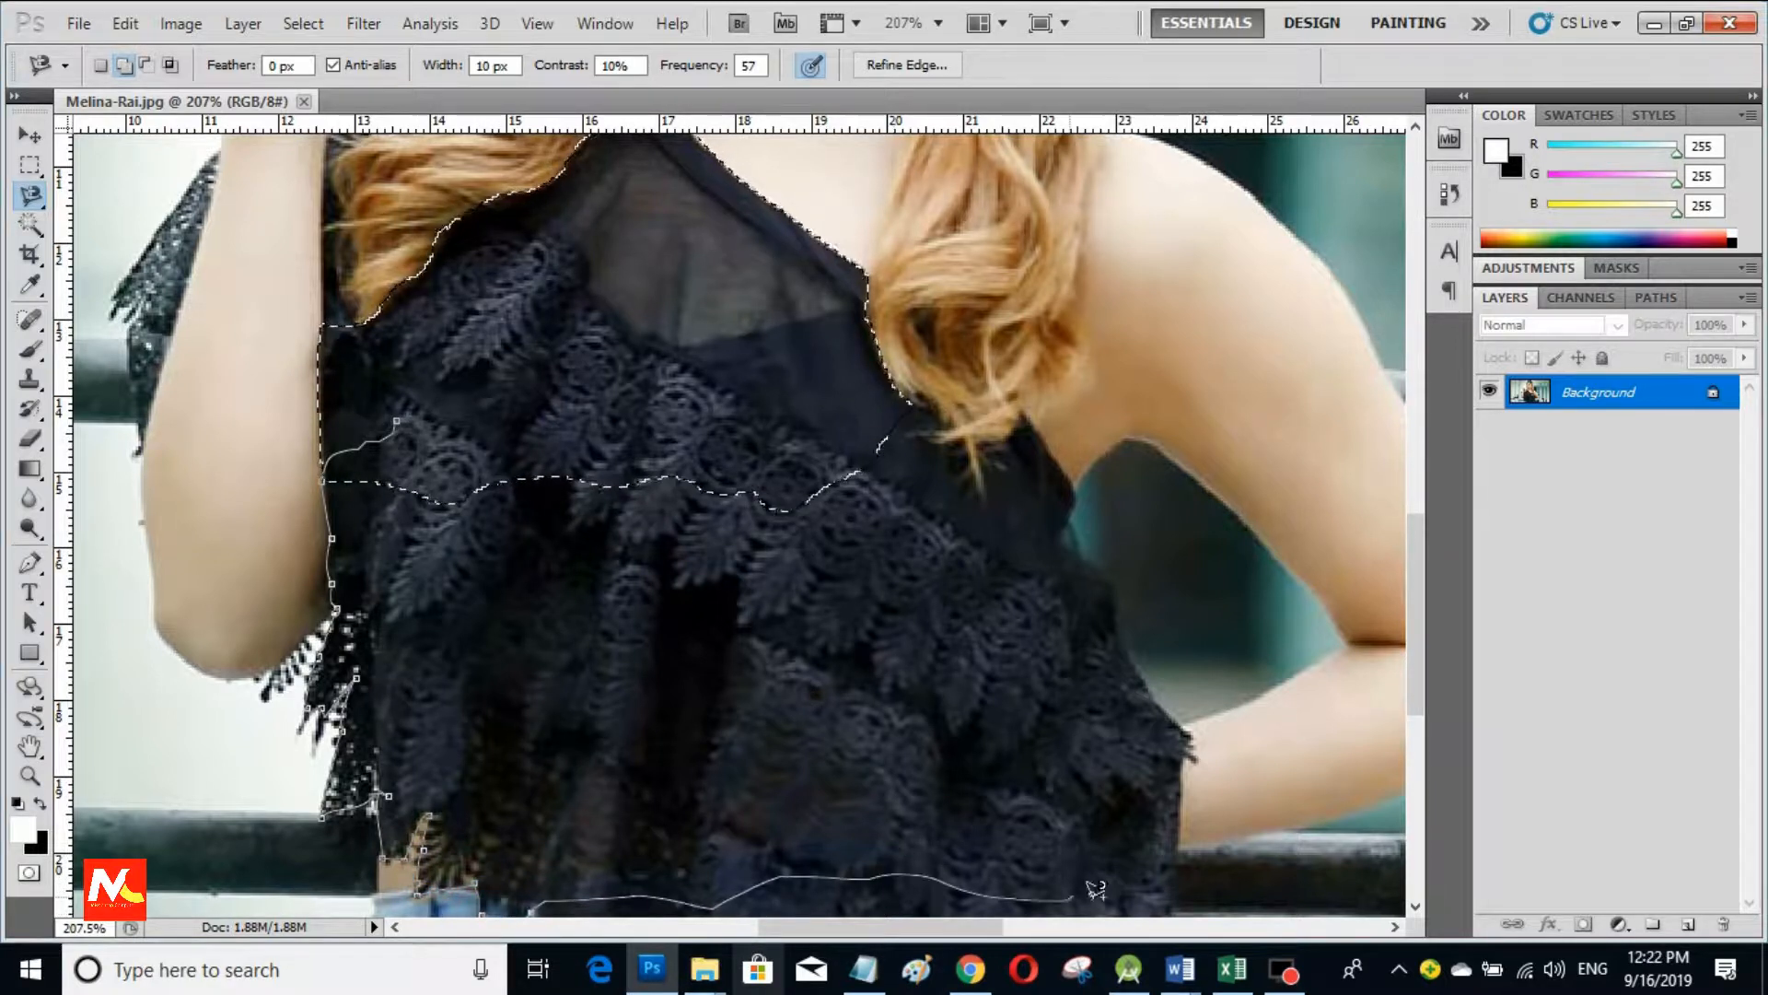
click(1176, 886)
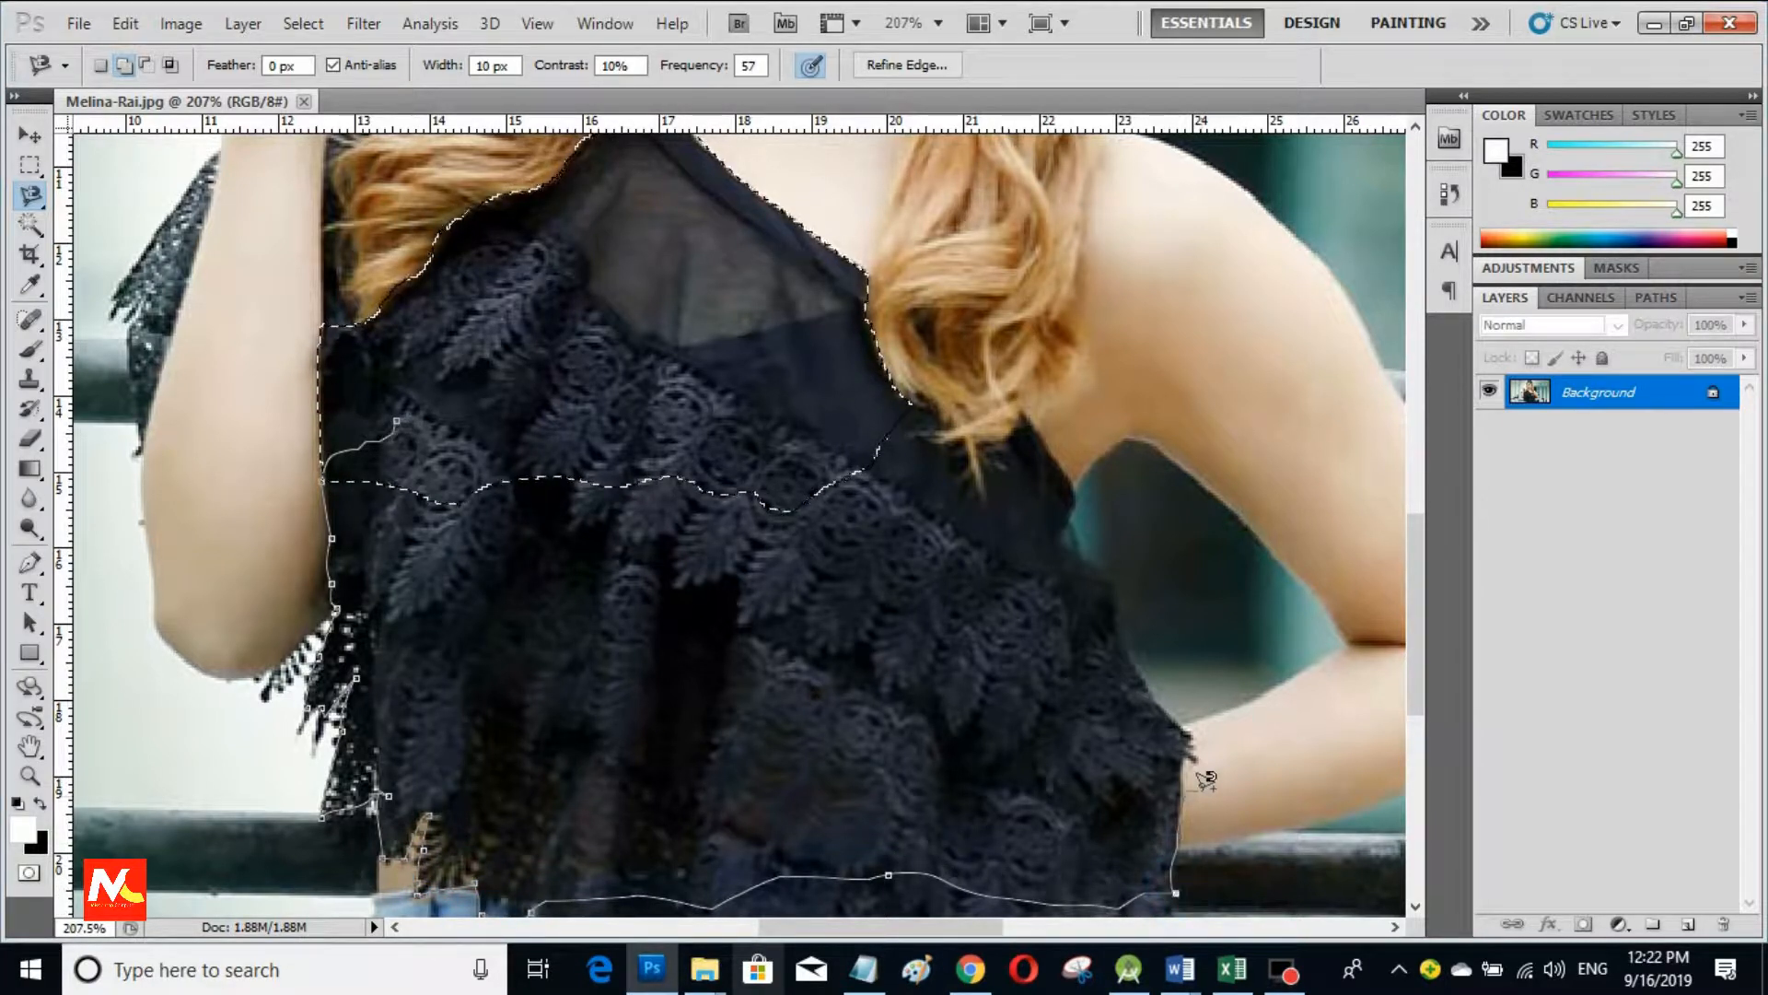
Step: Trace up the top's right edge to the armhole and close, adding it to the selection
click(1184, 731)
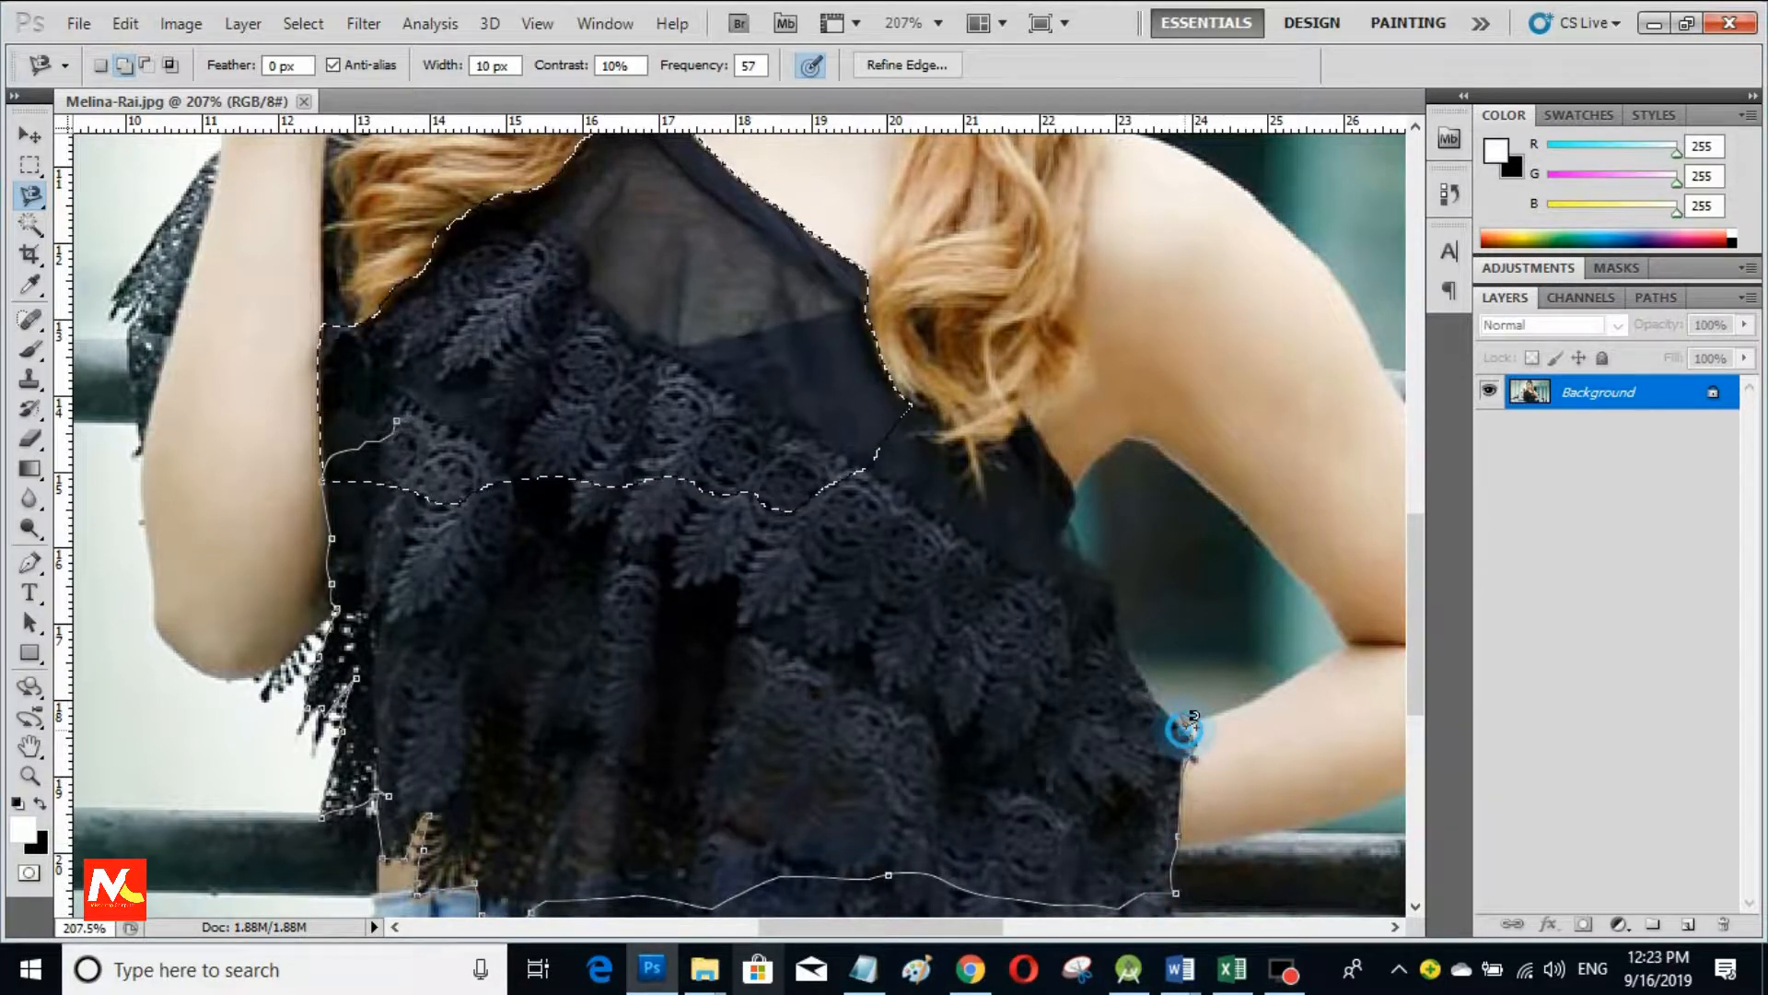
click(1109, 586)
click(1088, 556)
click(1061, 535)
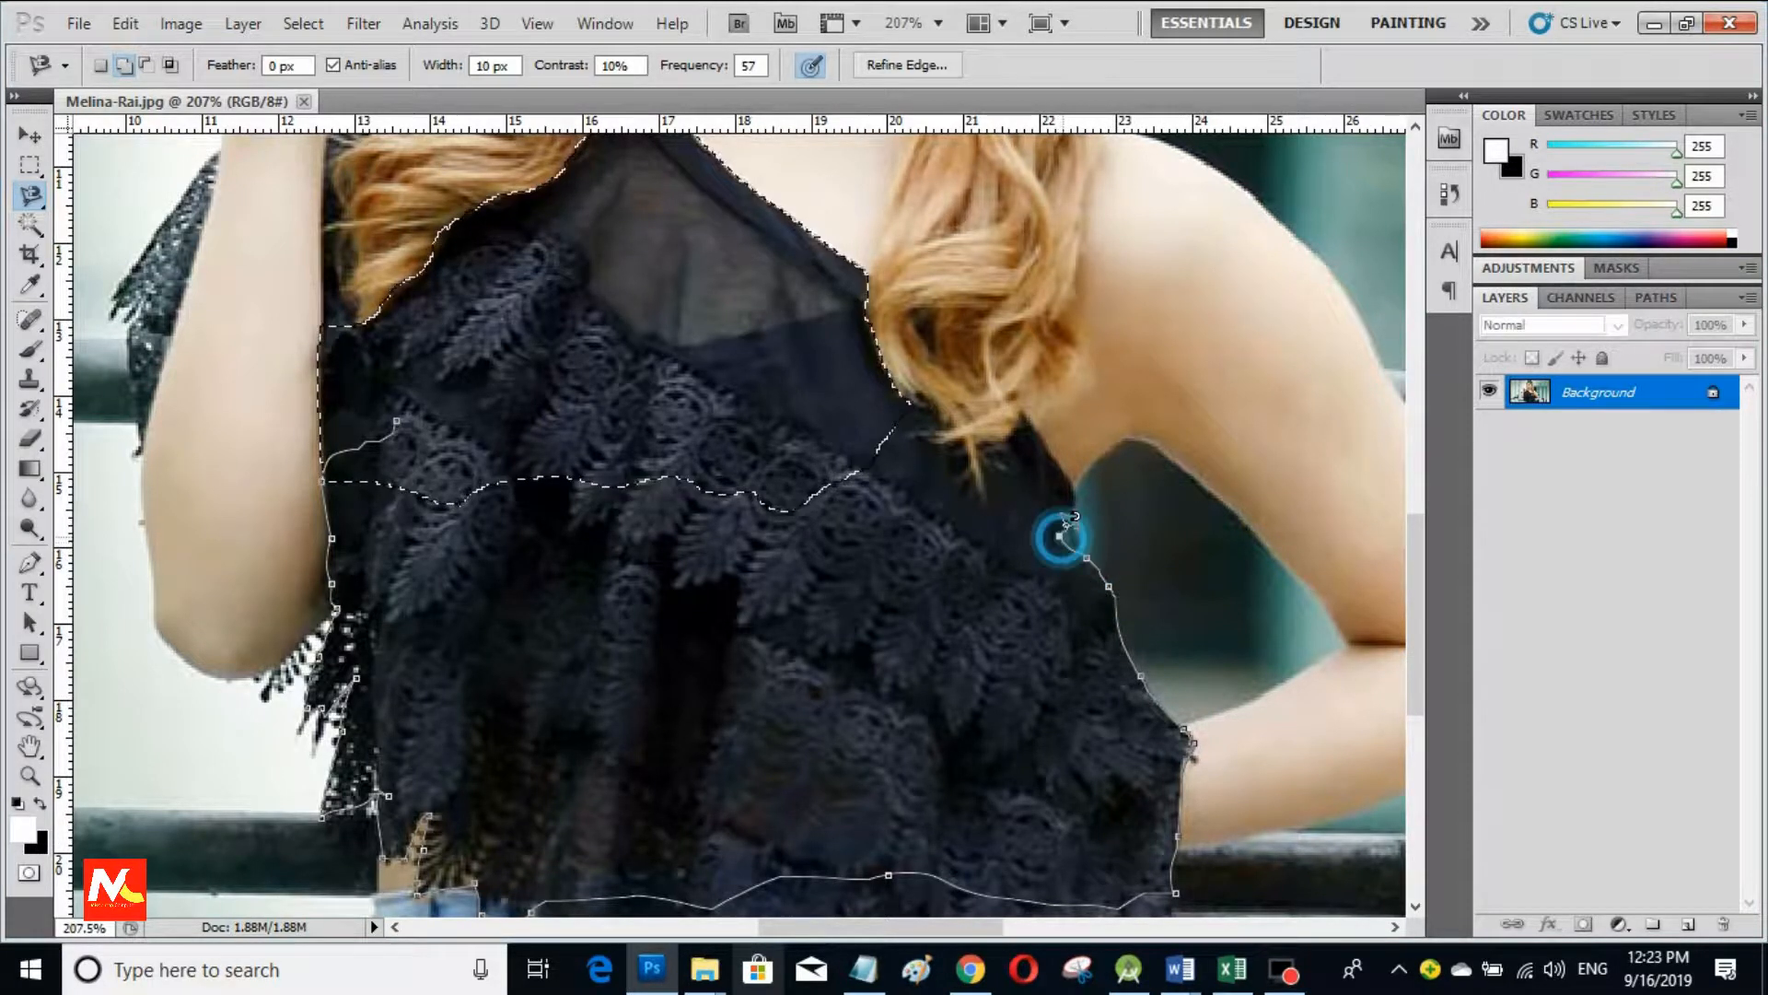
click(1074, 508)
click(1079, 498)
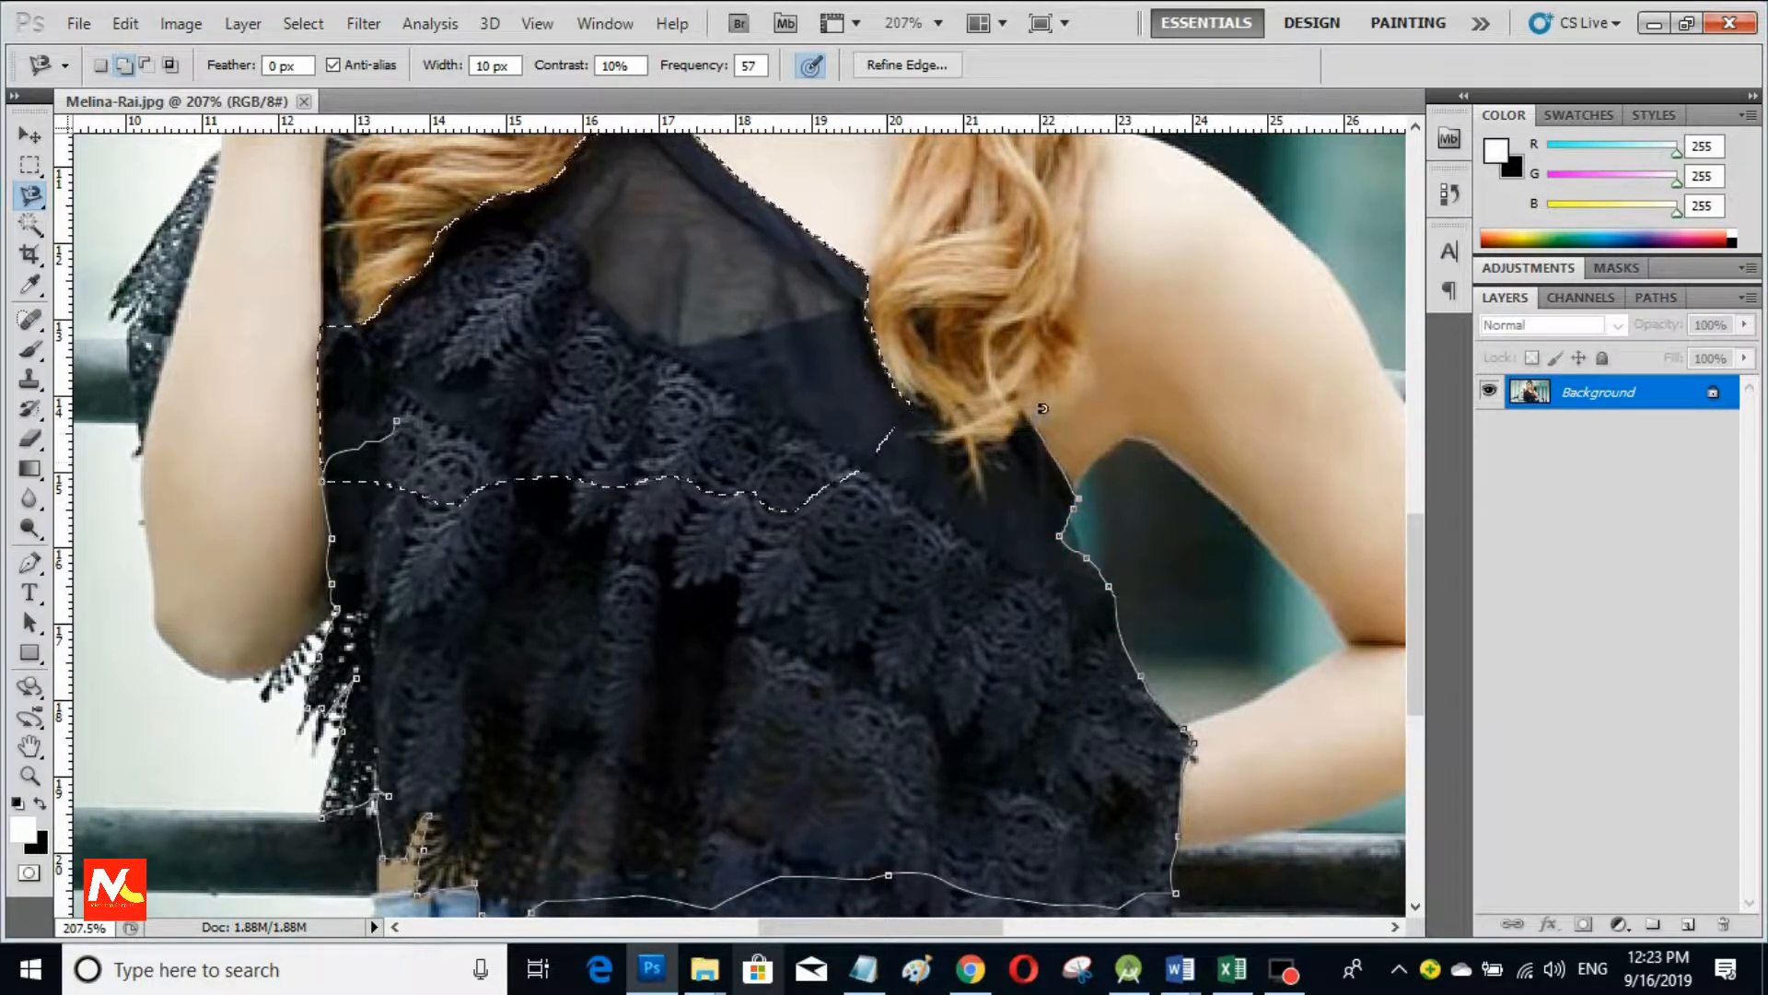
click(1007, 440)
click(980, 443)
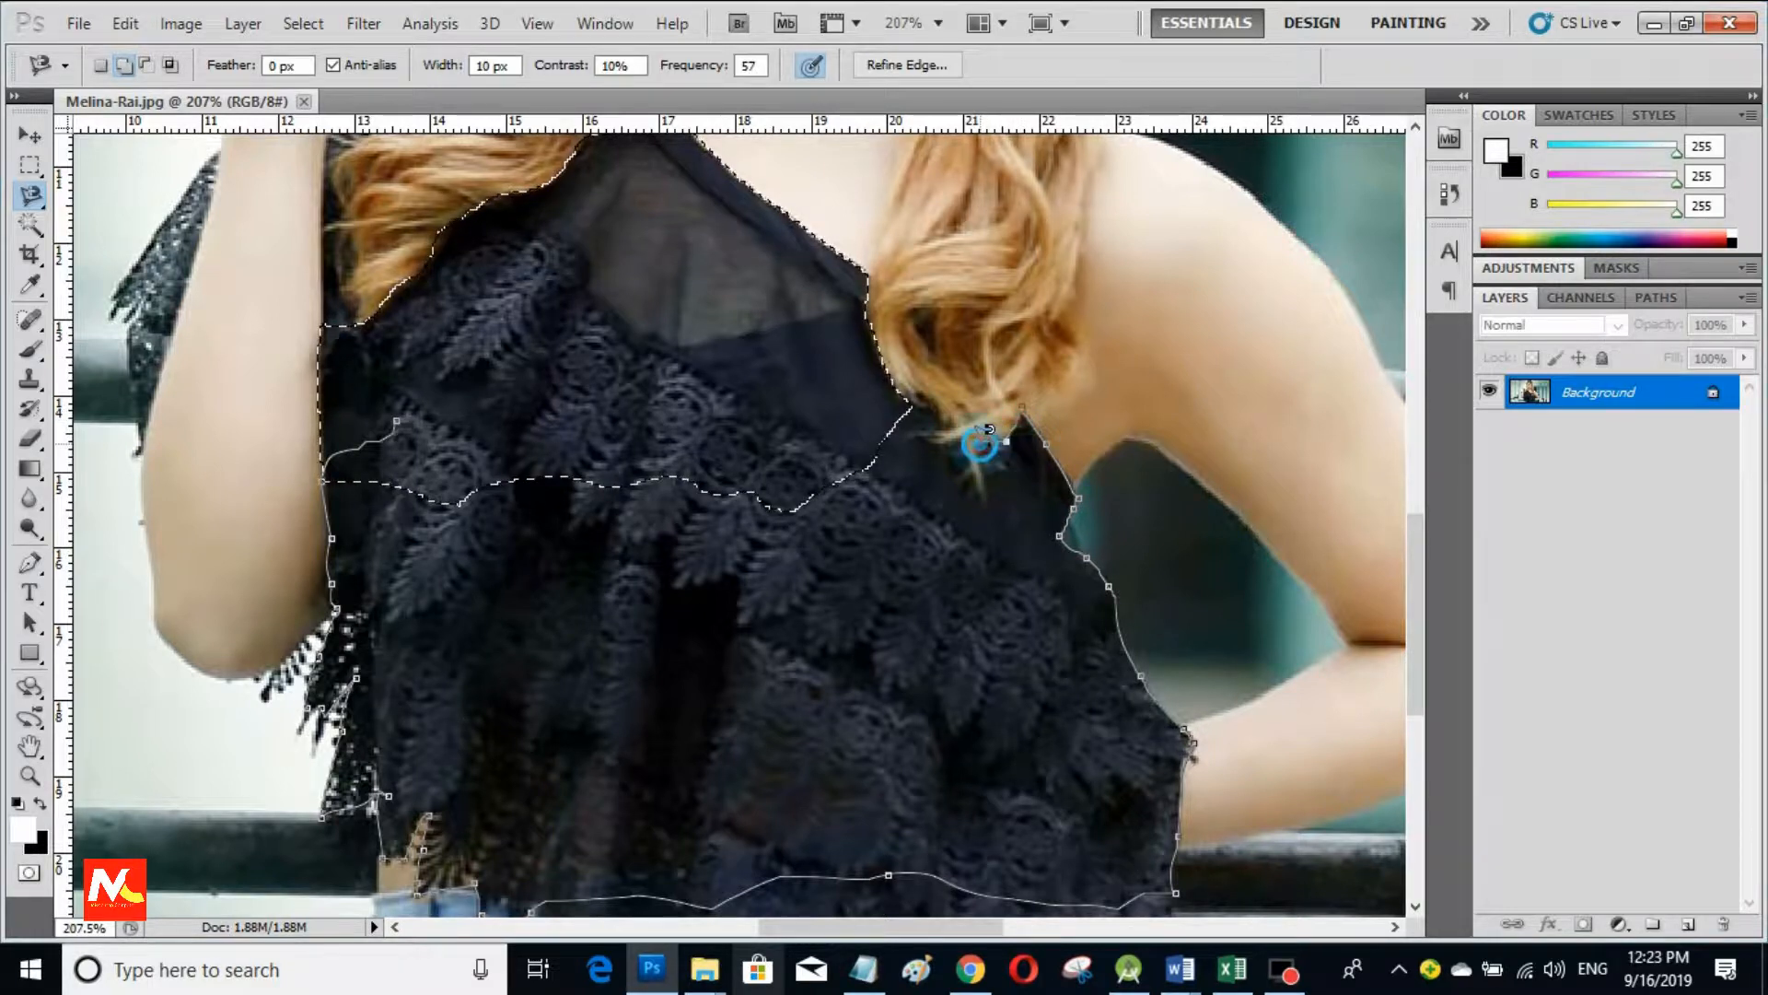
click(978, 477)
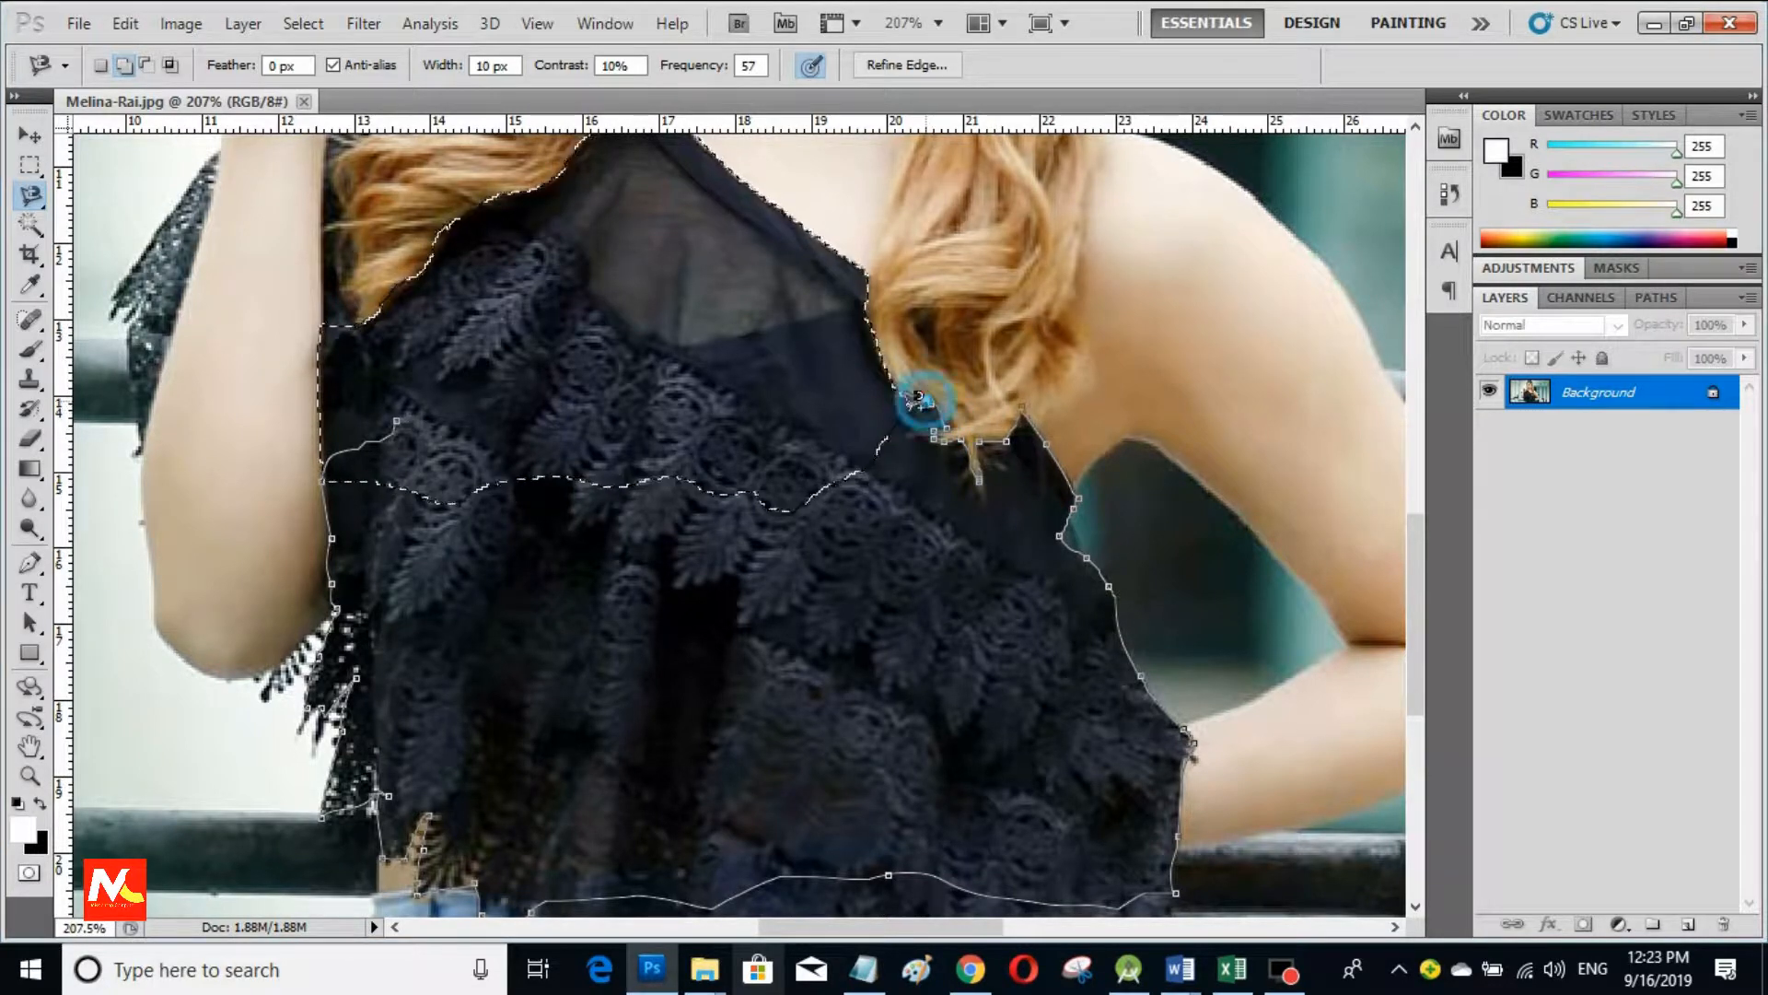
click(397, 421)
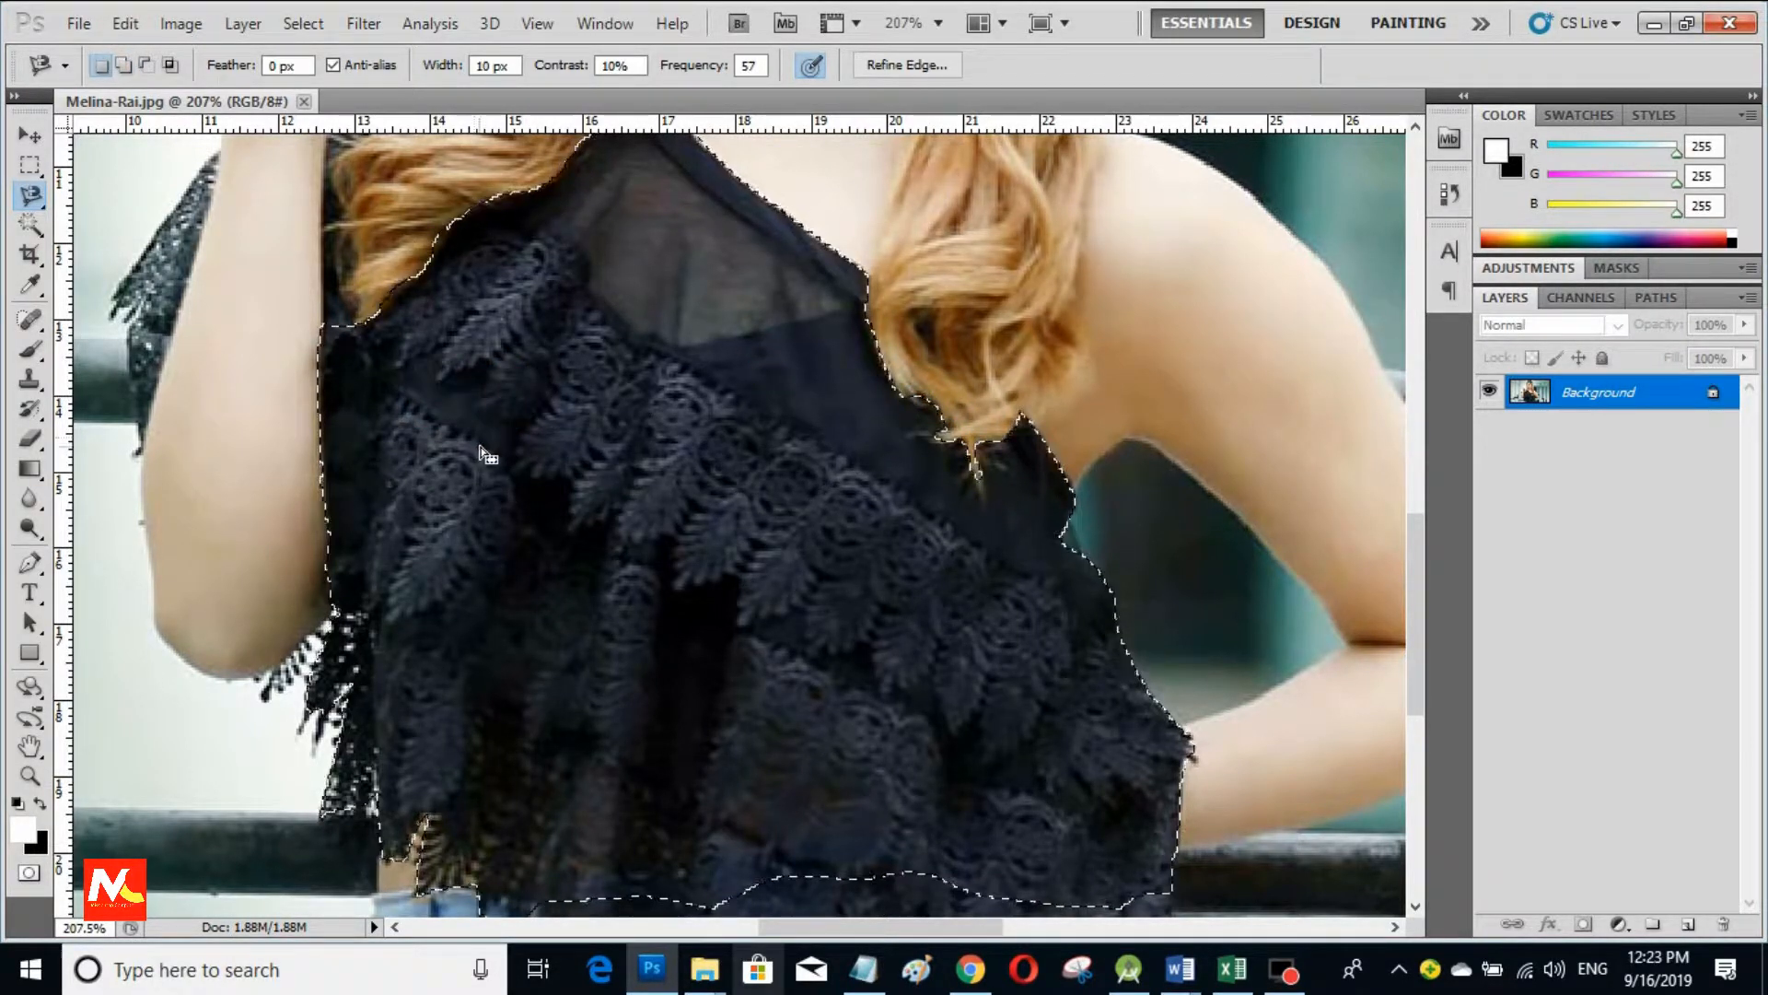
Step: Add the left shoulder edge and lace sleeve fringe to the selection
scroll(485, 456, up, 5)
scroll(337, 500, up, 3)
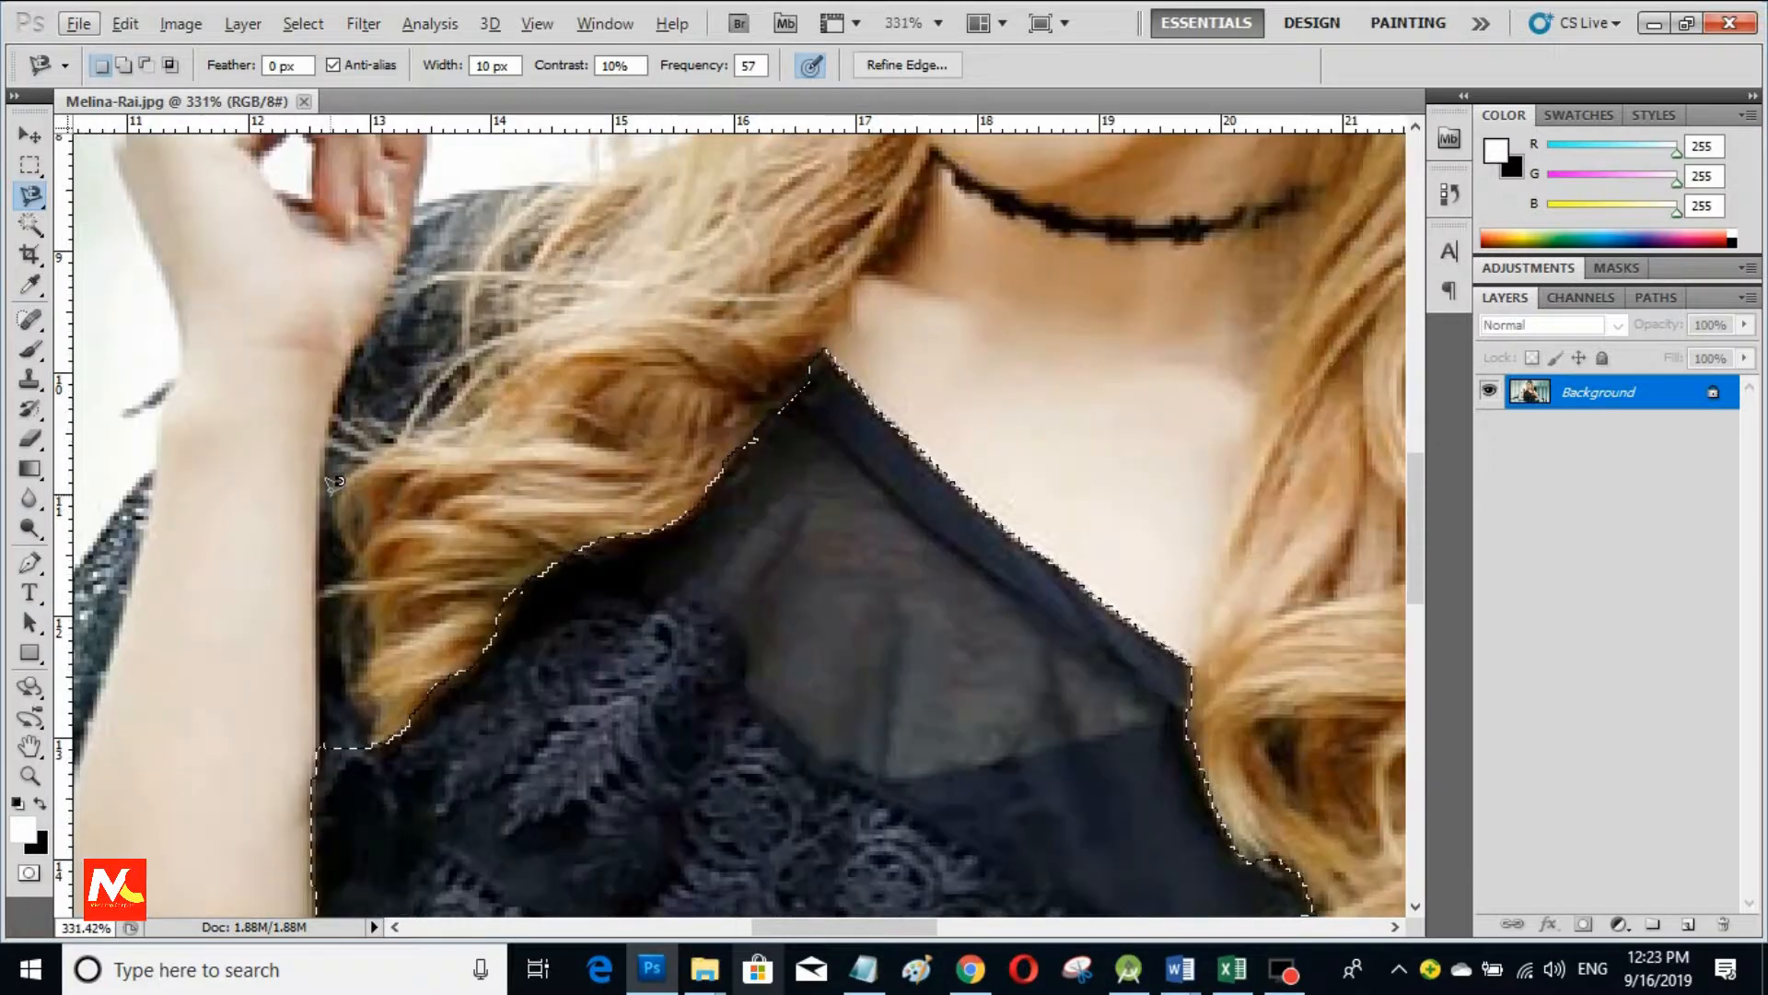
scroll(335, 501, left, 3)
scroll(292, 633, down, 3)
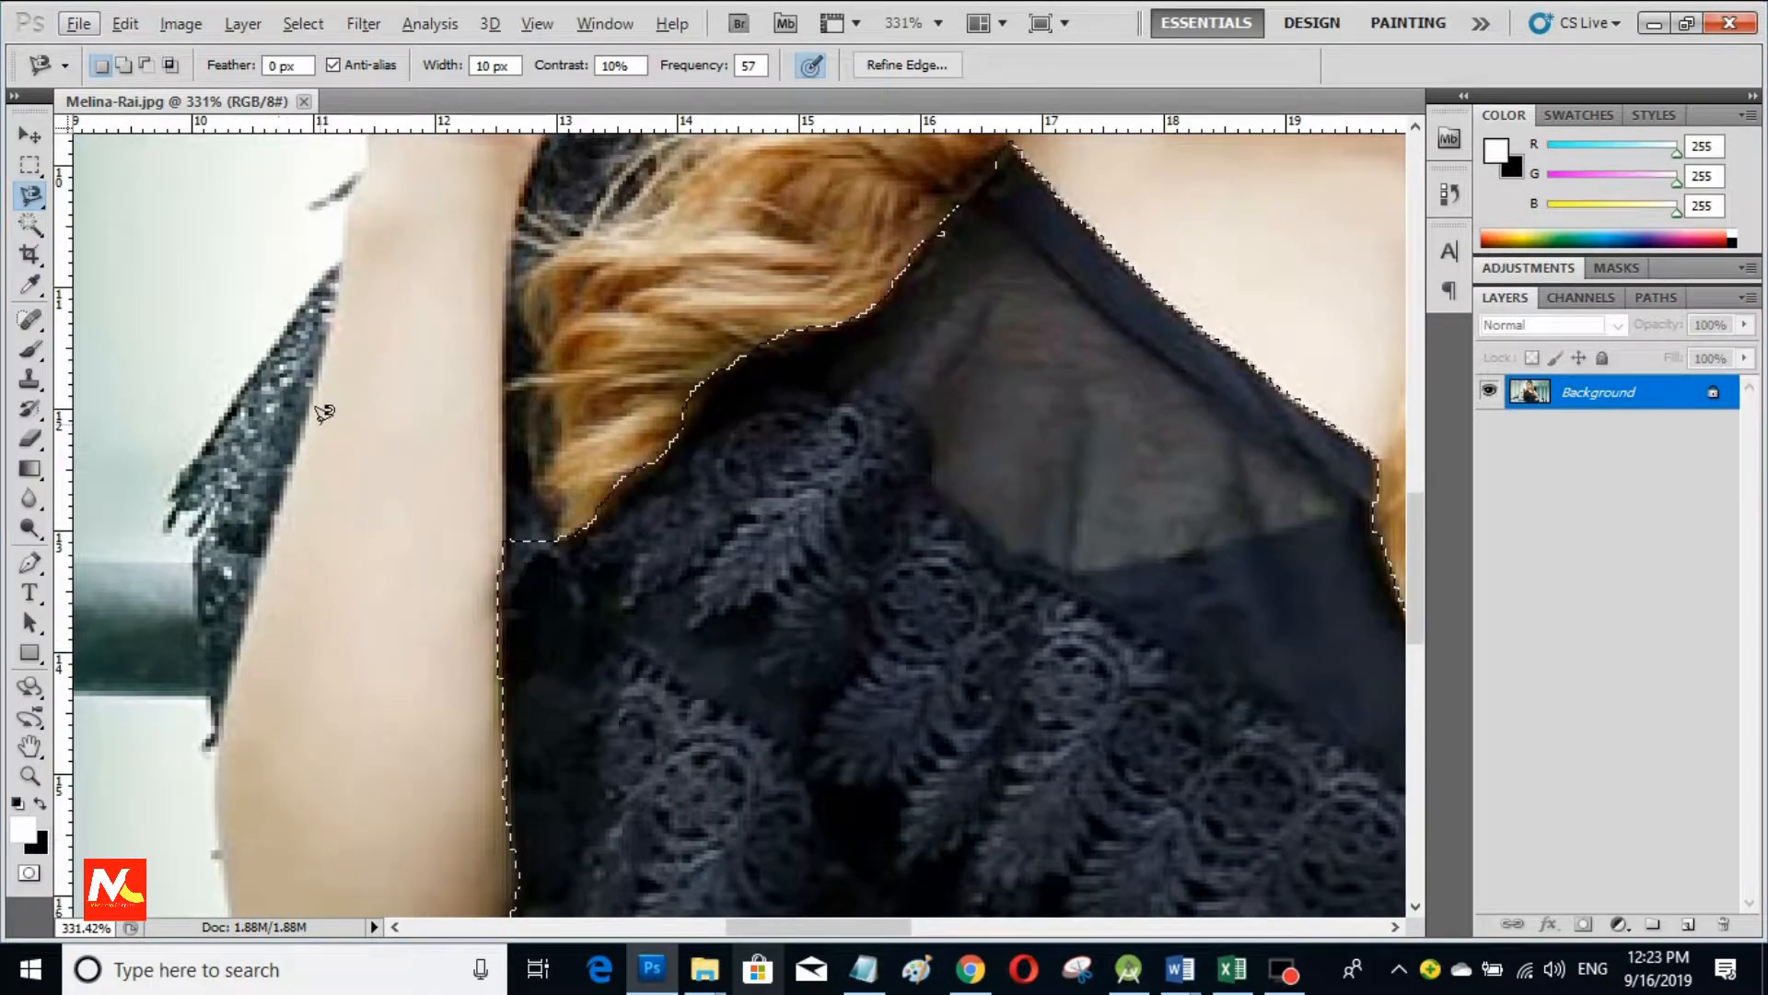
click(259, 357)
click(306, 291)
click(344, 251)
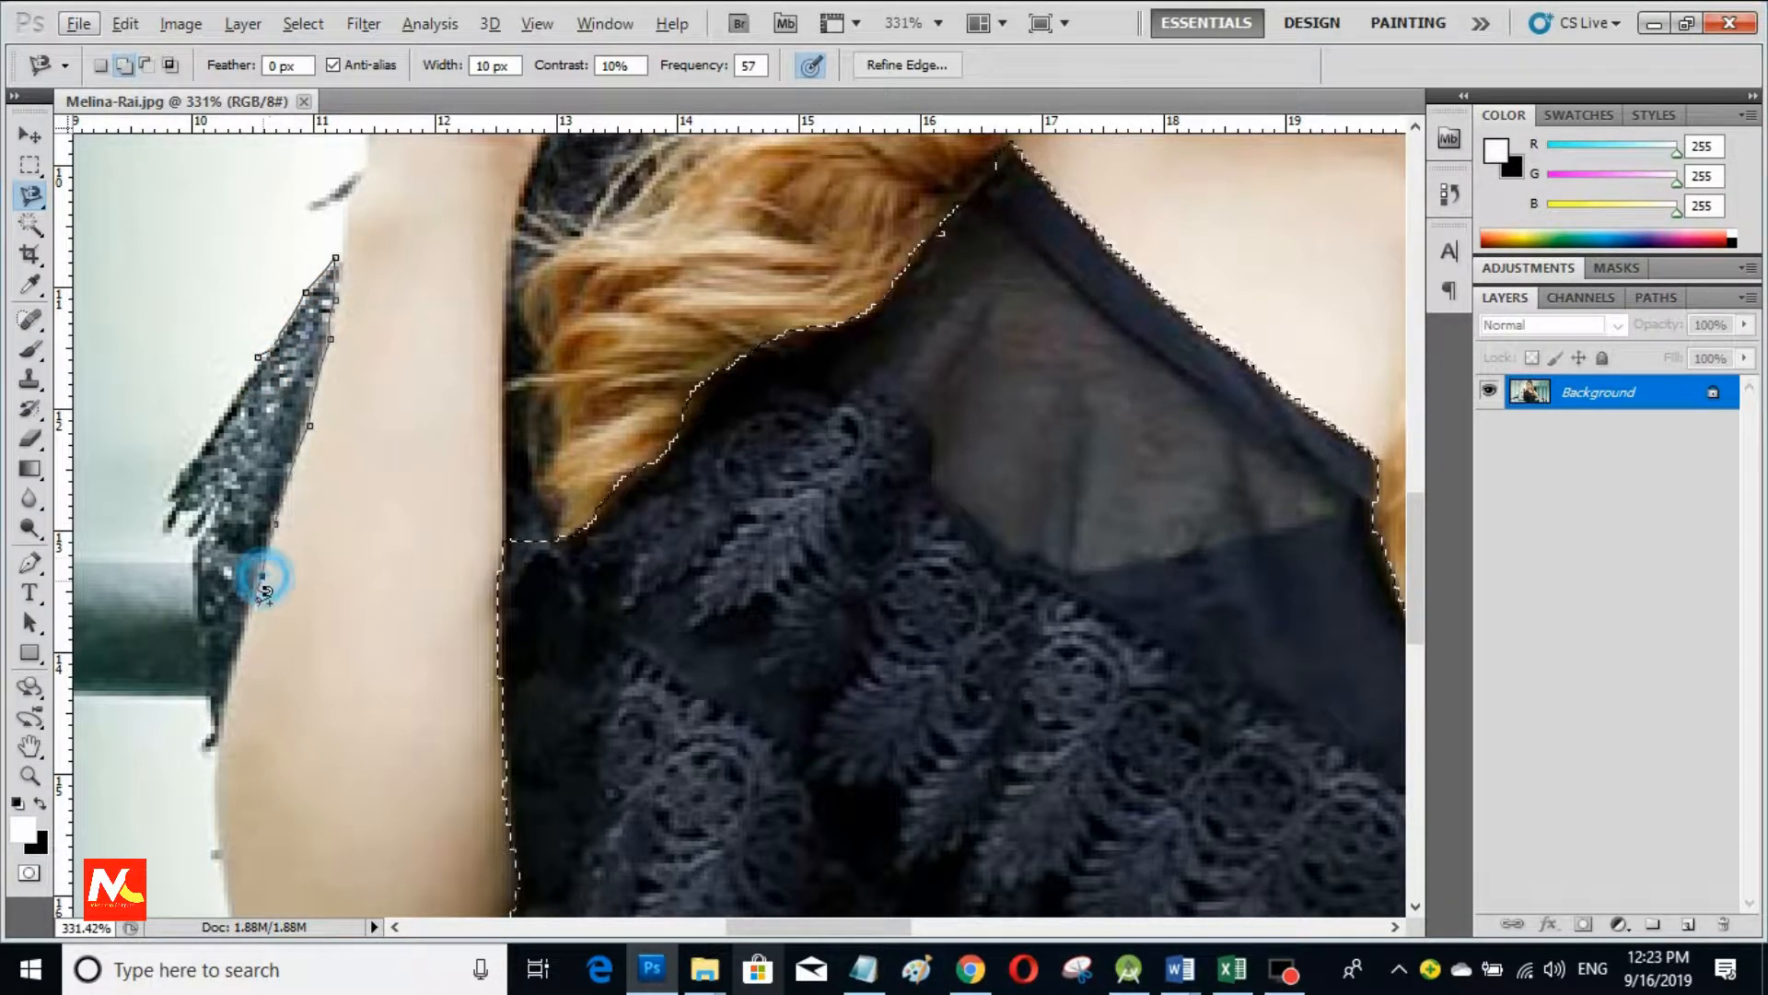
click(228, 689)
click(218, 728)
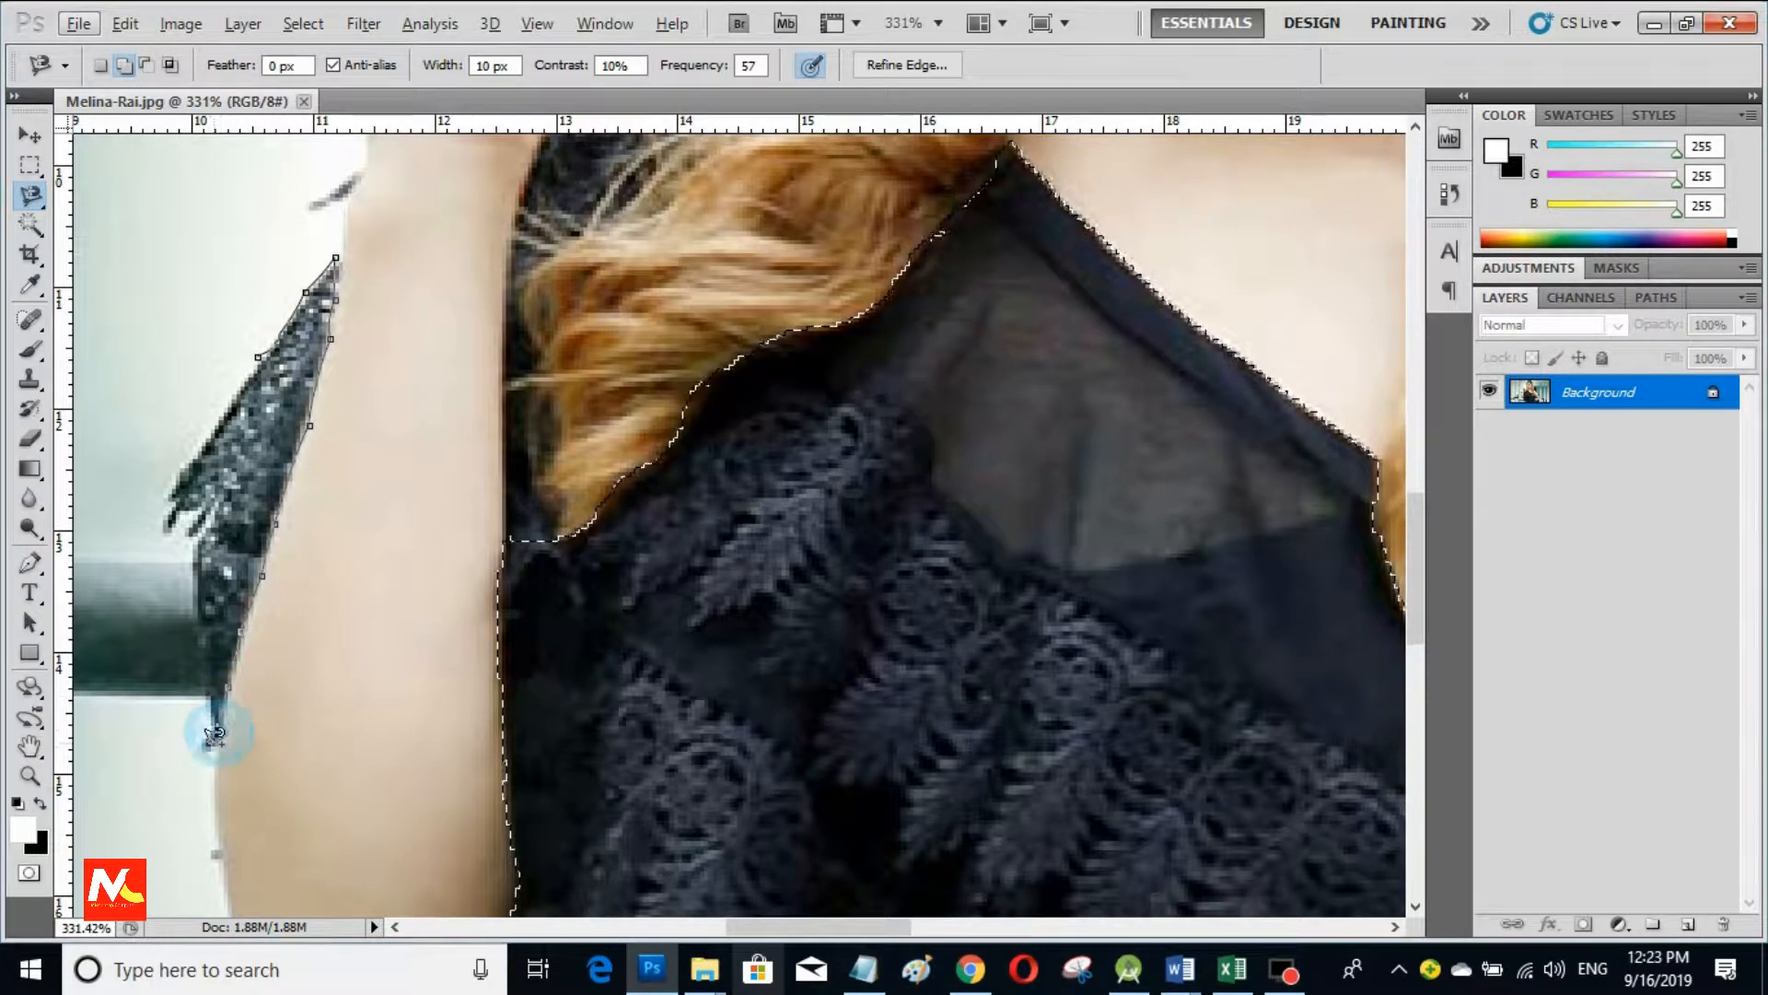
click(208, 744)
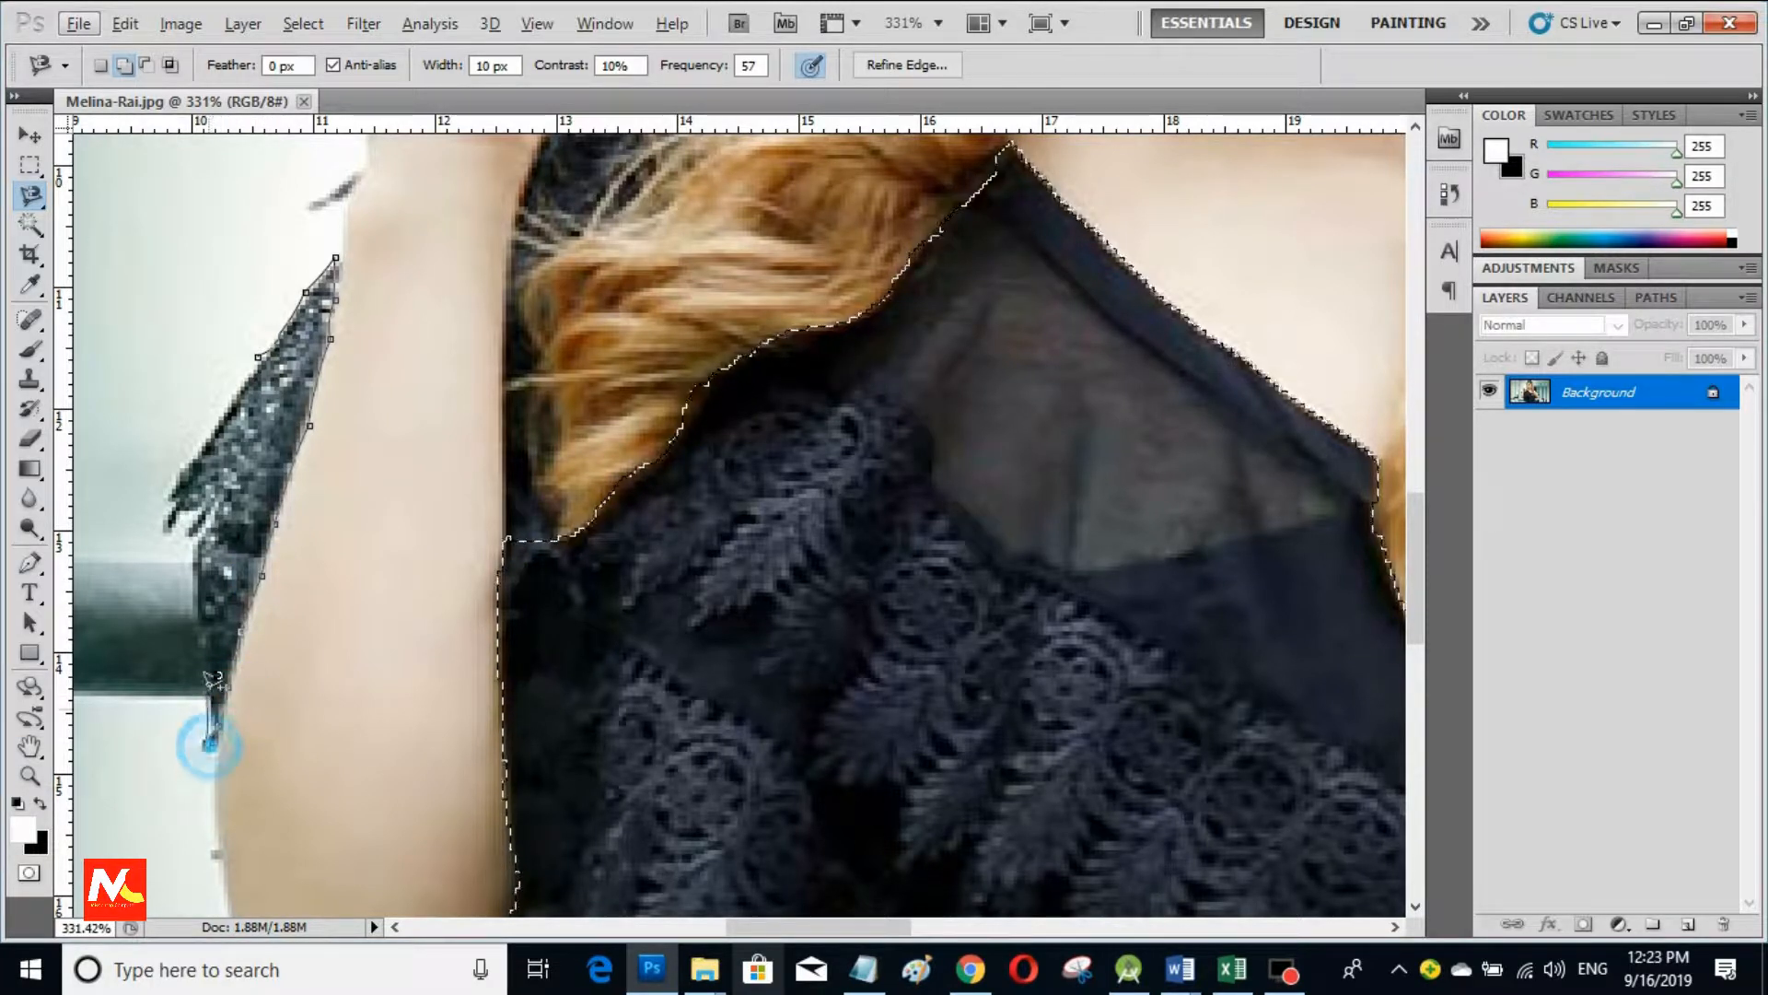
click(190, 563)
click(226, 502)
click(193, 532)
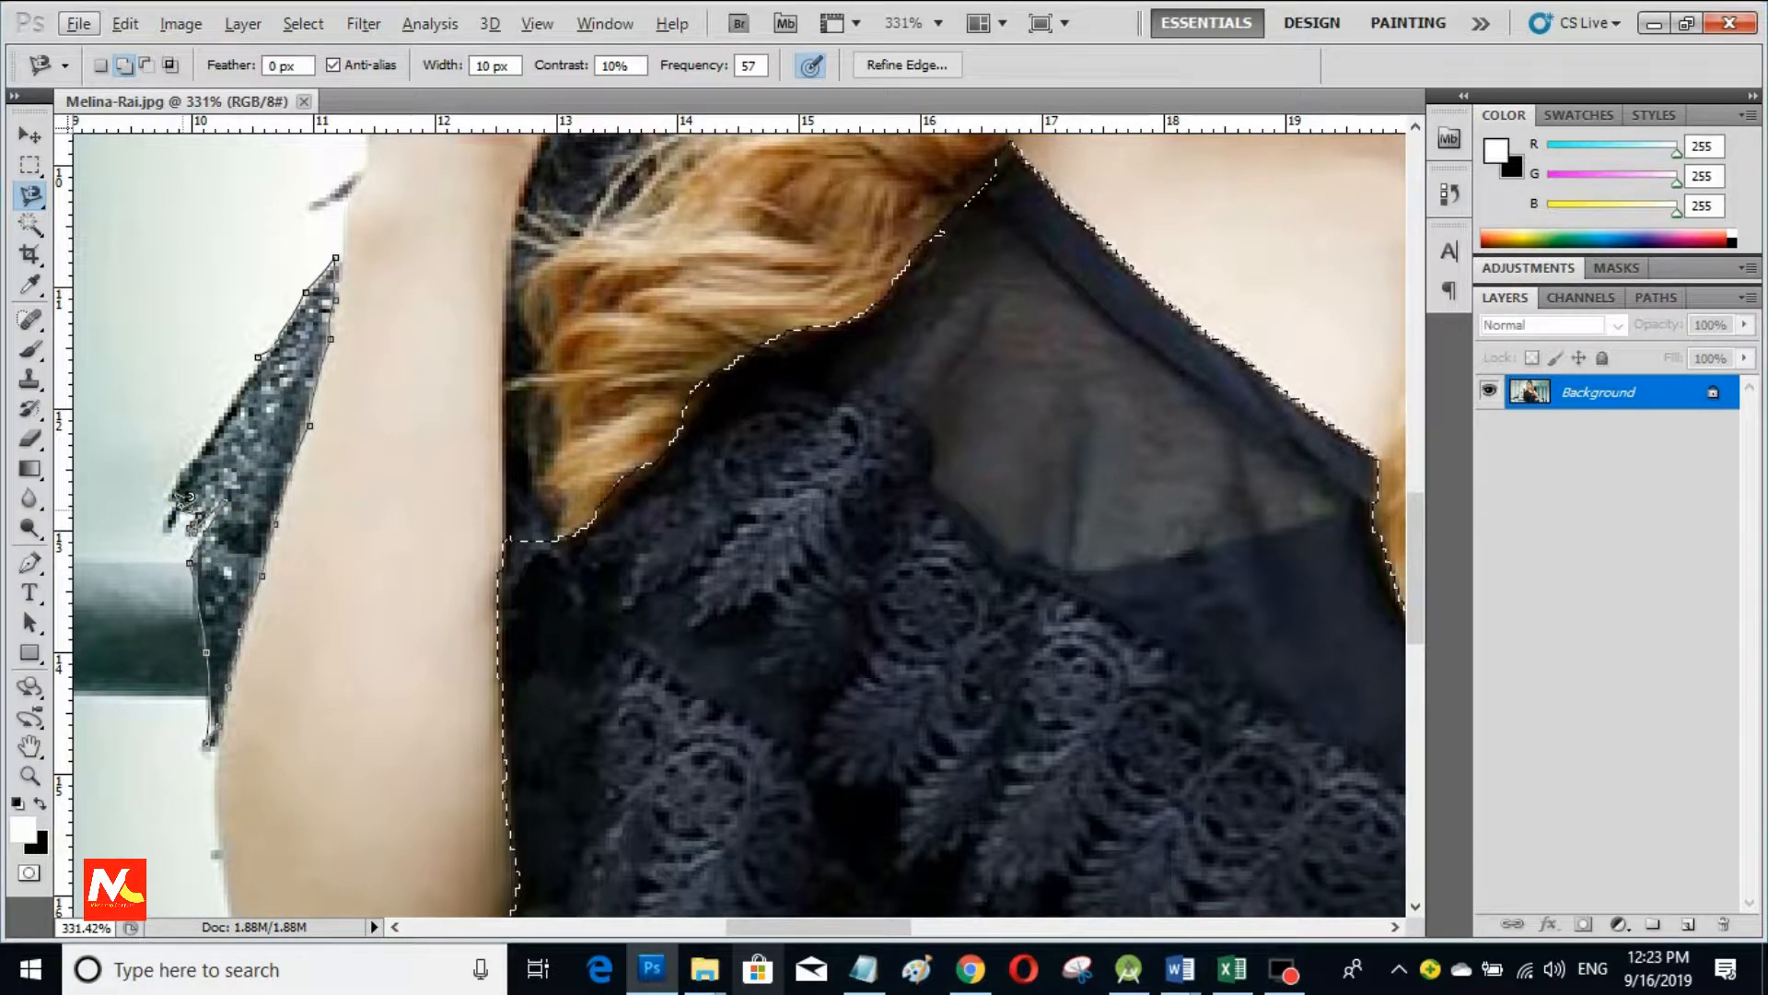
click(160, 514)
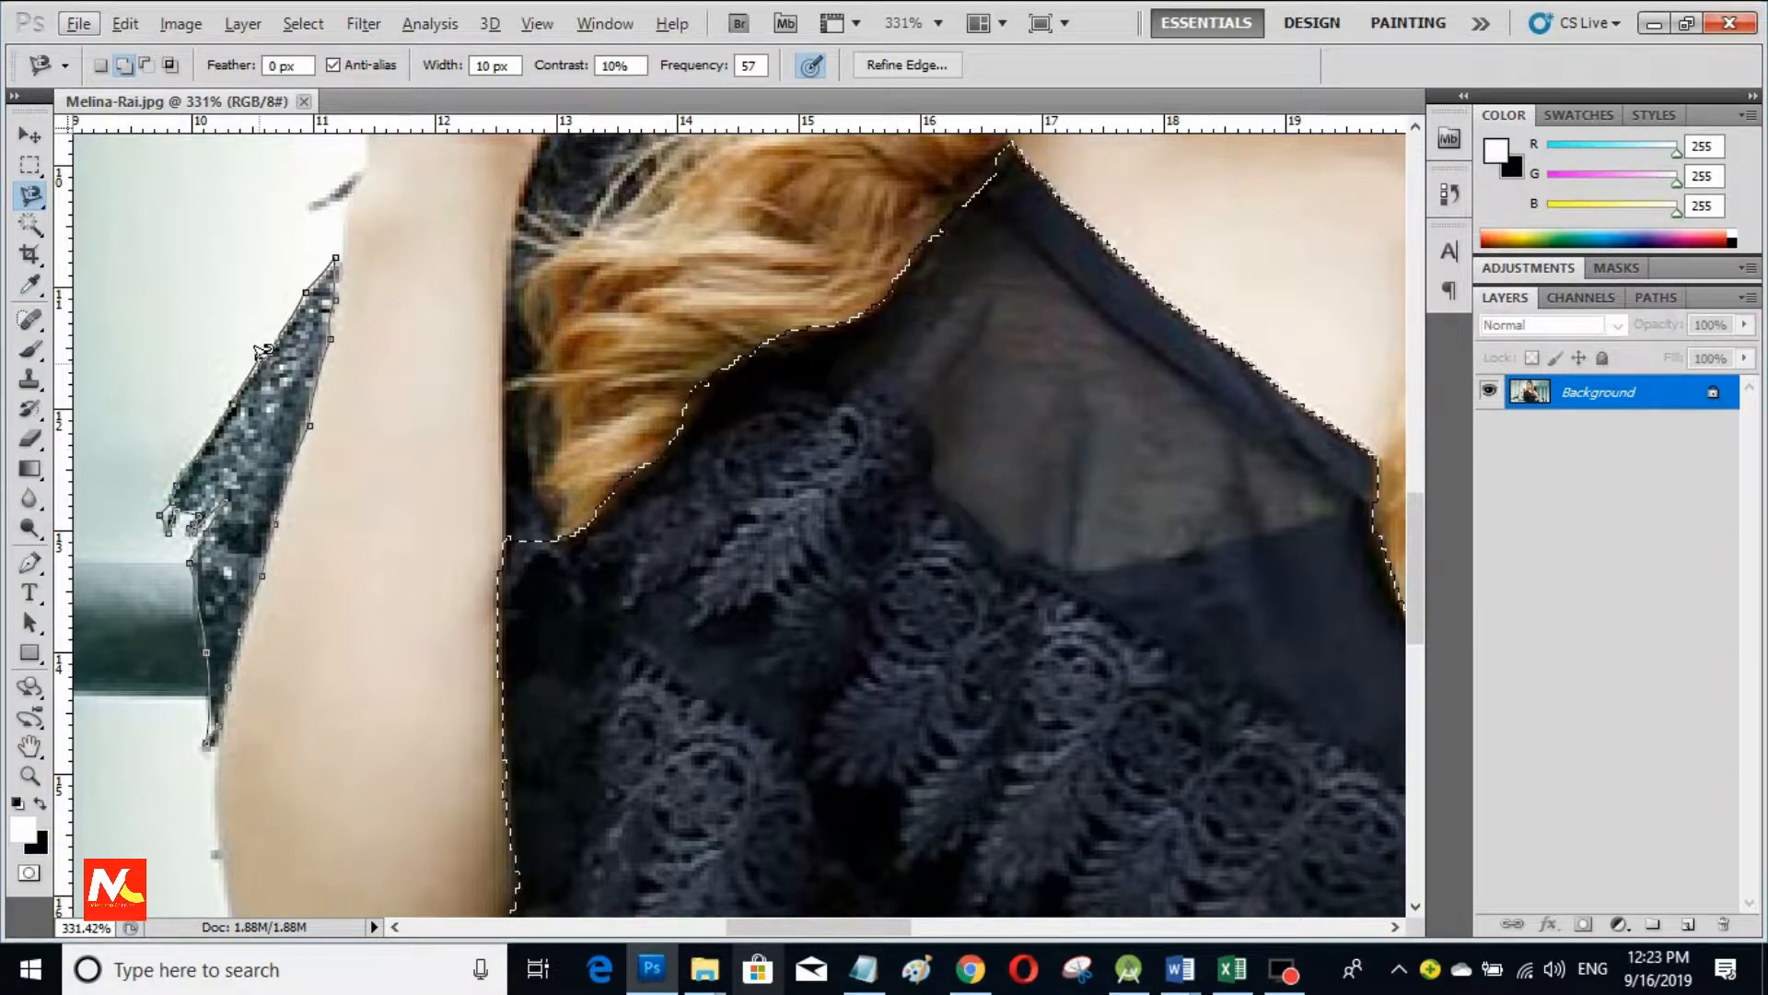
Step: Add the shoulder area beside the hand and along the hair to the selection
scroll(460, 345, up, 5)
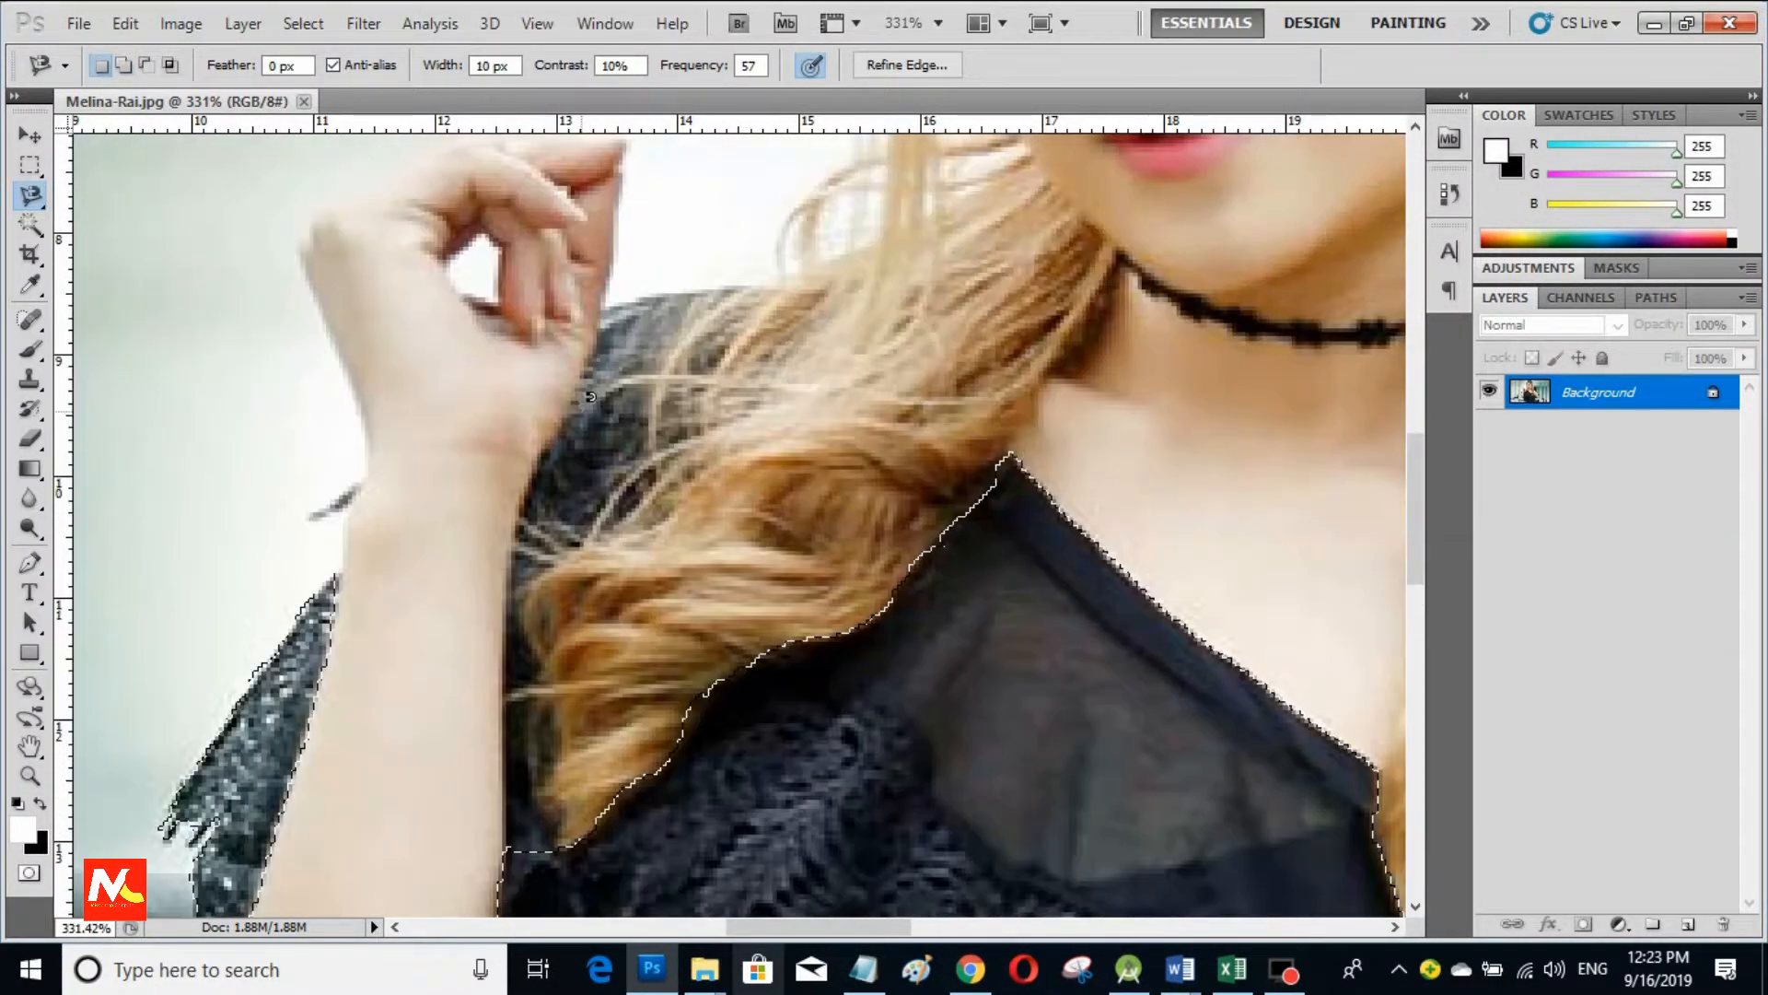
scroll(589, 360, down, 1)
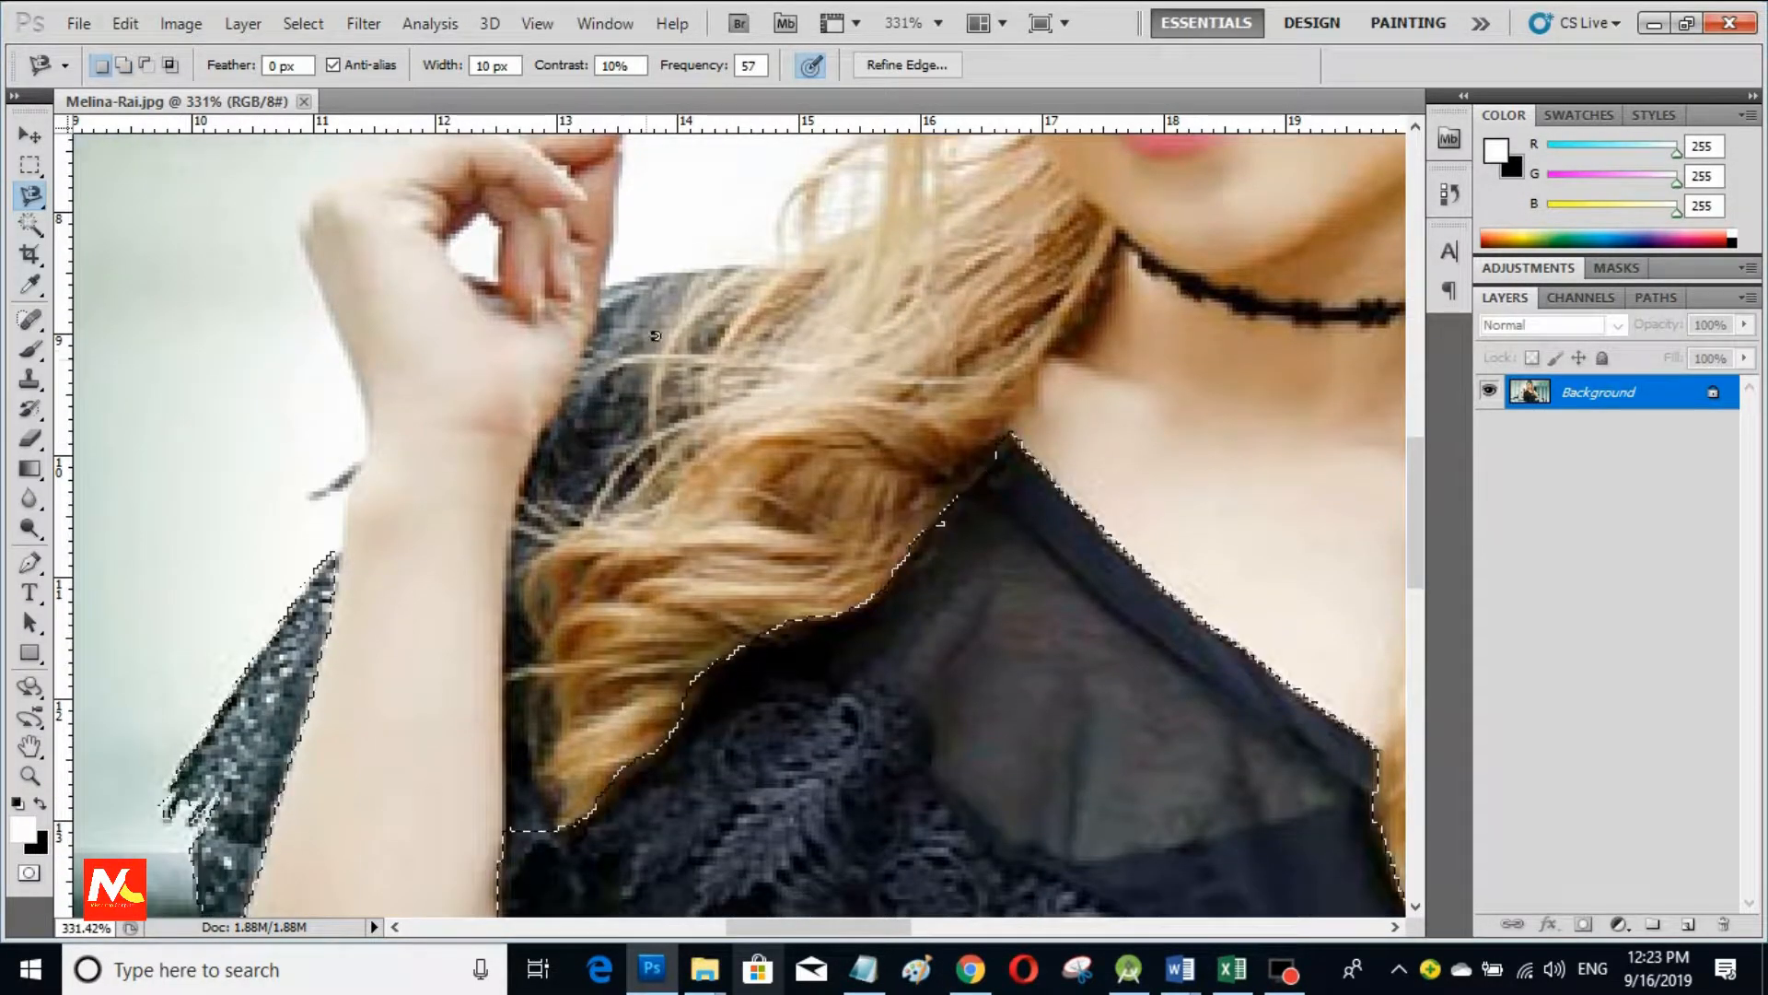
click(606, 282)
click(756, 260)
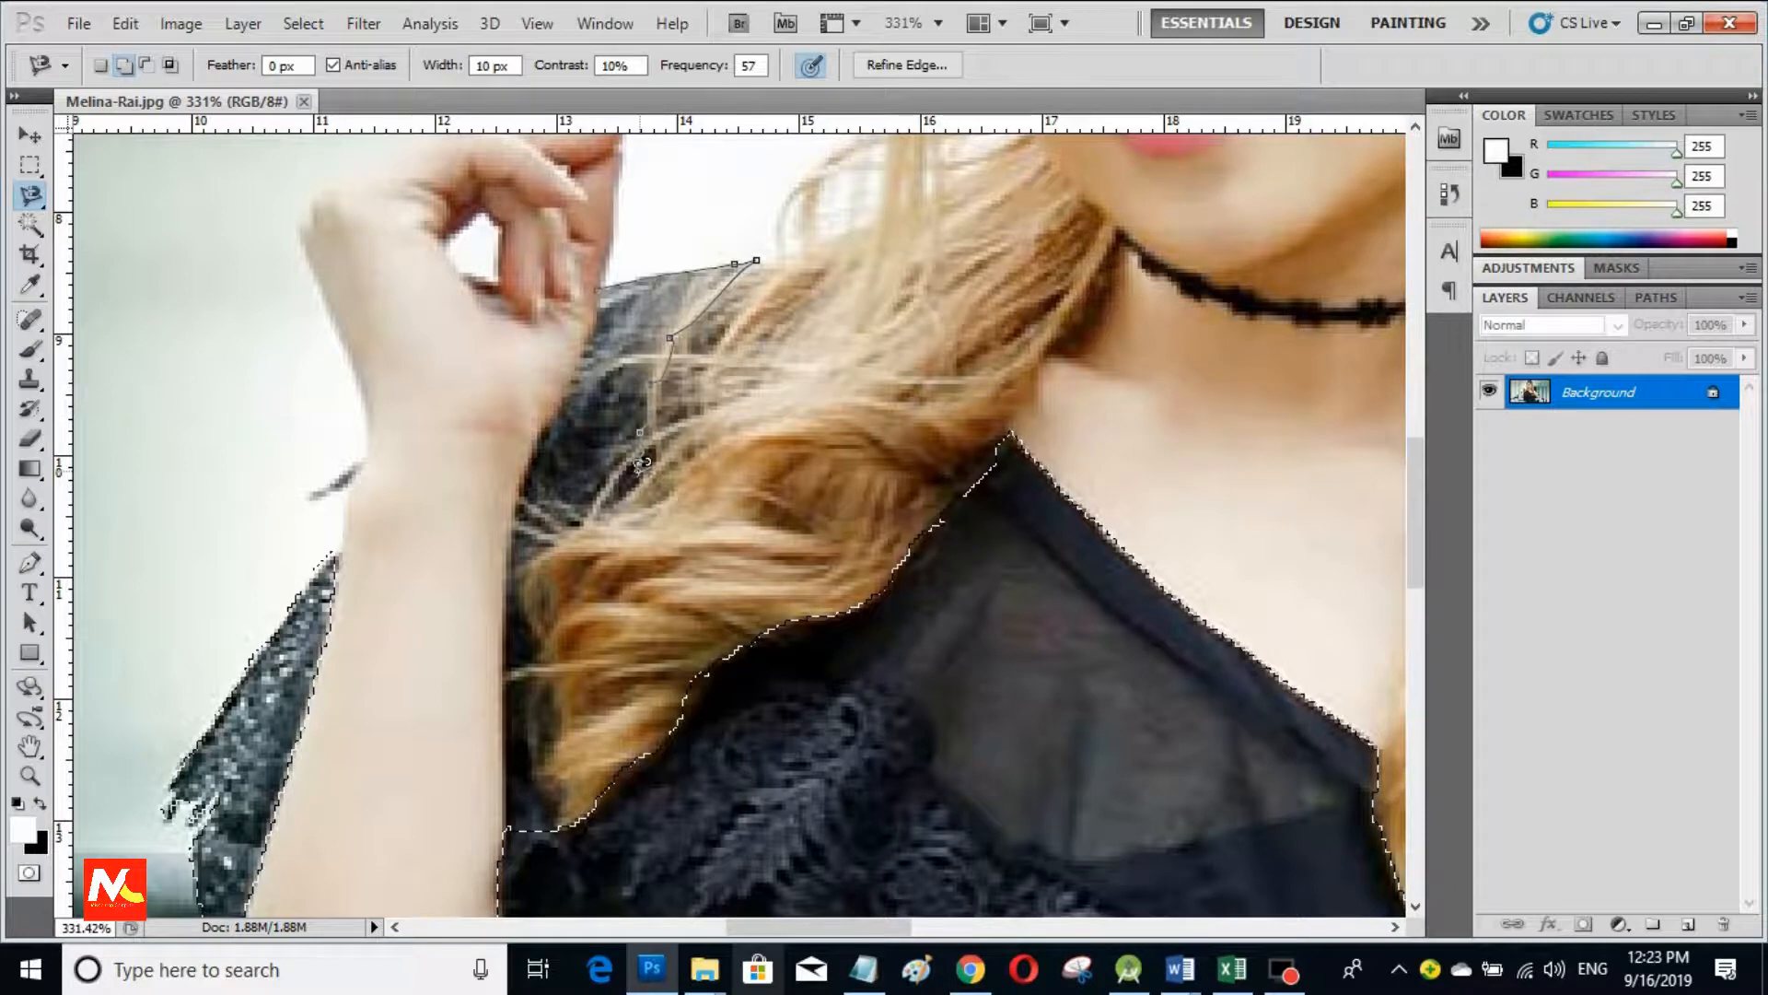
click(612, 509)
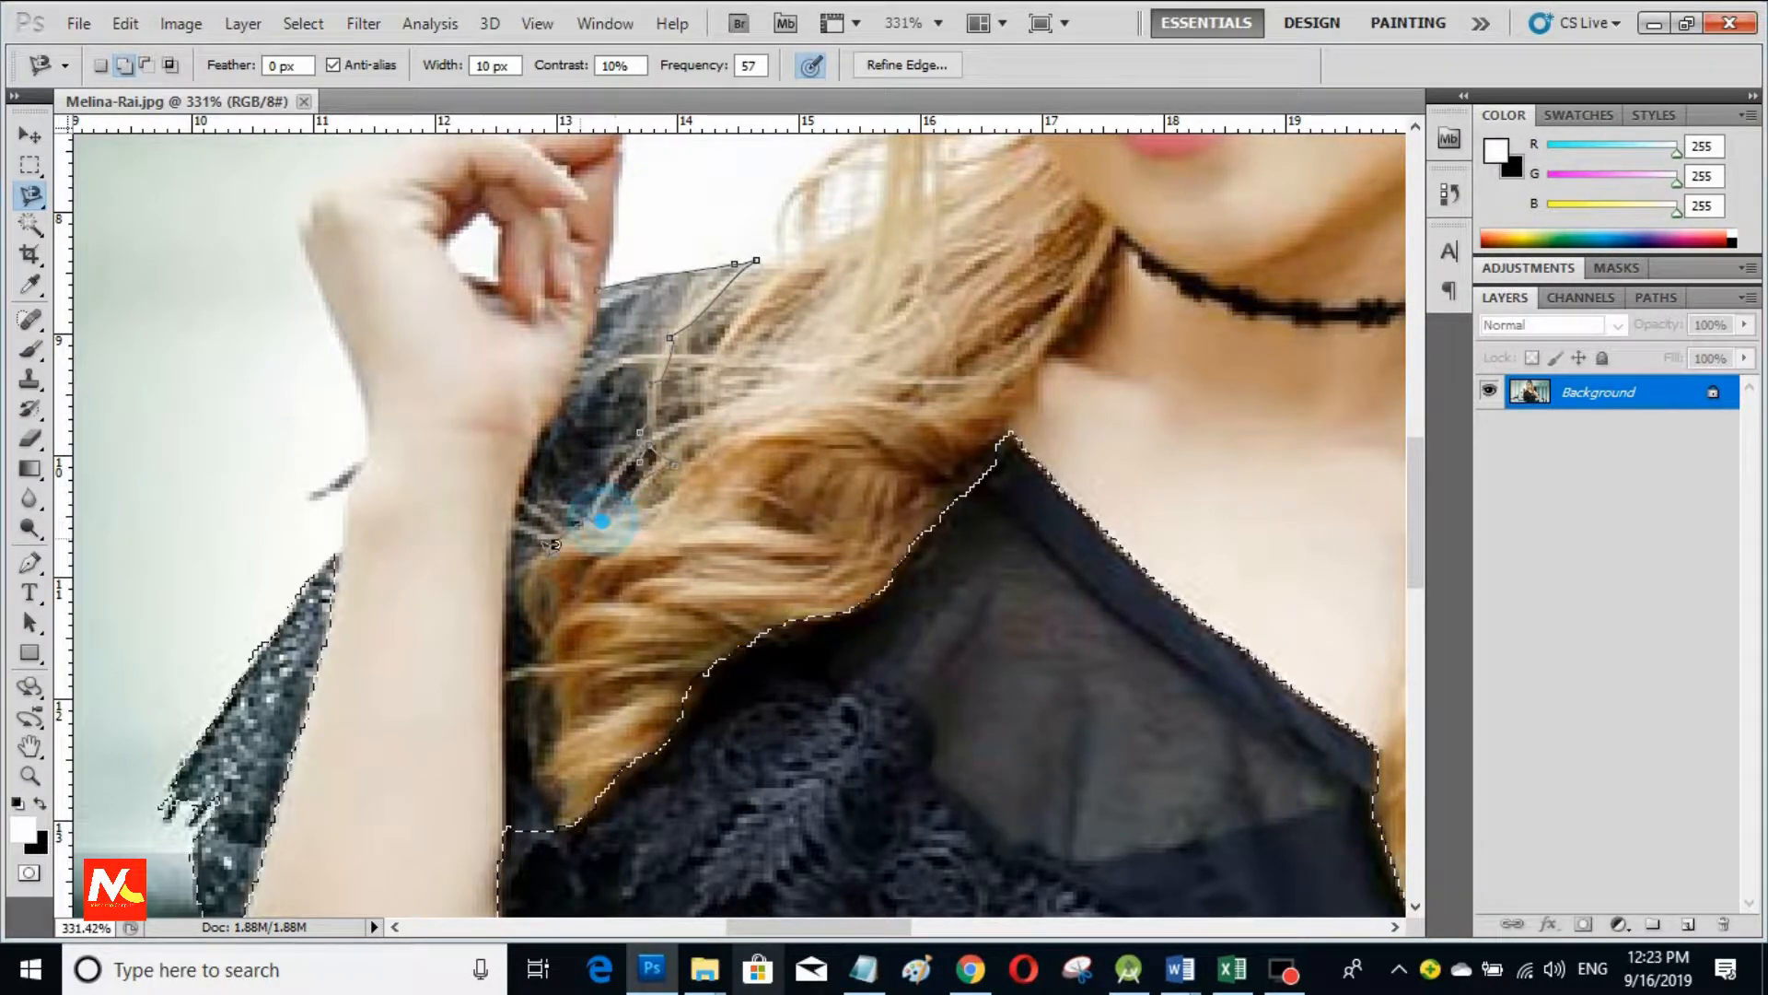
click(535, 598)
click(562, 716)
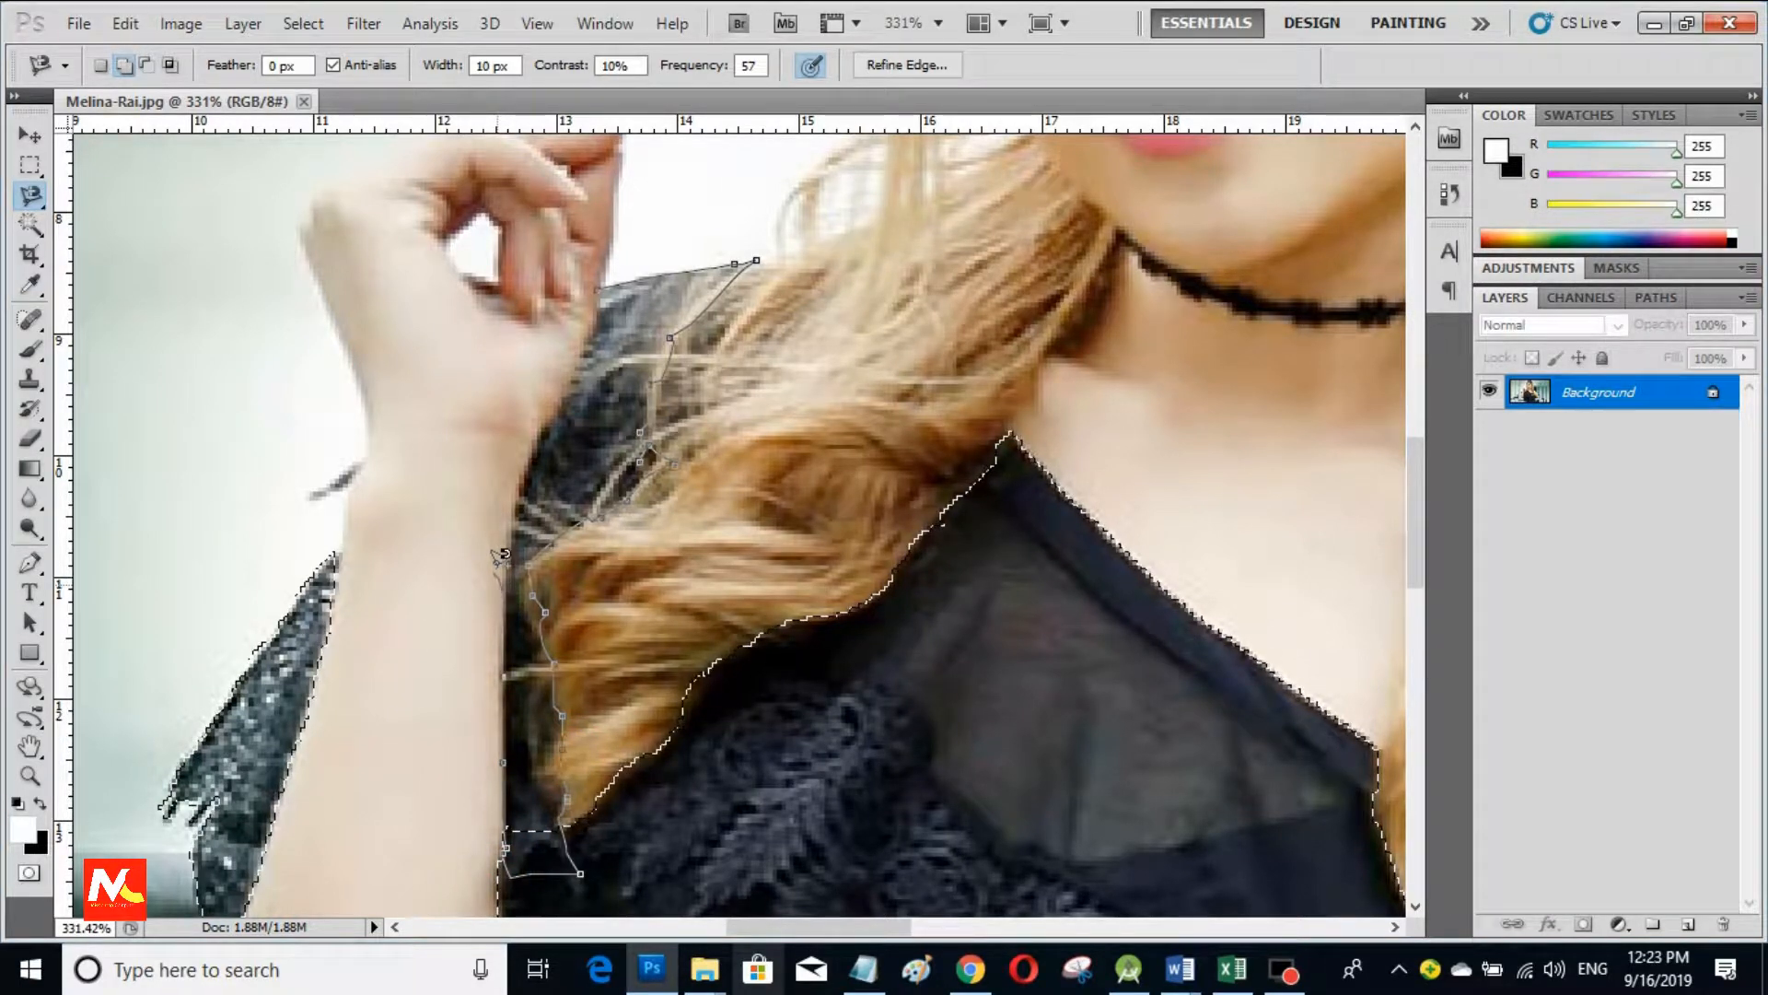
click(602, 277)
Step: Add the lace fringe below the arm to the selection
scroll(882, 569, down, 10)
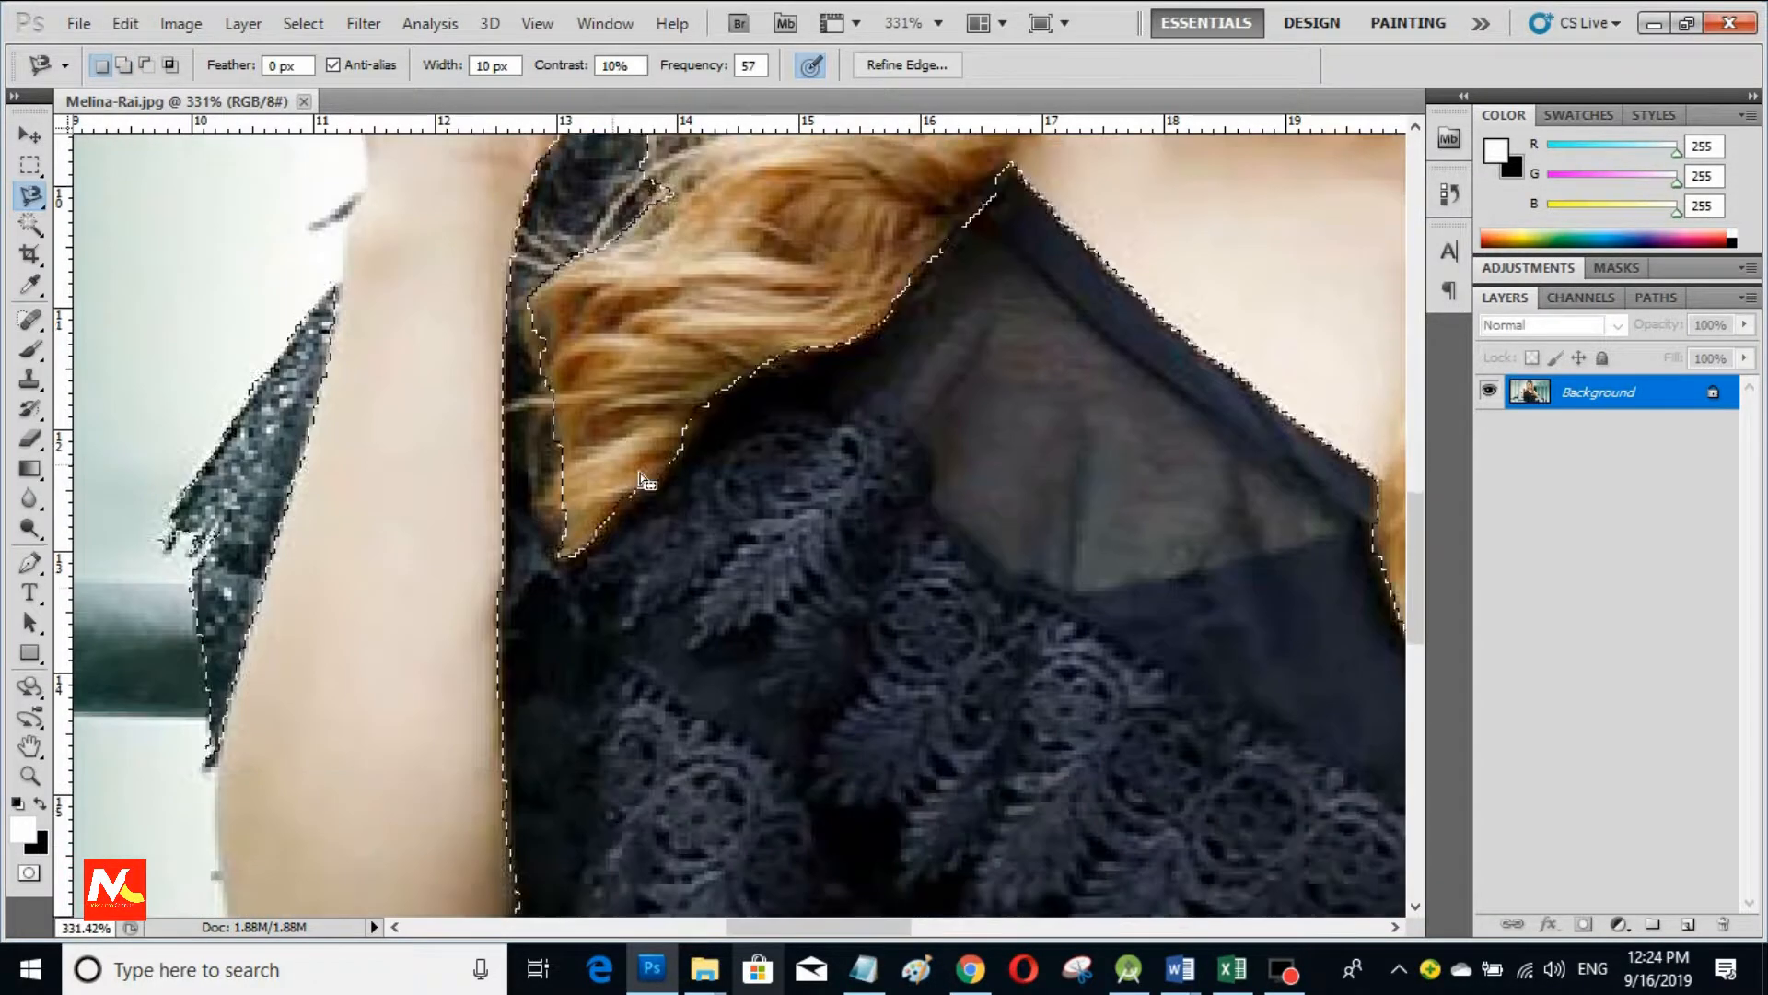
scroll(882, 568, down, 6)
scroll(829, 592, down, 1)
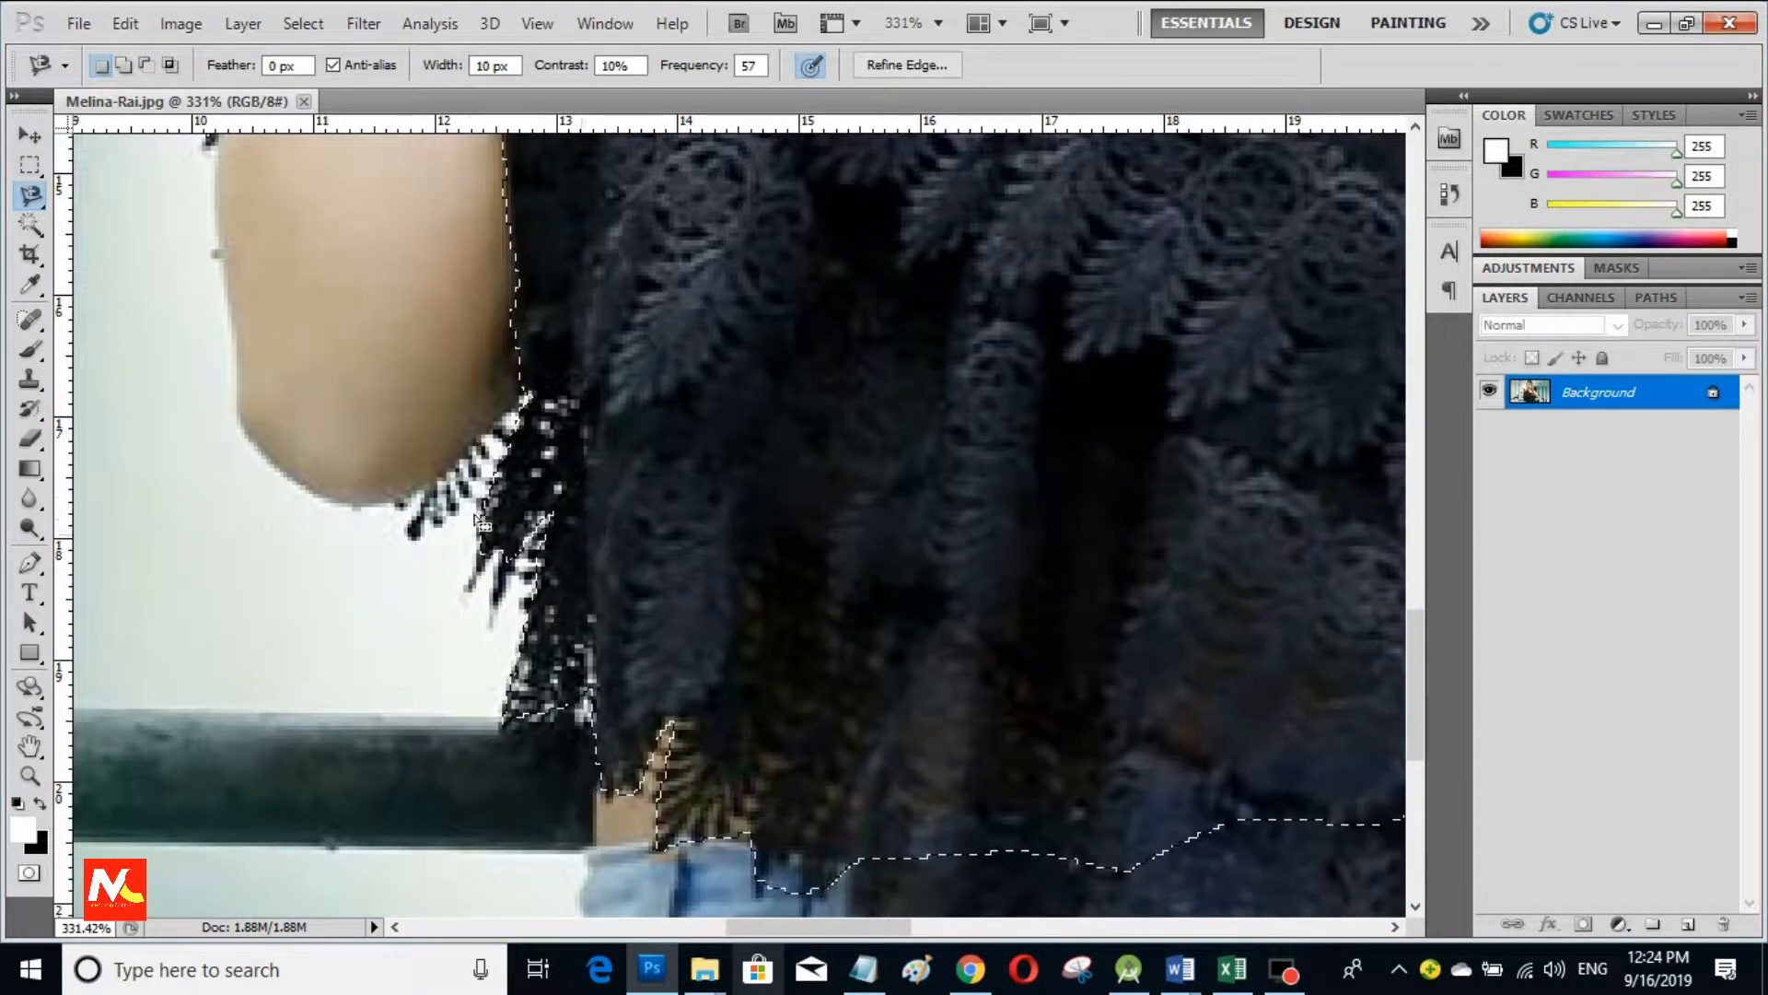
shift+click(531, 414)
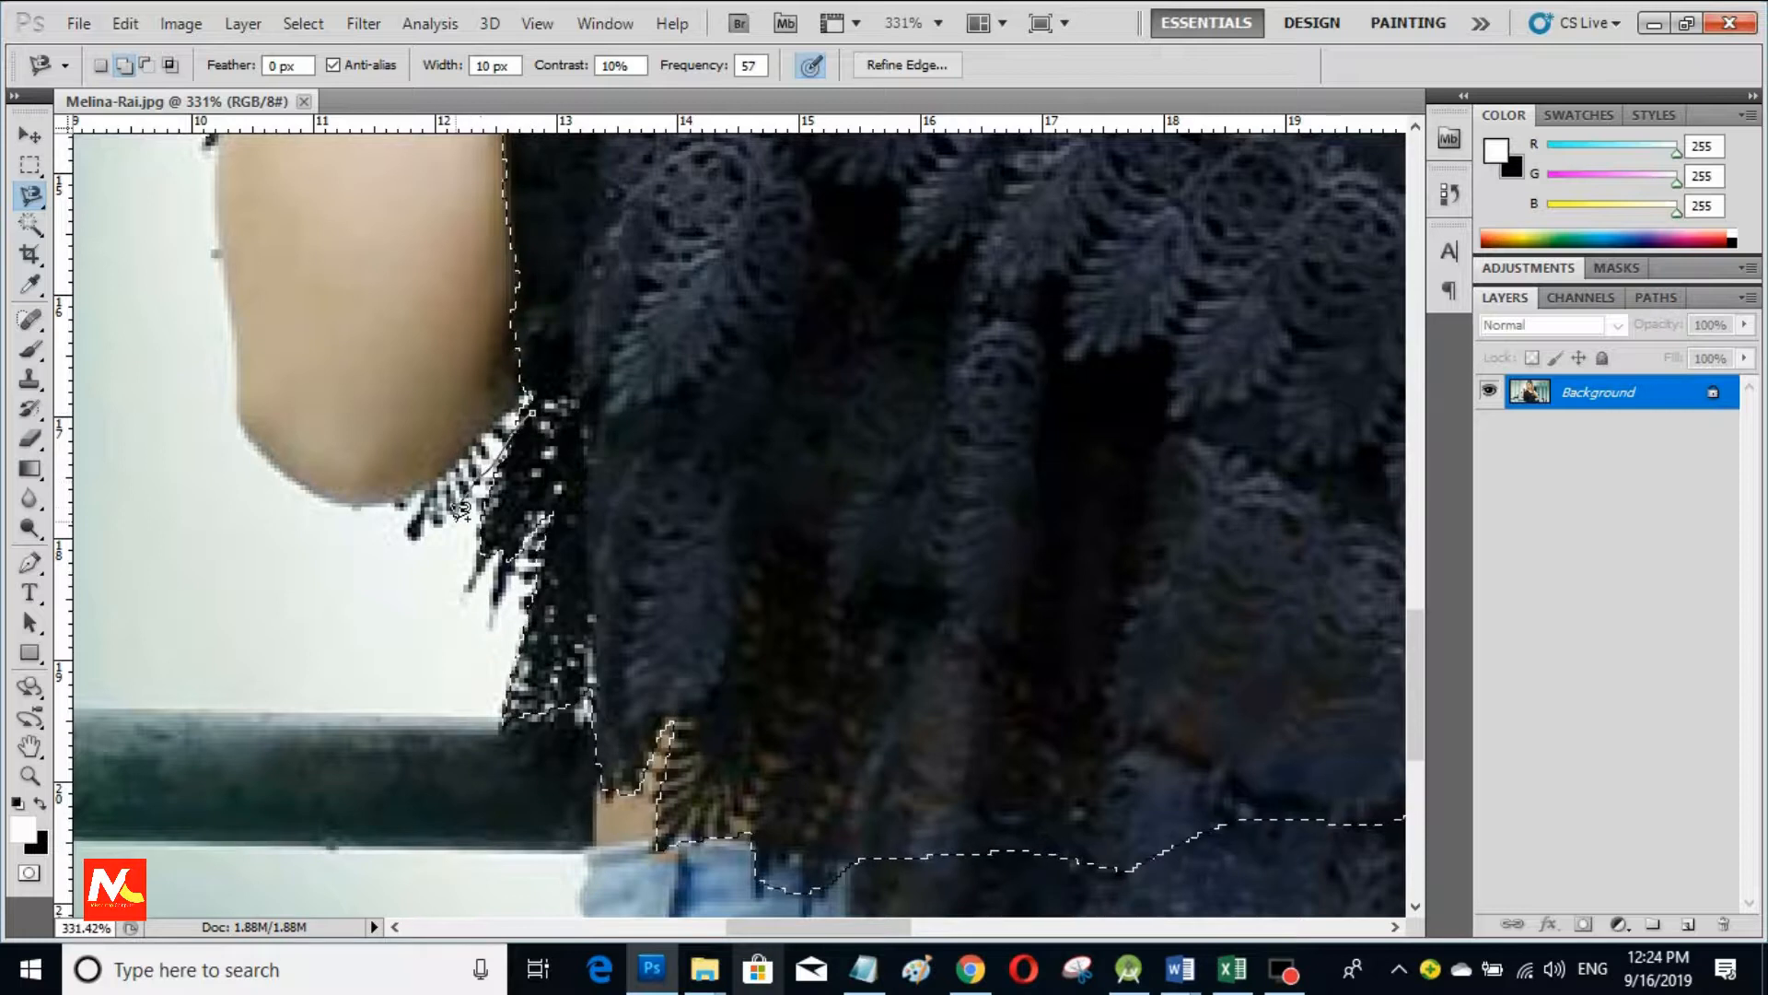
click(412, 546)
click(392, 504)
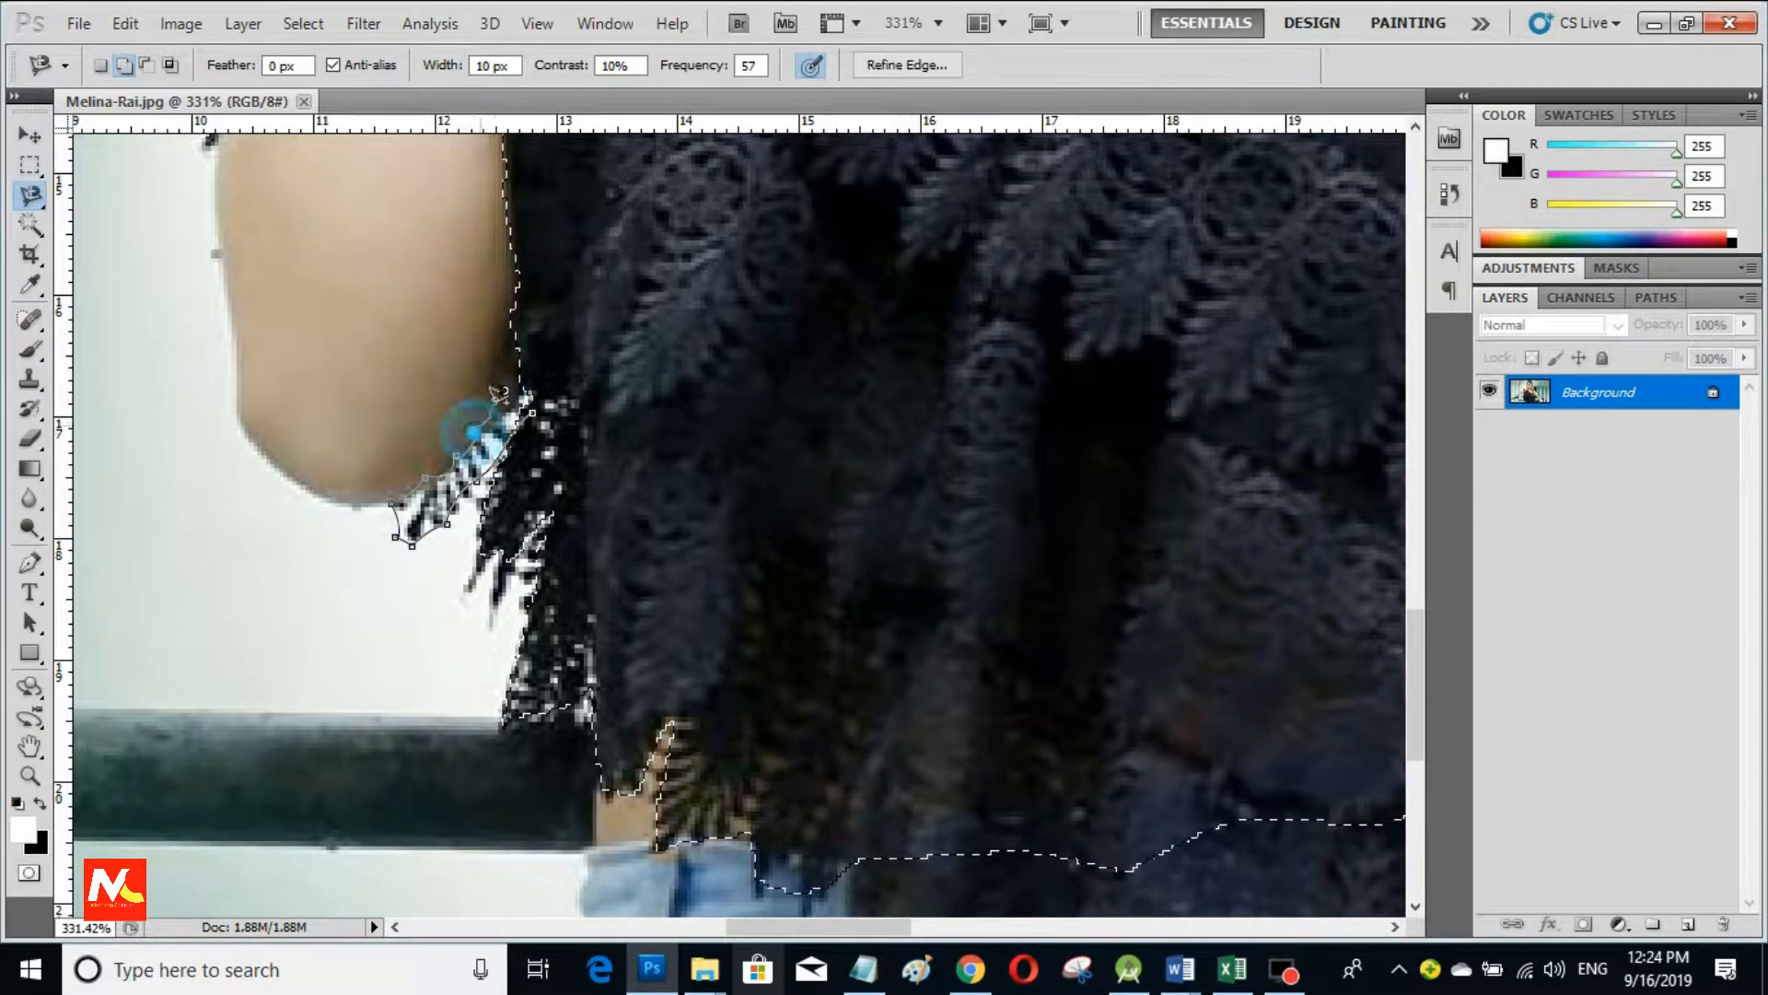
double_click(580, 304)
Step: Add the missed bottom hem strip of the top to the selection
scroll(584, 300, down, 3)
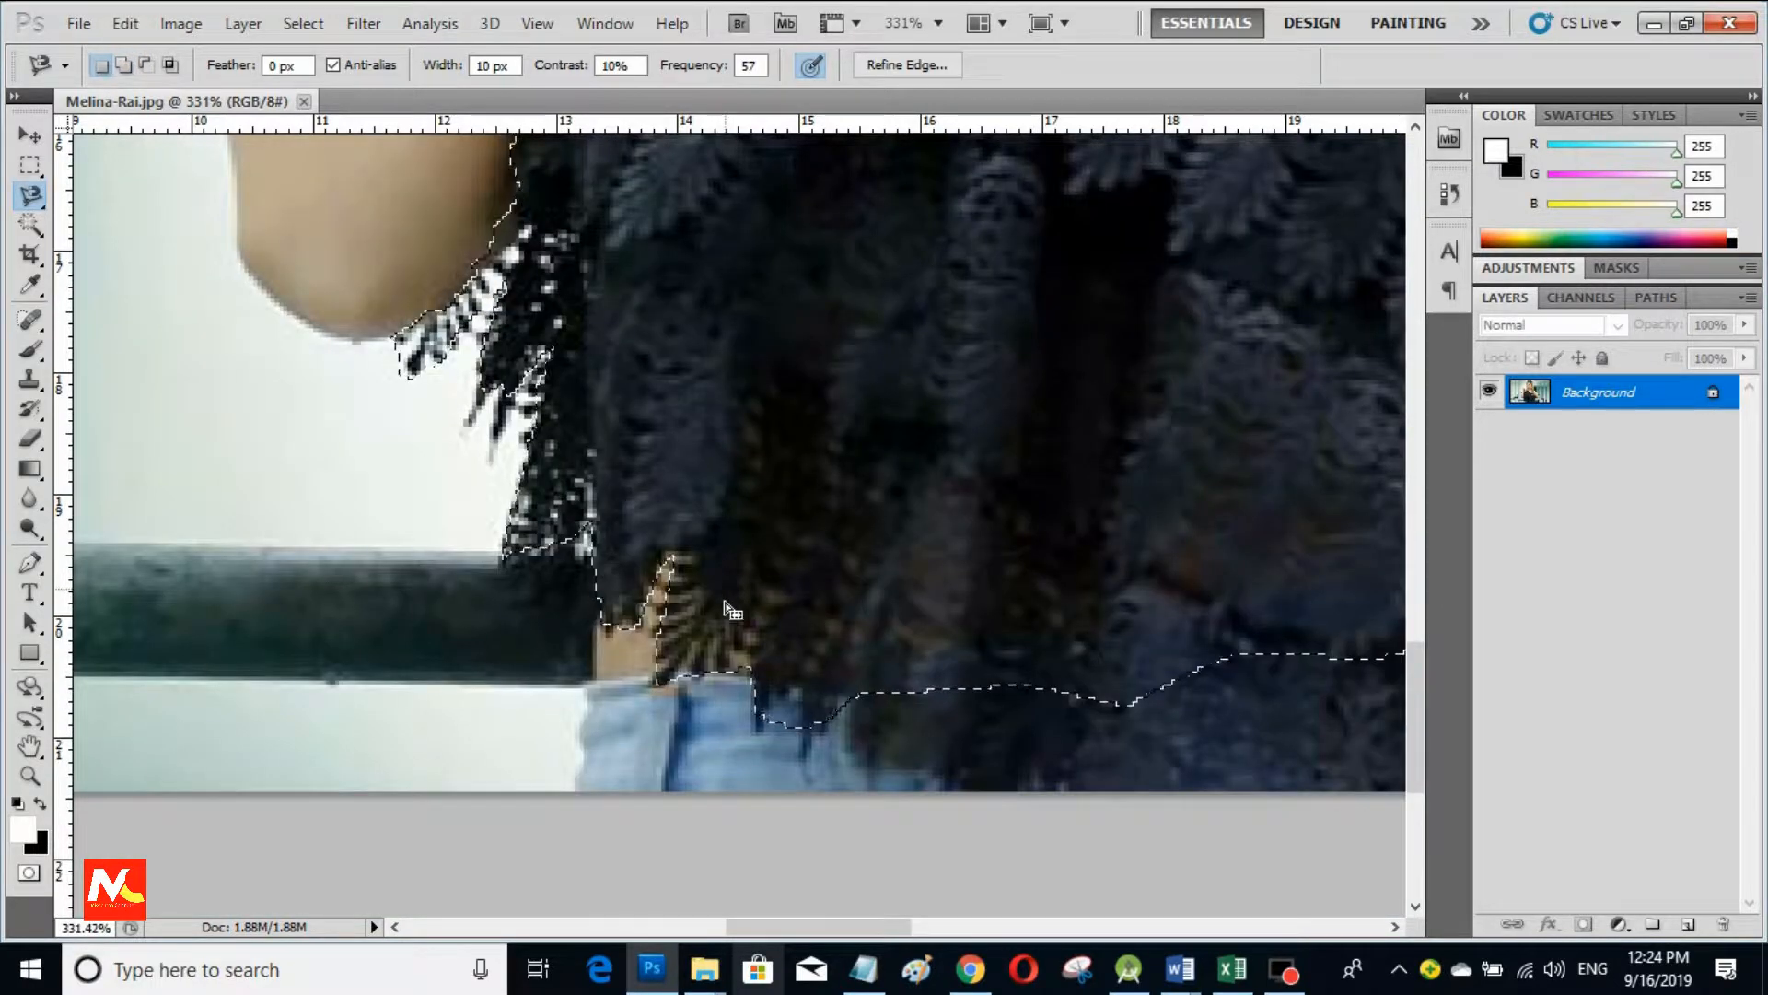
scroll(884, 562, right, 5)
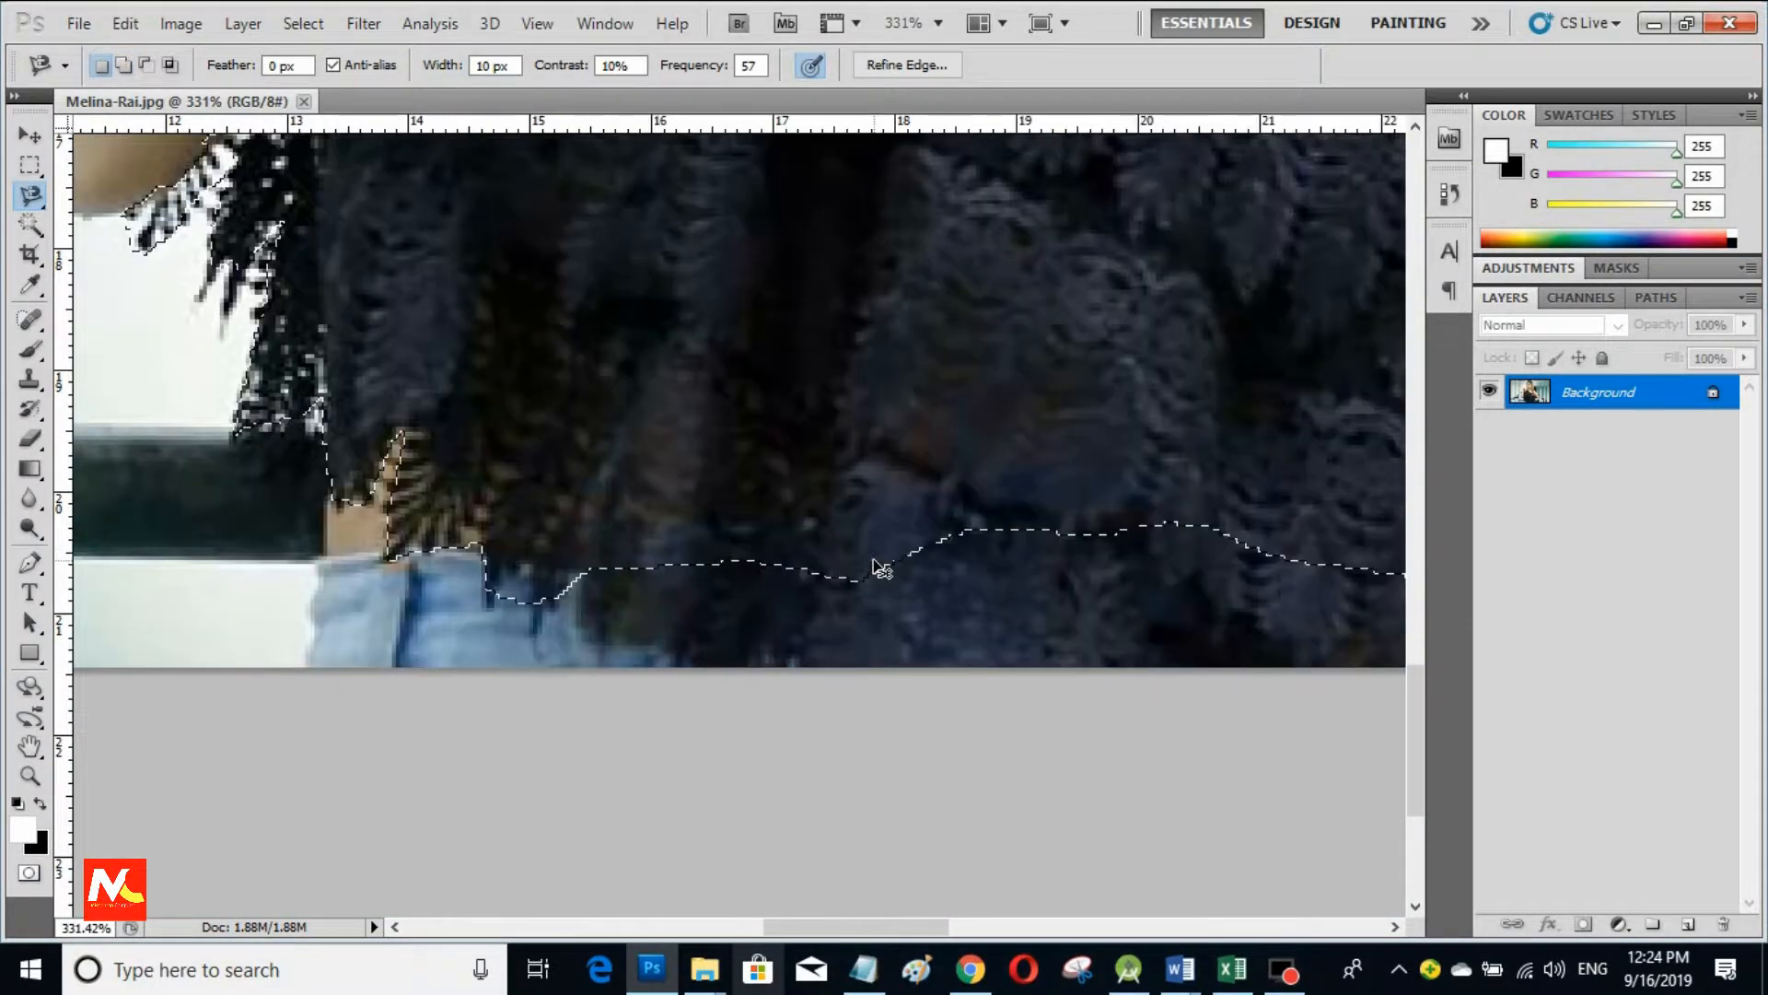
shift+click(396, 459)
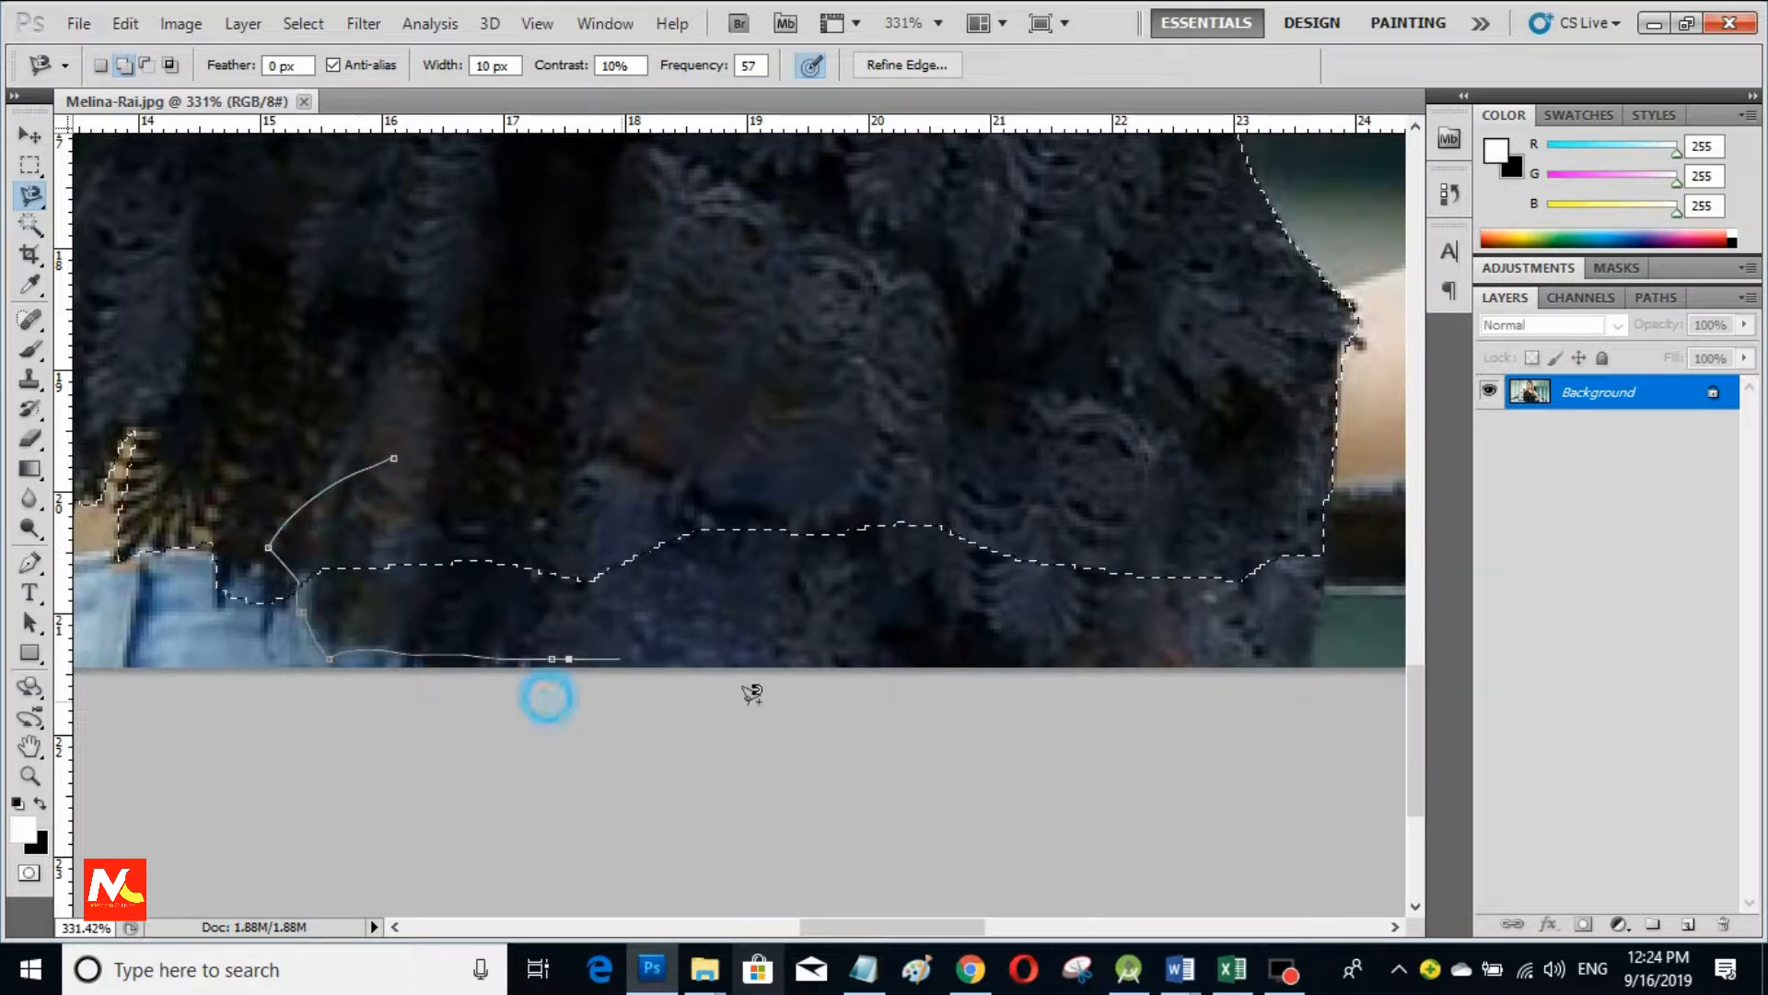
click(1312, 678)
click(1323, 528)
click(1306, 434)
double_click(611, 363)
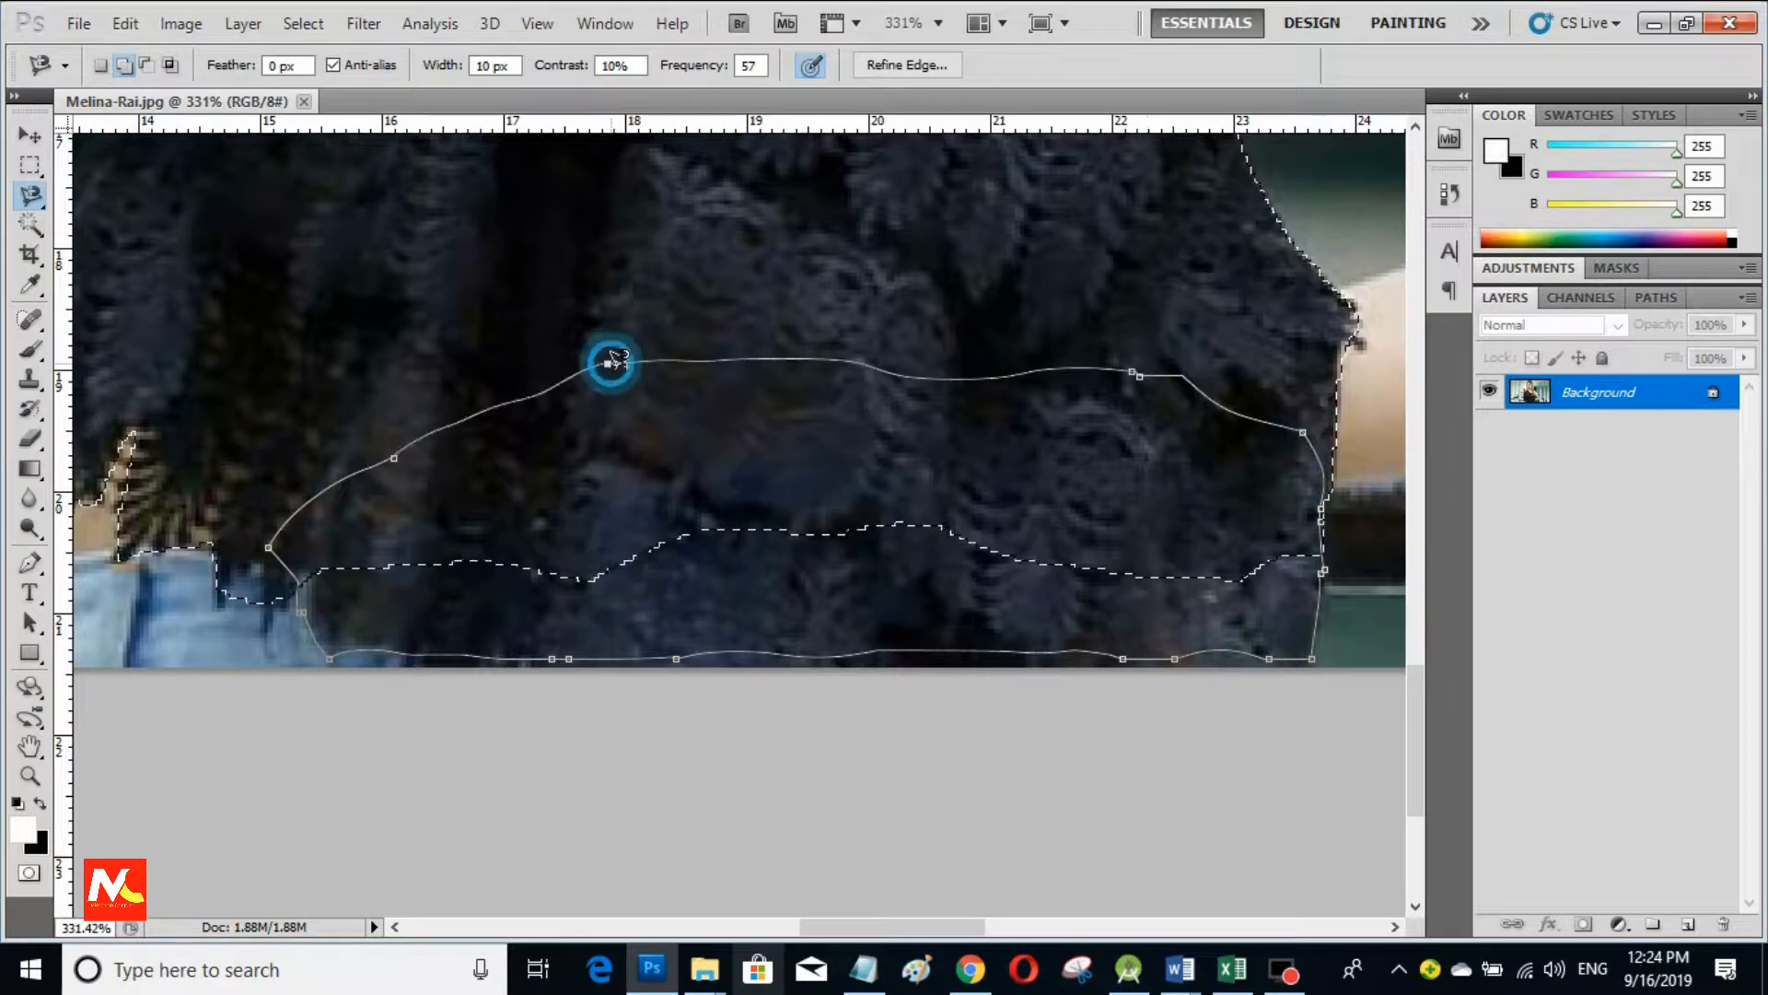
scroll(814, 456, down, 8)
scroll(728, 679, up, 2)
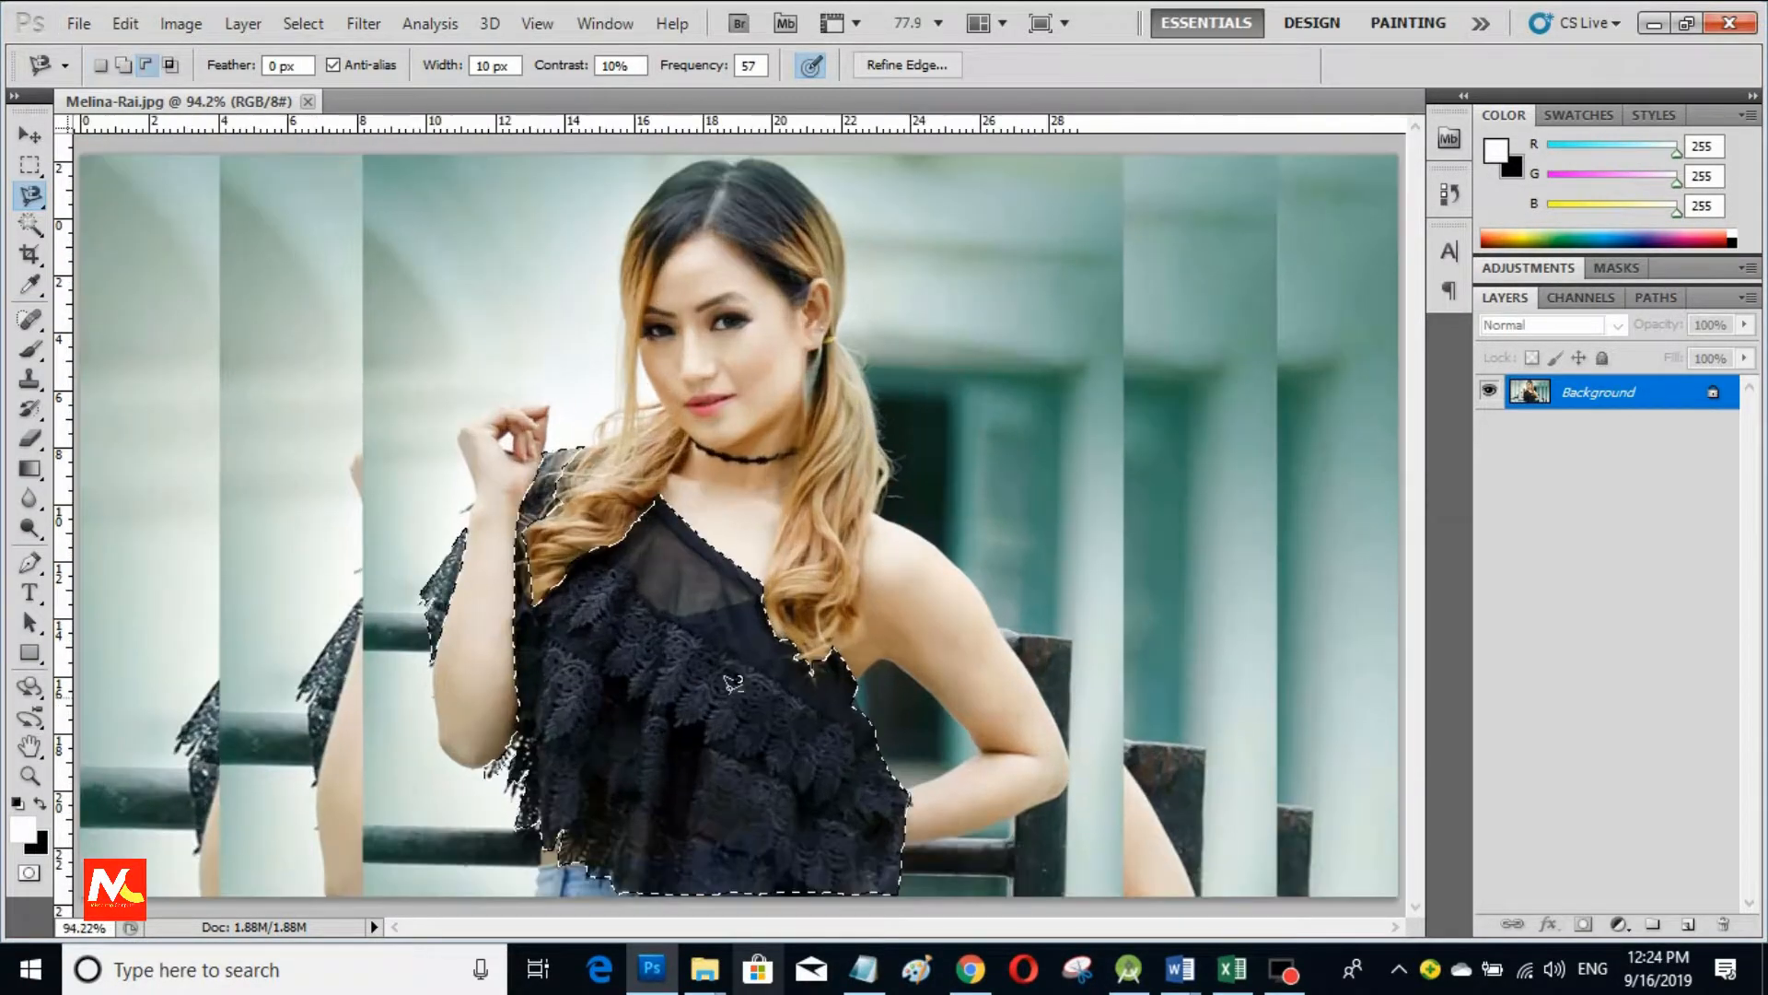
Step: Feather the lace top's selection with a 2-pixel radius
scroll(733, 683, up, 1)
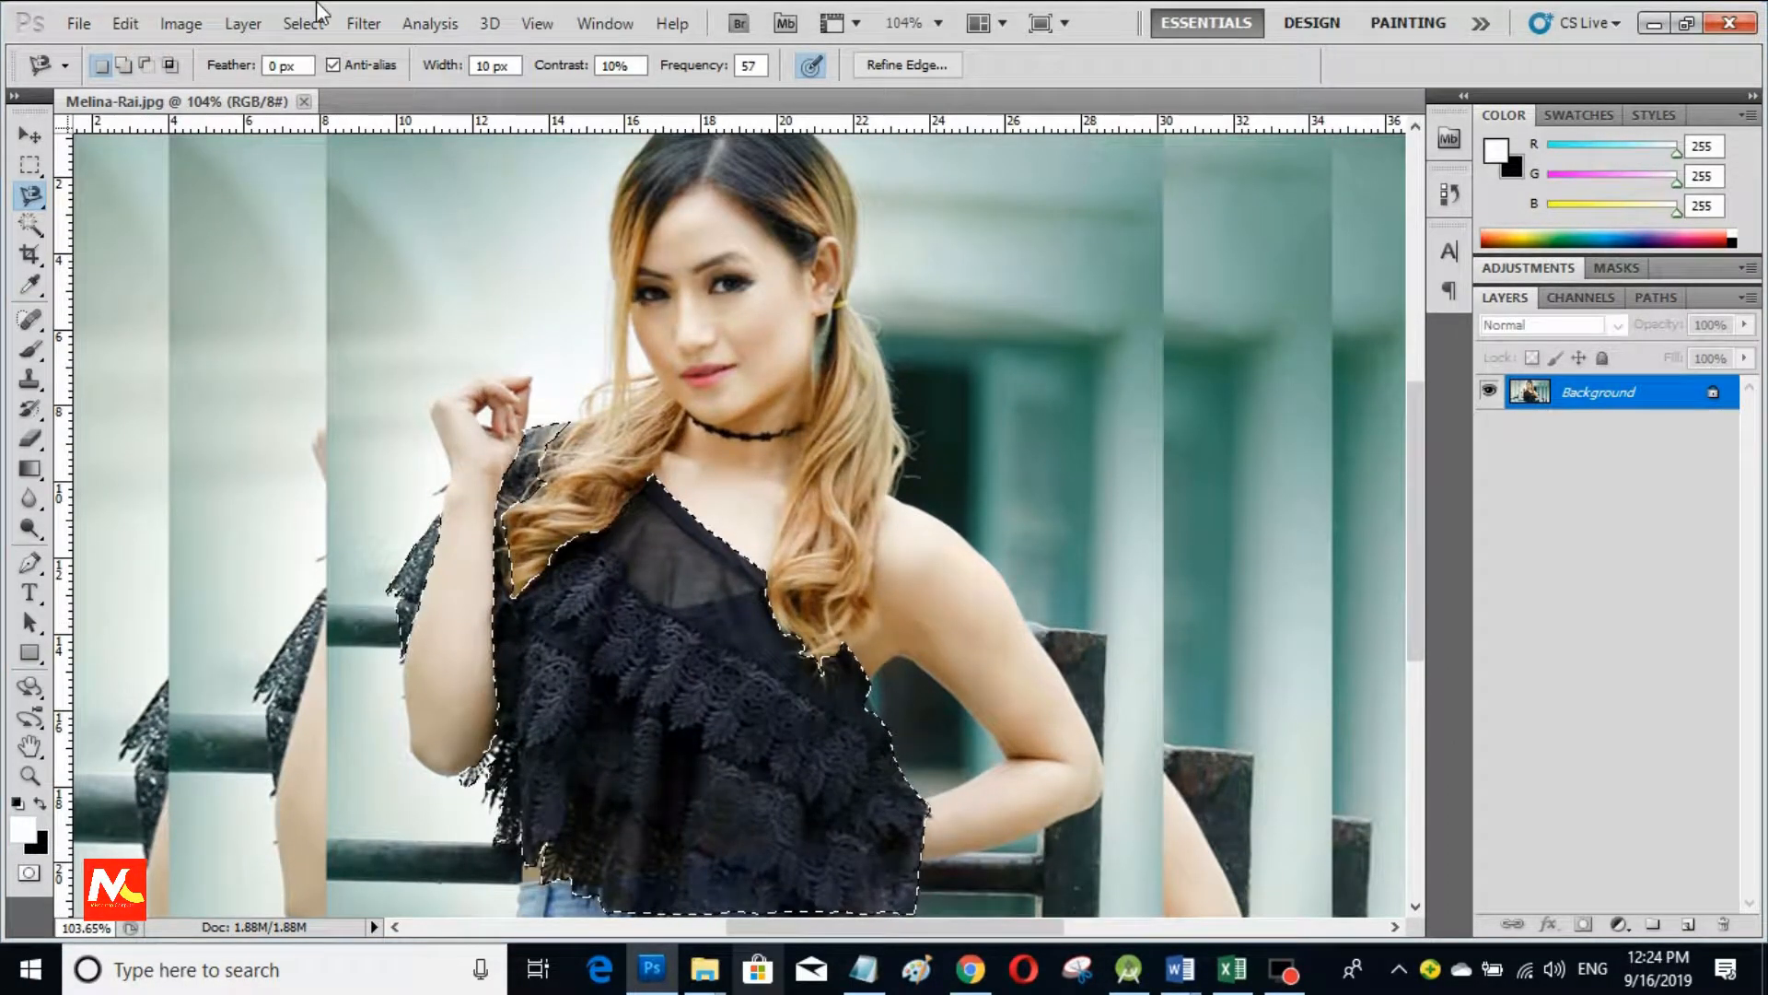
click(295, 20)
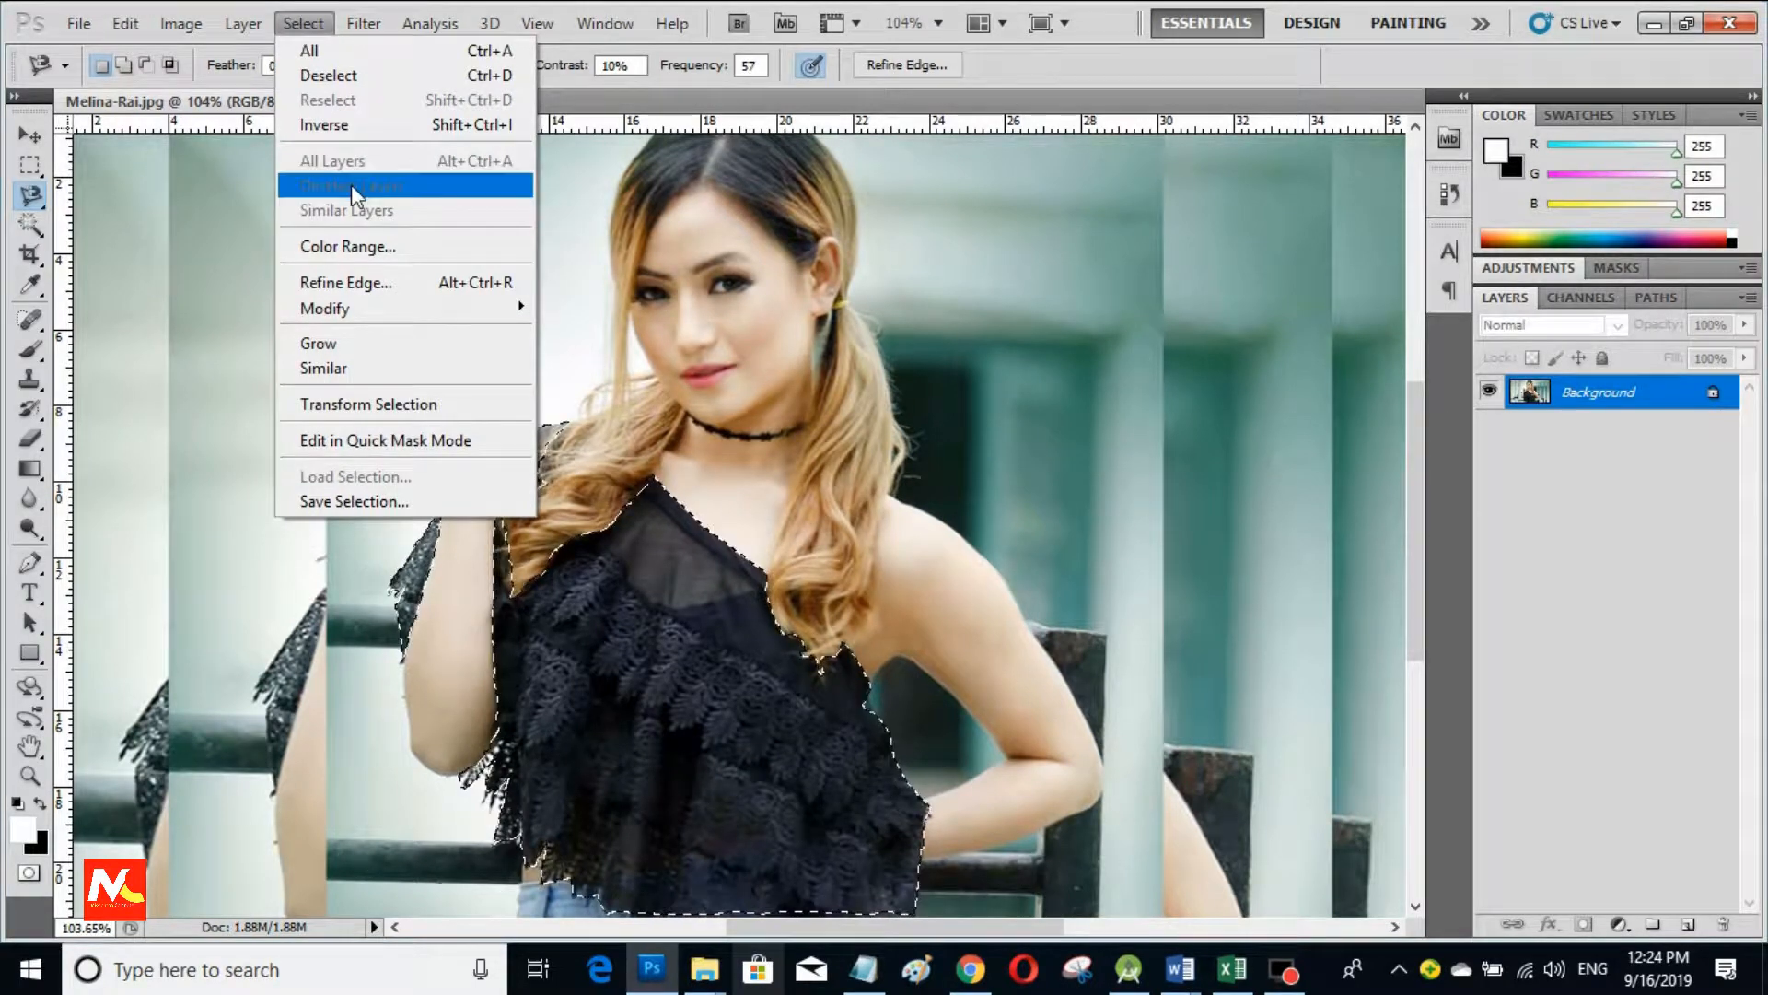
mouse_move(458, 308)
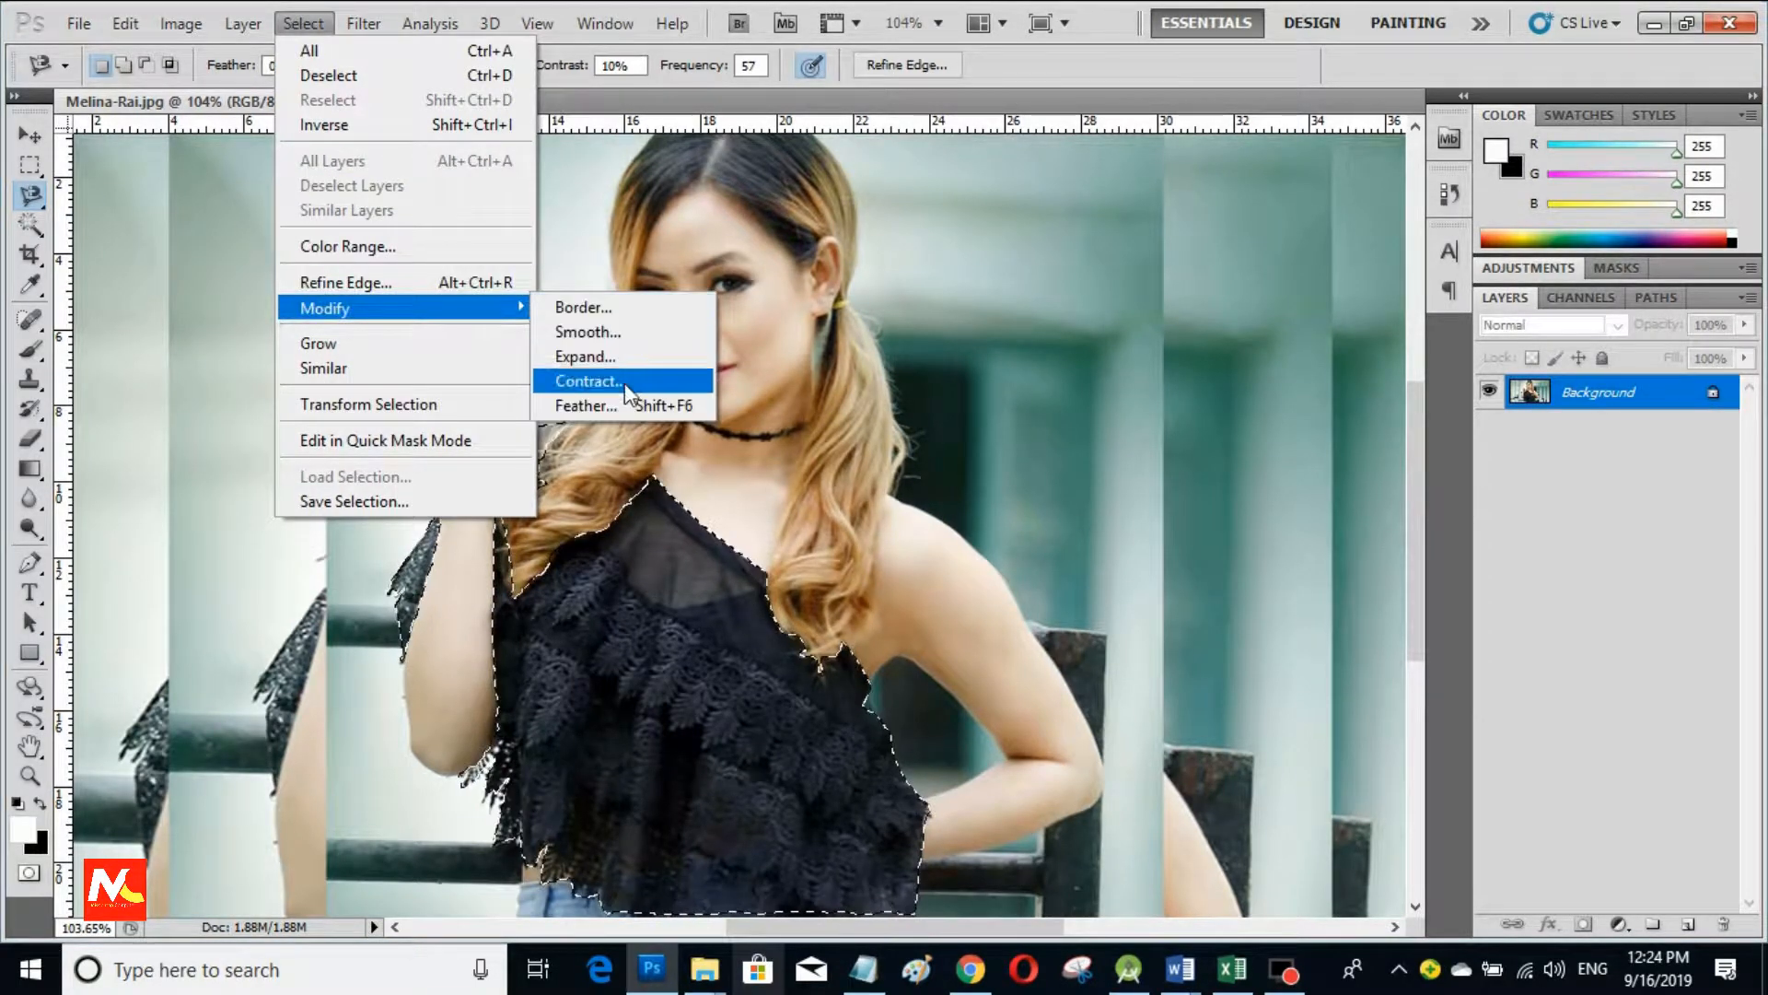
click(695, 406)
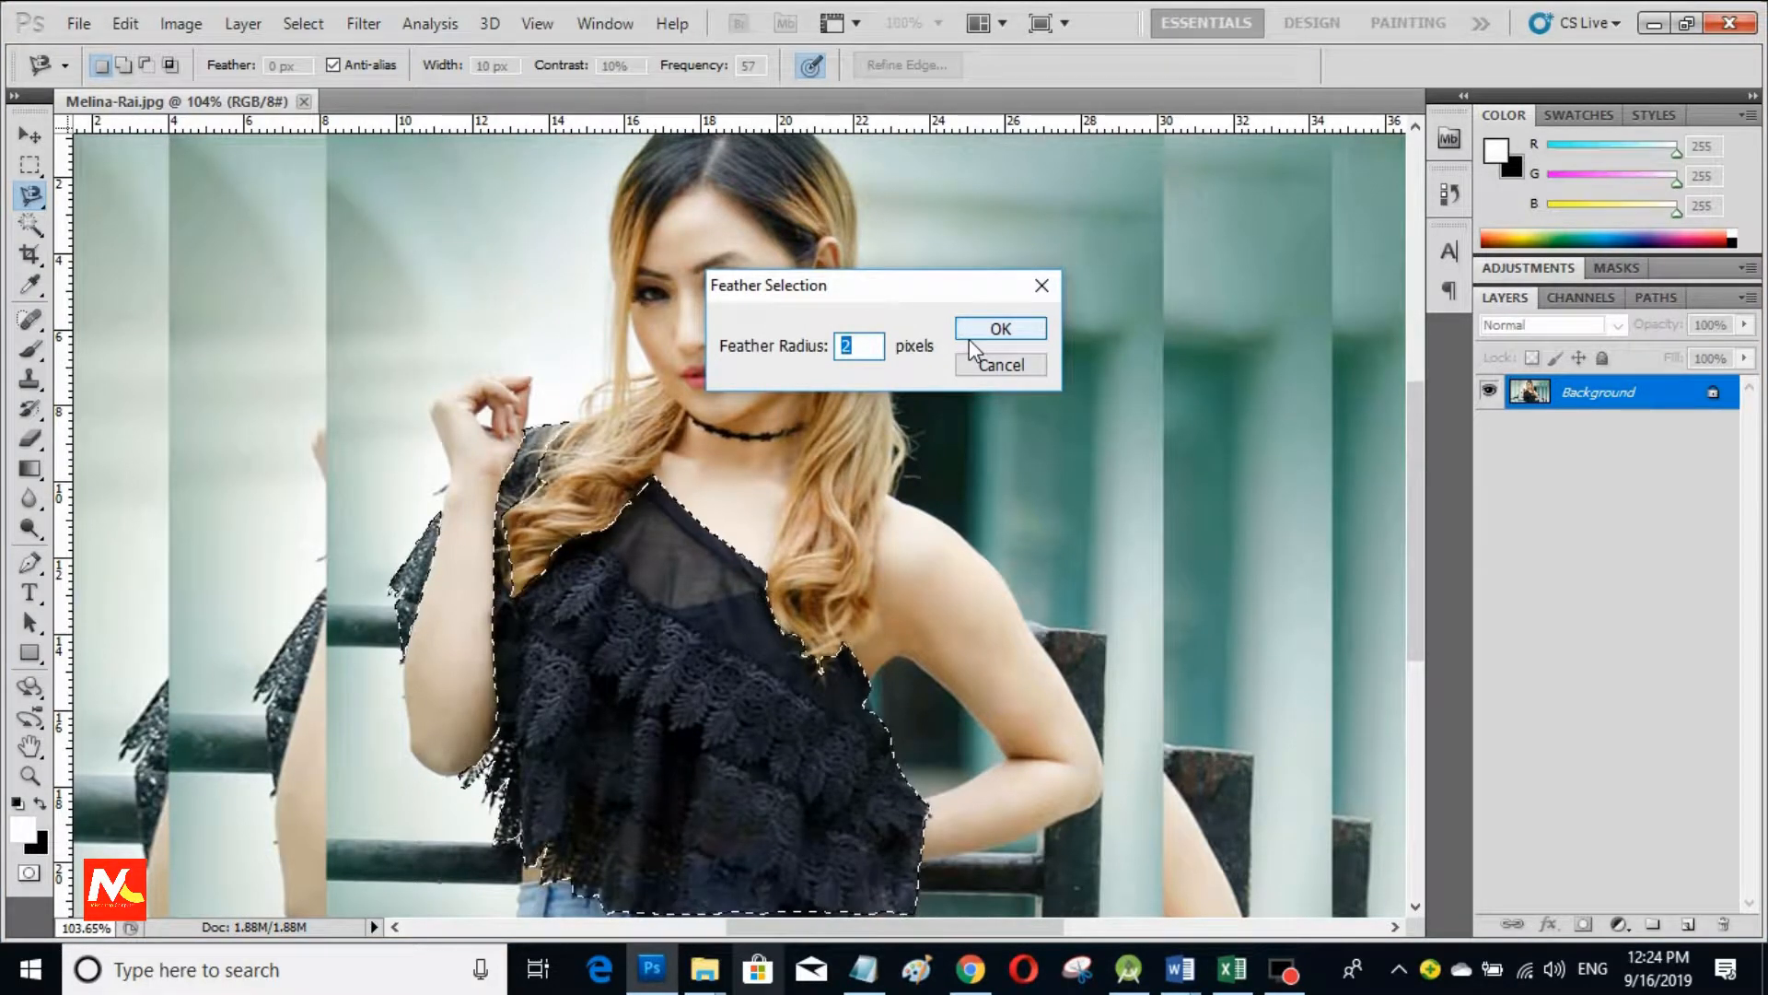
click(1013, 327)
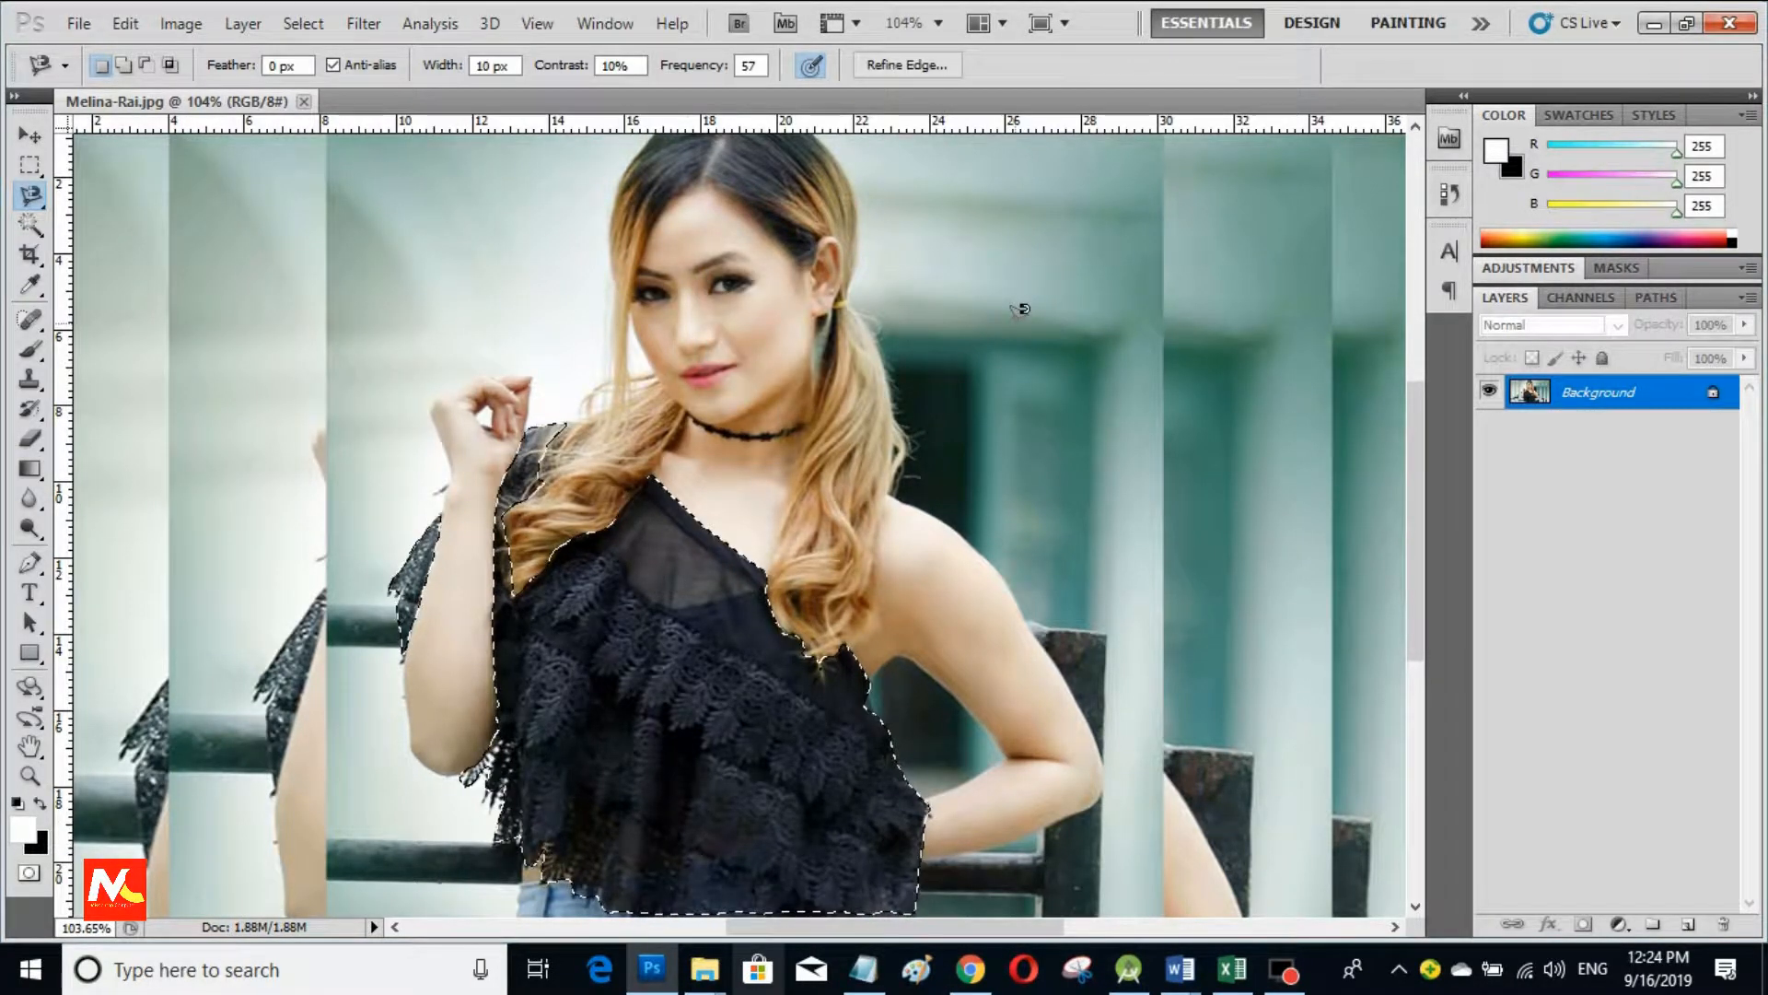
Step: In Selective Color, adjust the Blues: Magenta -100, Black +52, Yellow +49, Cyan raised
click(181, 23)
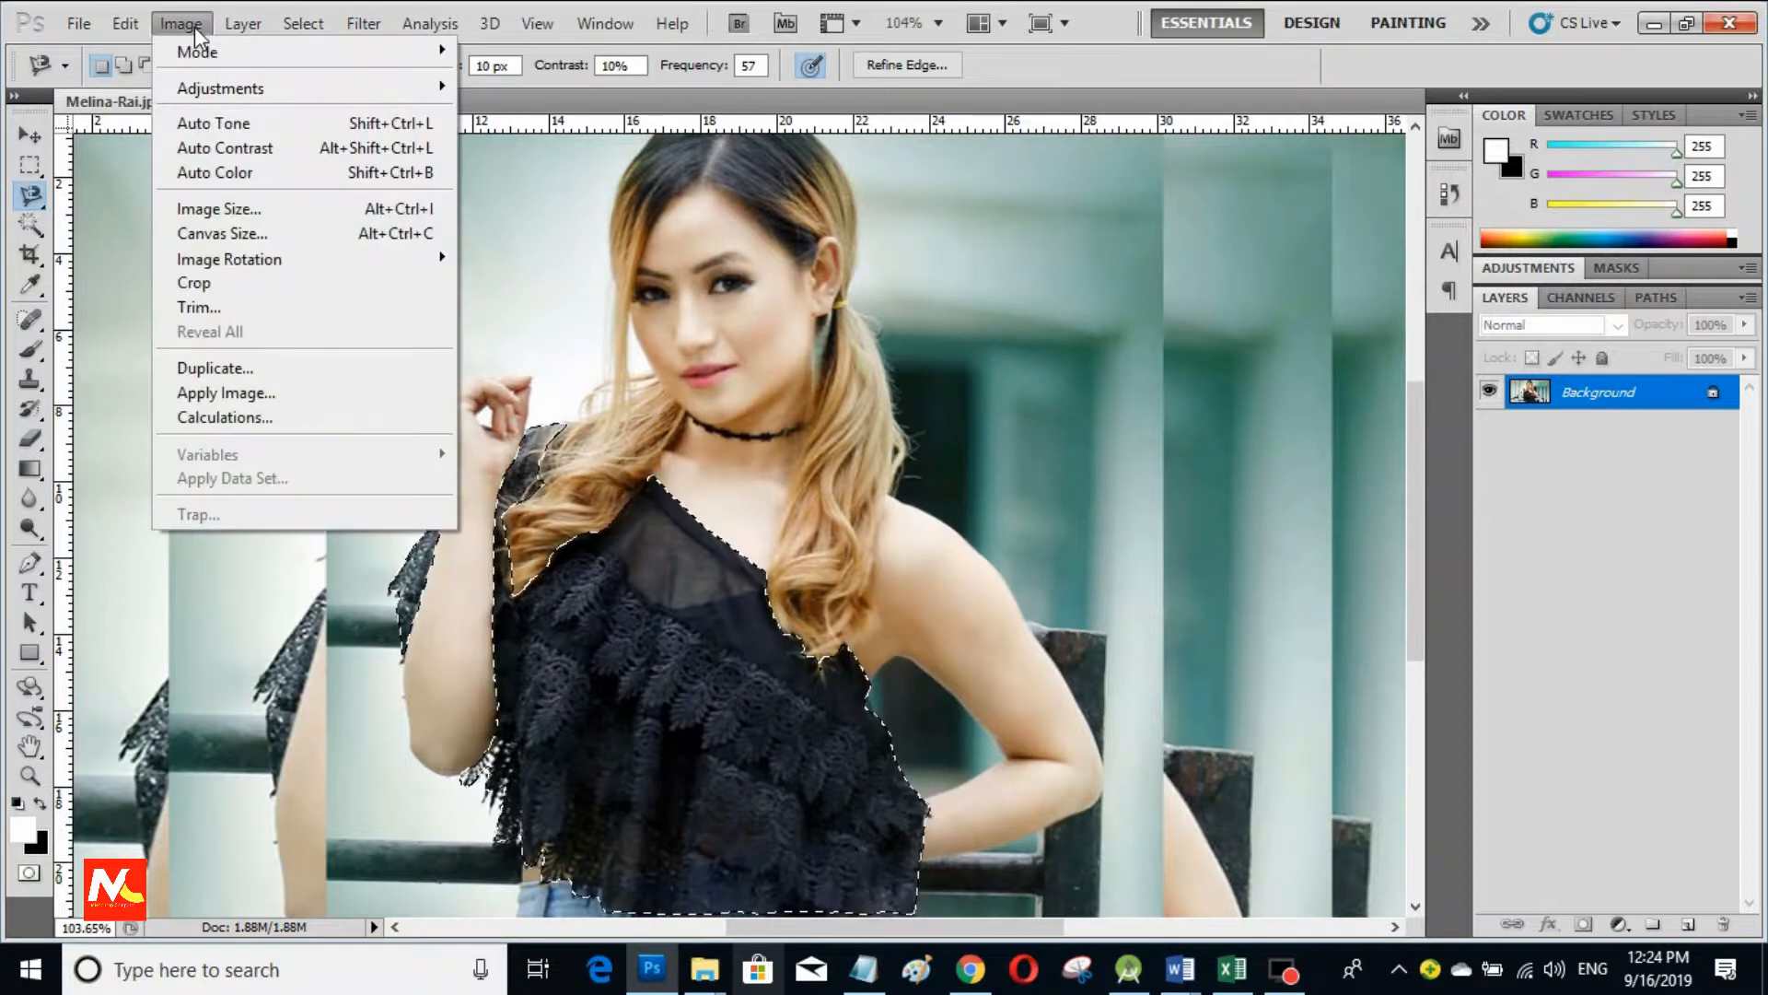
mouse_move(418, 91)
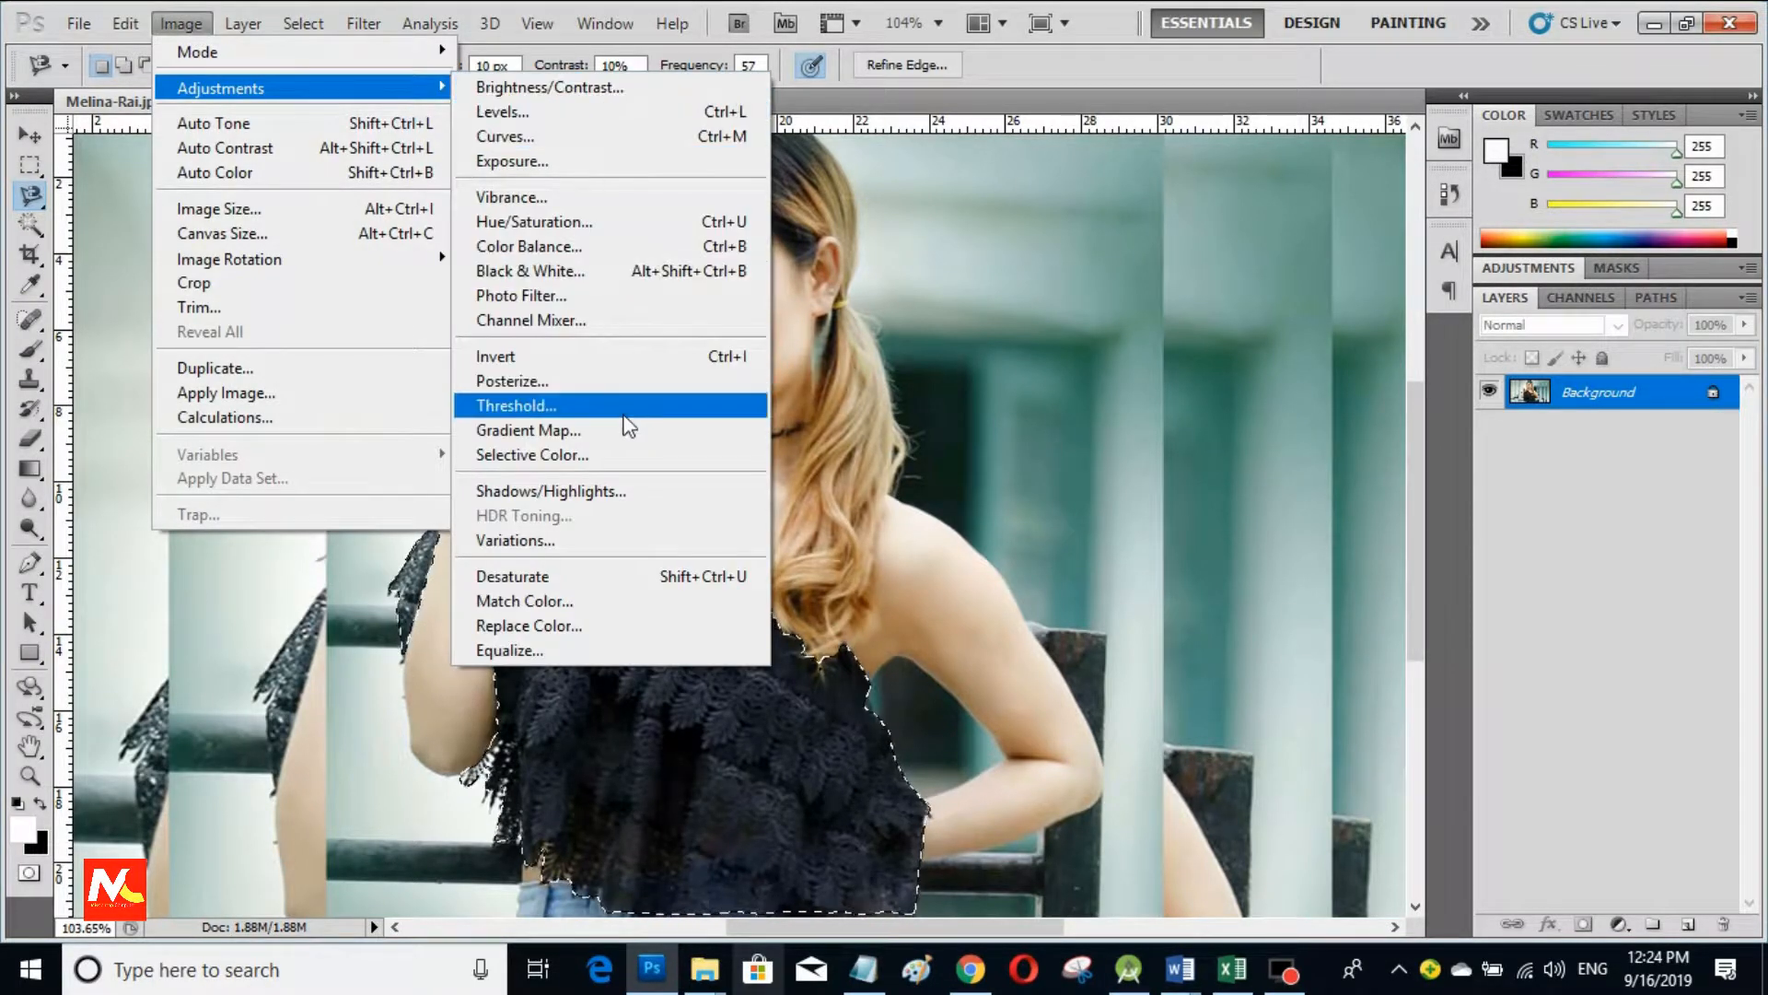
click(601, 460)
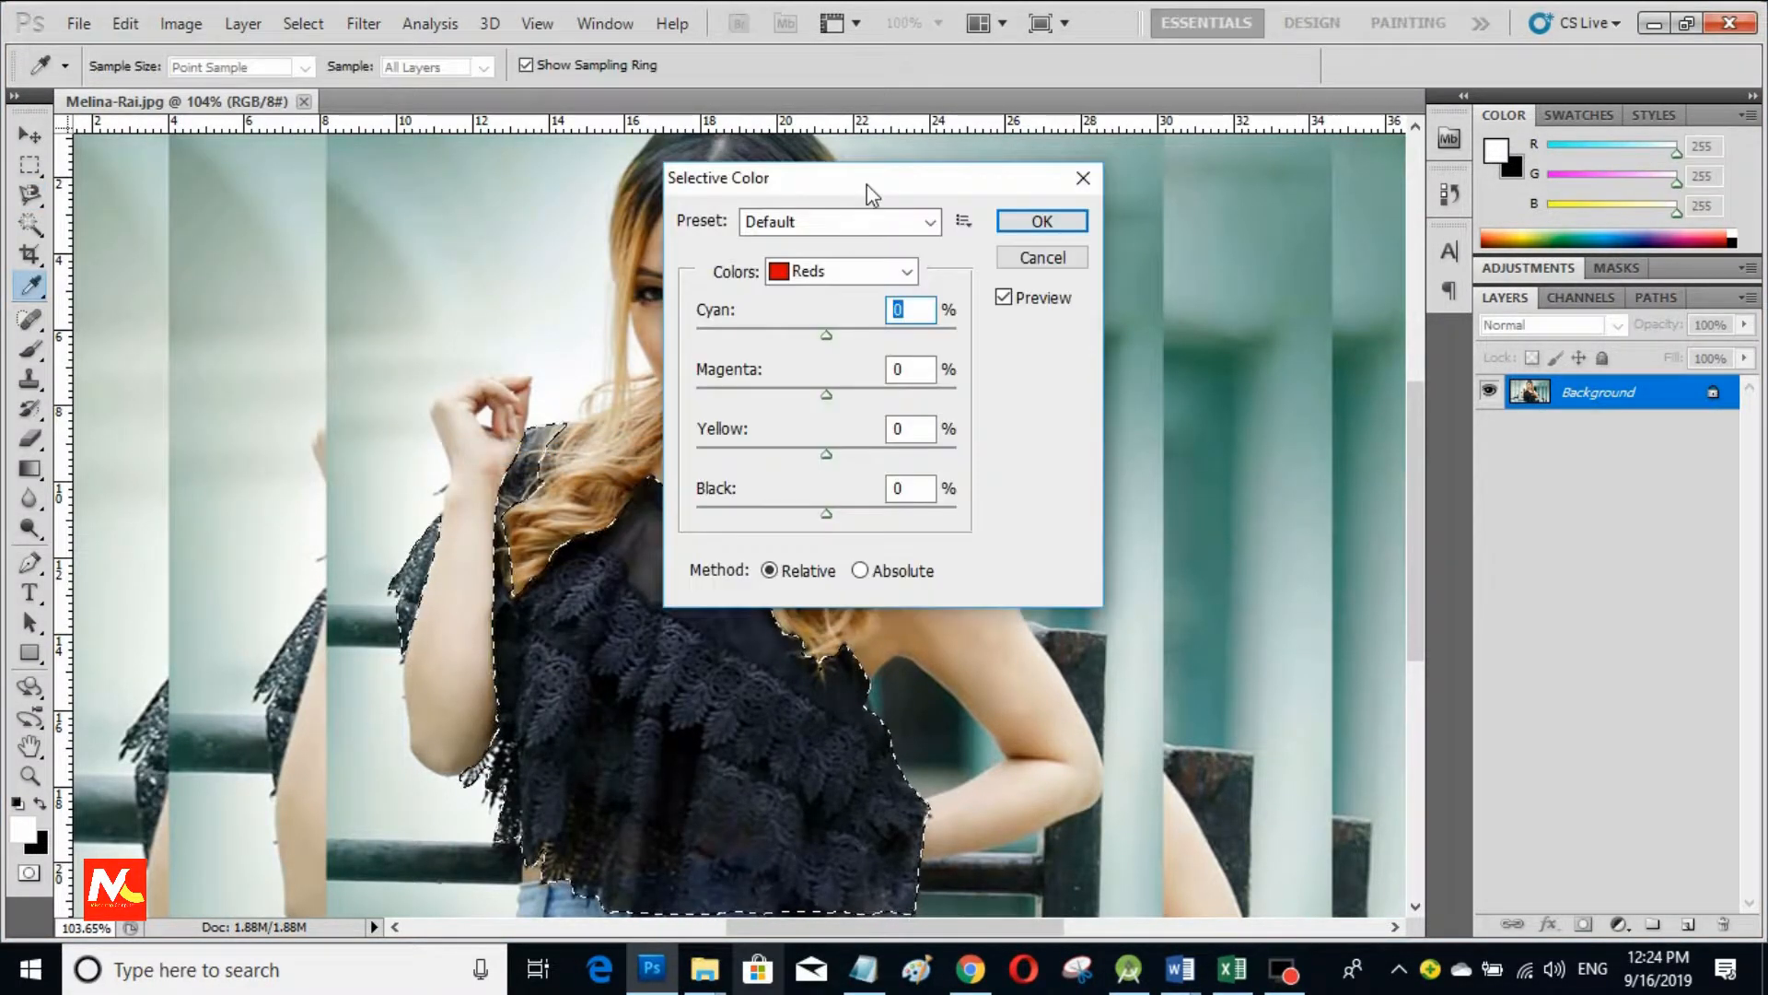
drag(868, 189, 1238, 214)
click(714, 712)
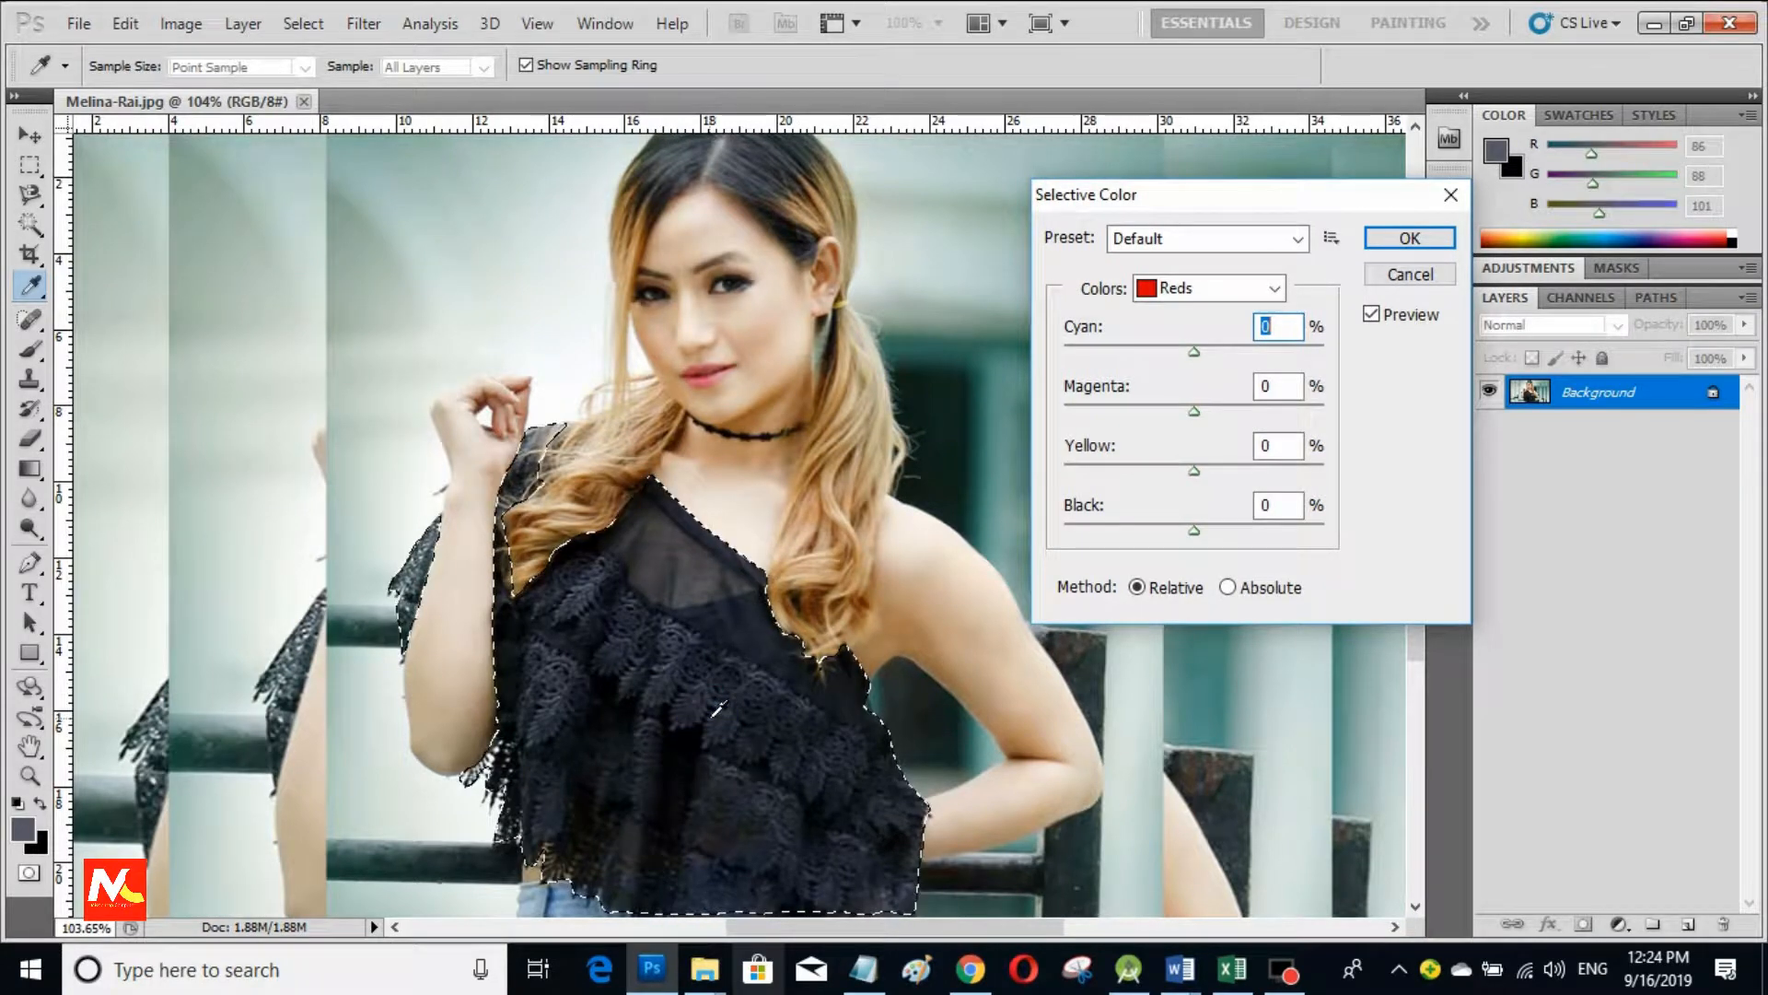
click(1240, 291)
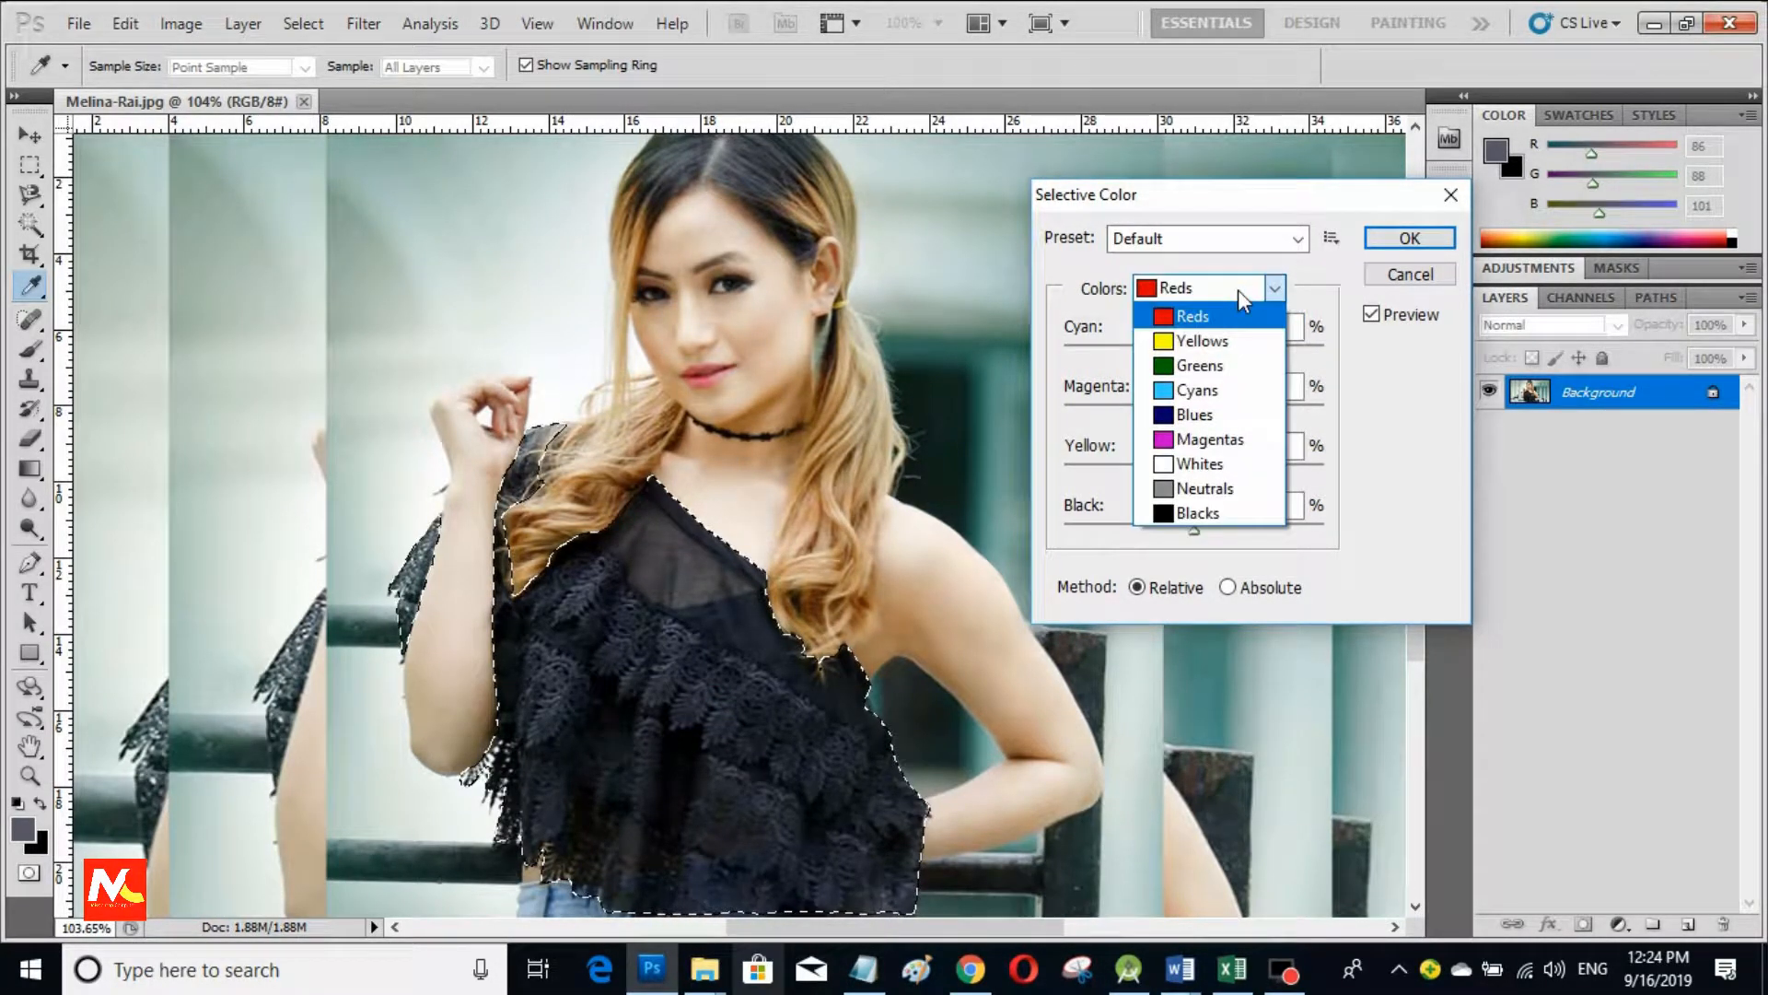
click(1198, 415)
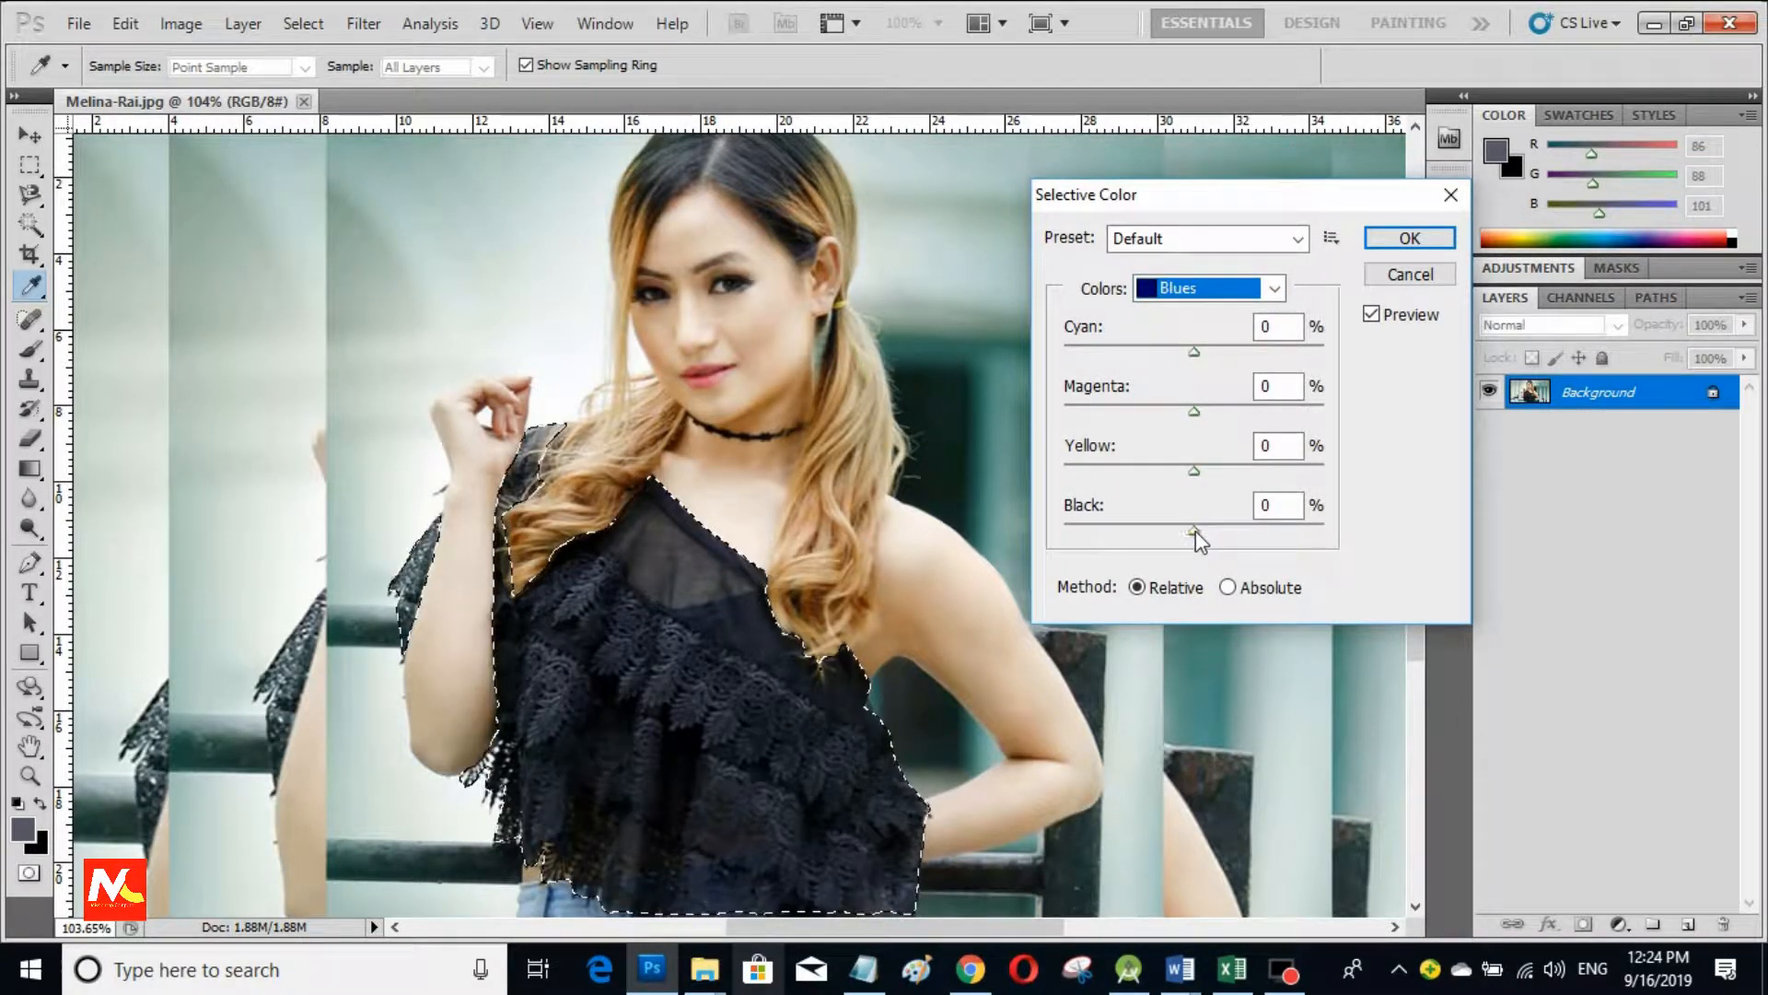
drag(1195, 531, 1262, 529)
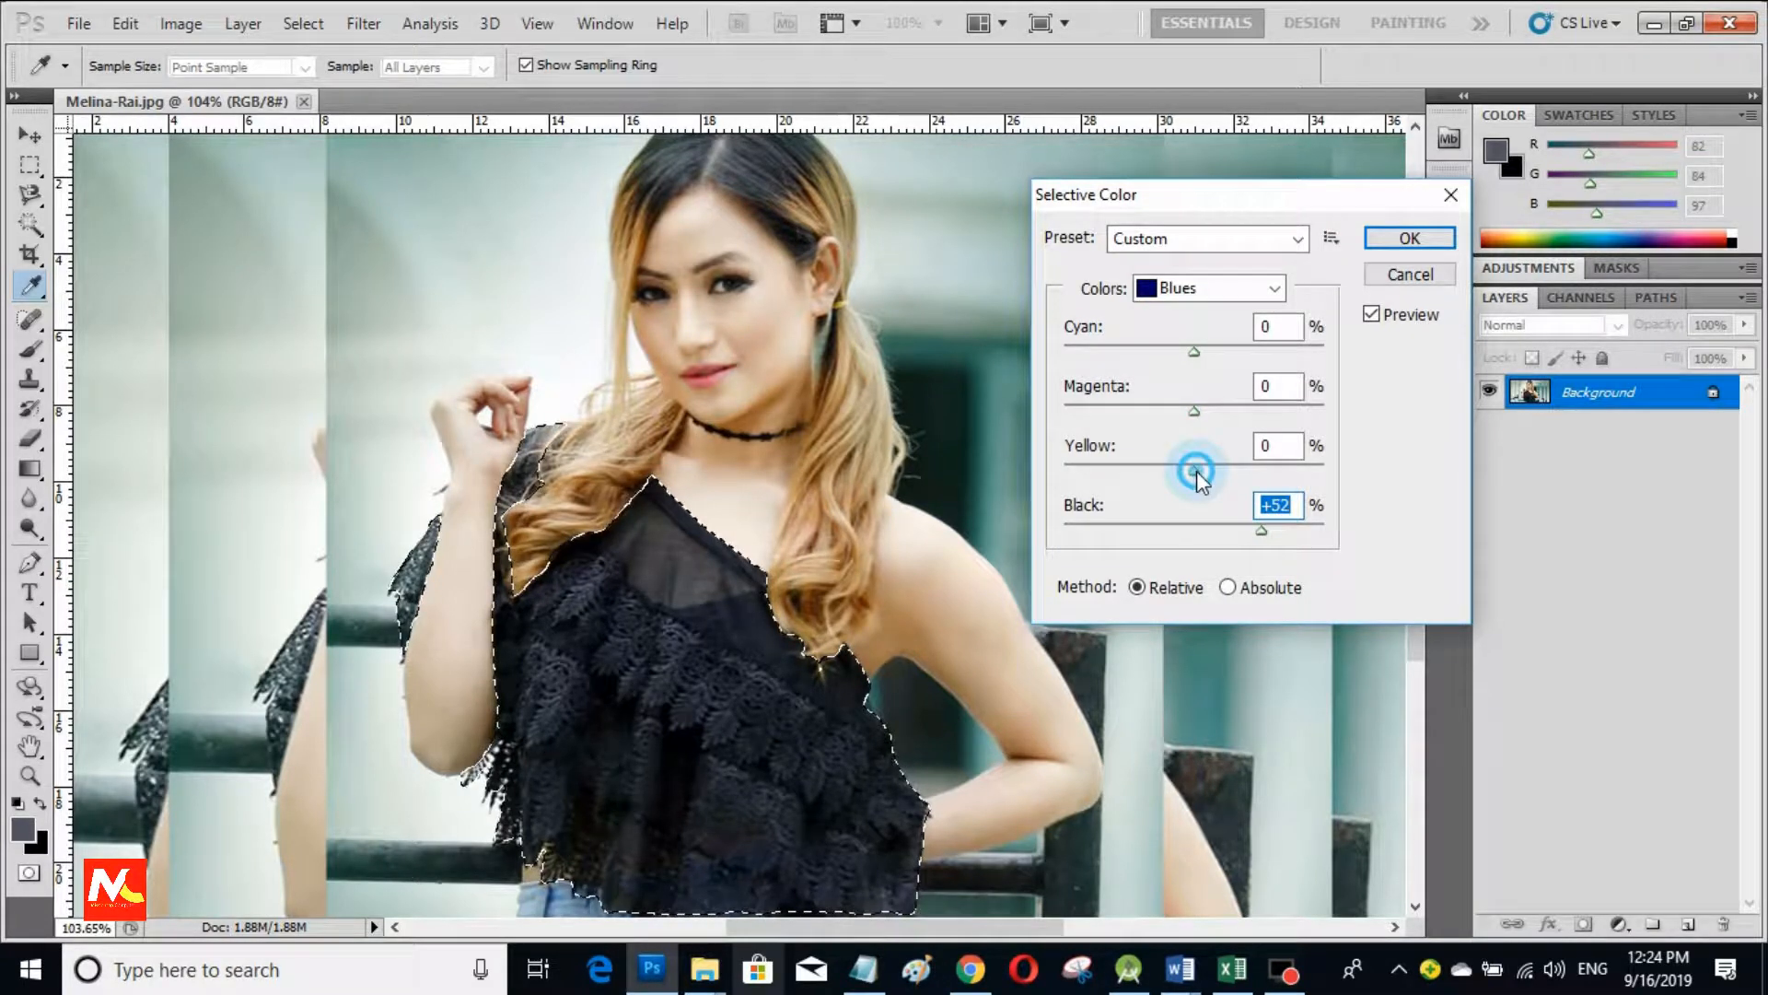
drag(1195, 472, 1142, 471)
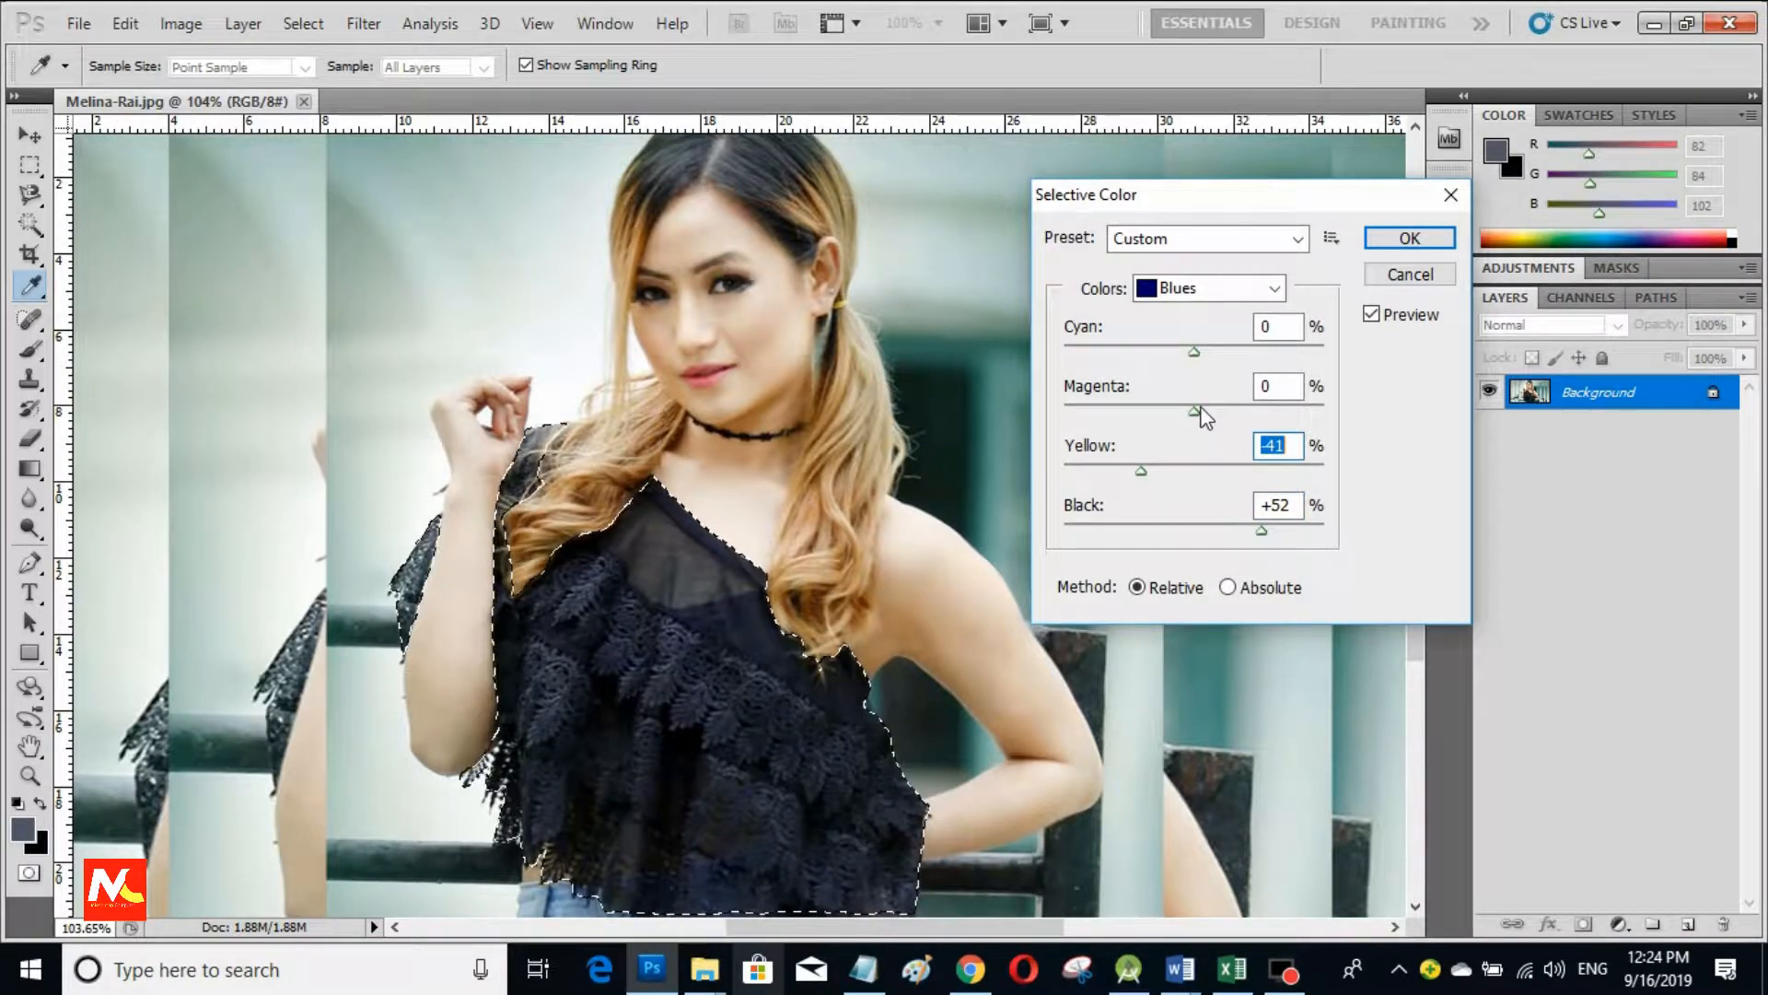
drag(1194, 411, 1057, 431)
drag(1195, 421, 943, 428)
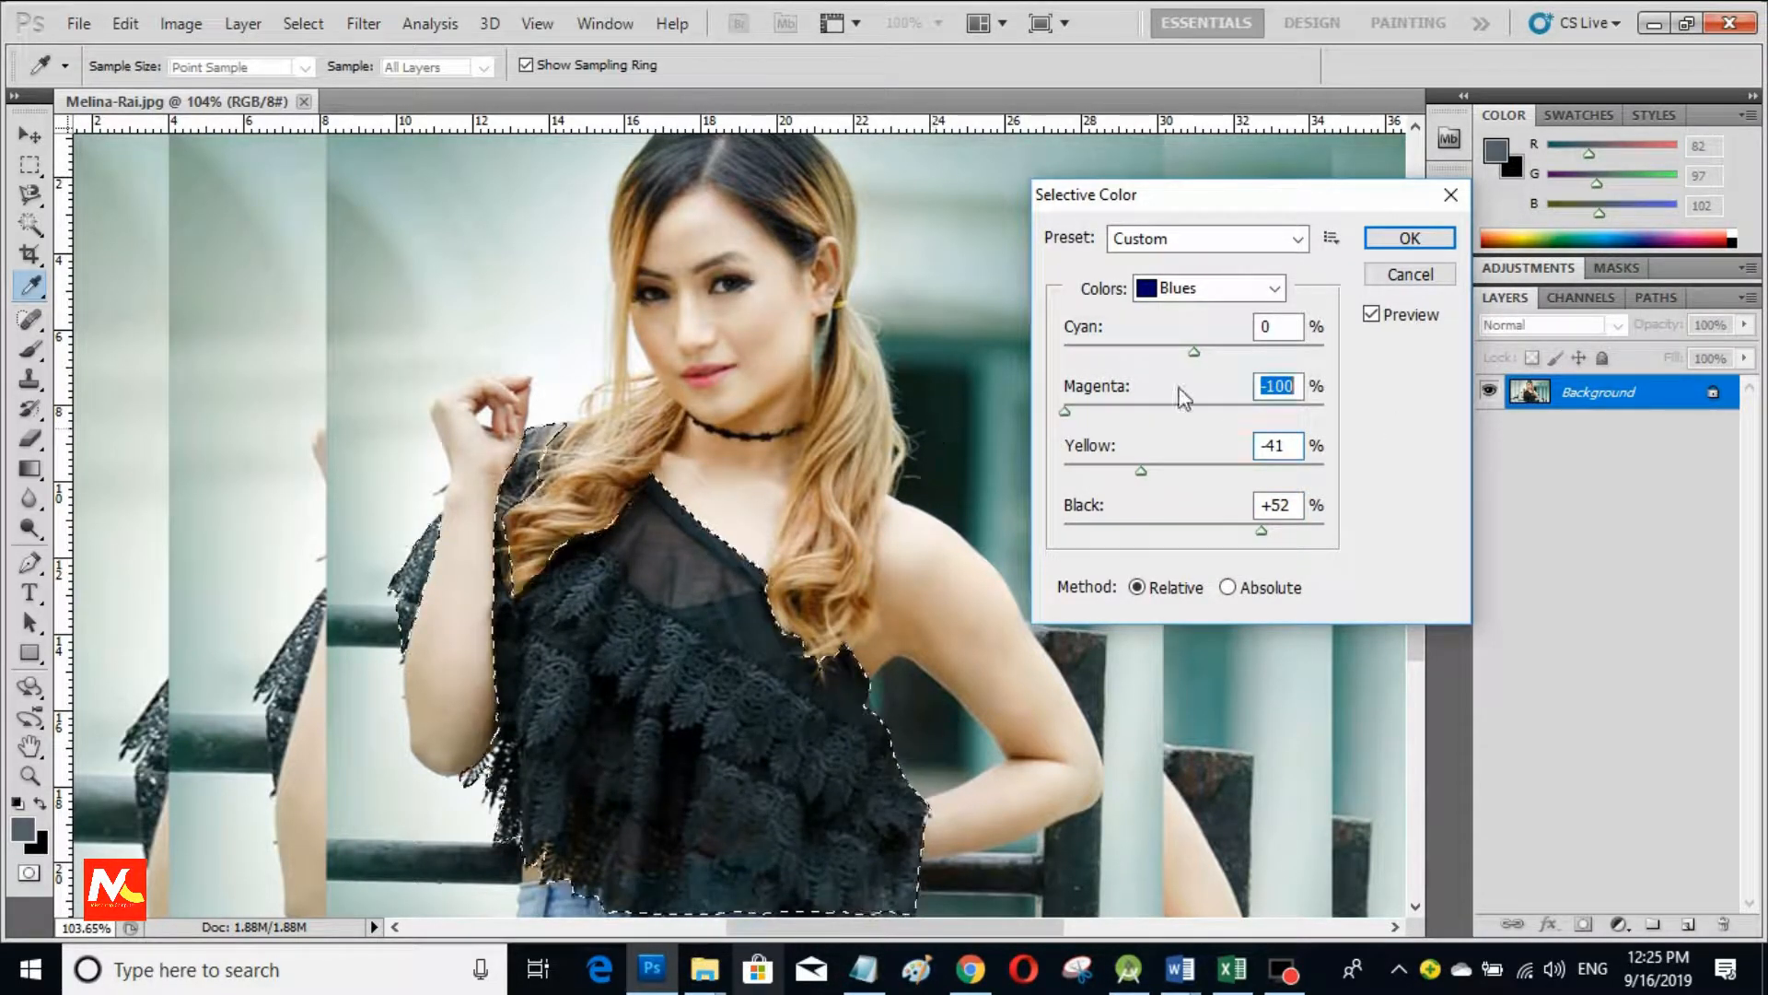
drag(1195, 351, 1301, 355)
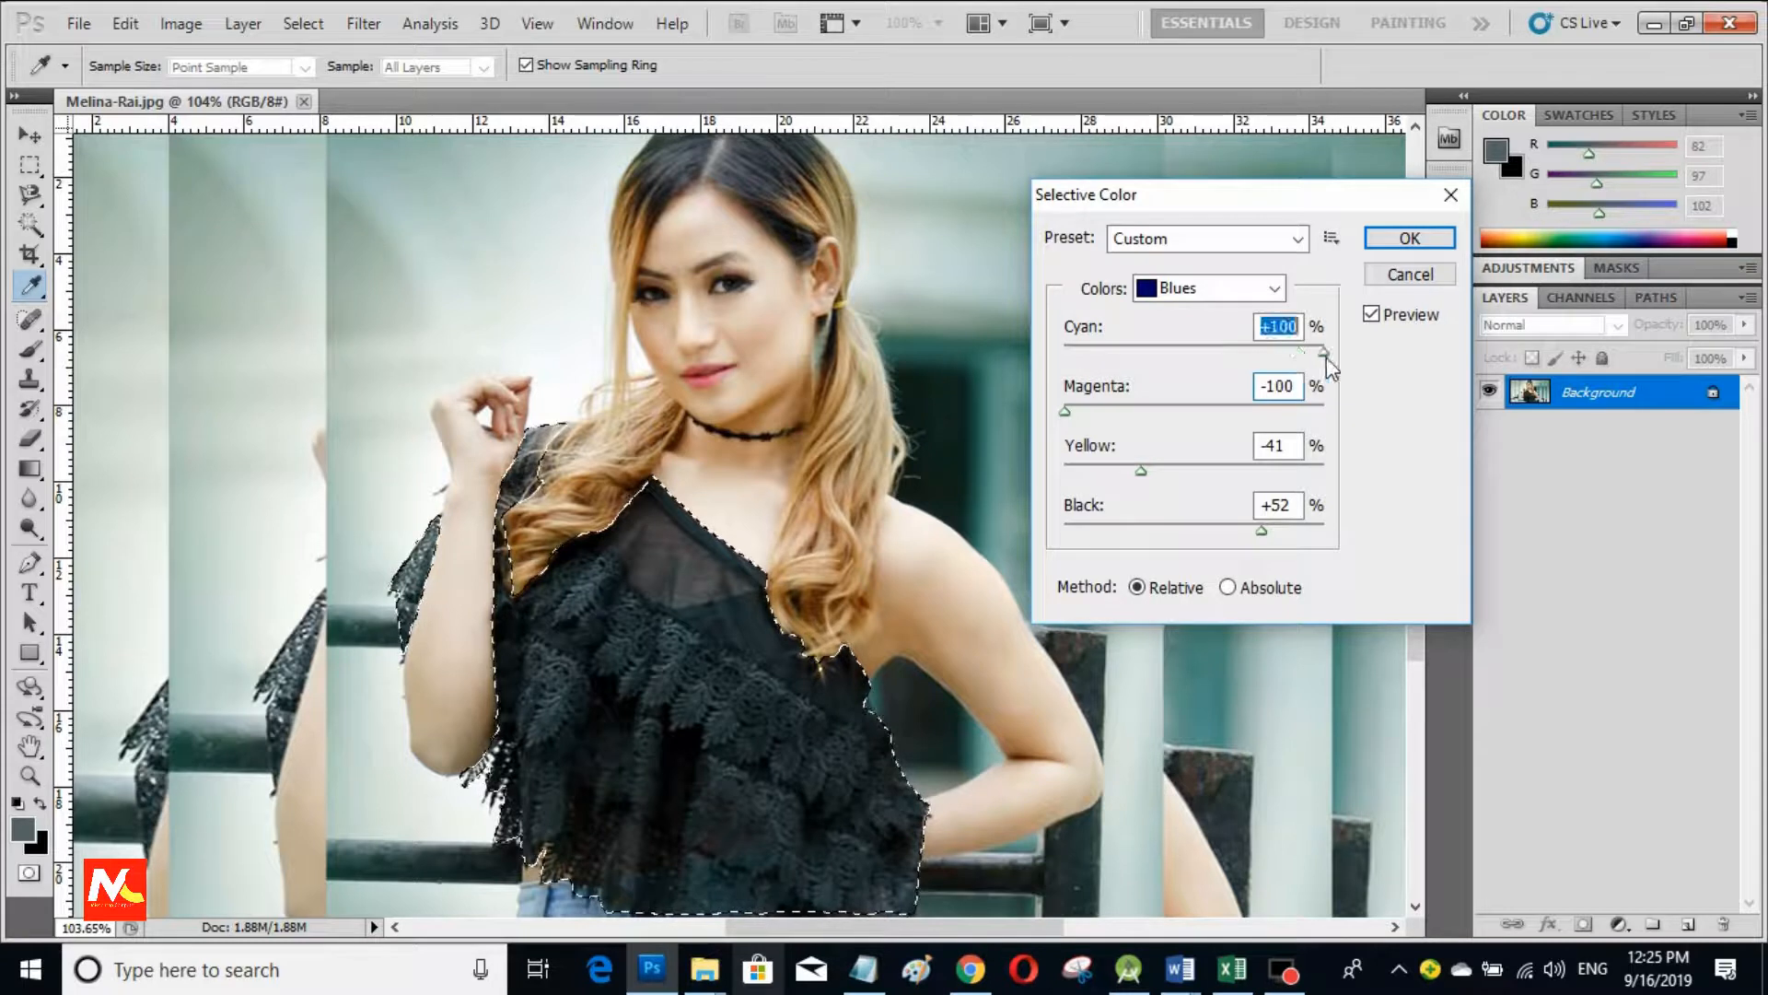
Step: Set the Cyans to Cyan -100, Magenta -100, Yellow +53, Black -100 and apply
click(1259, 289)
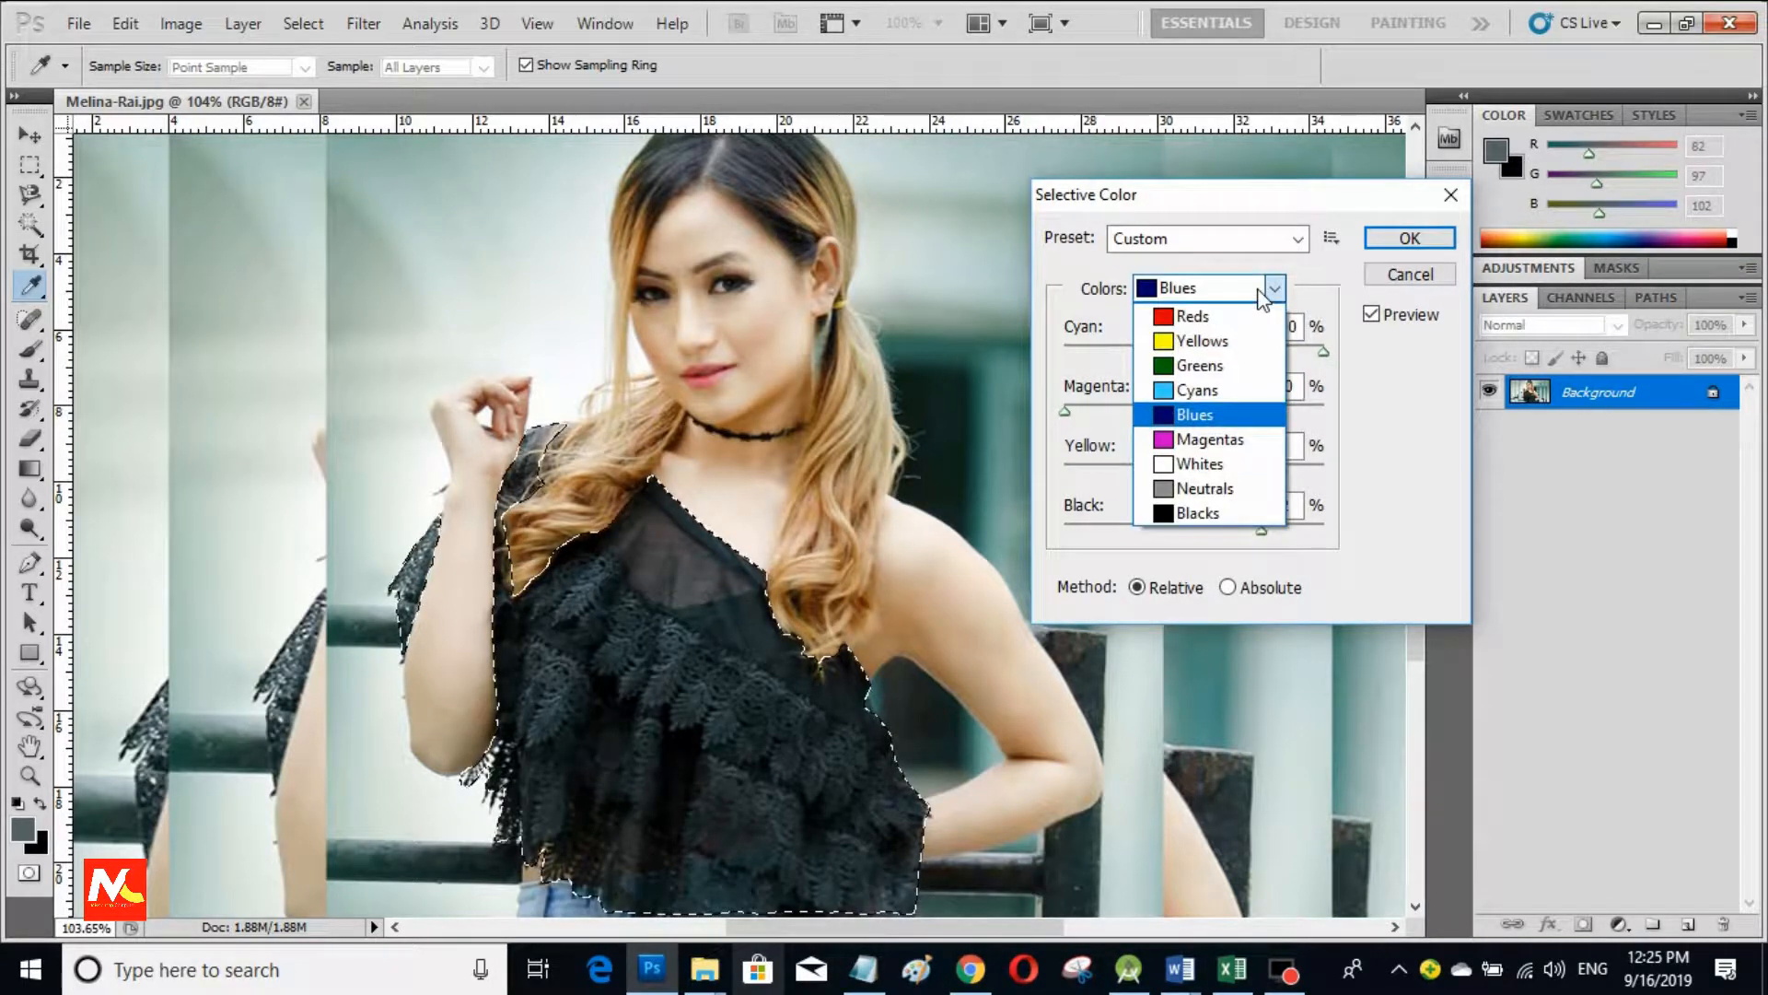
click(1196, 390)
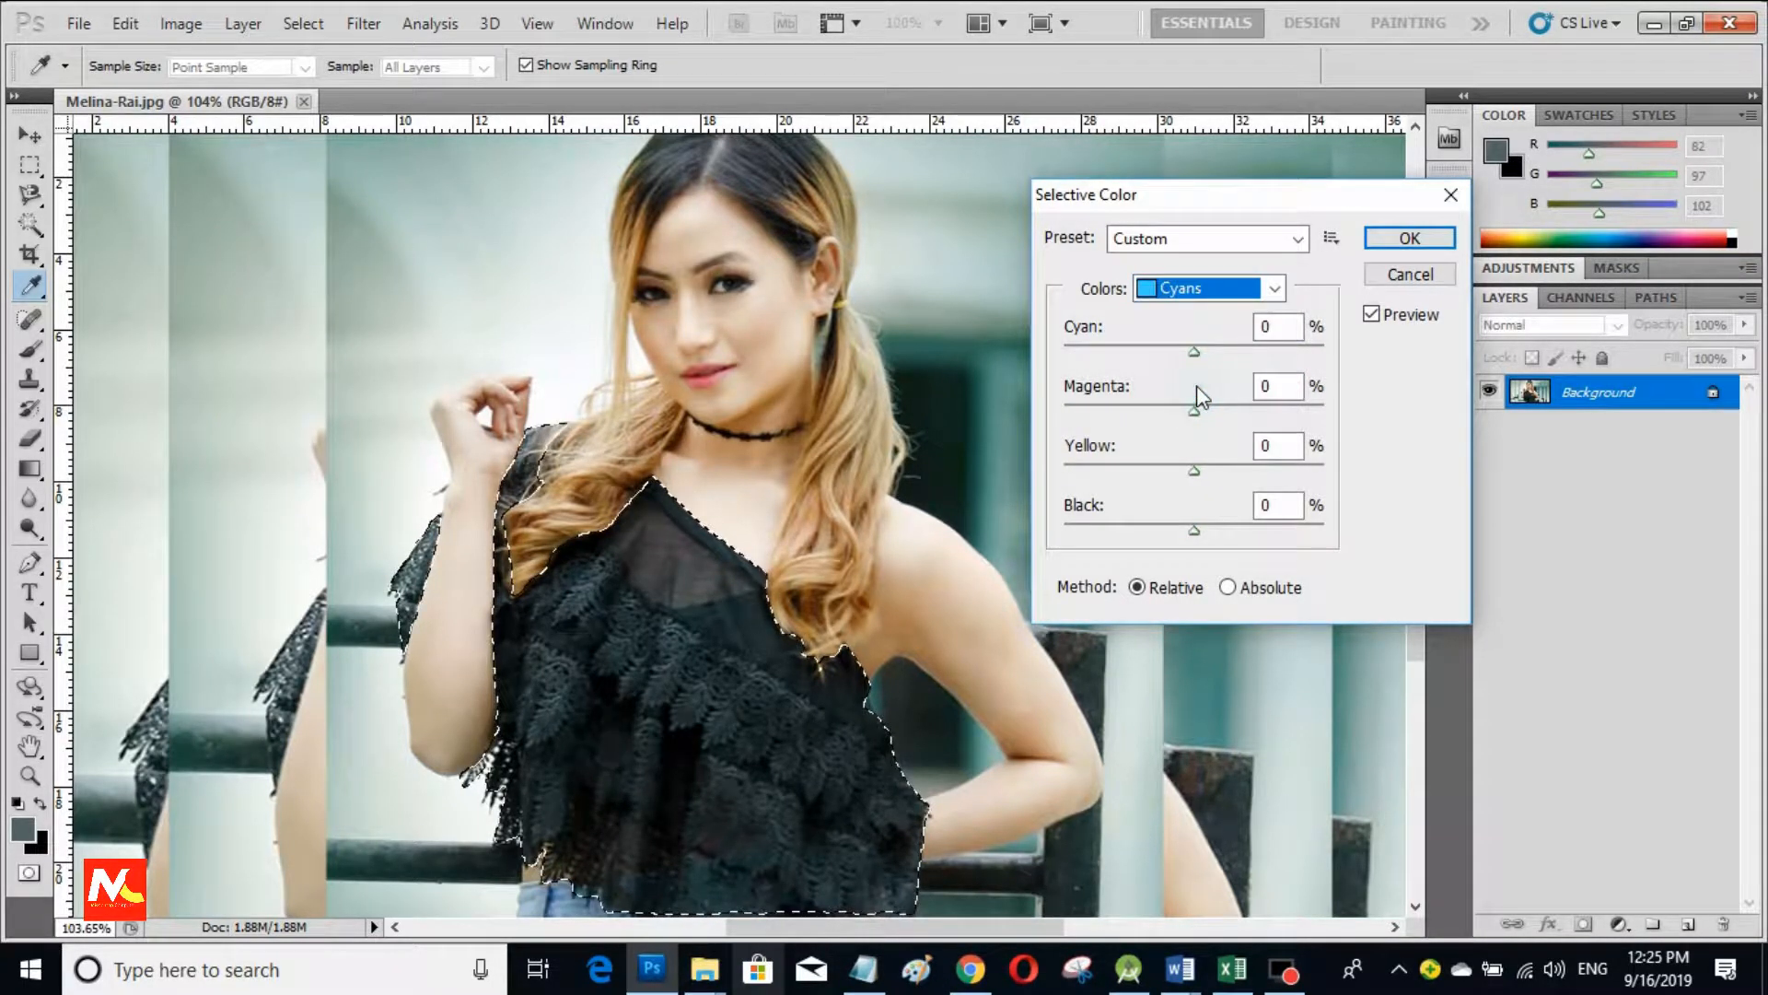
drag(1195, 352, 1035, 359)
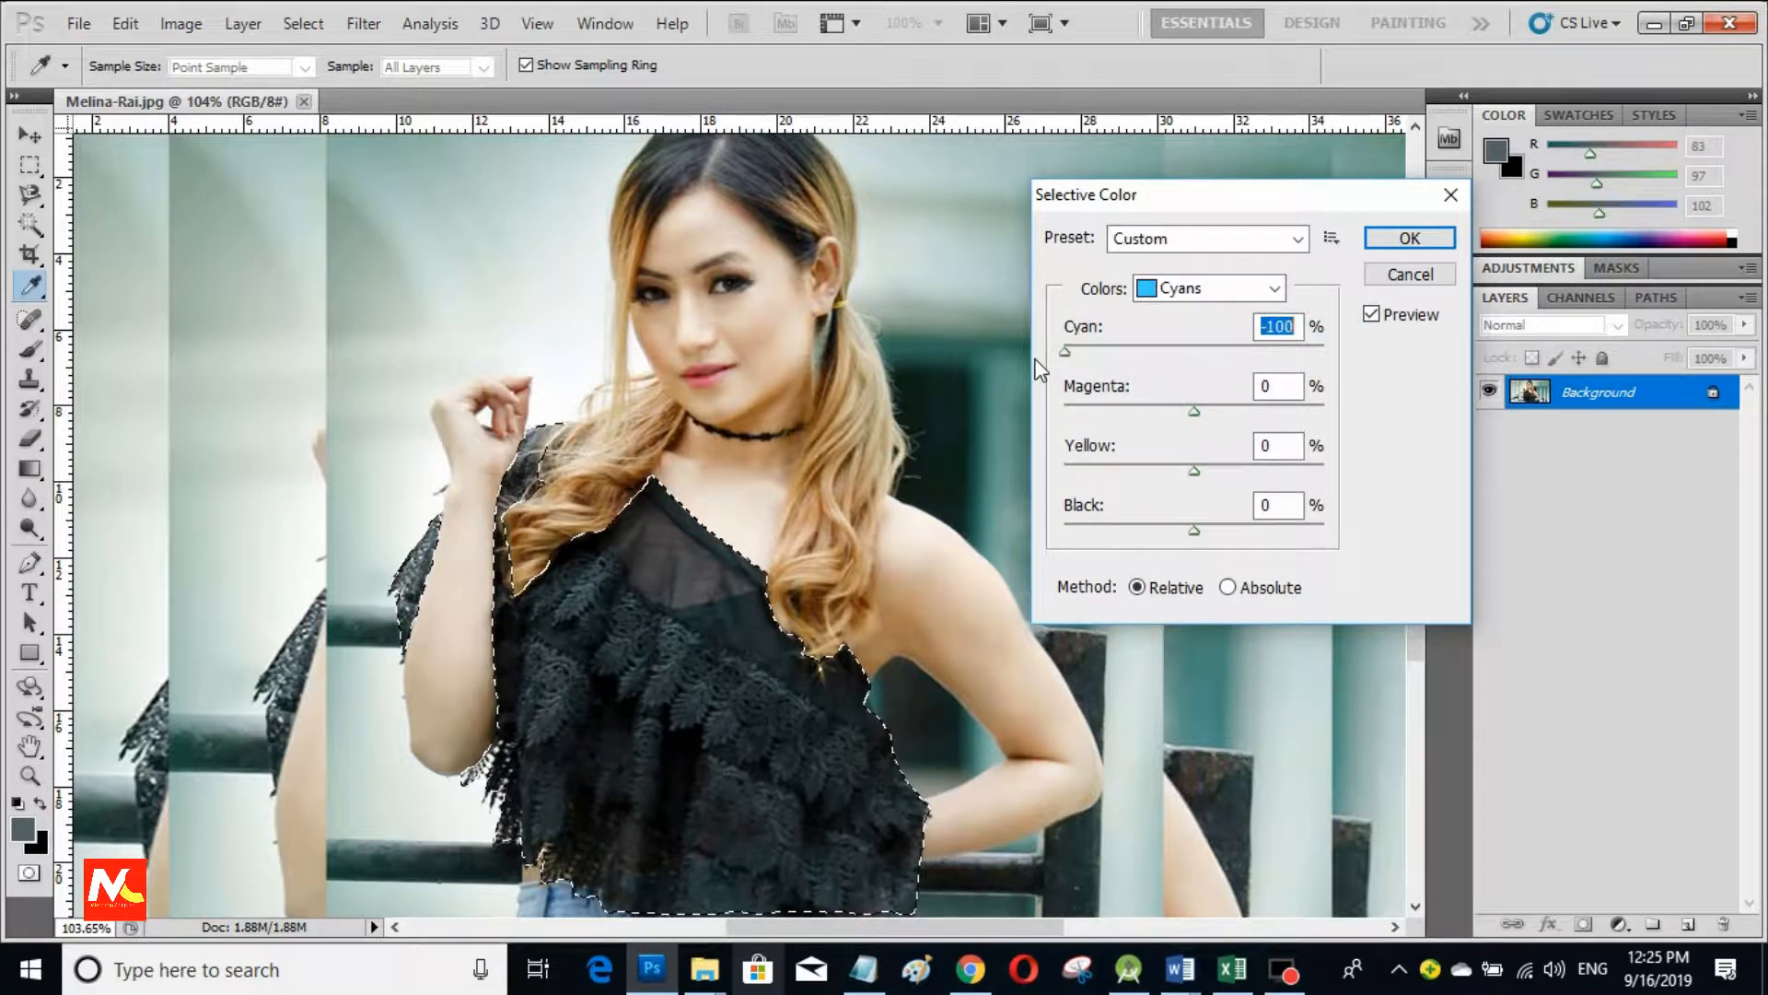
drag(1439, 408, 943, 429)
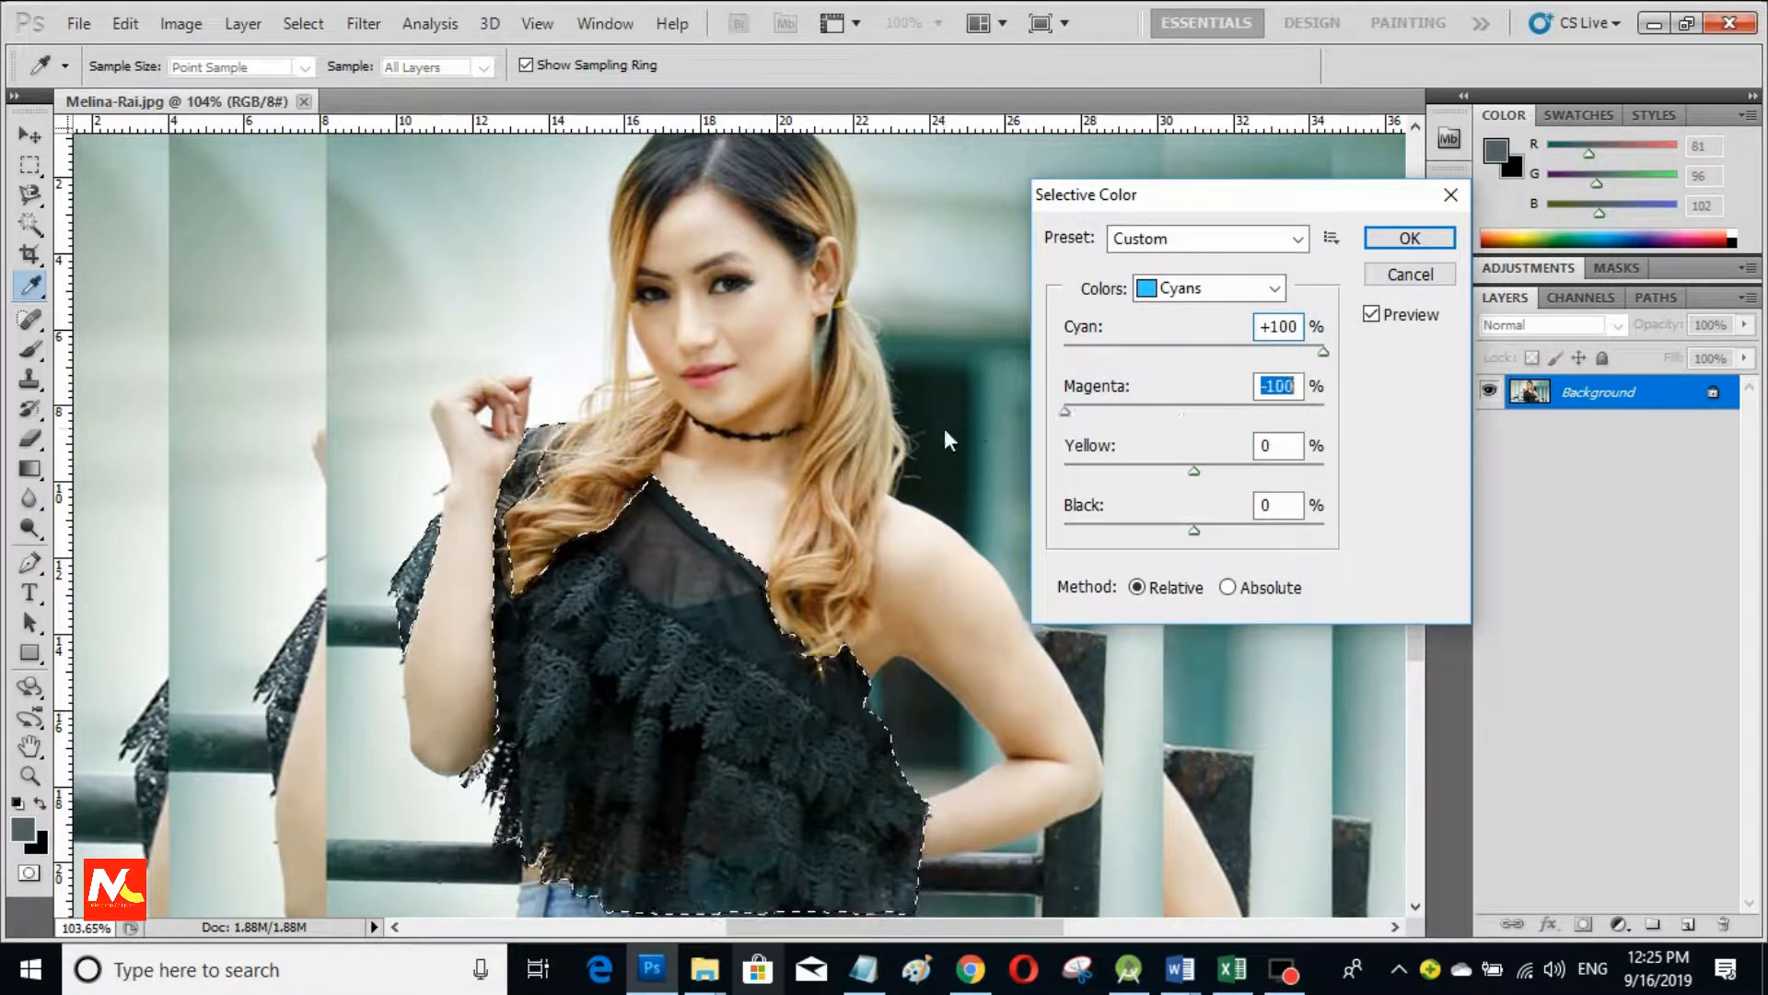
drag(1324, 351, 1050, 377)
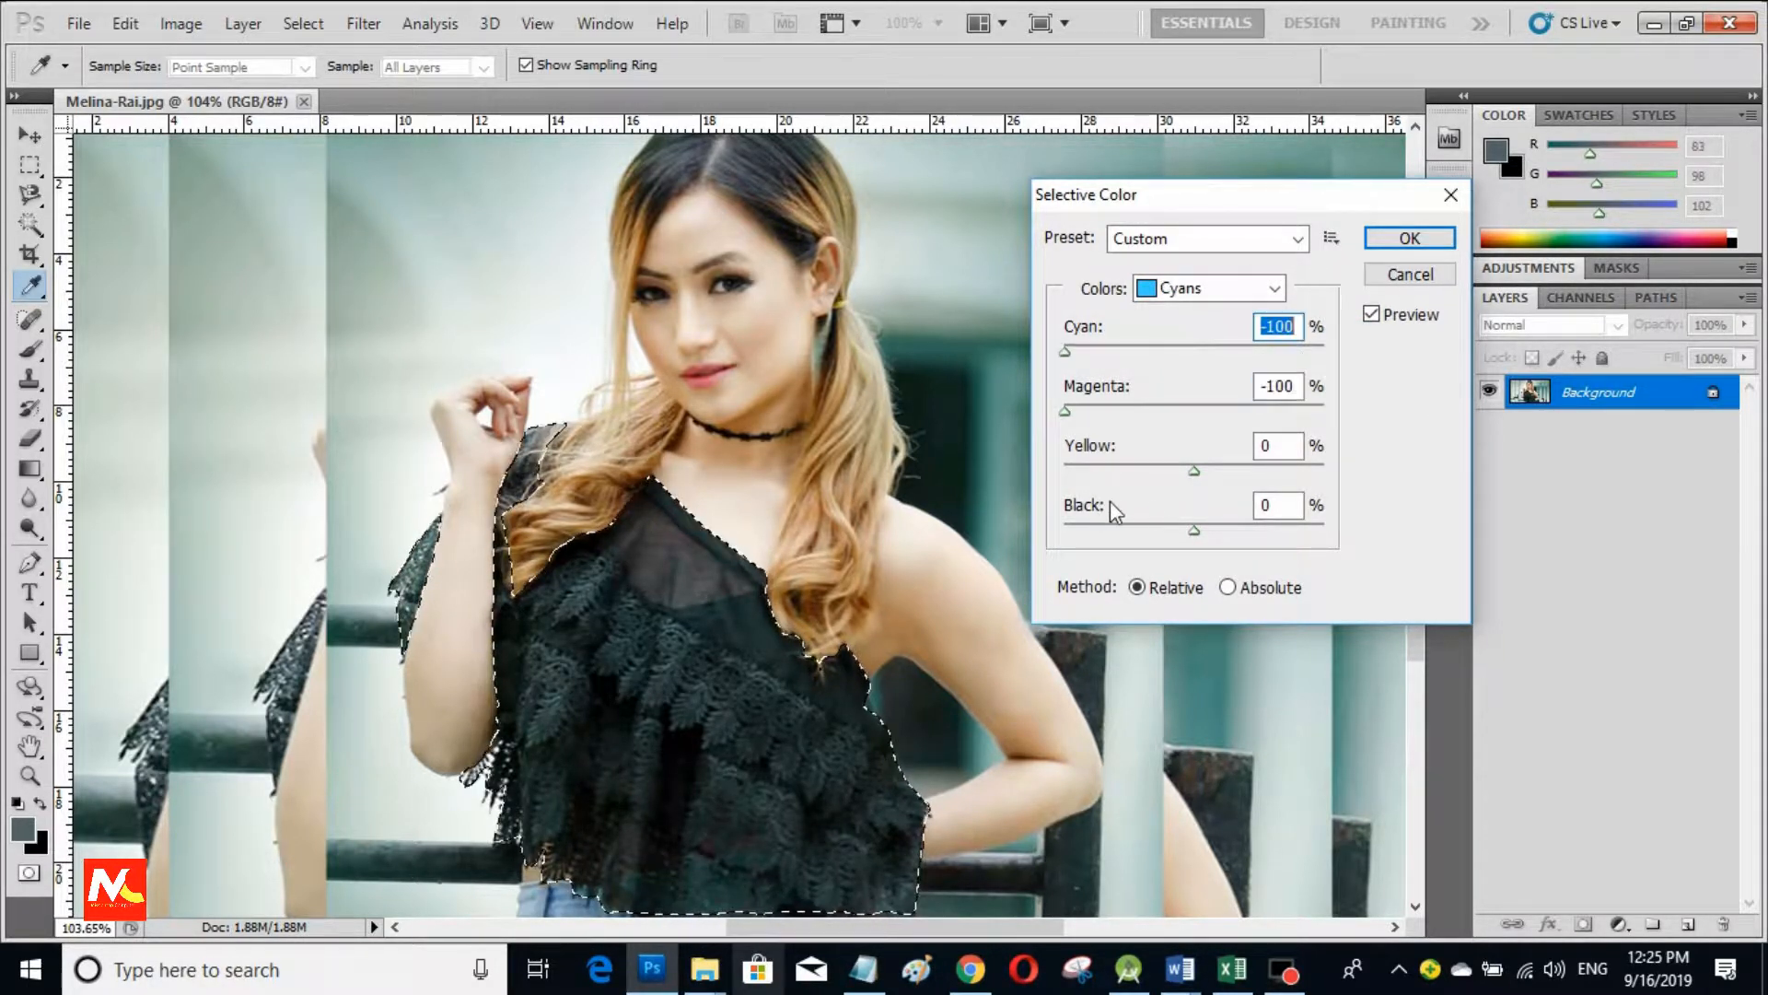
drag(1194, 470, 1265, 471)
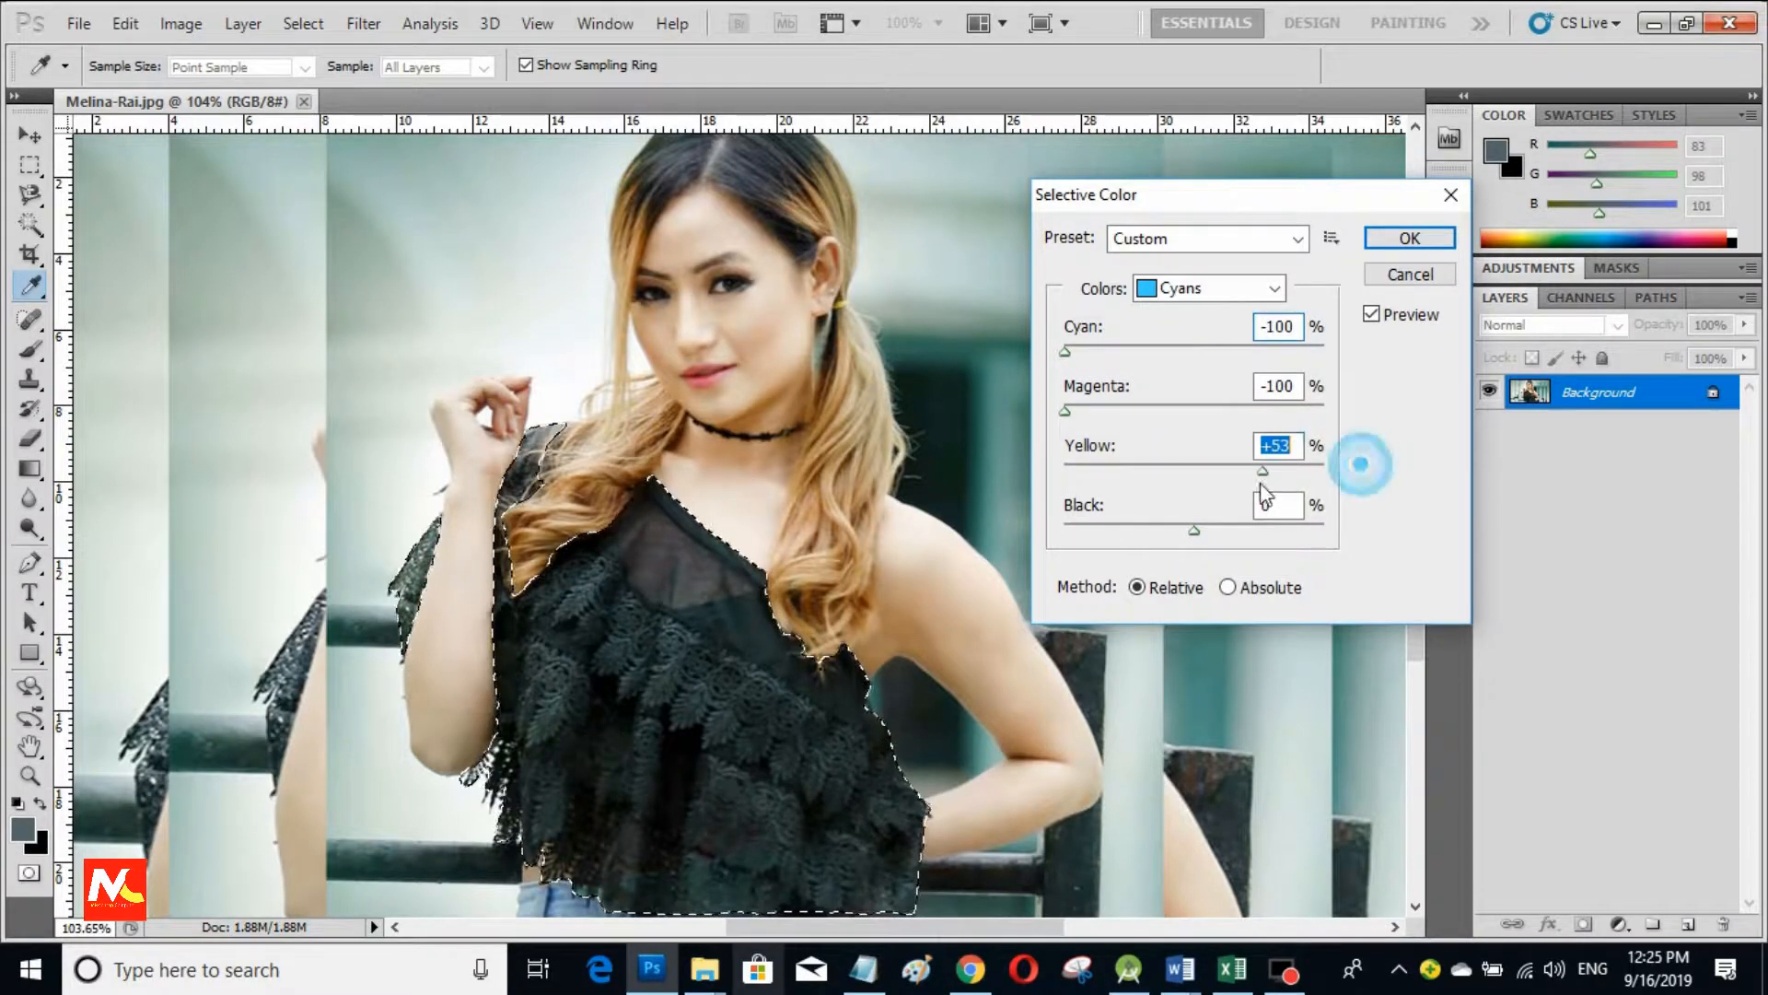
drag(1194, 531, 1064, 533)
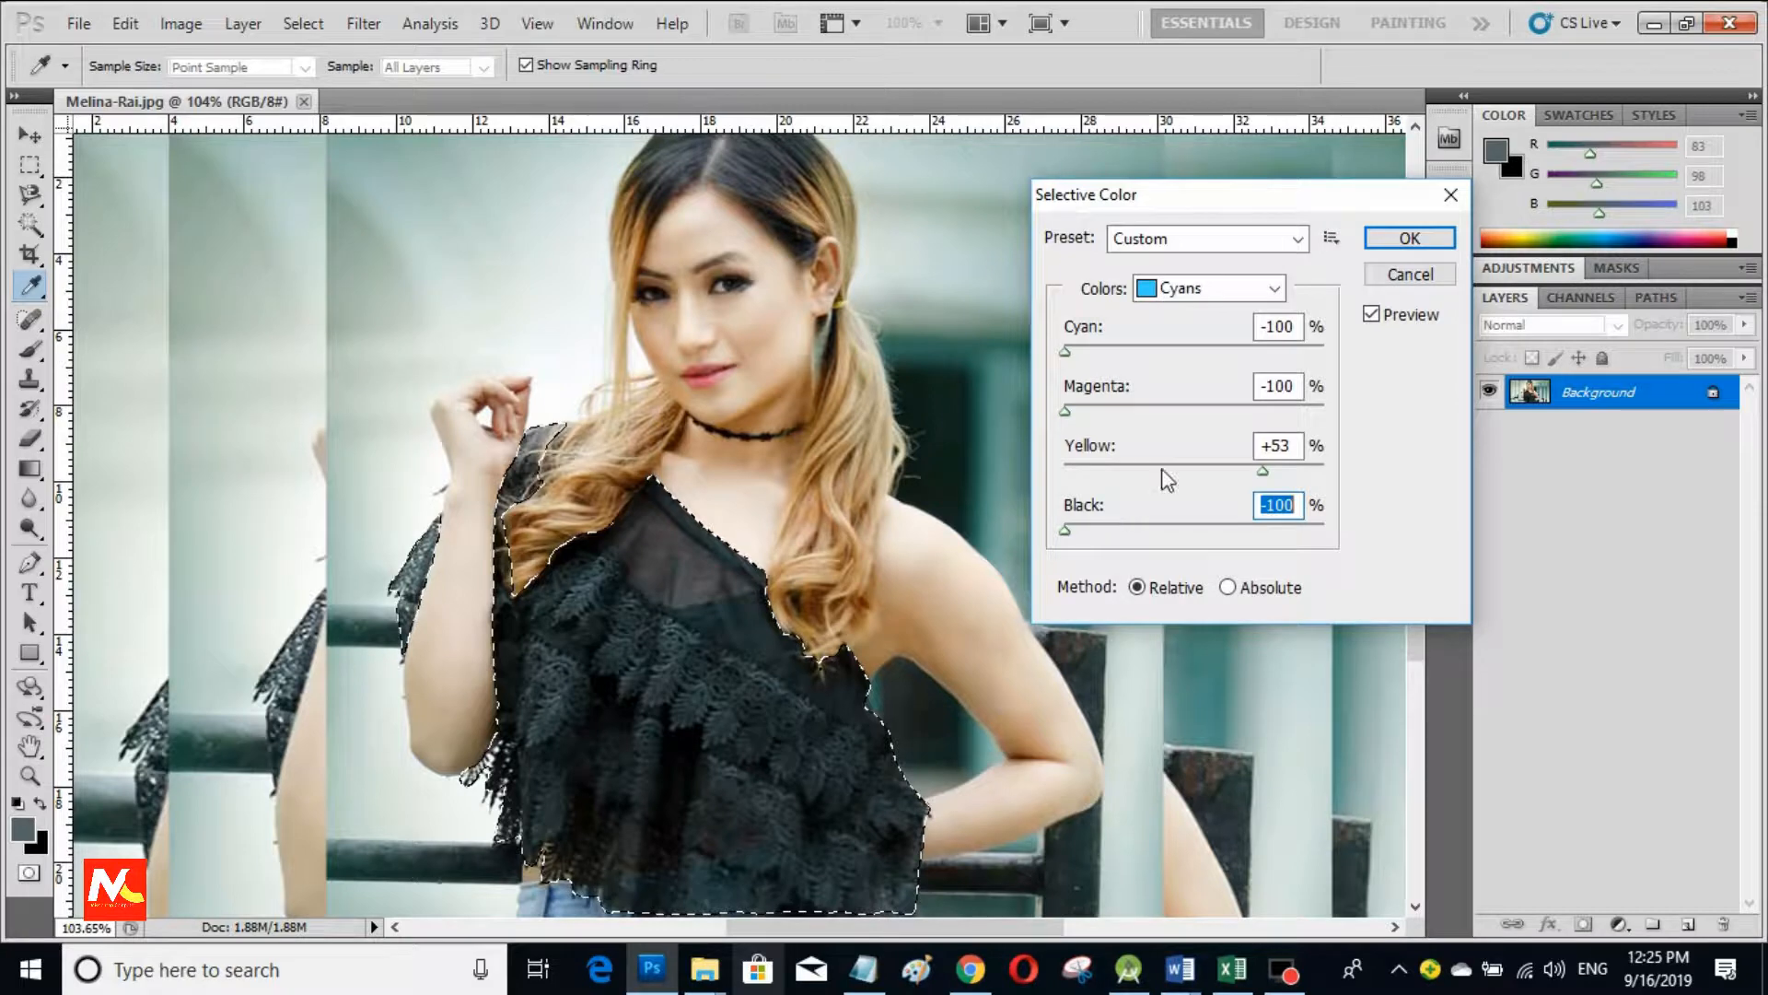
key(Return)
Step: Open Hue/Saturation and try small saturation and lightness changes on the top
key(l)
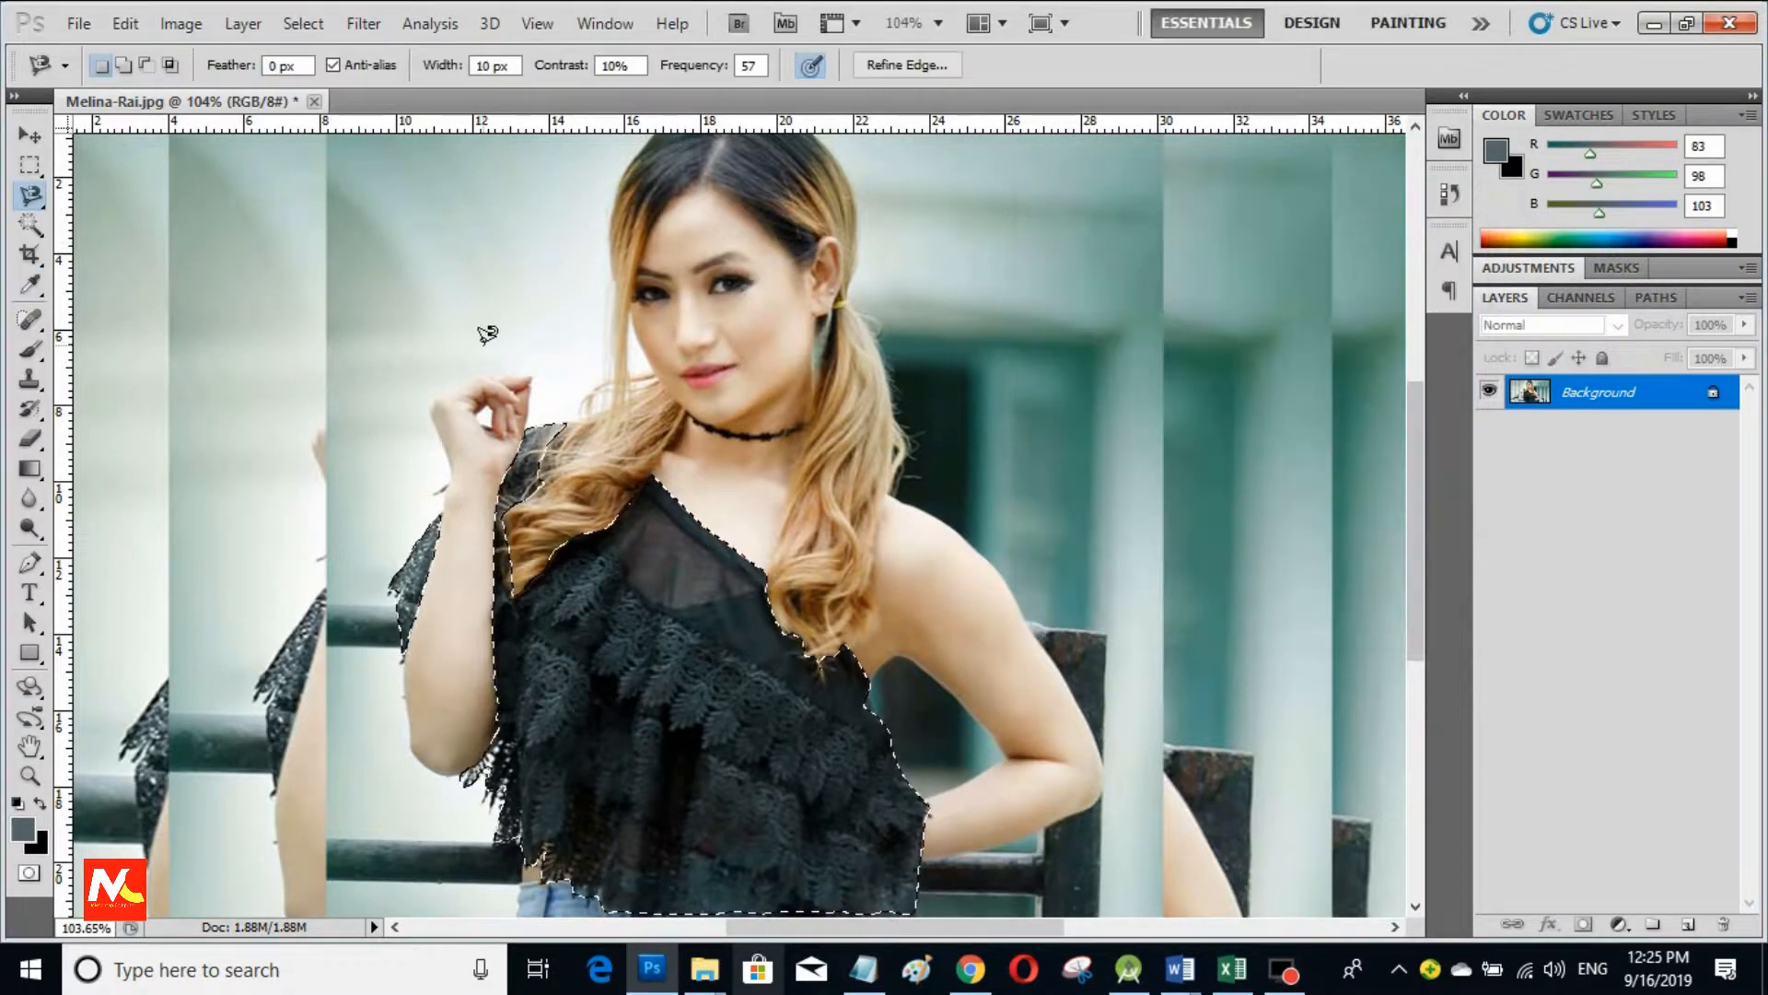
click(180, 23)
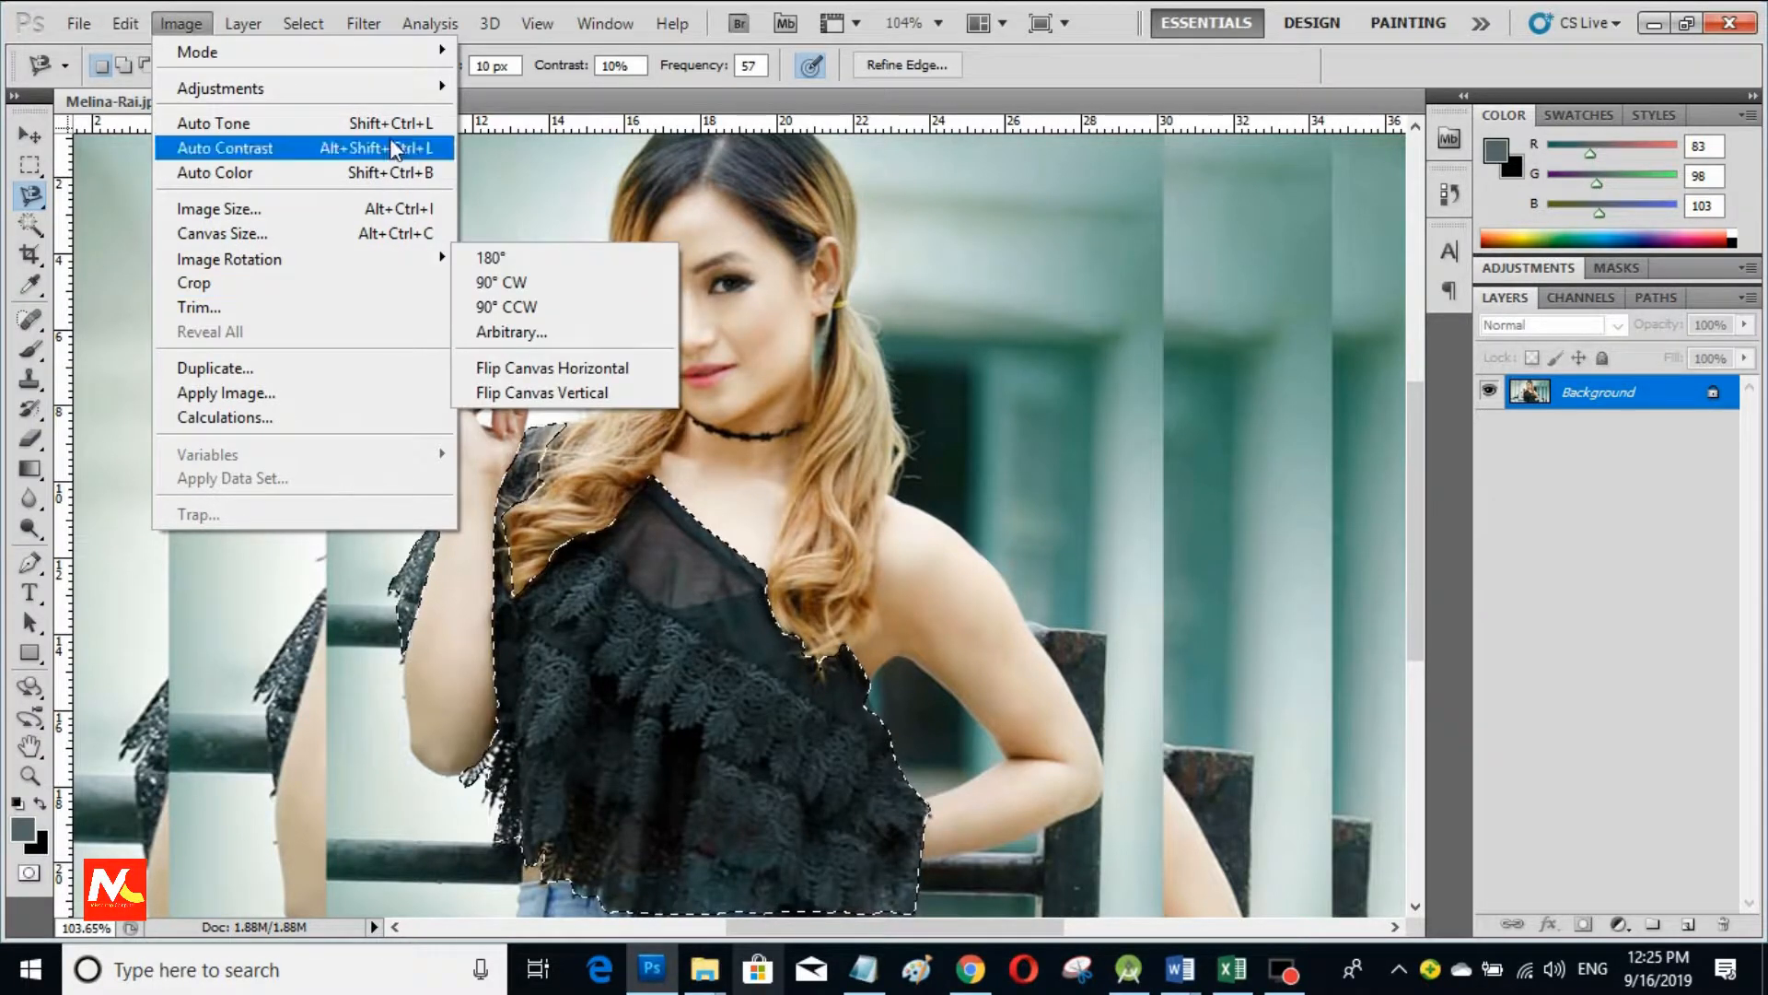
mouse_move(396, 91)
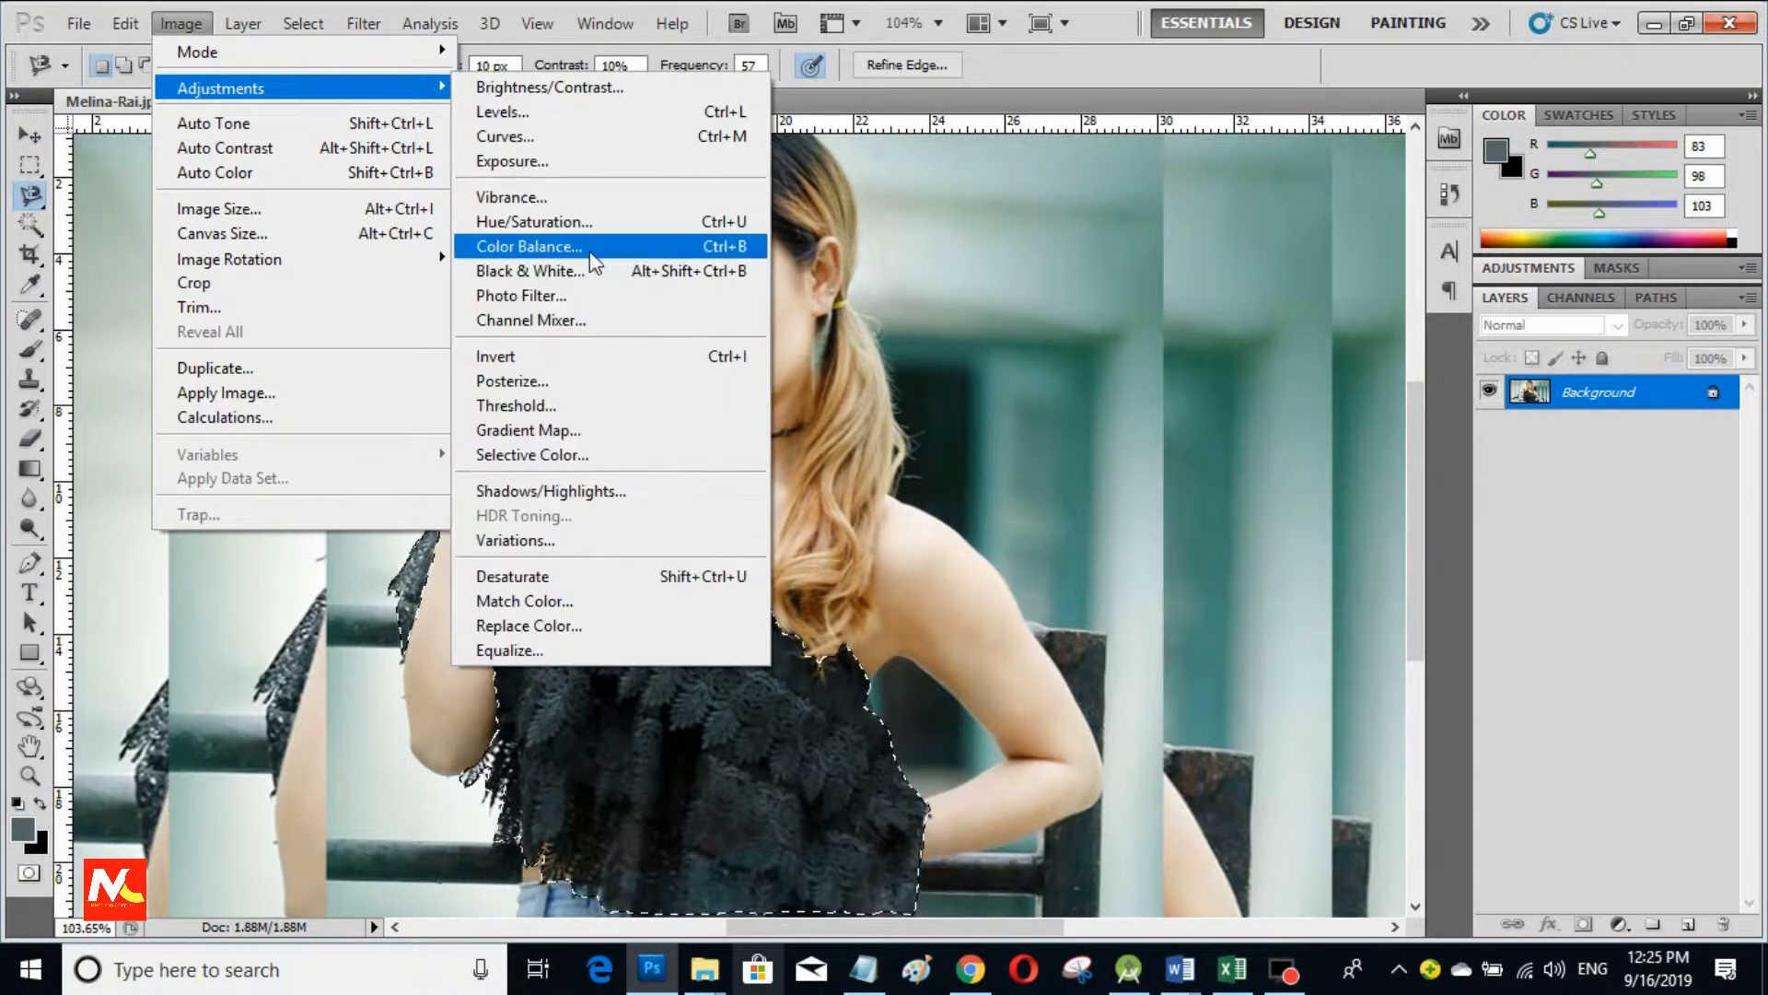
click(643, 221)
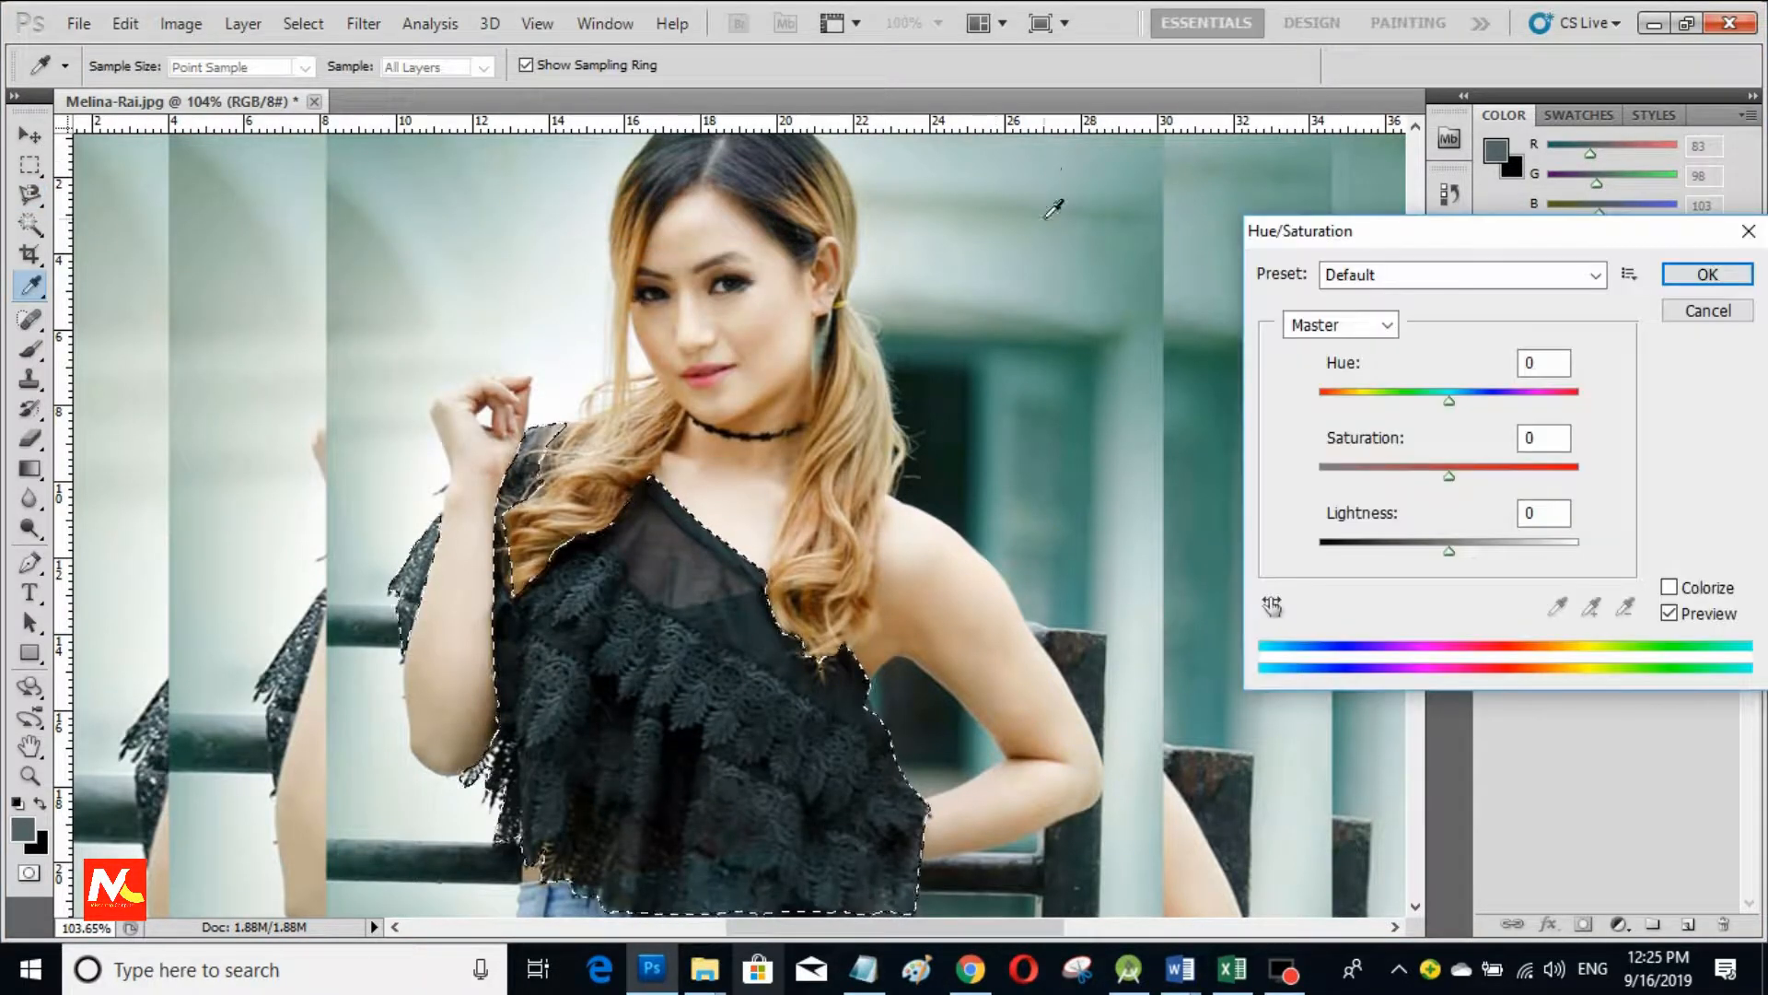
drag(1509, 240, 1239, 214)
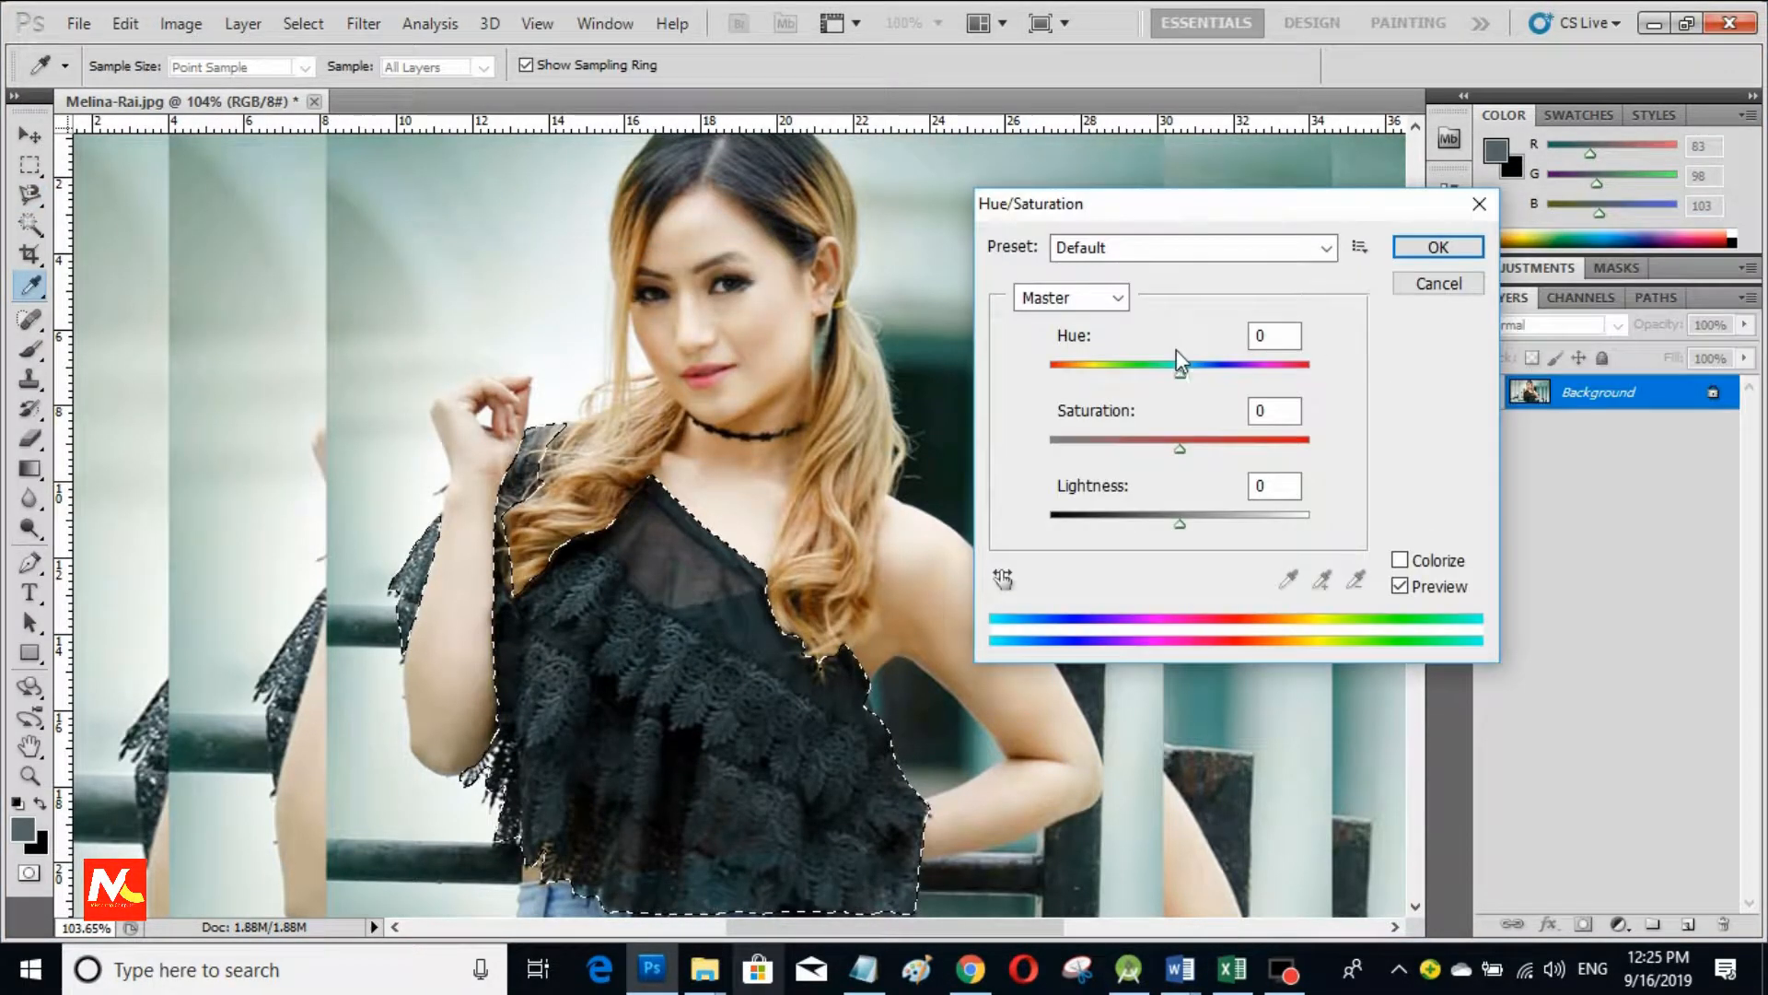
drag(1180, 449, 1124, 458)
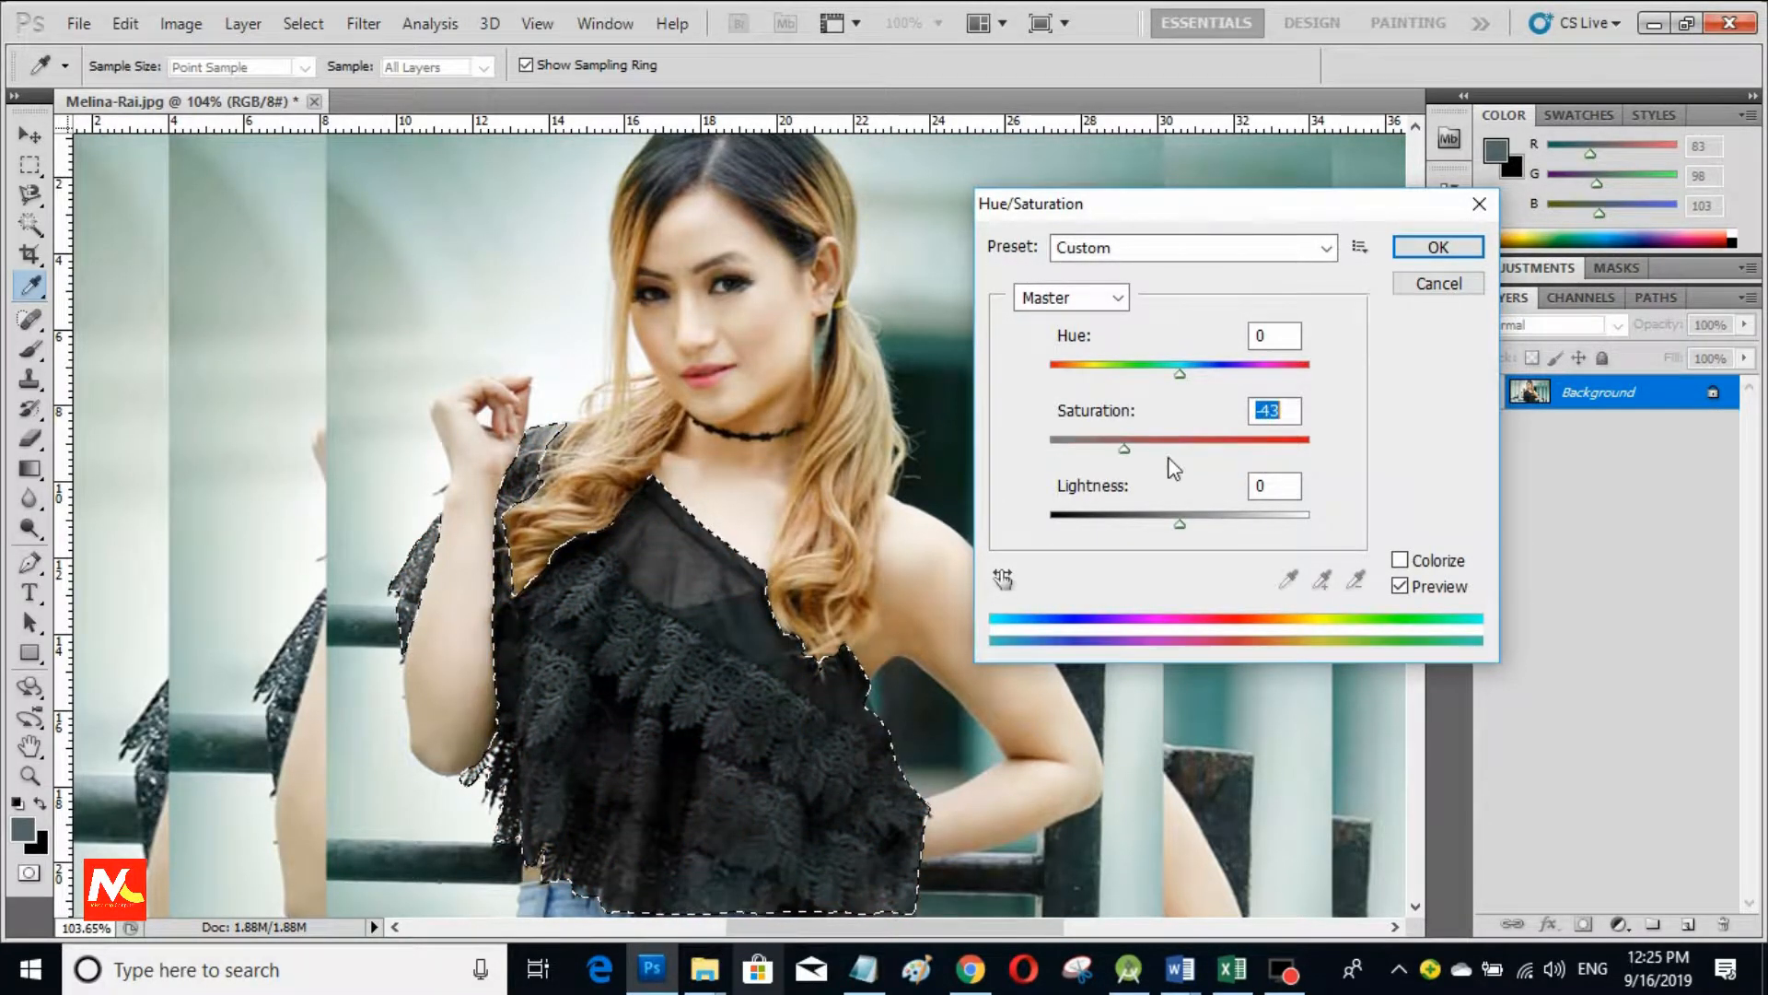
click(1188, 452)
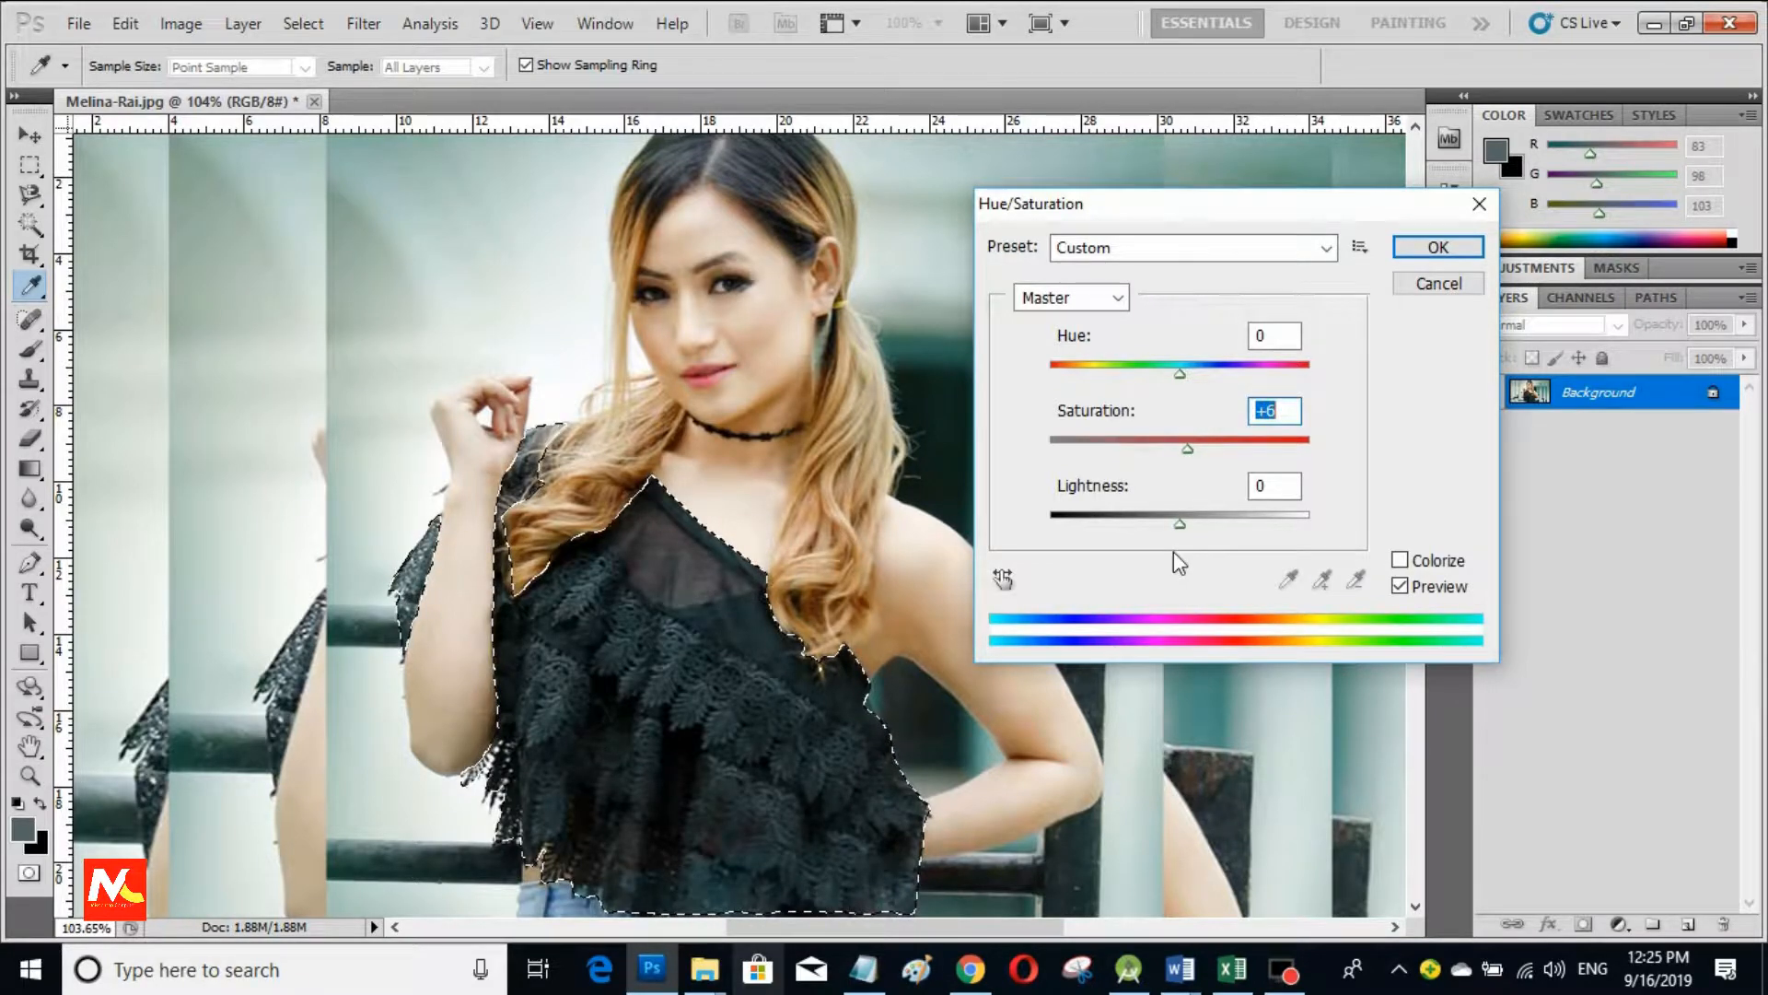
mouse_move(1179, 523)
mouse_down()
mouse_move(1199, 525)
mouse_move(1186, 538)
mouse_up()
Step: Set Hue +116, Saturation +25 and Lightness +4, then apply
click(1181, 372)
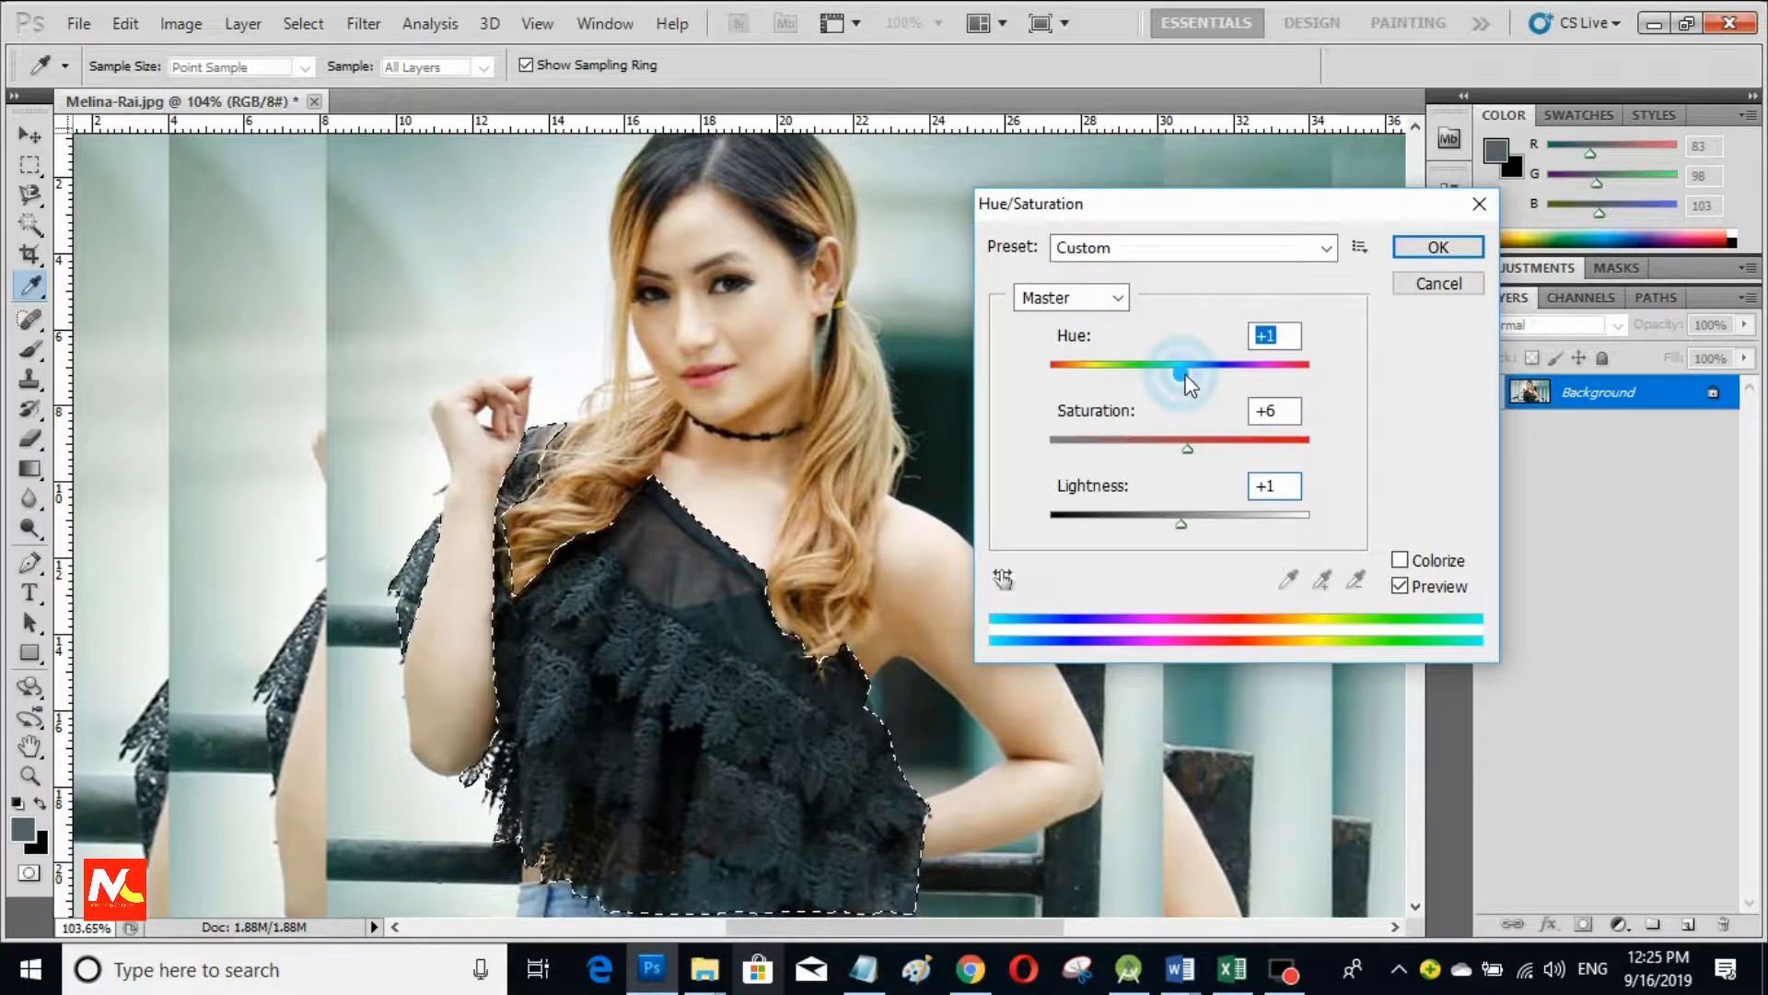
drag(1185, 373, 1277, 408)
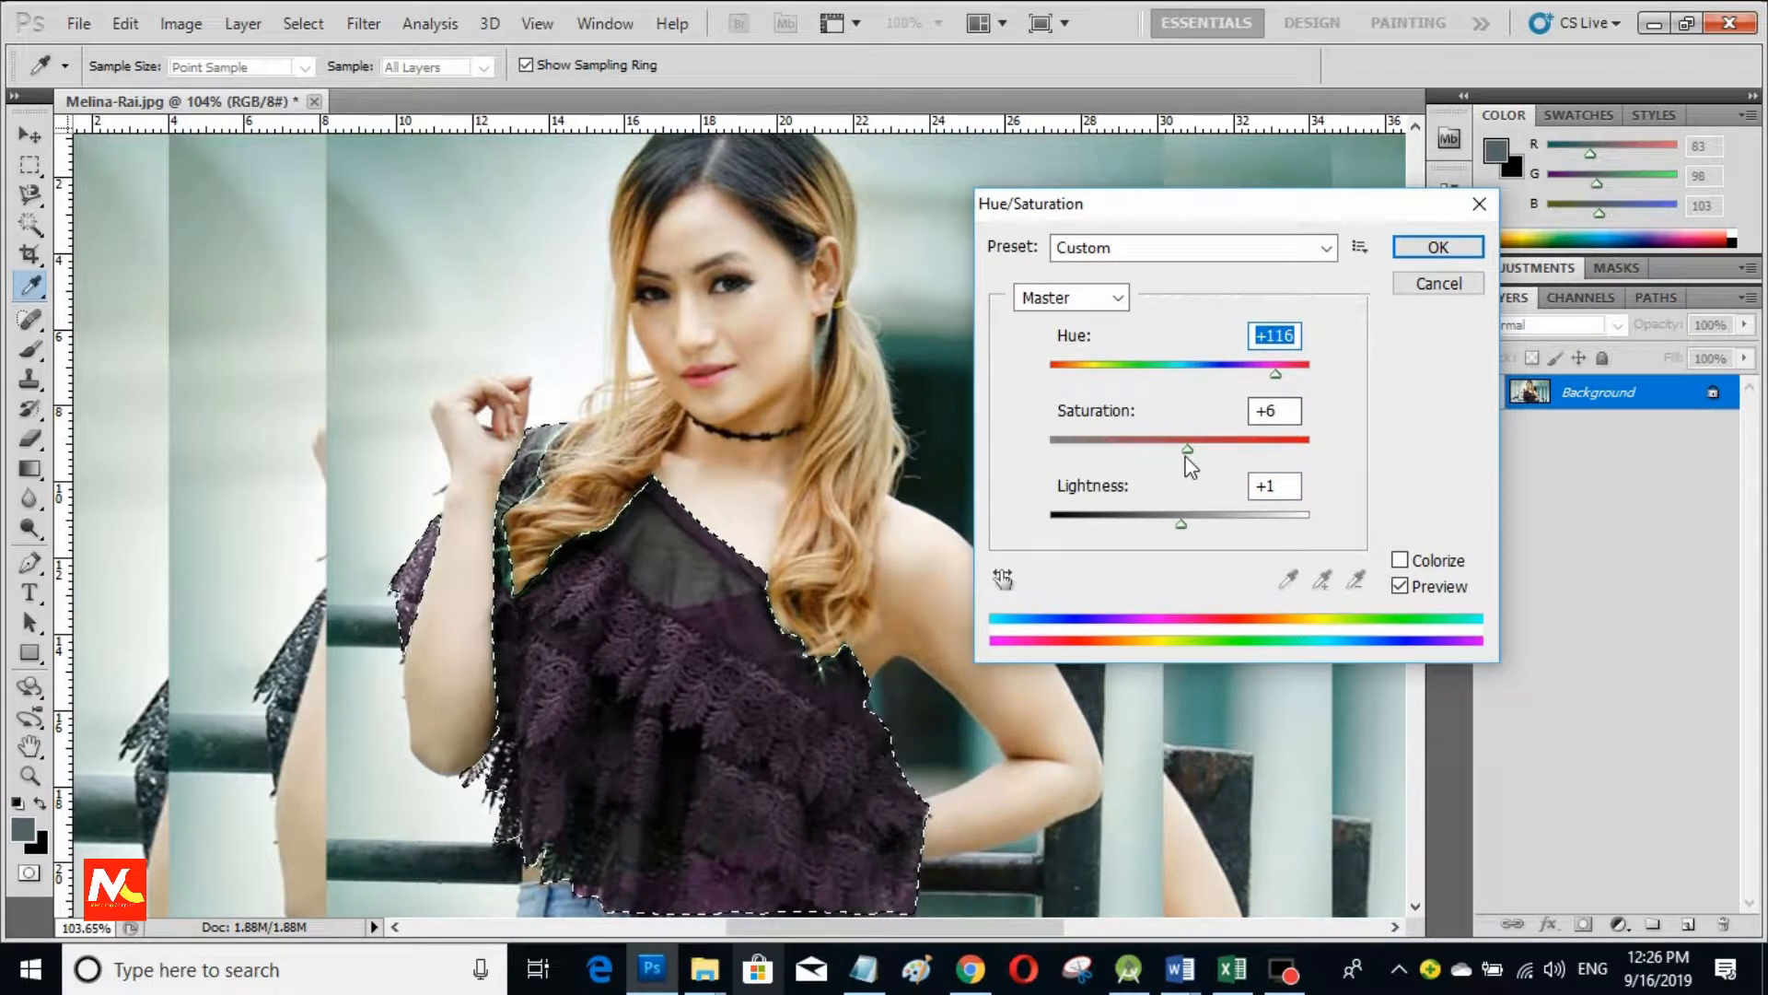
drag(1185, 456, 1211, 456)
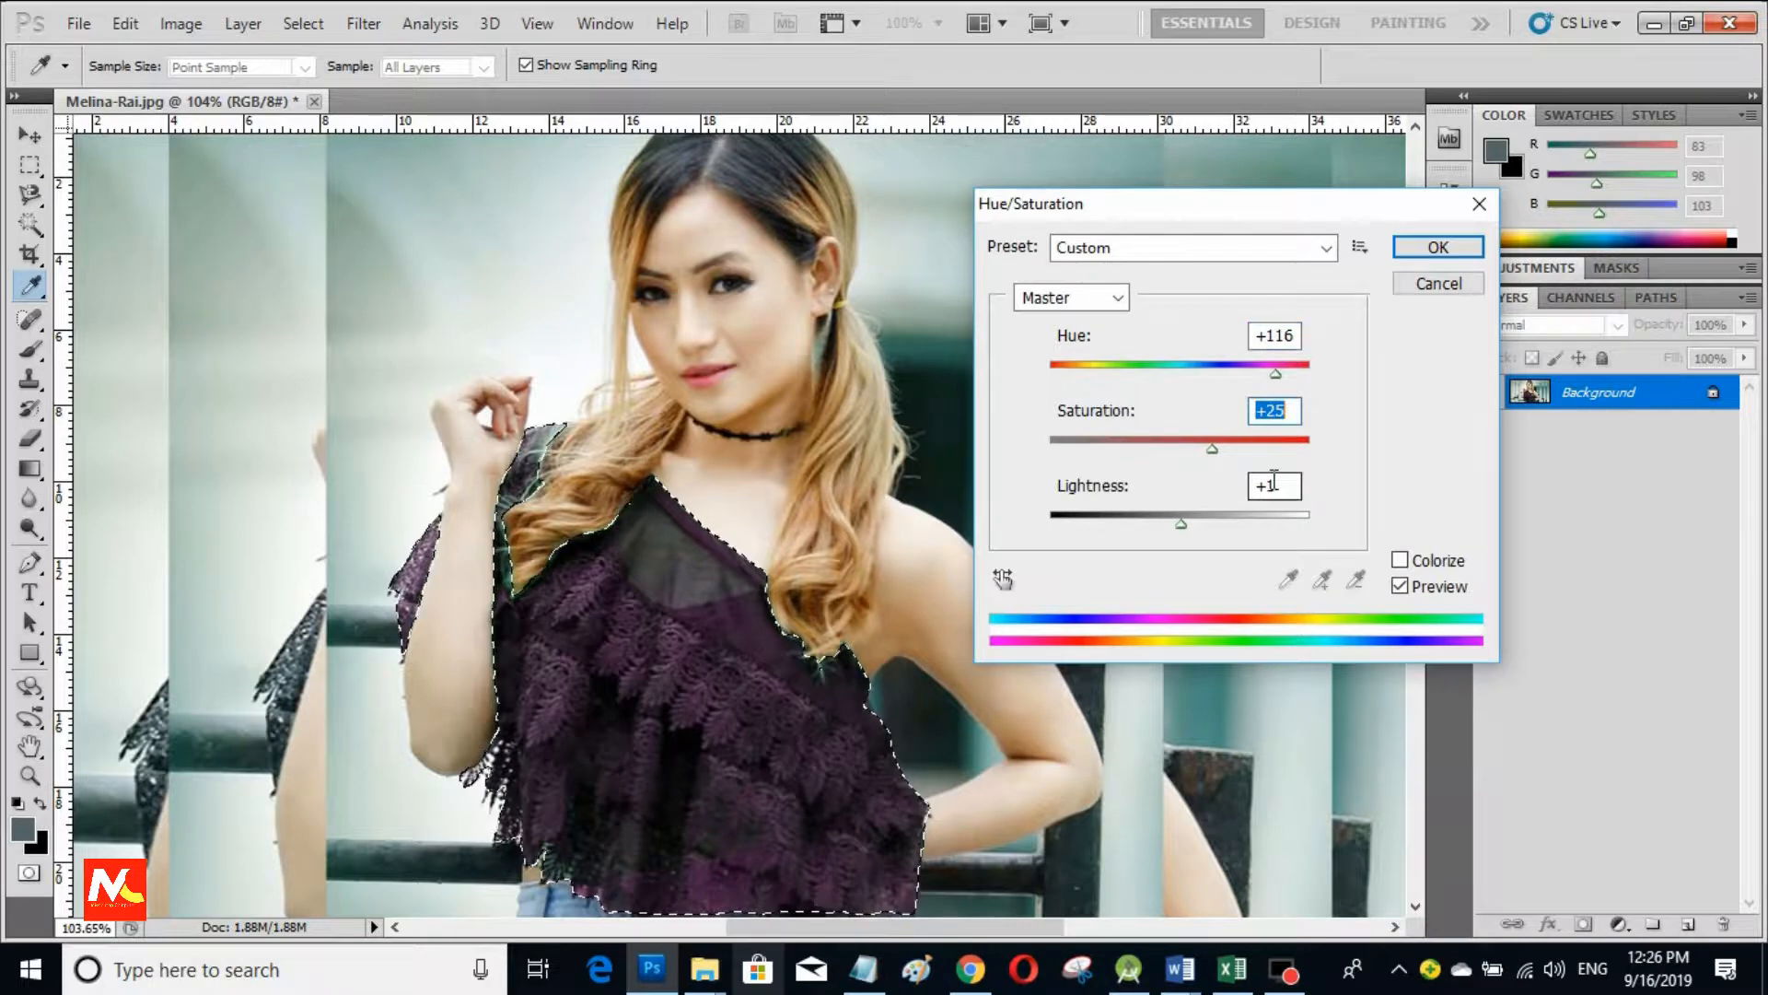
mouse_move(1180, 517)
mouse_down()
mouse_move(1197, 525)
mouse_move(1179, 527)
mouse_up()
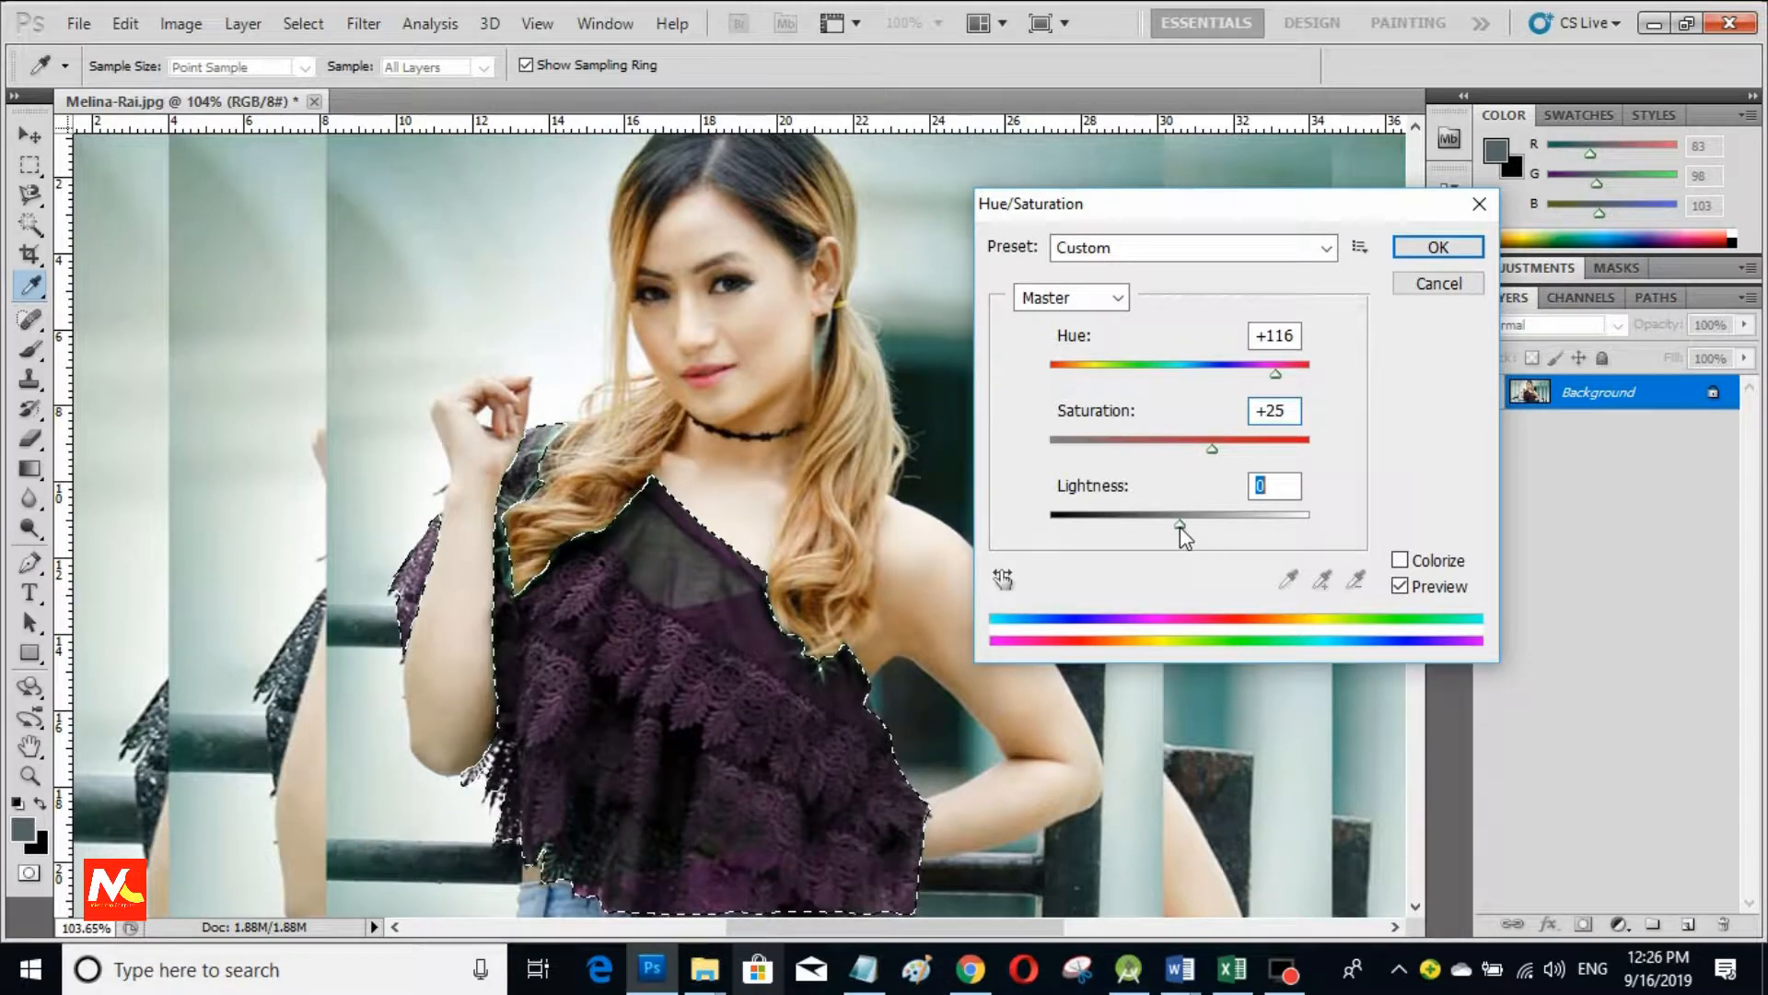
drag(1180, 526, 1185, 527)
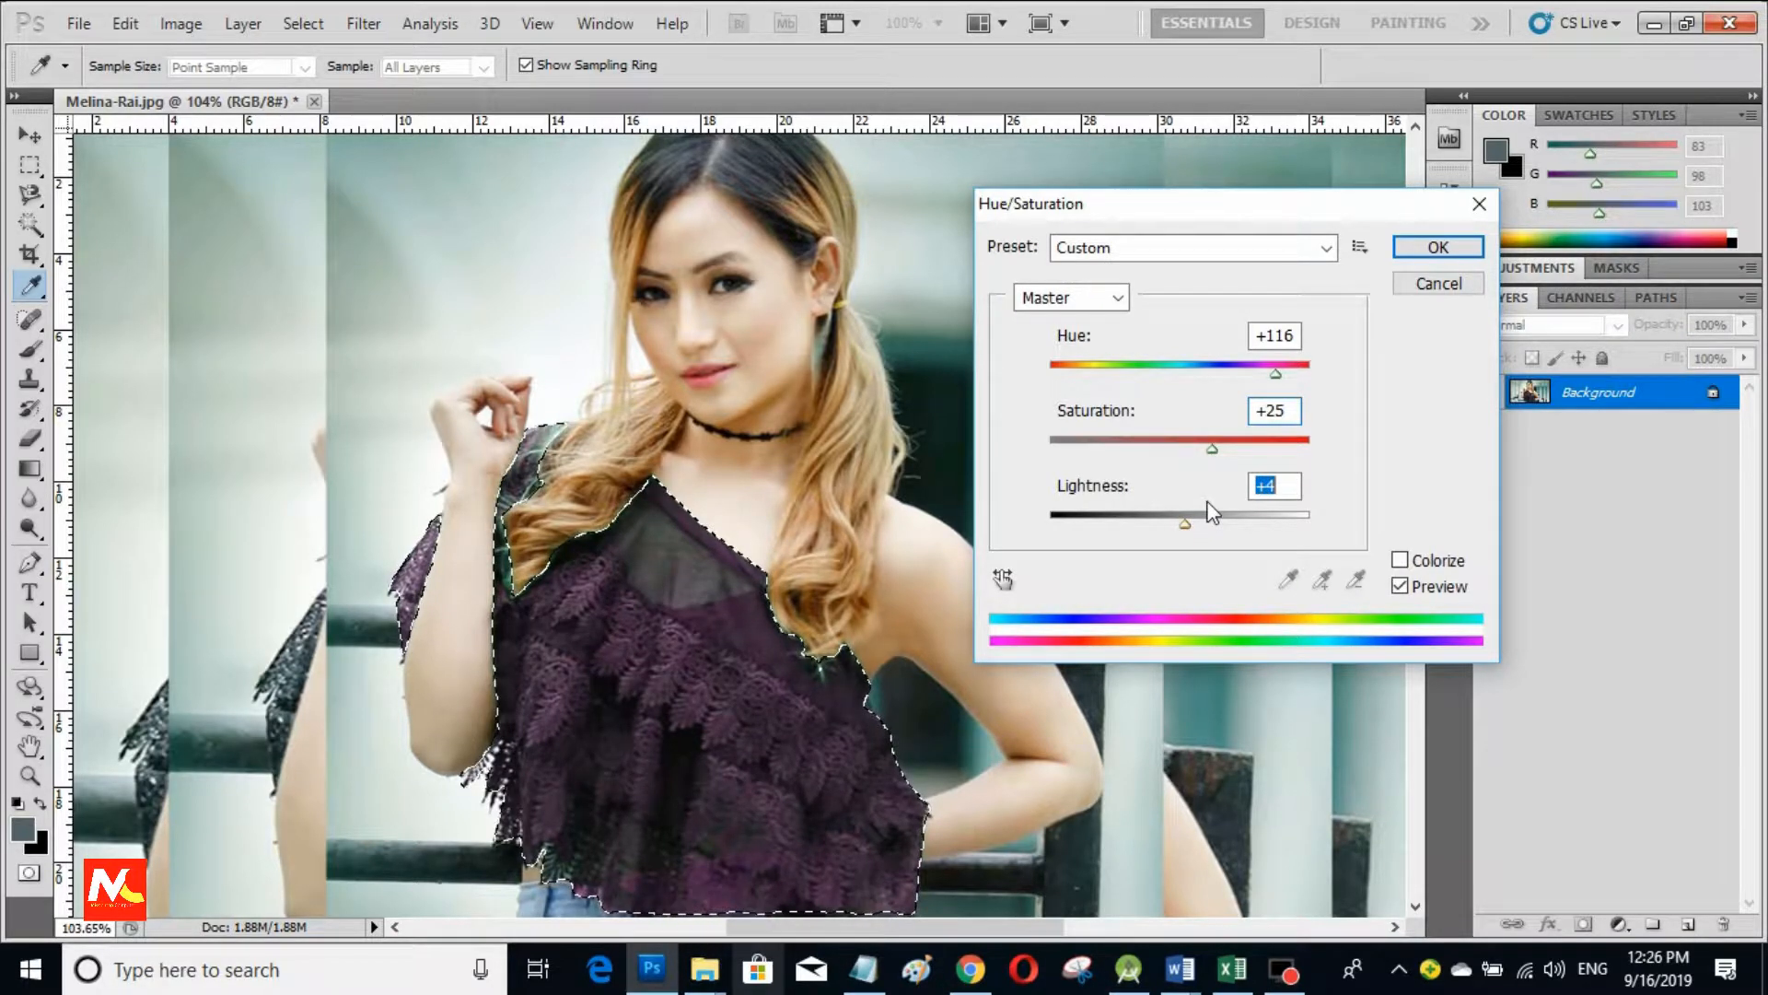
click(1435, 246)
key(l)
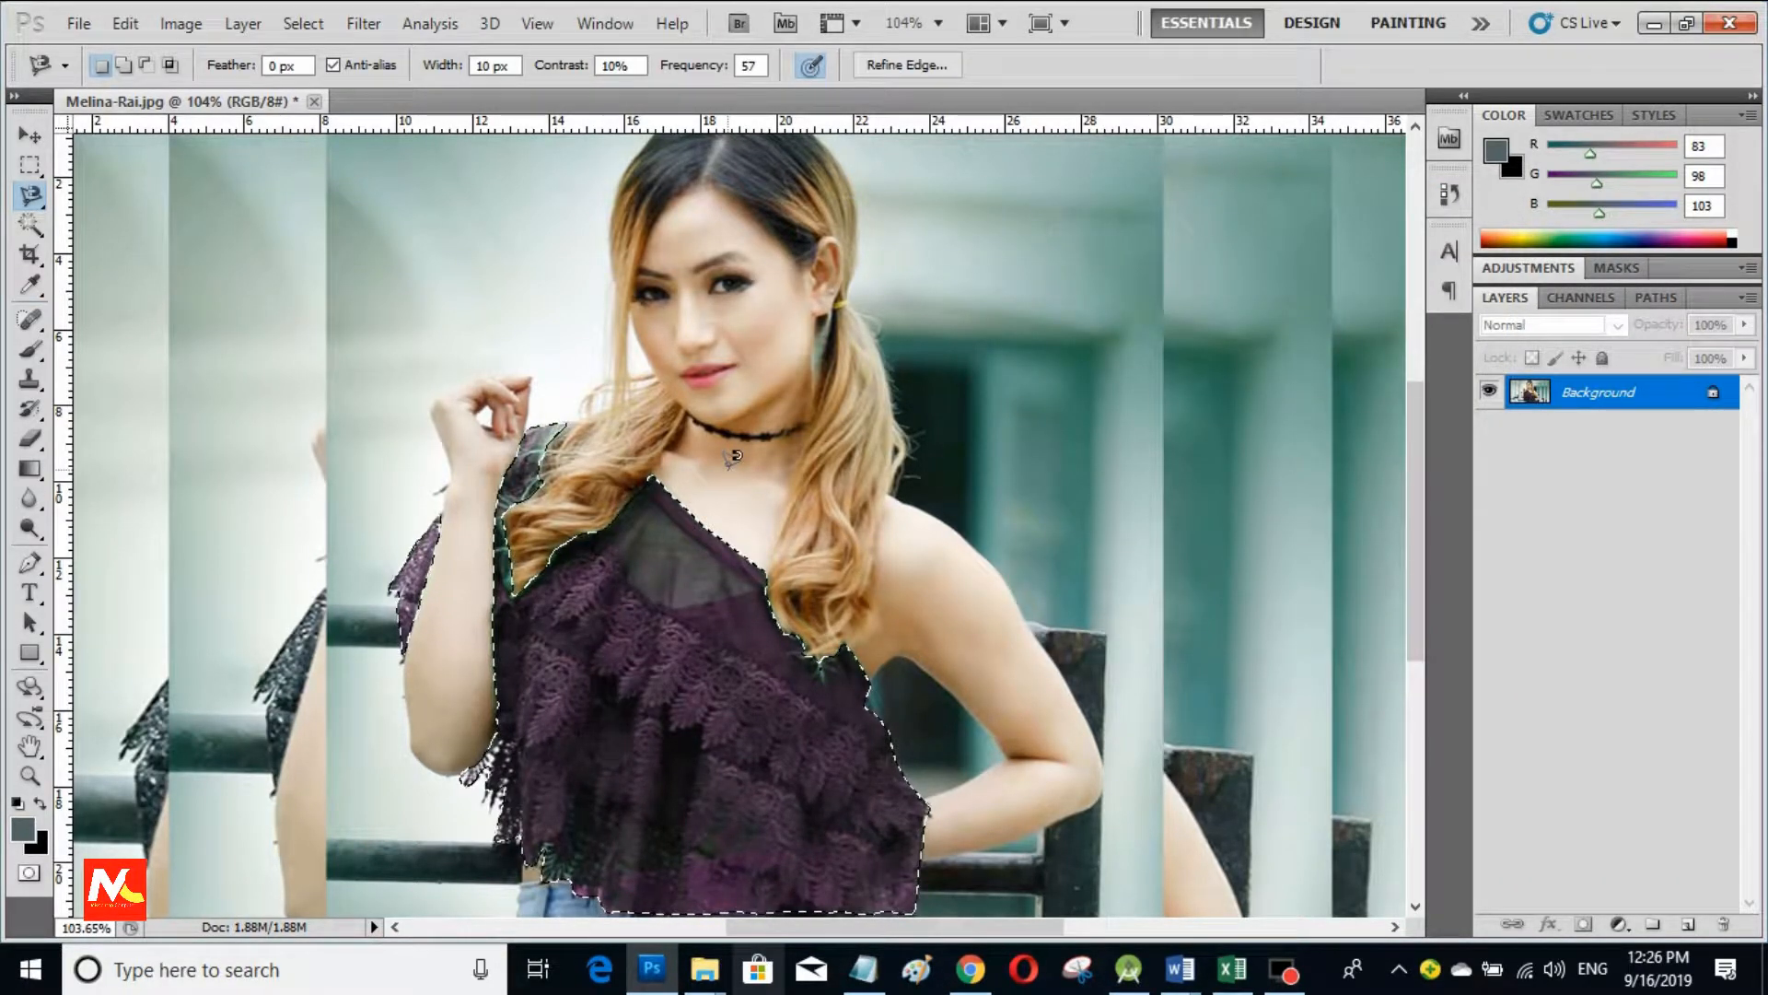
Step: Apply a midtone Color Balance of +66, -17, +63 to the lace top
click(293, 26)
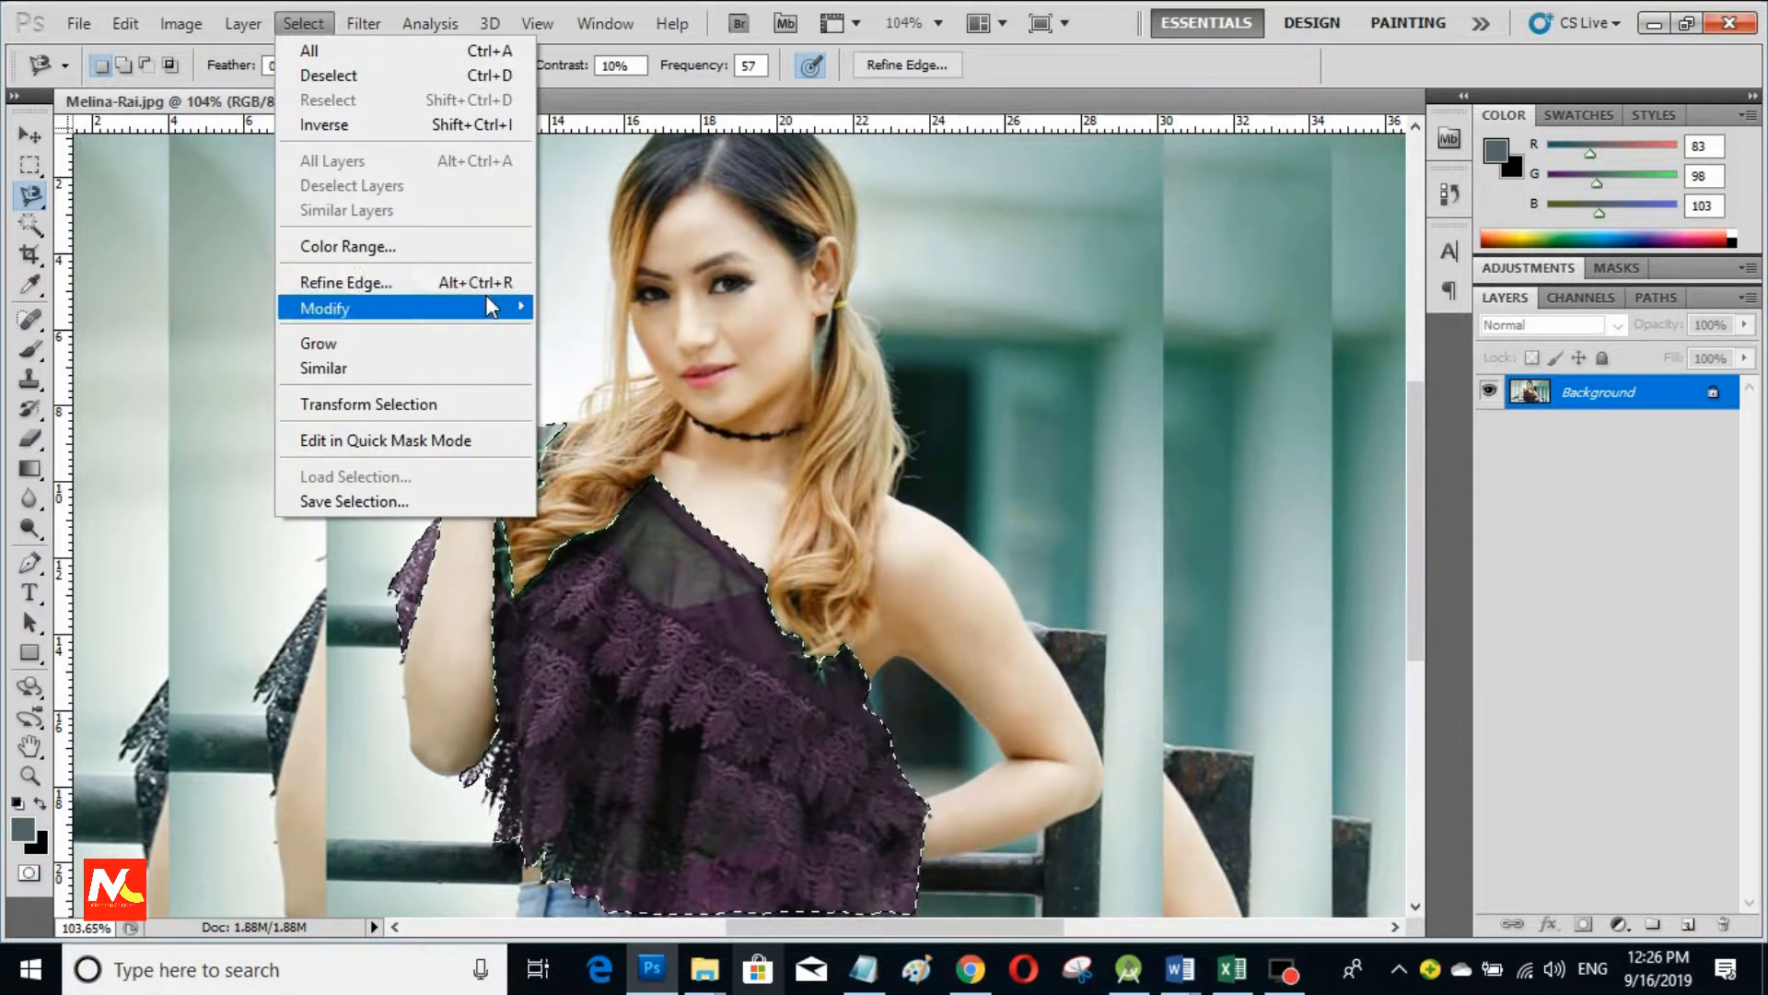
mouse_move(232, 26)
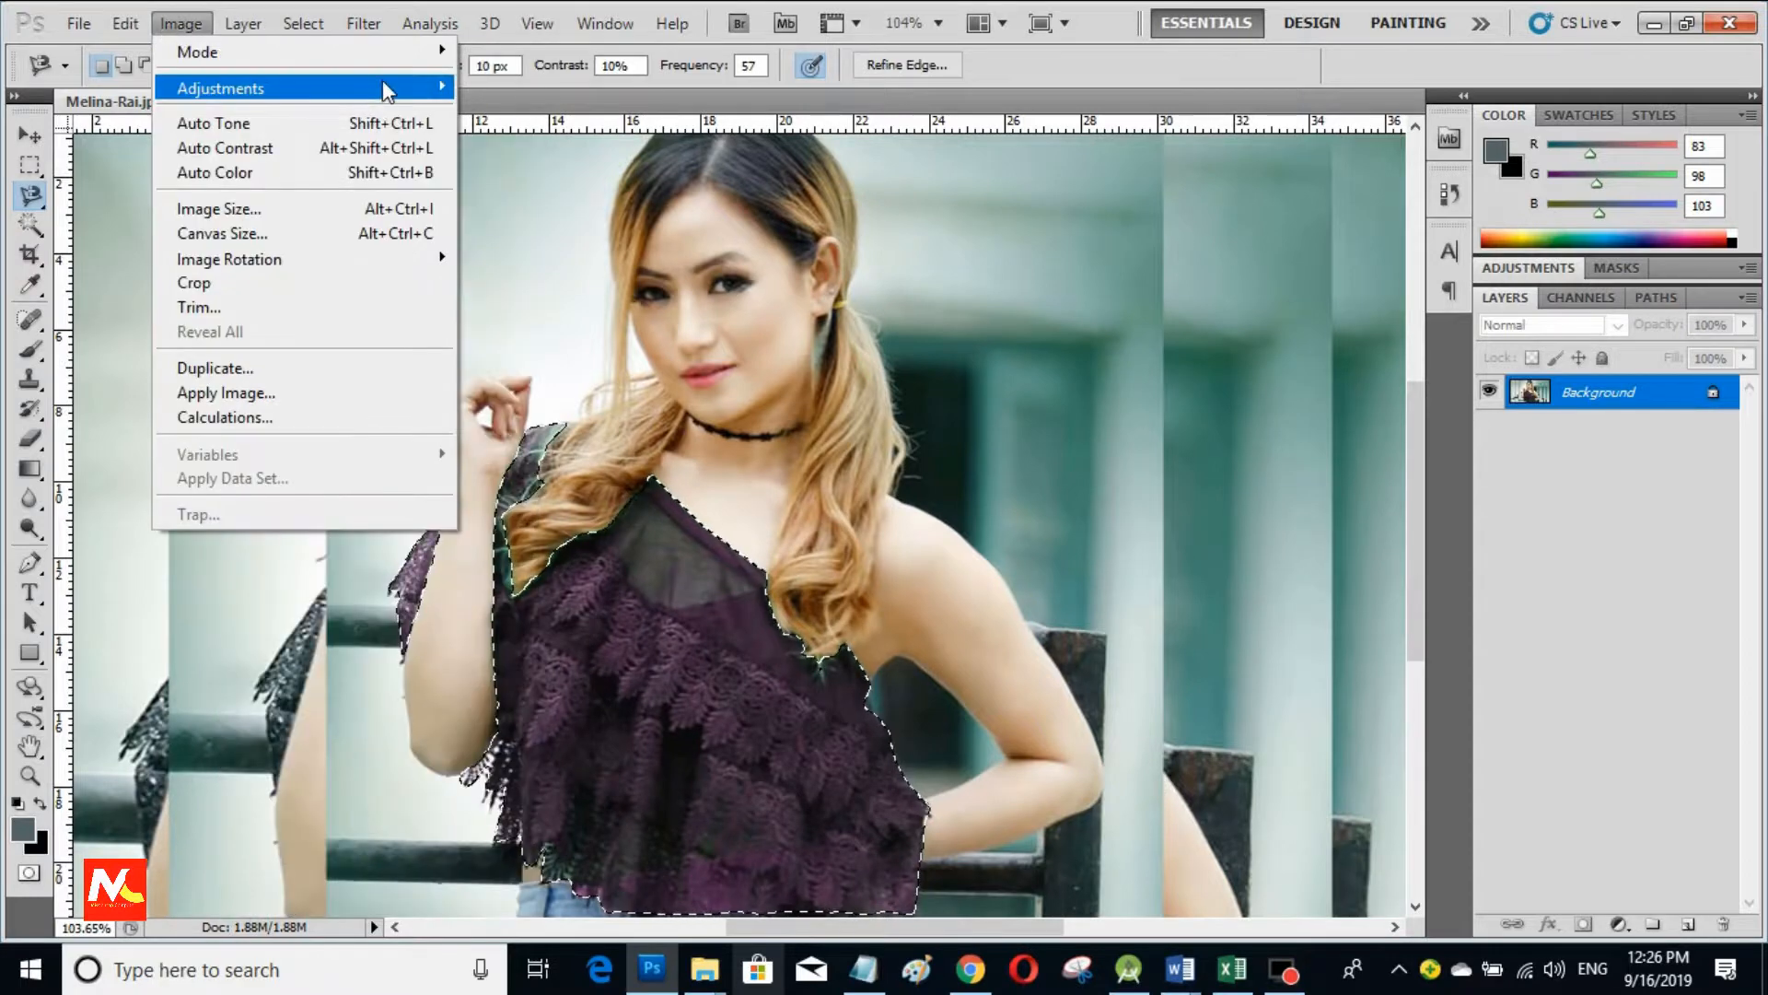
mouse_move(383, 80)
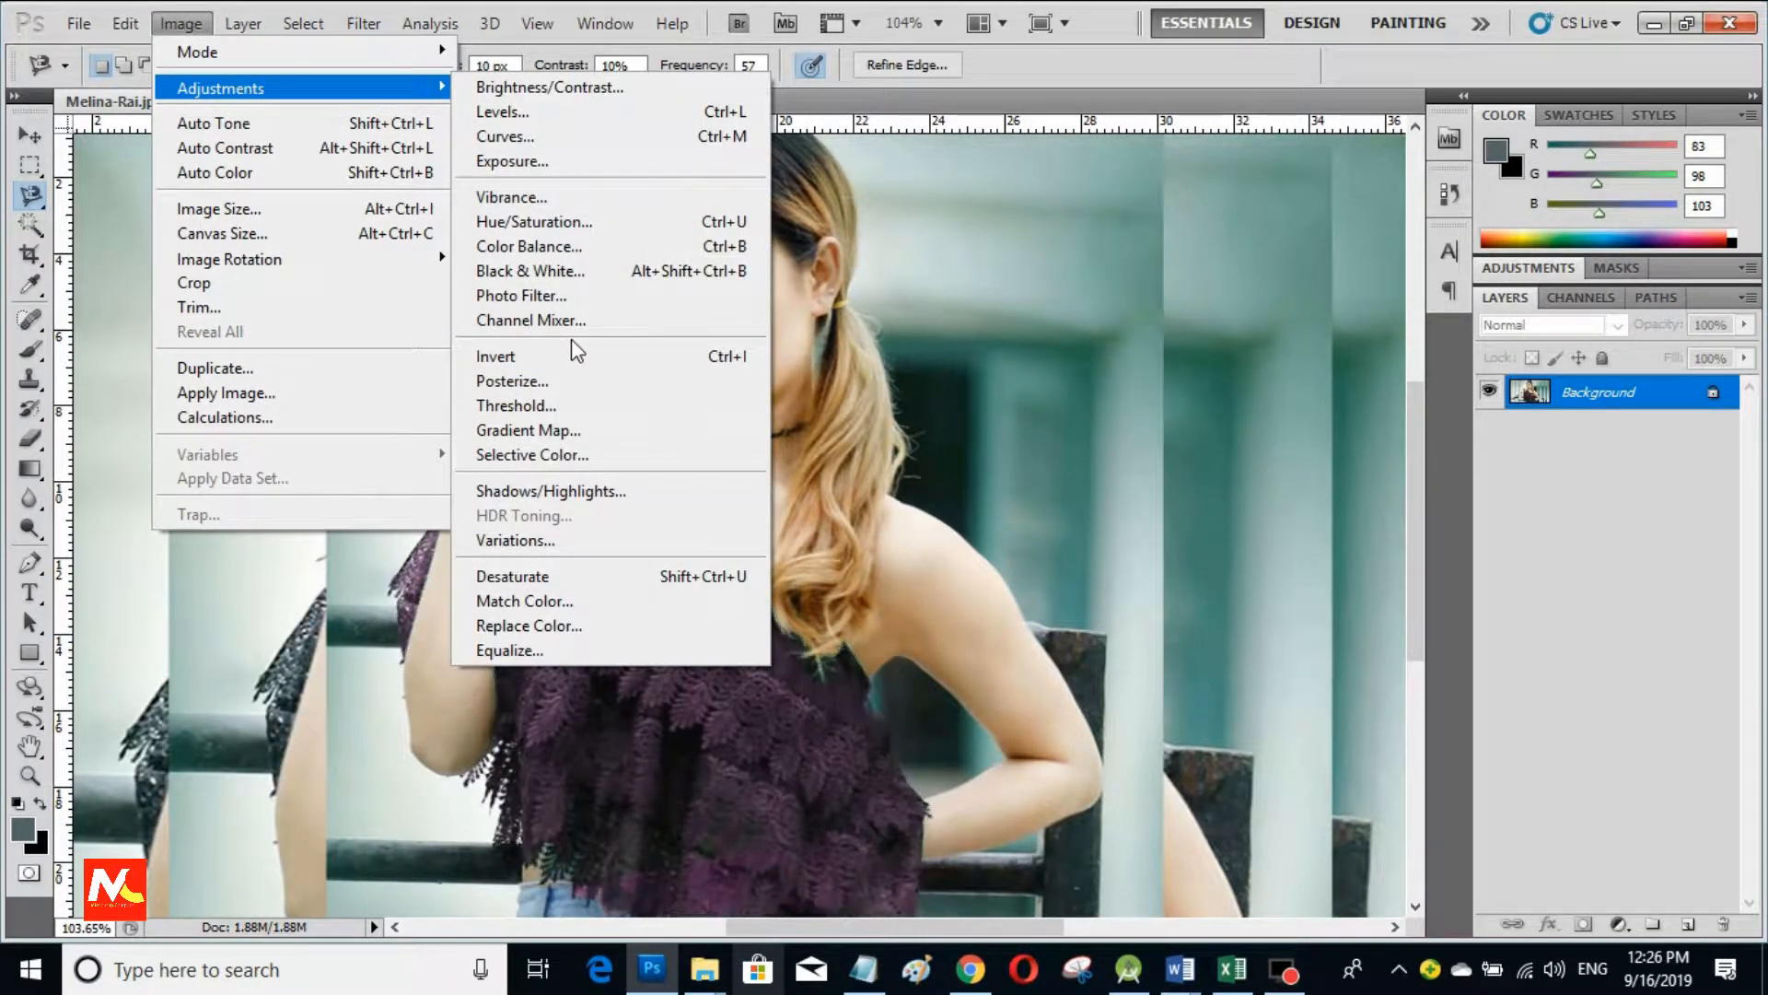
click(615, 247)
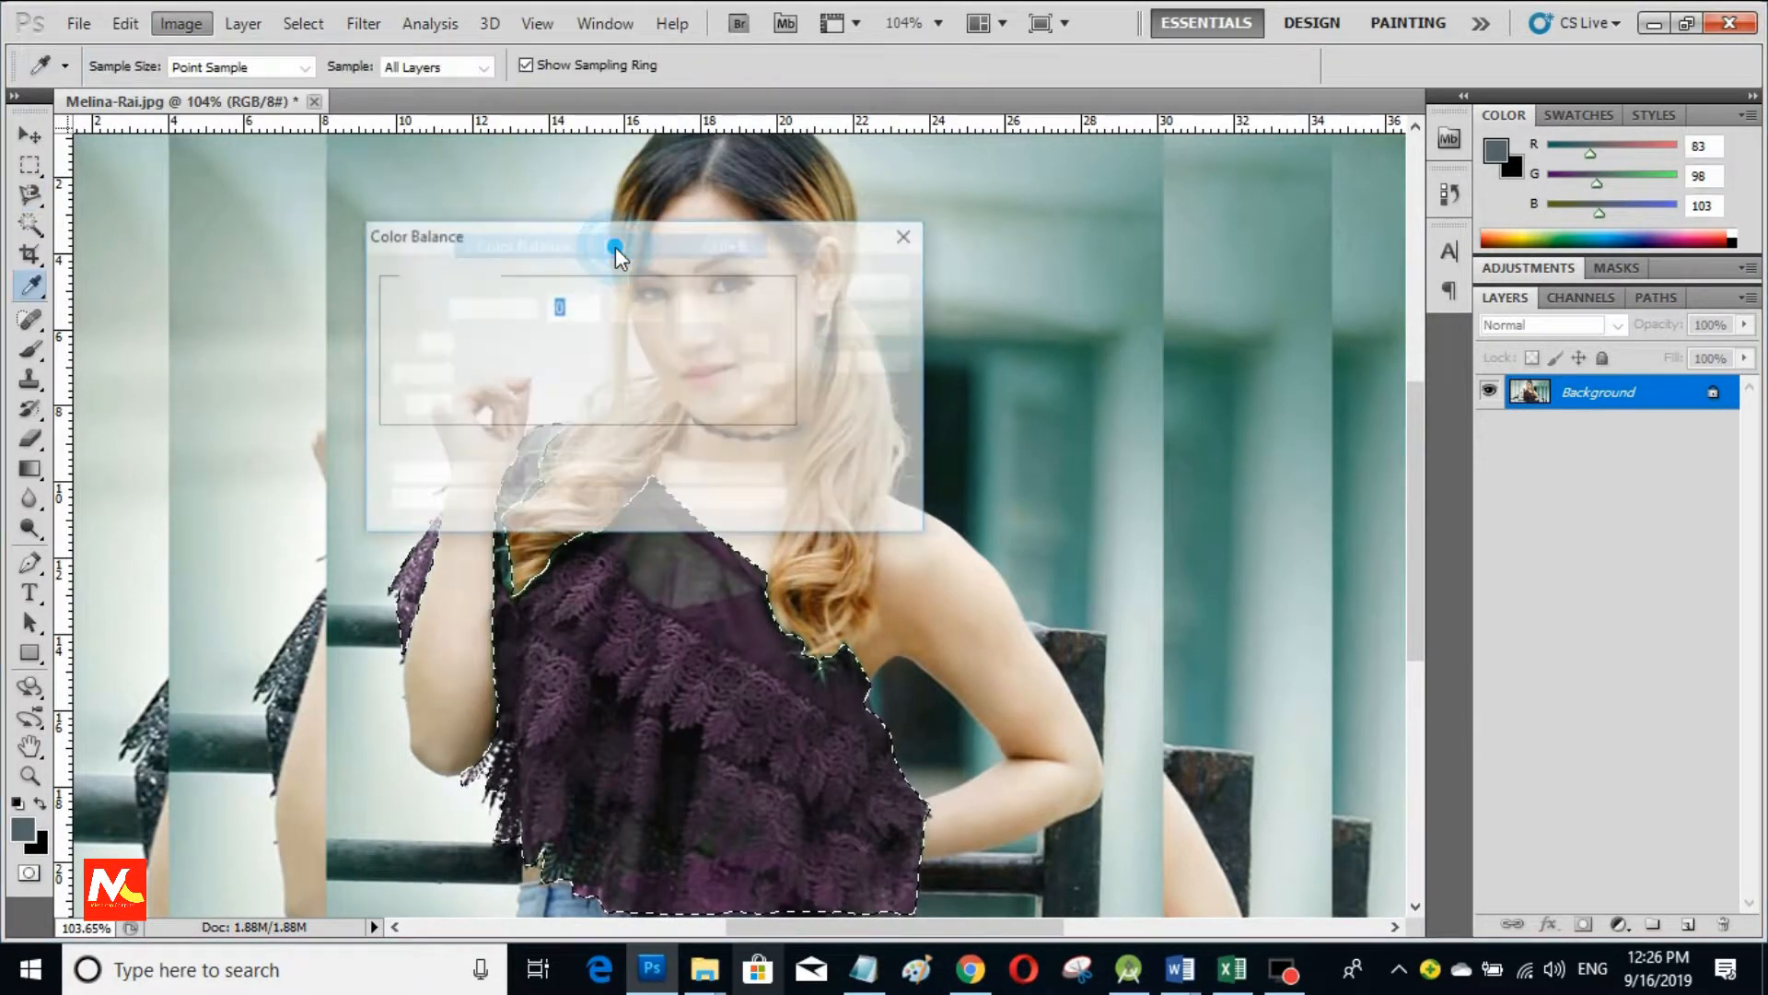
drag(630, 241, 1190, 373)
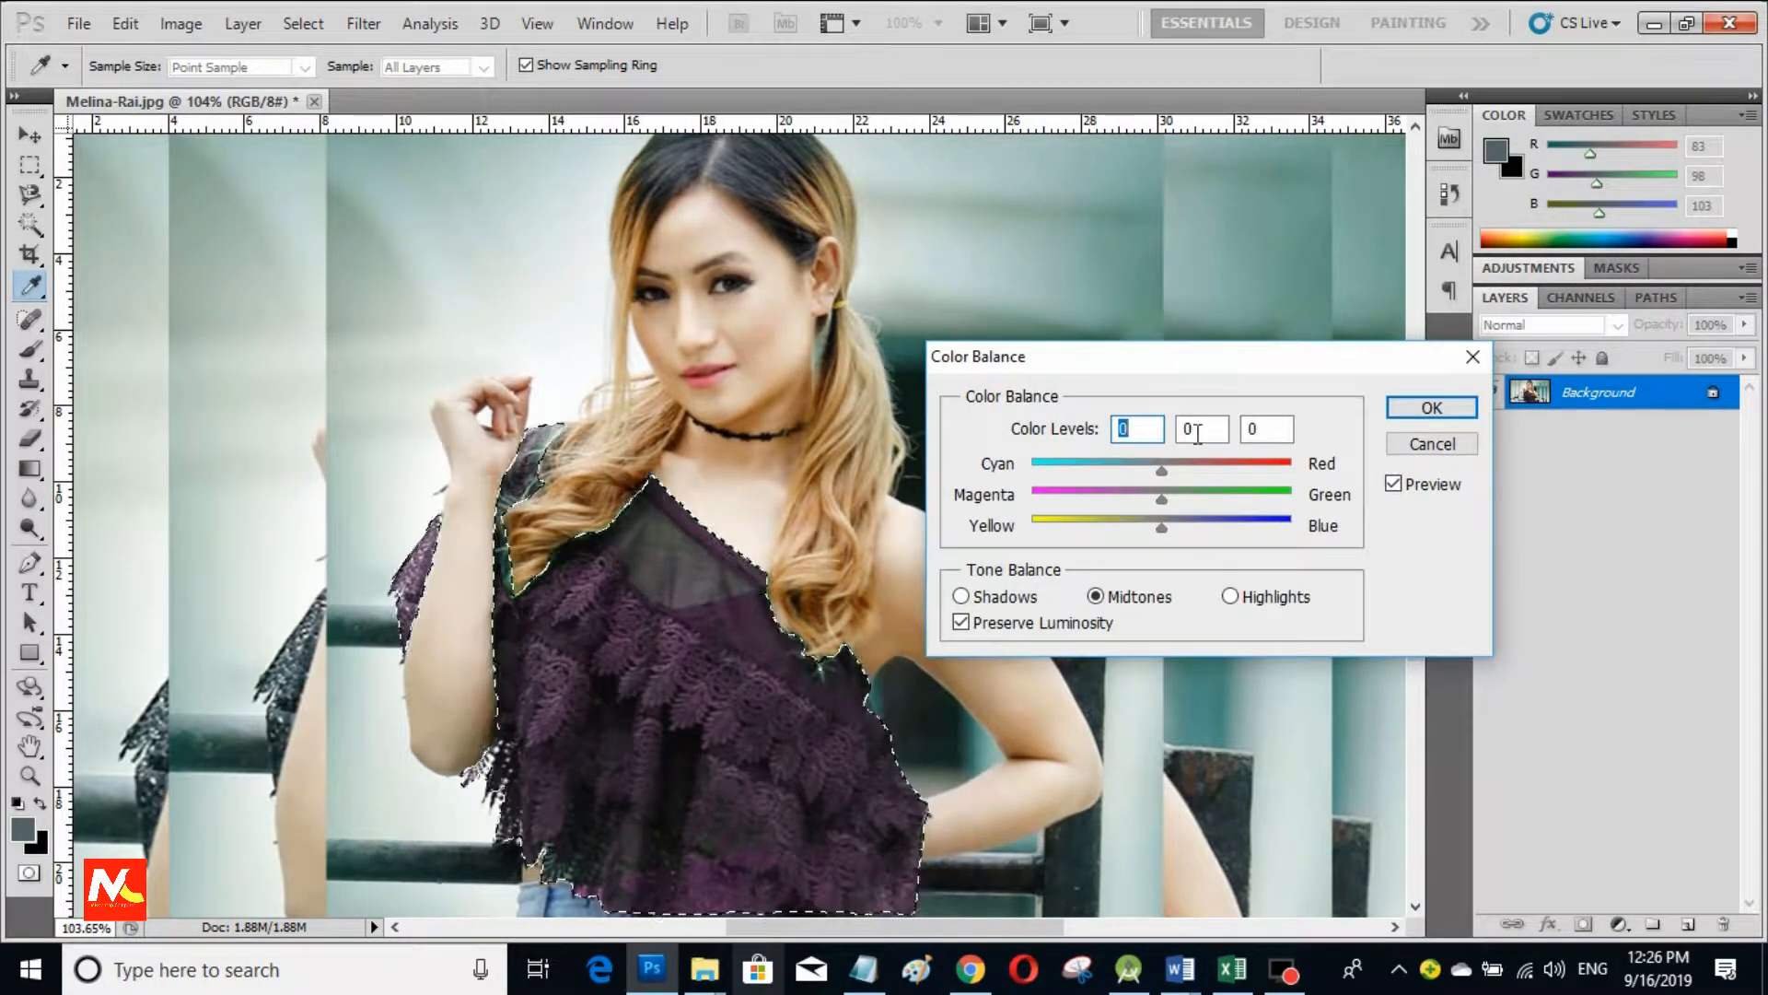
drag(1161, 471, 1244, 532)
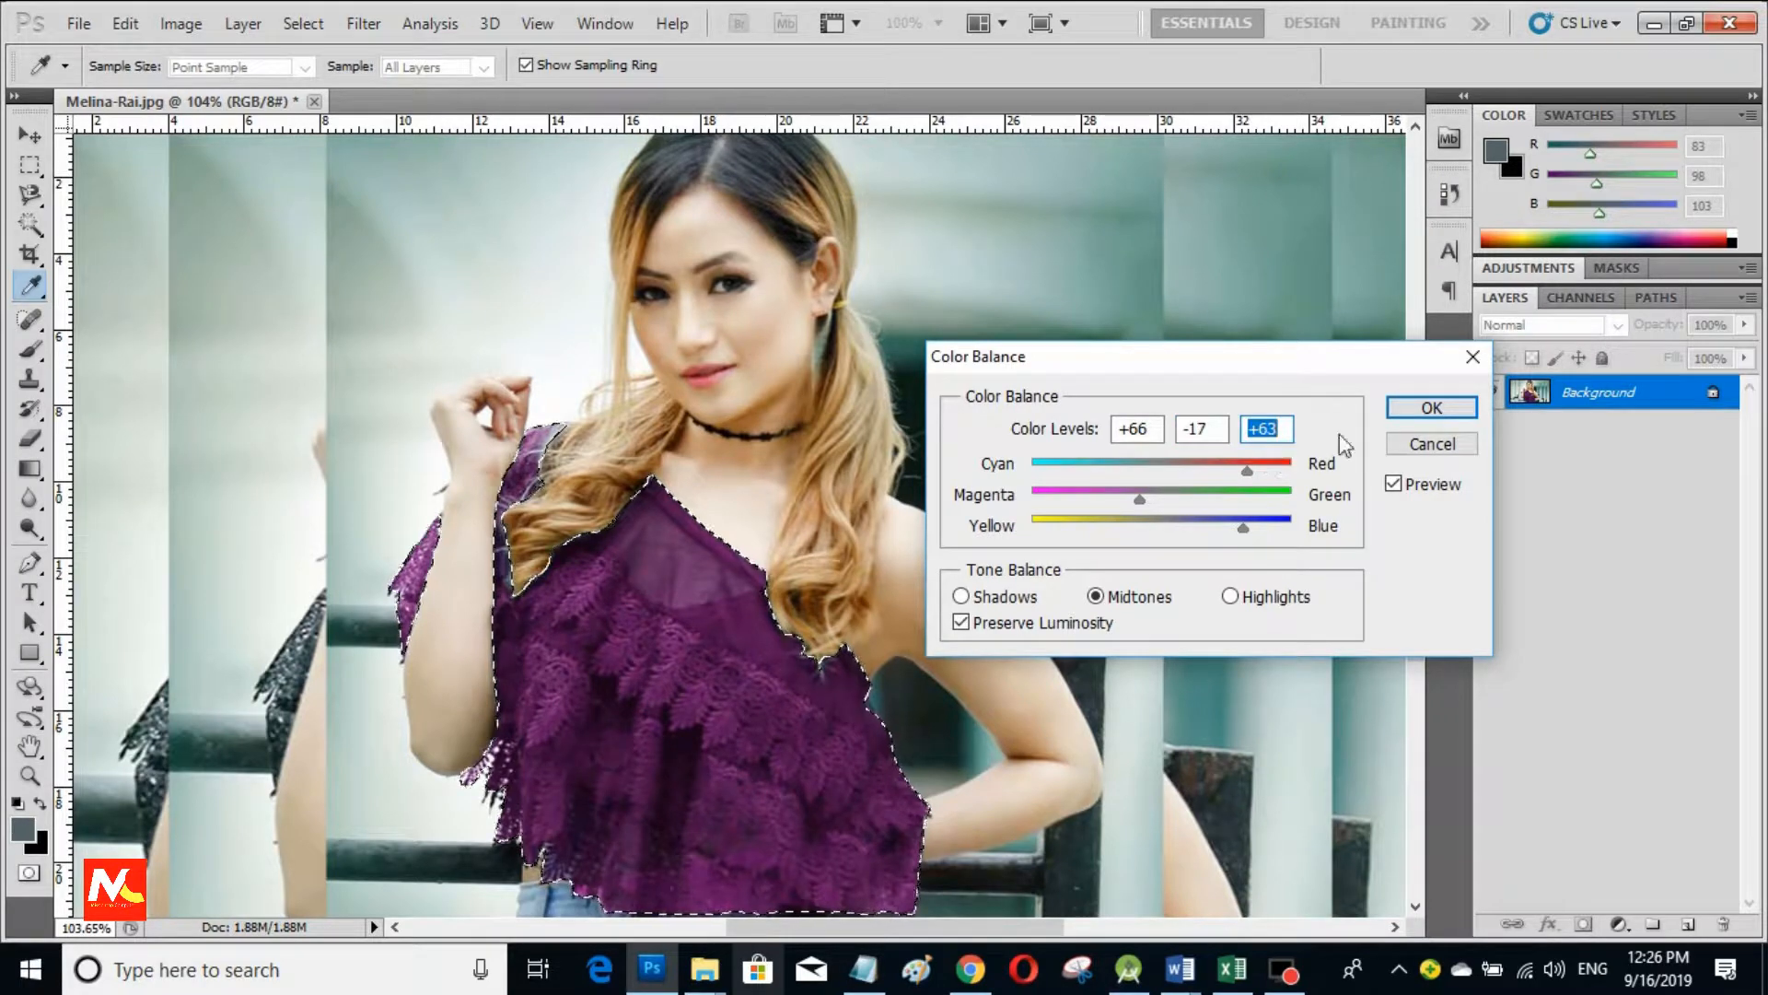
click(1418, 409)
click(293, 24)
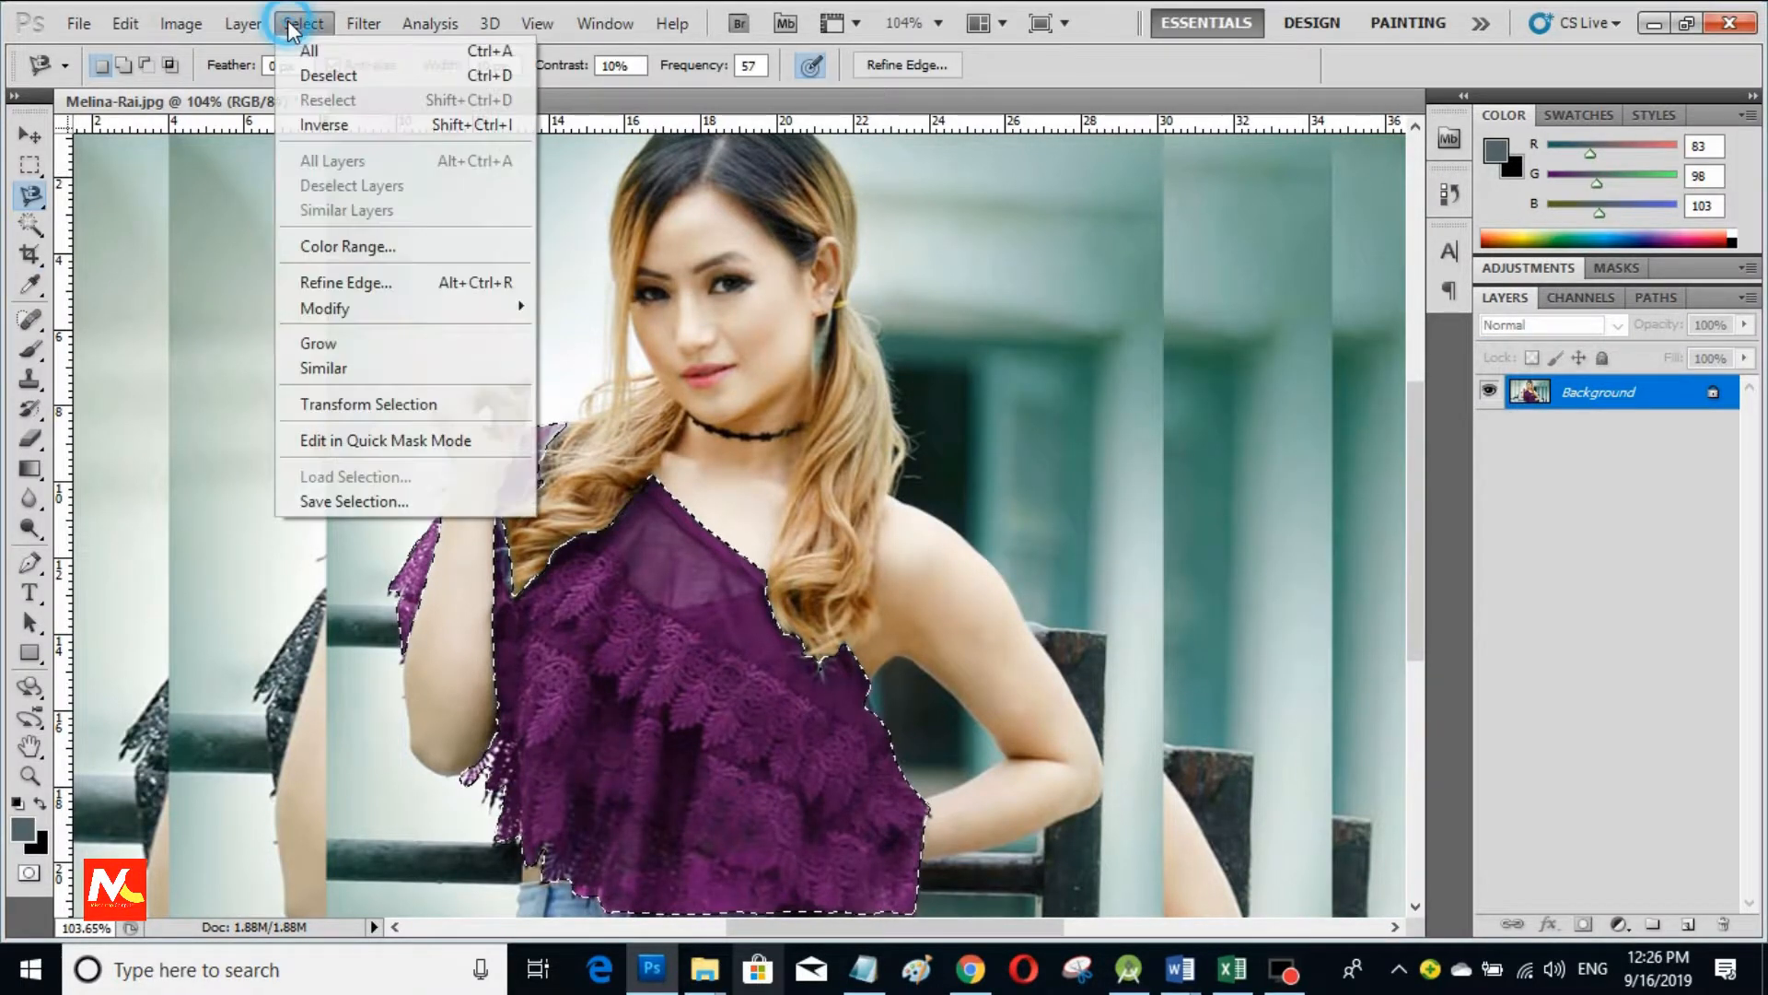
Step: Apply Selective Color to Magentas with Cyan -26, Magenta +4, Yellow +27 and more black
mouse_move(182, 24)
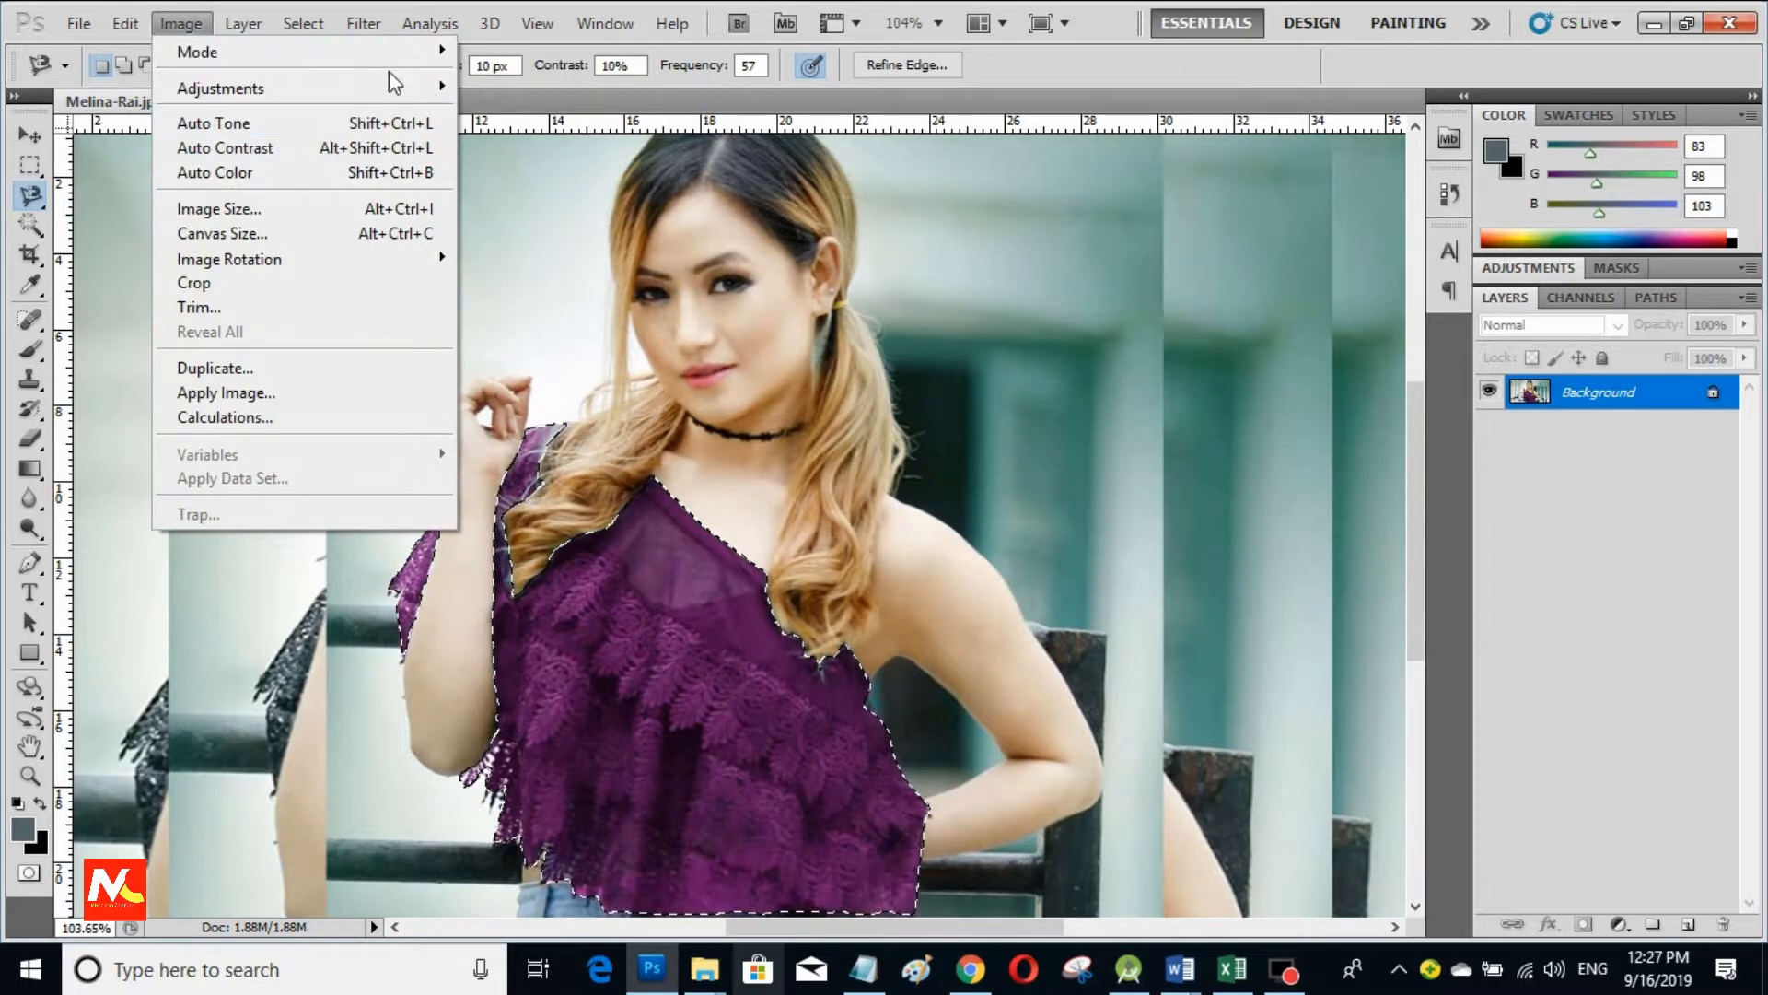
mouse_move(394, 85)
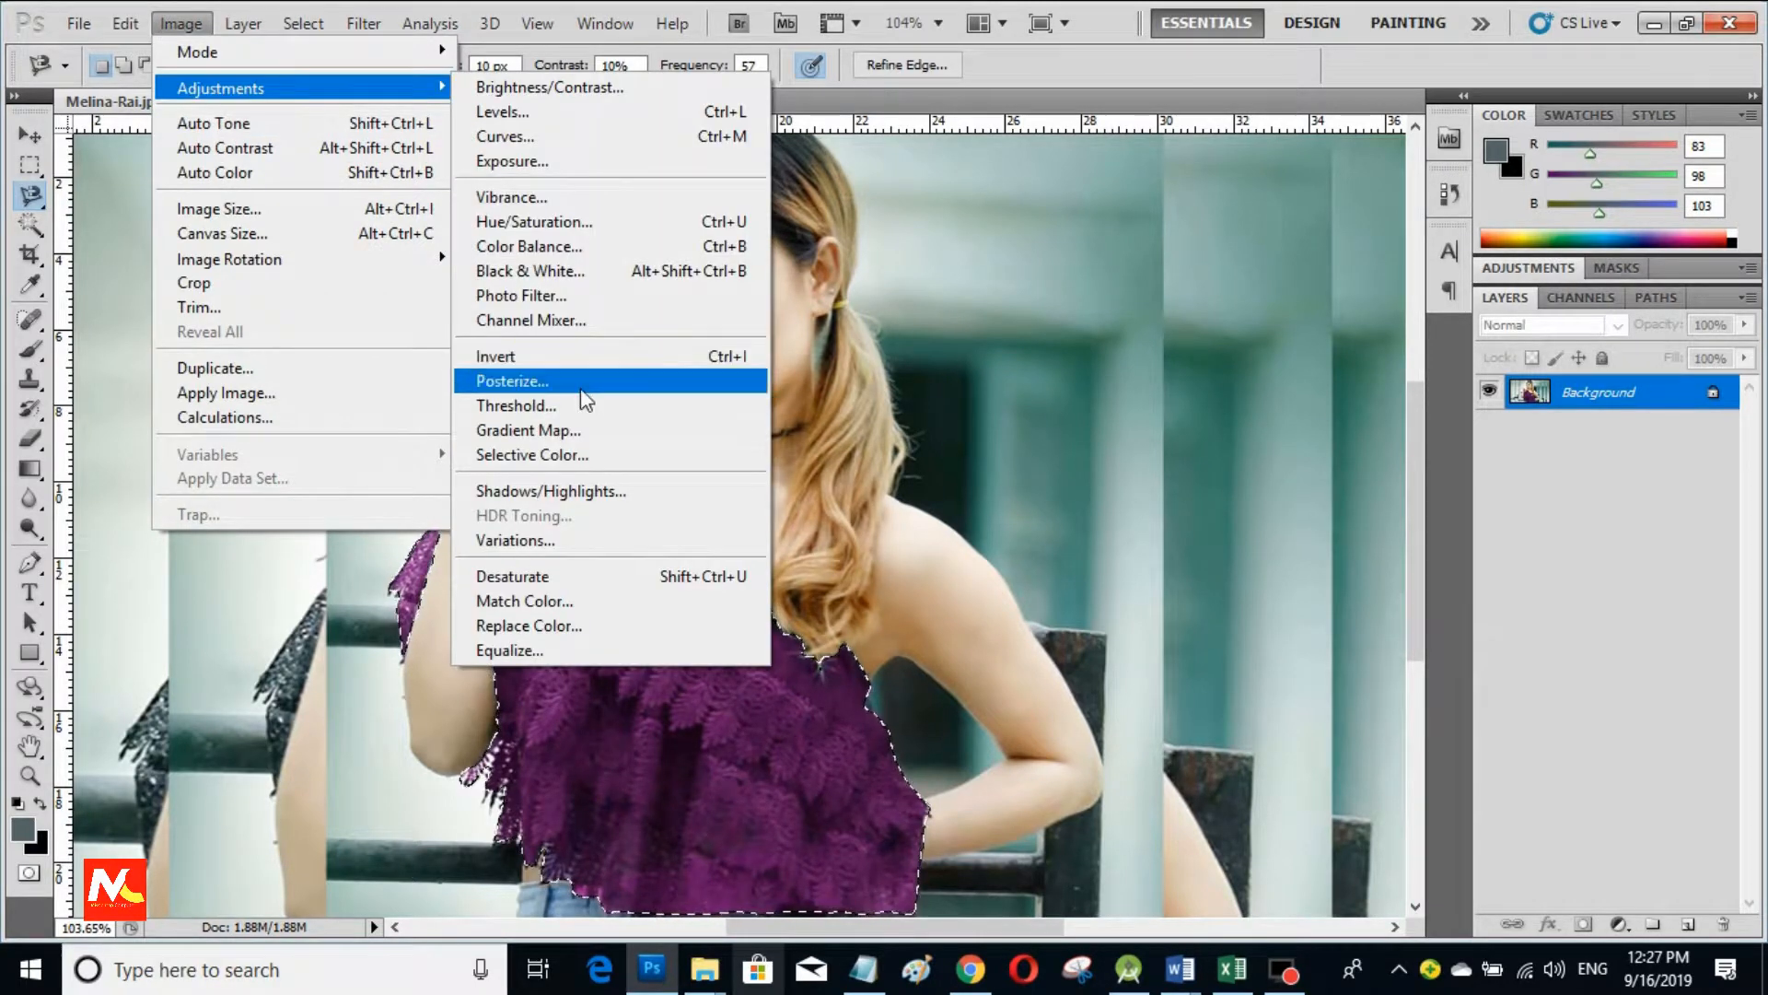
click(576, 454)
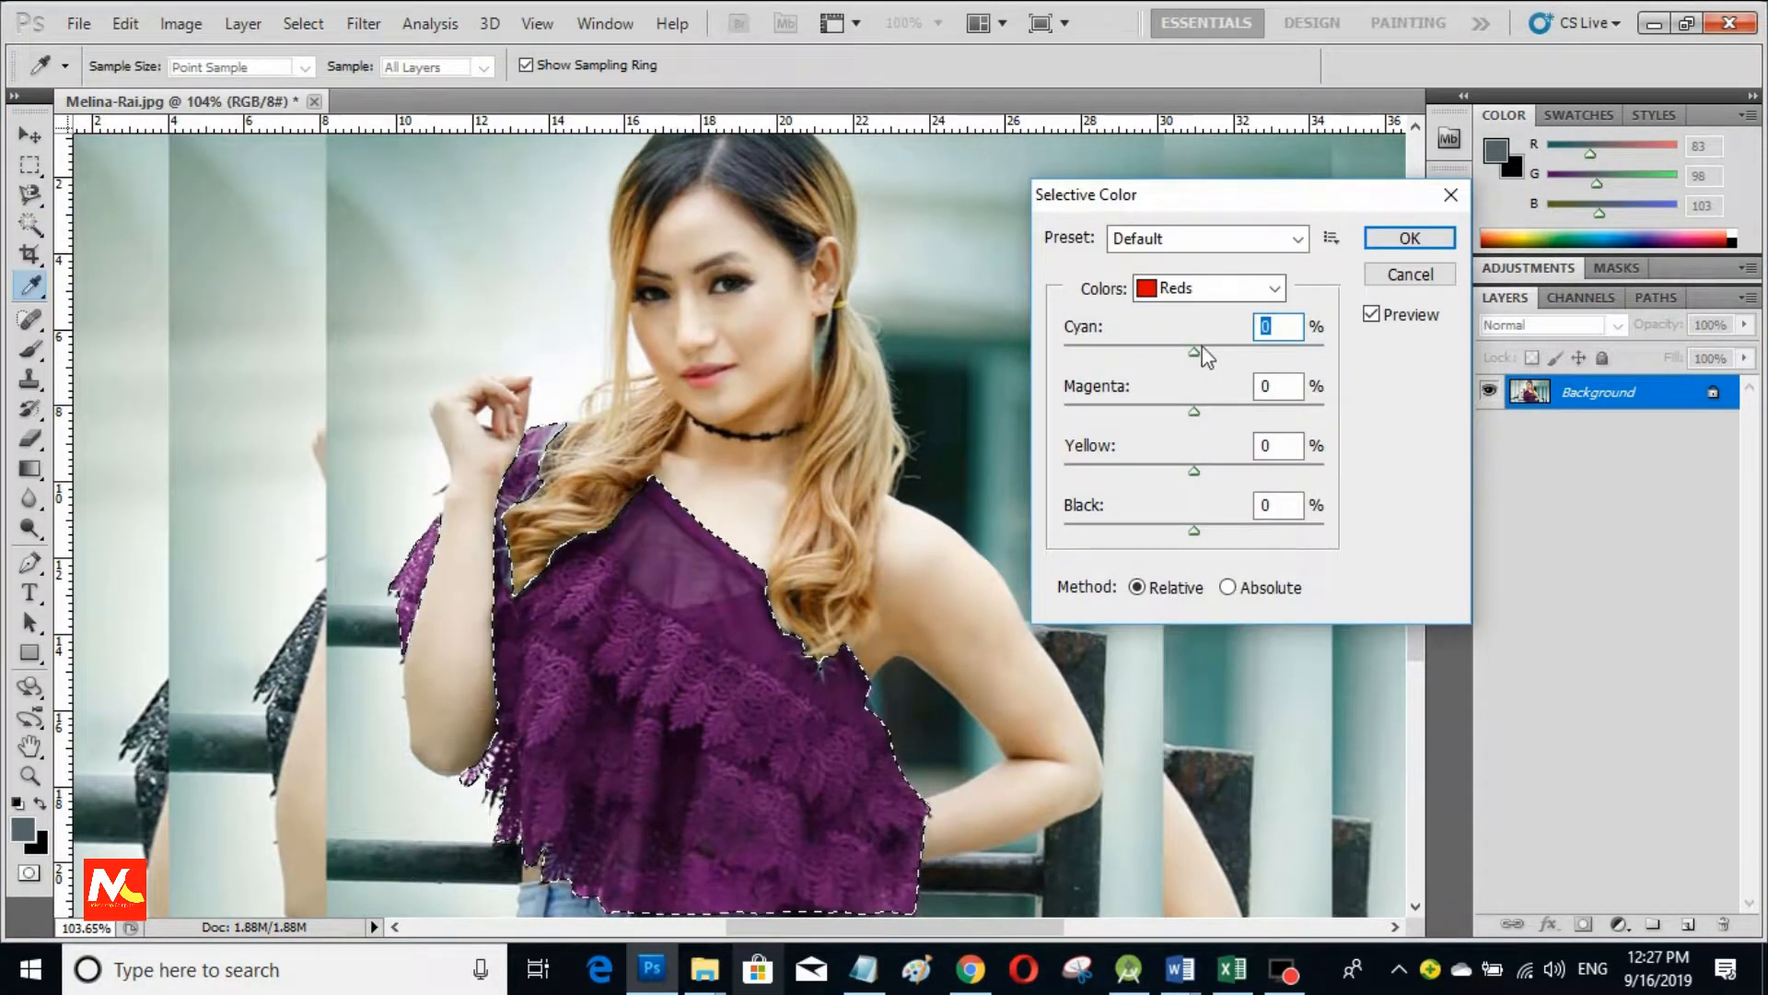
click(1225, 288)
click(1220, 435)
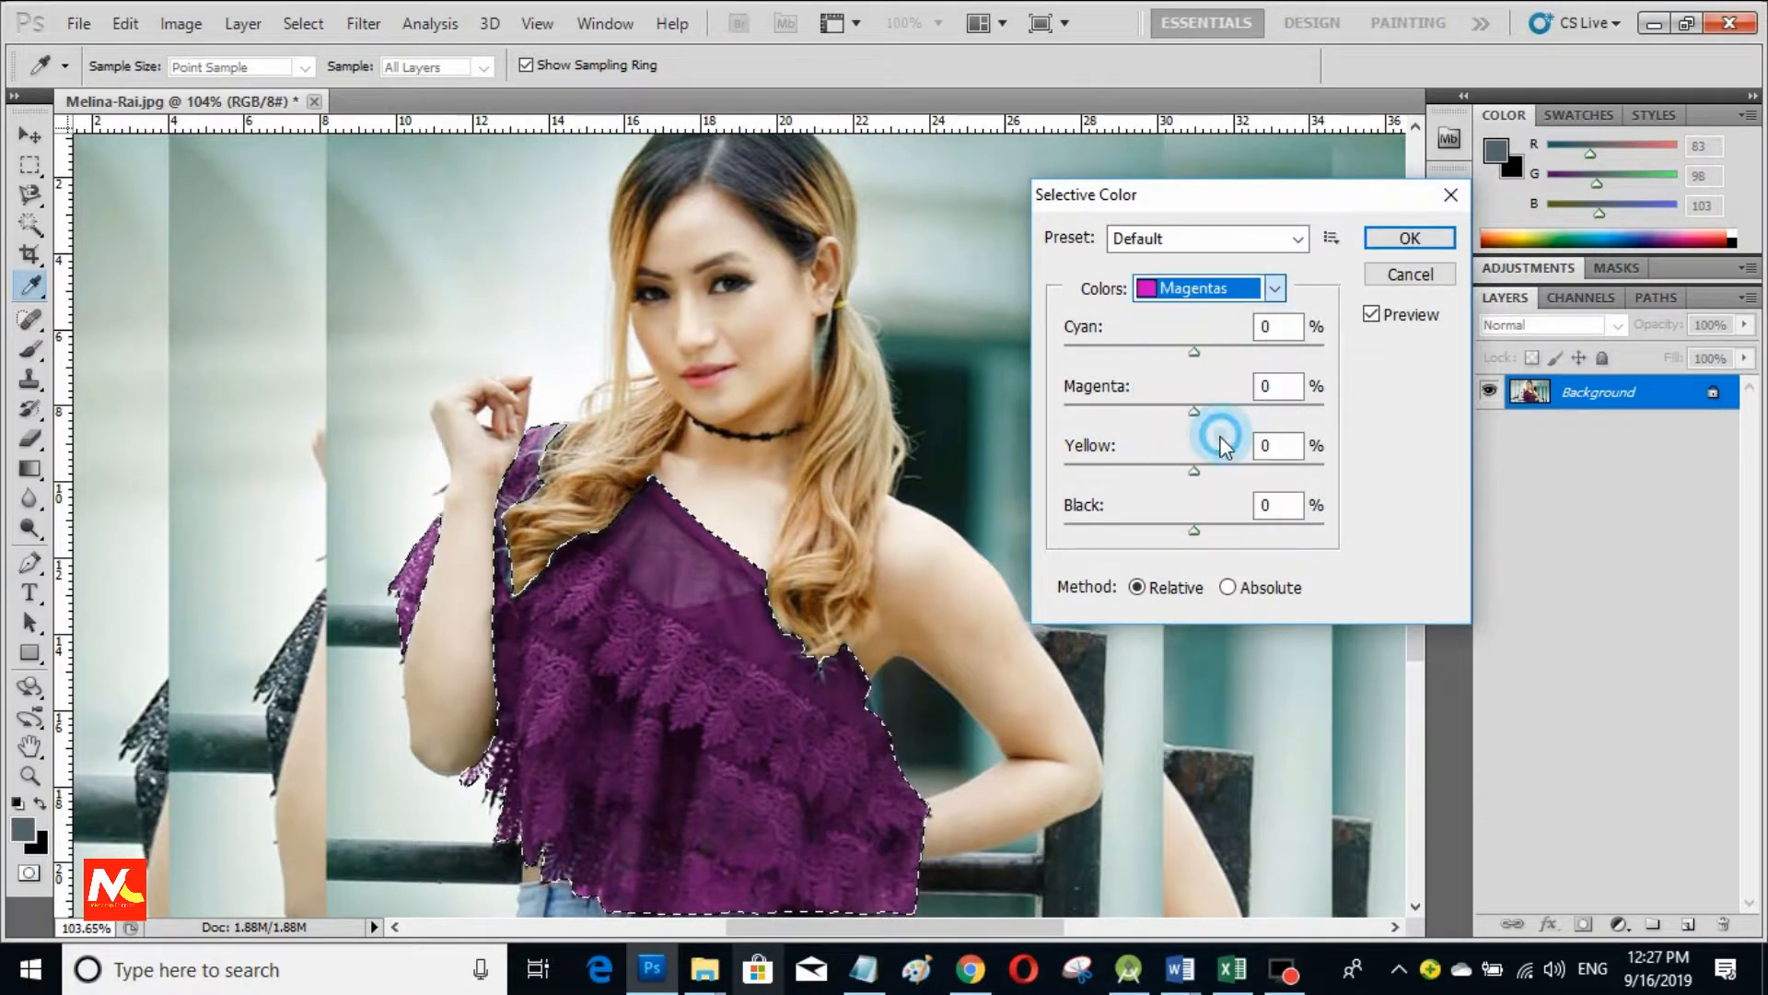
drag(1195, 352, 1199, 411)
mouse_move(1194, 472)
mouse_down()
mouse_move(1219, 474)
mouse_move(1155, 472)
mouse_move(1228, 471)
mouse_up()
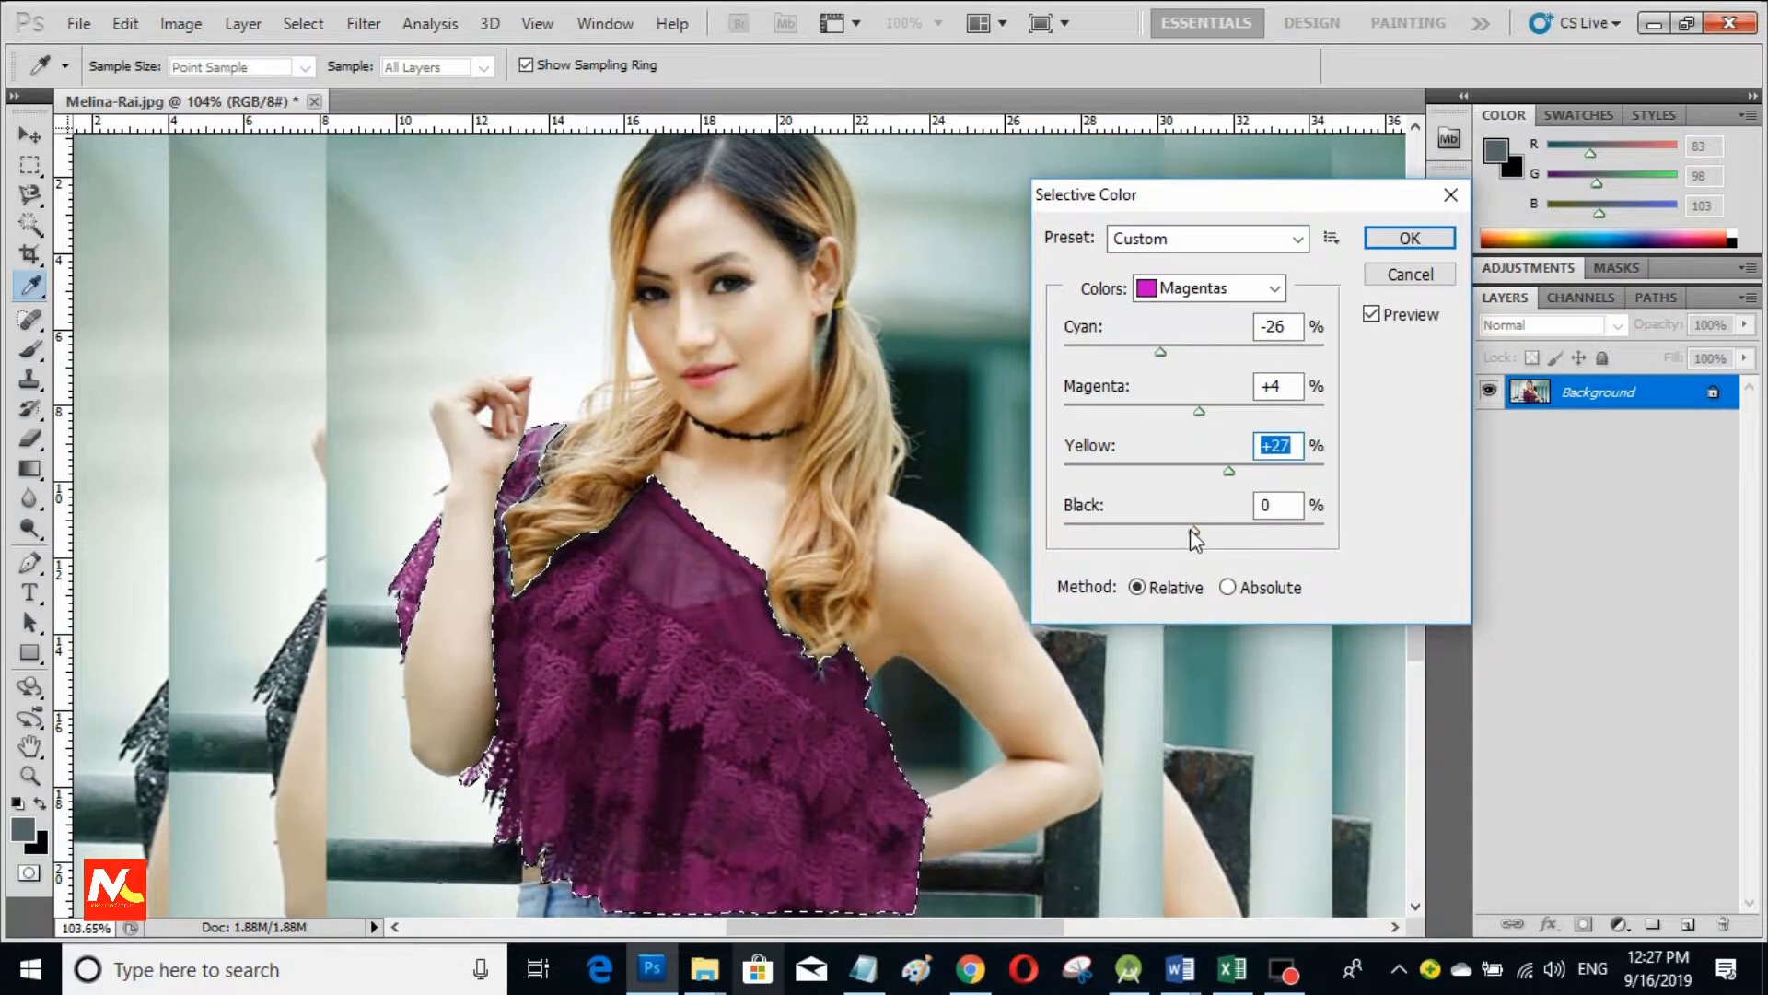
mouse_move(1195, 529)
mouse_down()
mouse_move(1250, 528)
mouse_move(1147, 528)
mouse_move(1197, 529)
mouse_up()
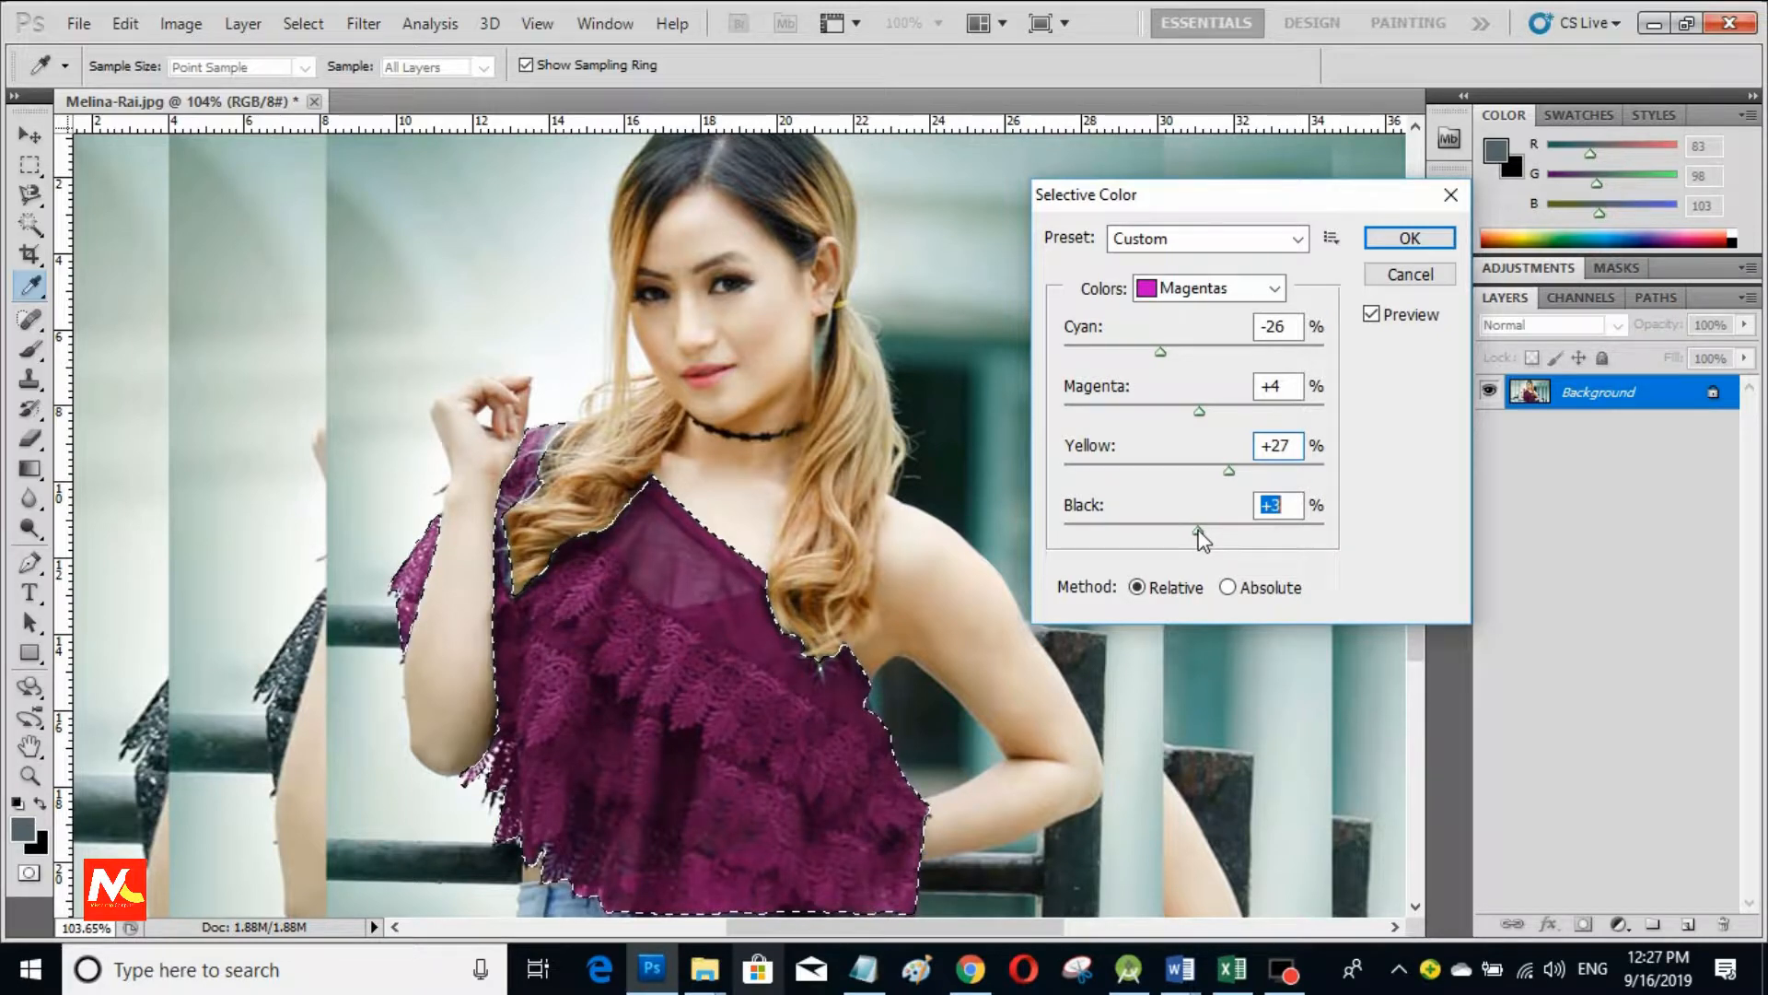
key(Return)
Step: Apply Hue/Saturation with Hue +7, Saturation +34 and Lightness +7 to the lace top
key(l)
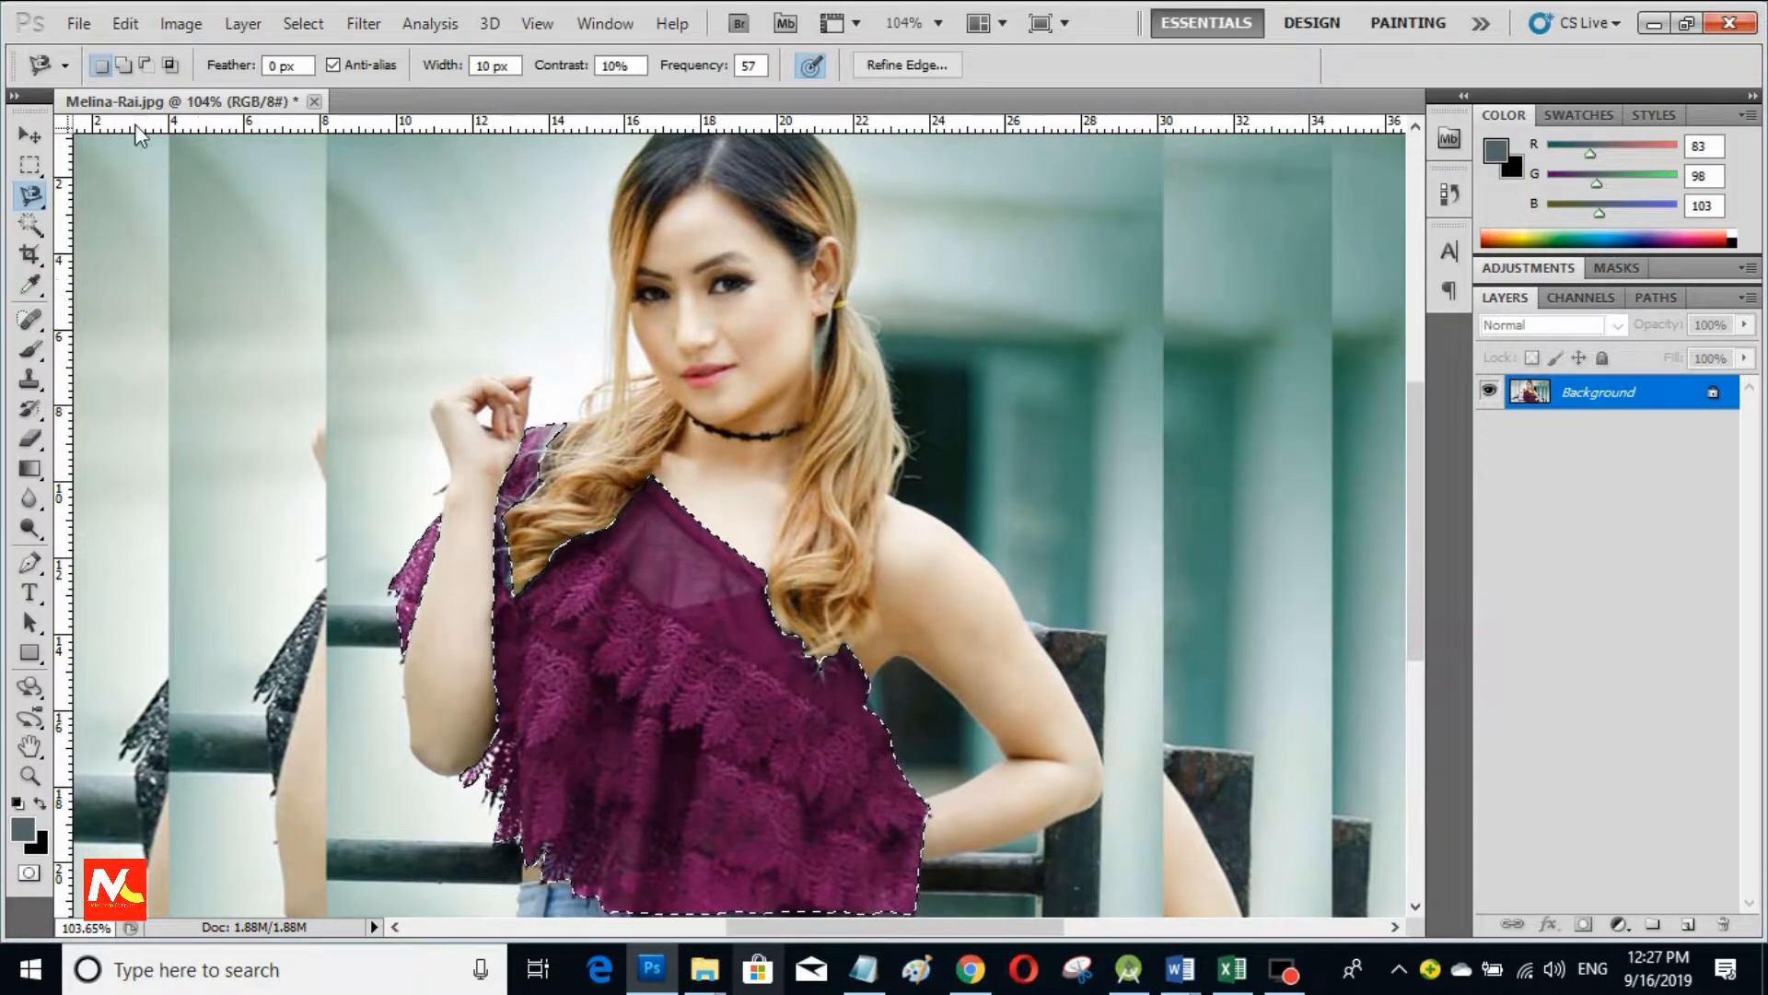
click(181, 23)
click(354, 89)
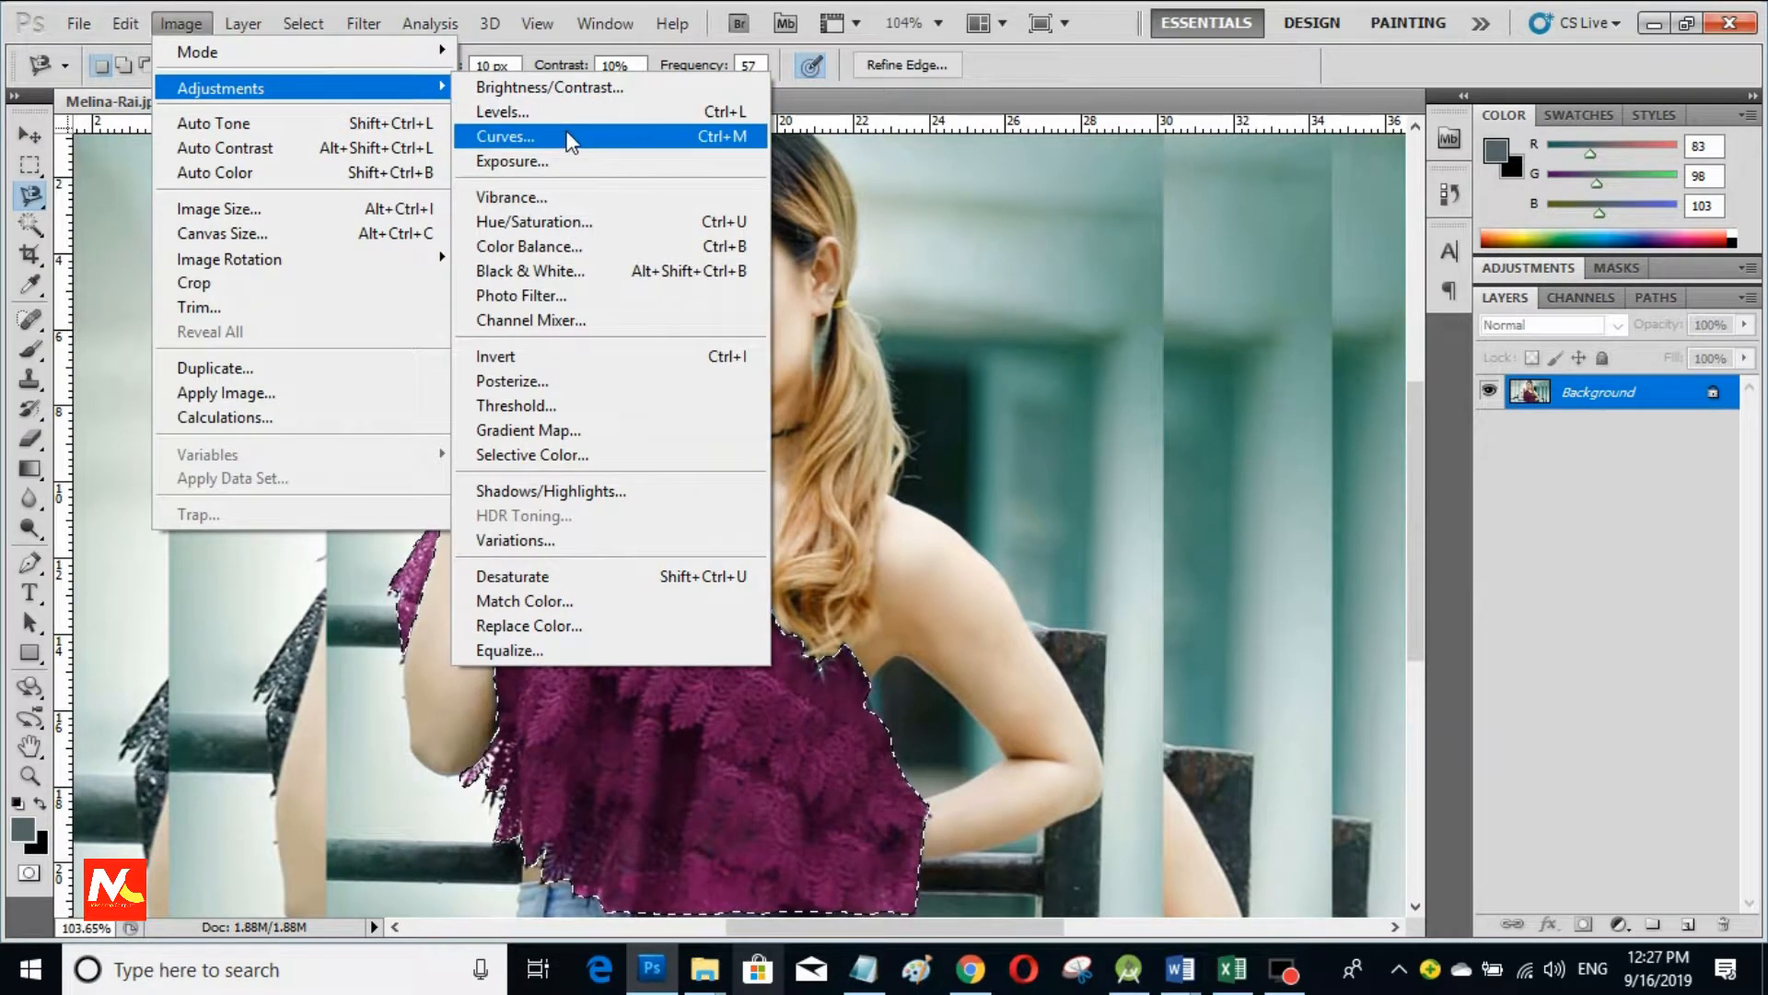
click(595, 221)
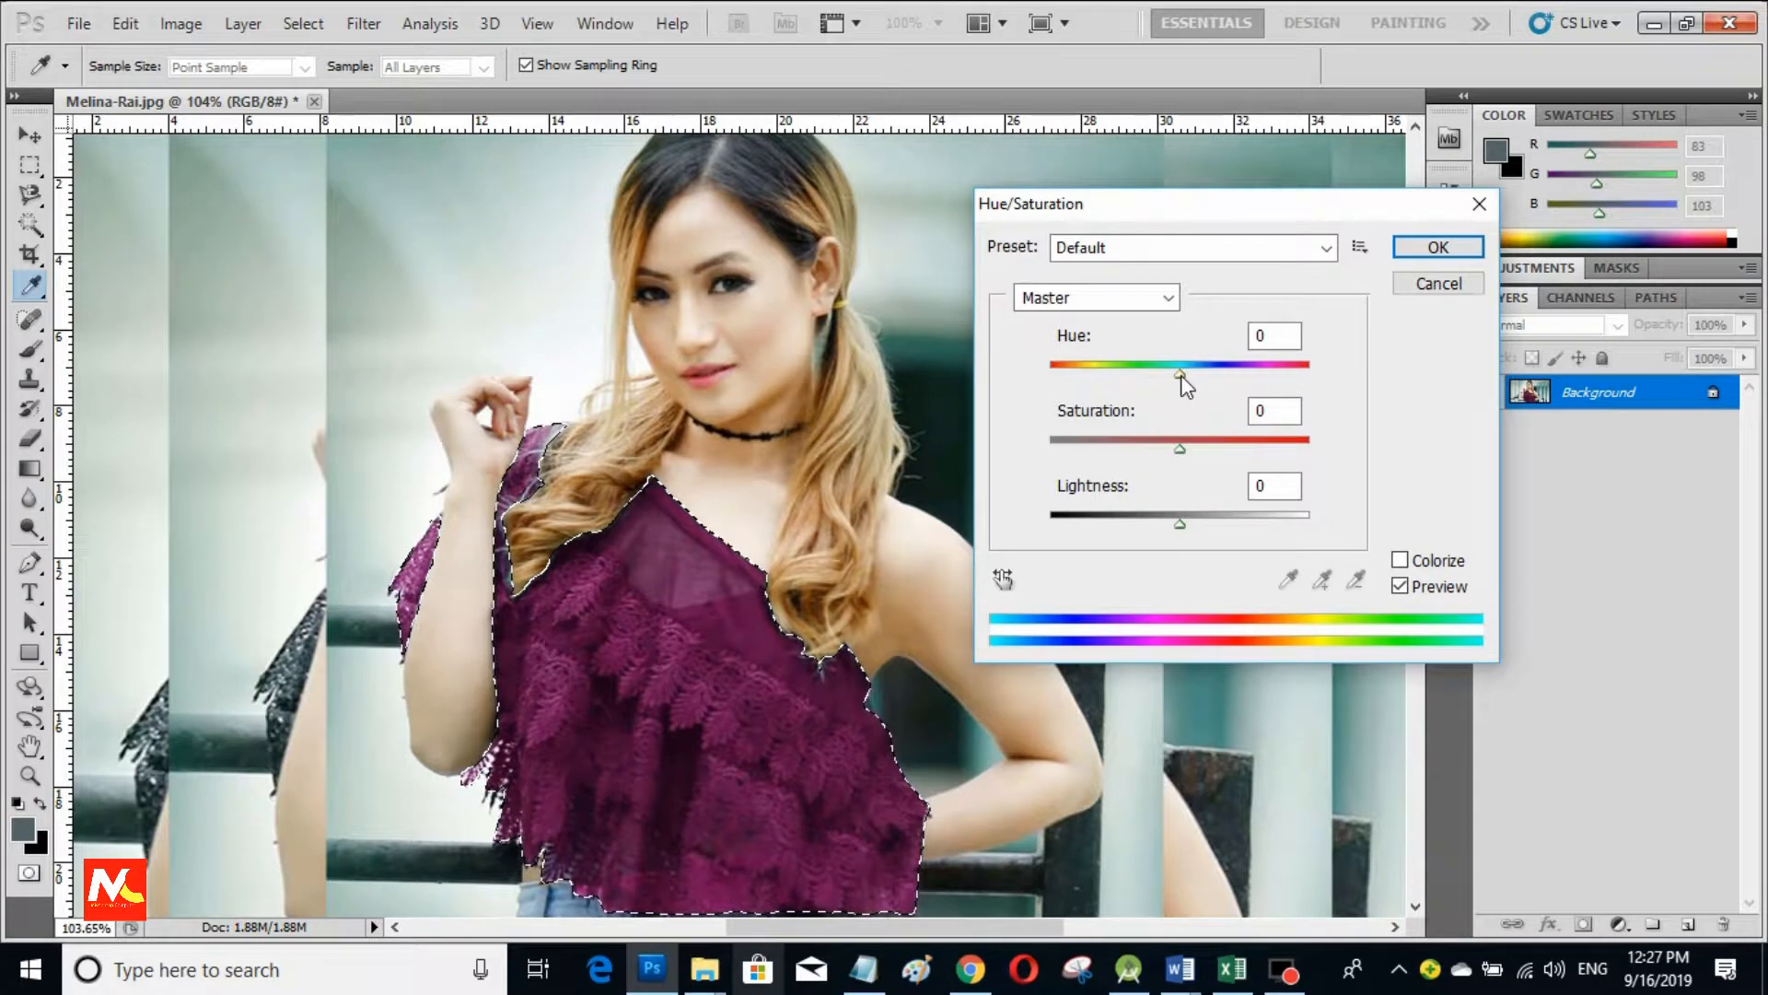
drag(1182, 375, 1216, 376)
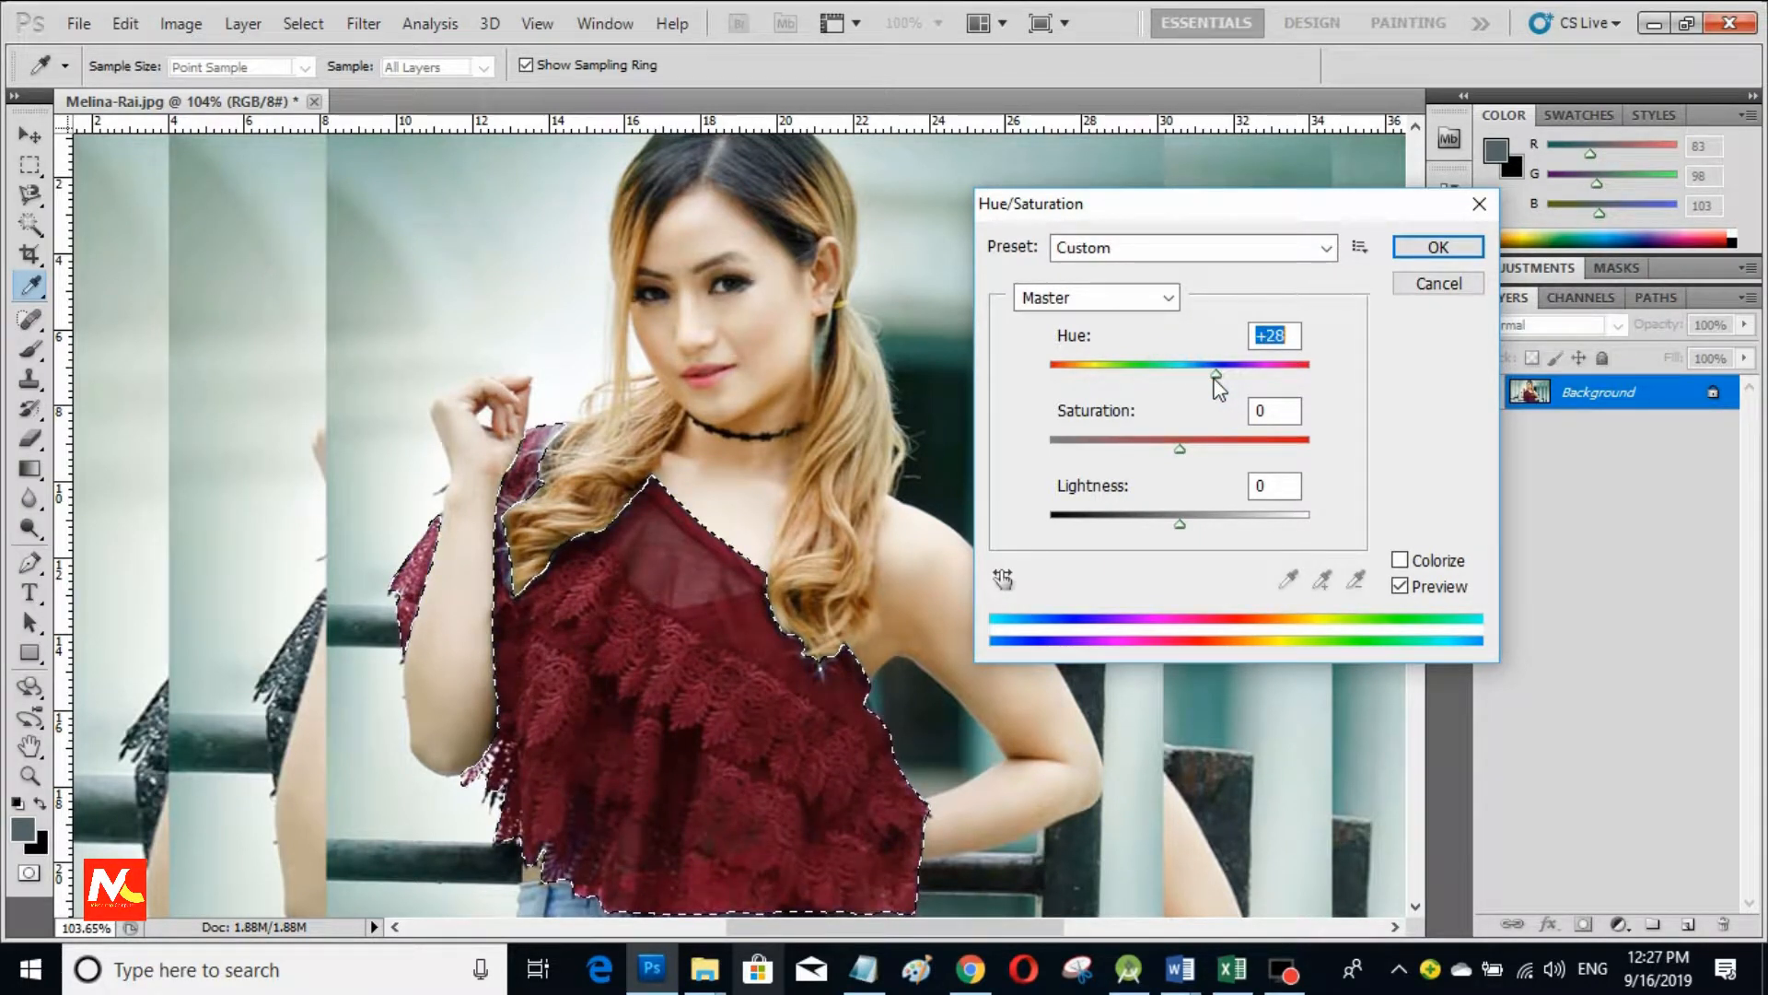
mouse_move(1217, 376)
mouse_down()
mouse_move(1034, 394)
mouse_move(1362, 375)
mouse_move(1141, 378)
mouse_move(1191, 383)
mouse_up()
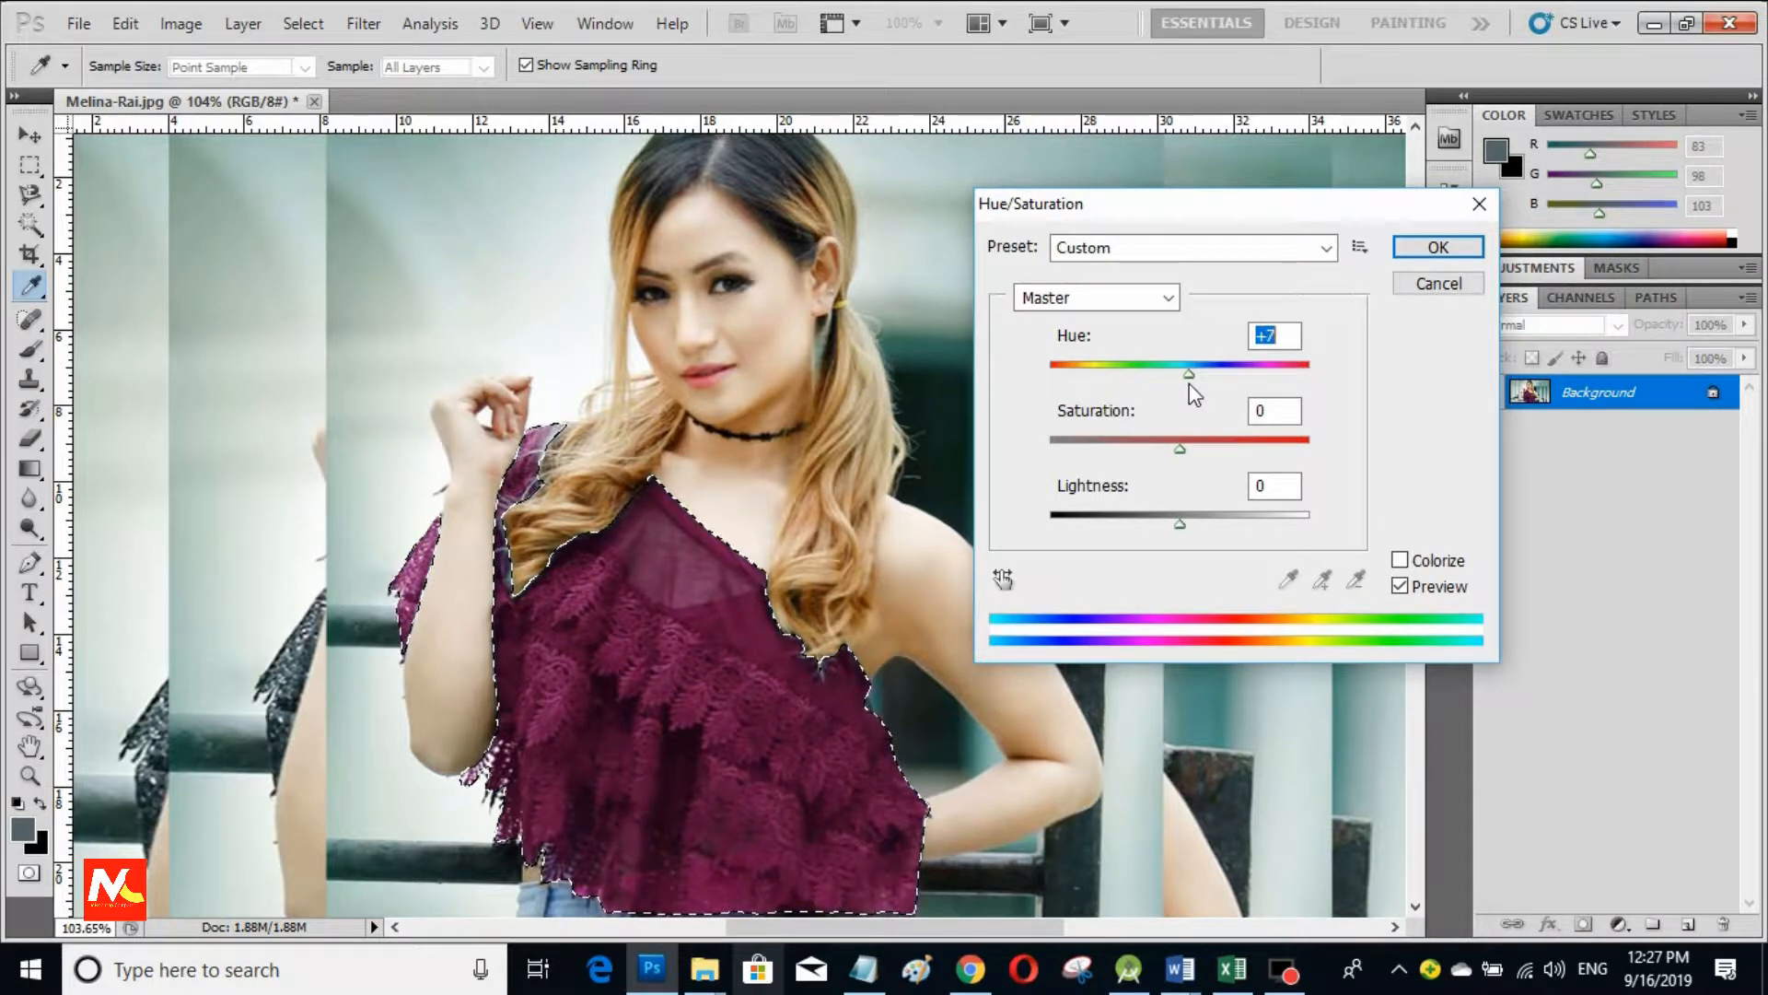
drag(1179, 449, 1224, 458)
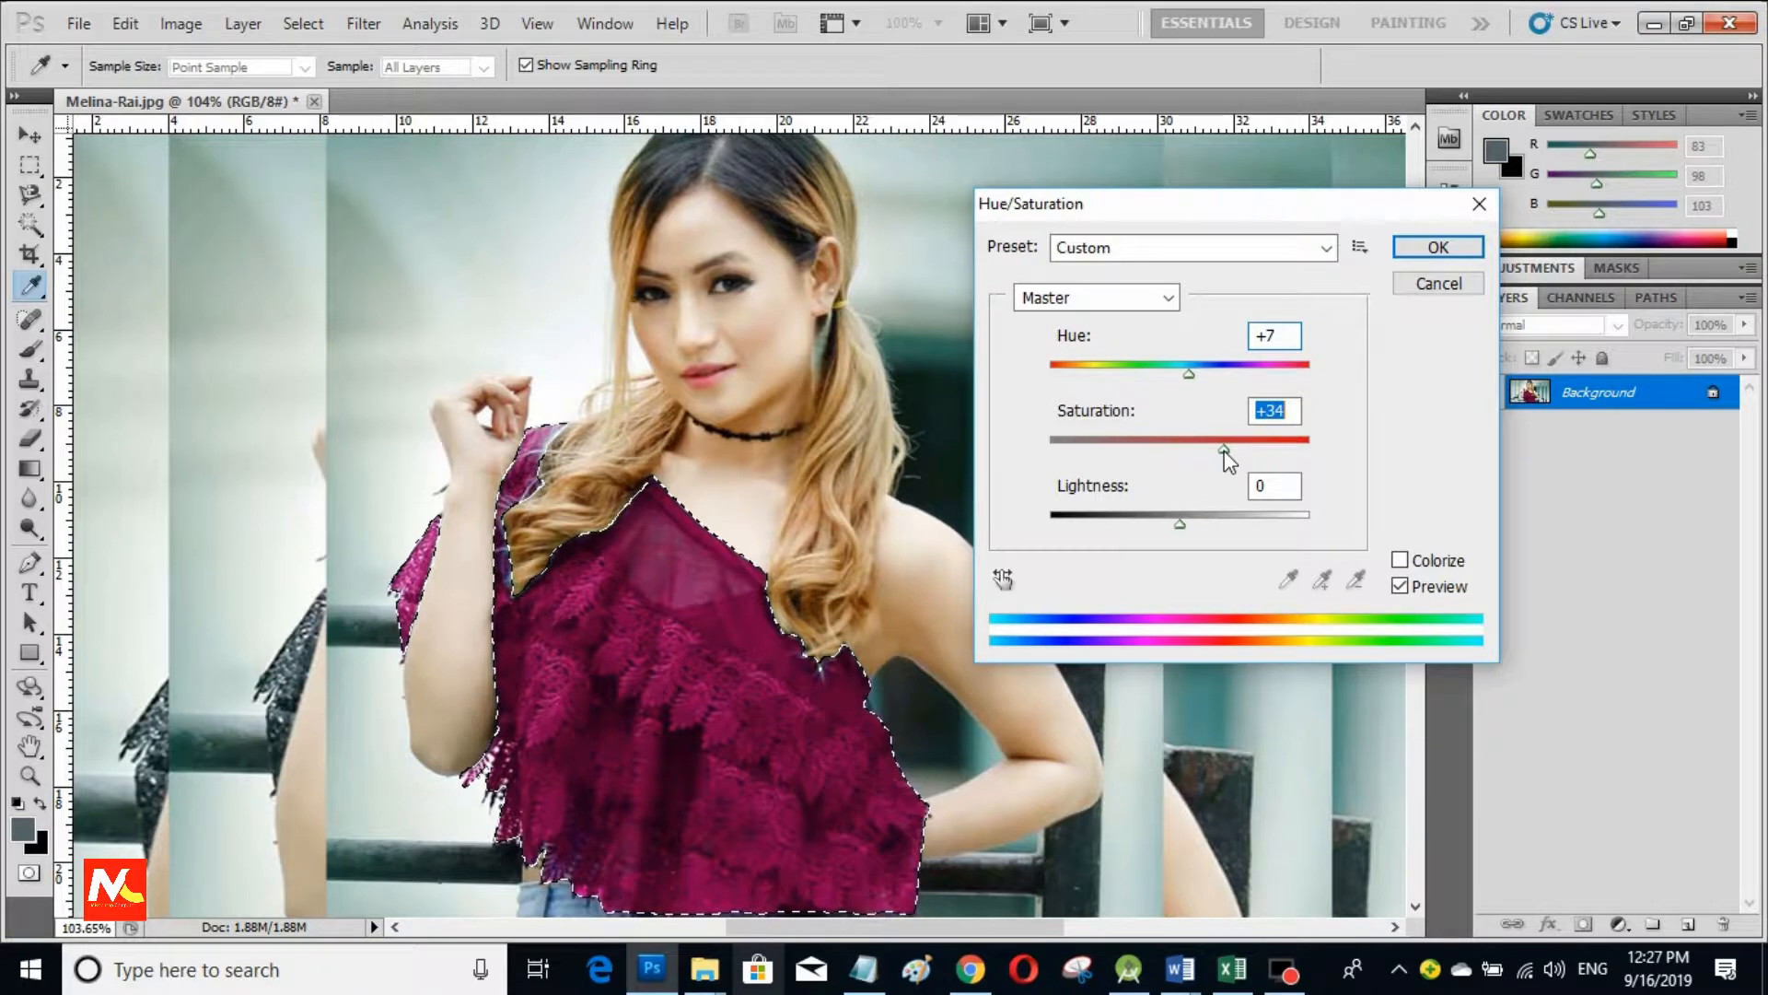
drag(1180, 523, 1188, 525)
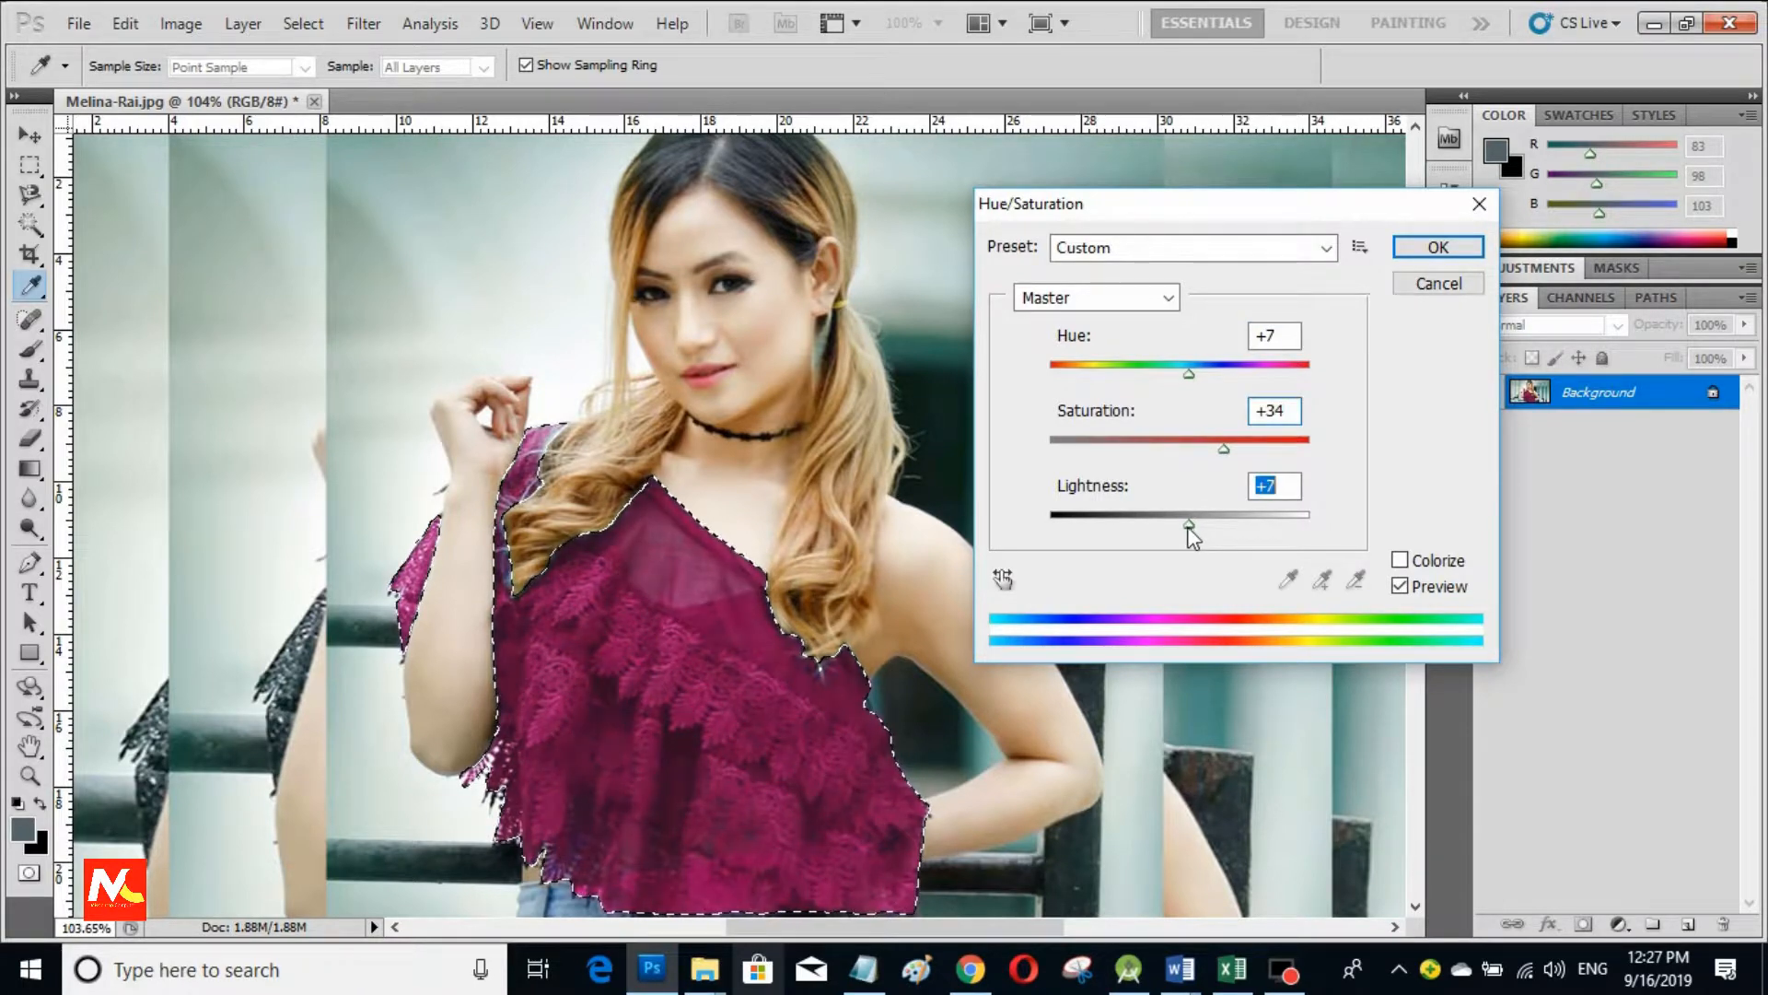
click(1423, 251)
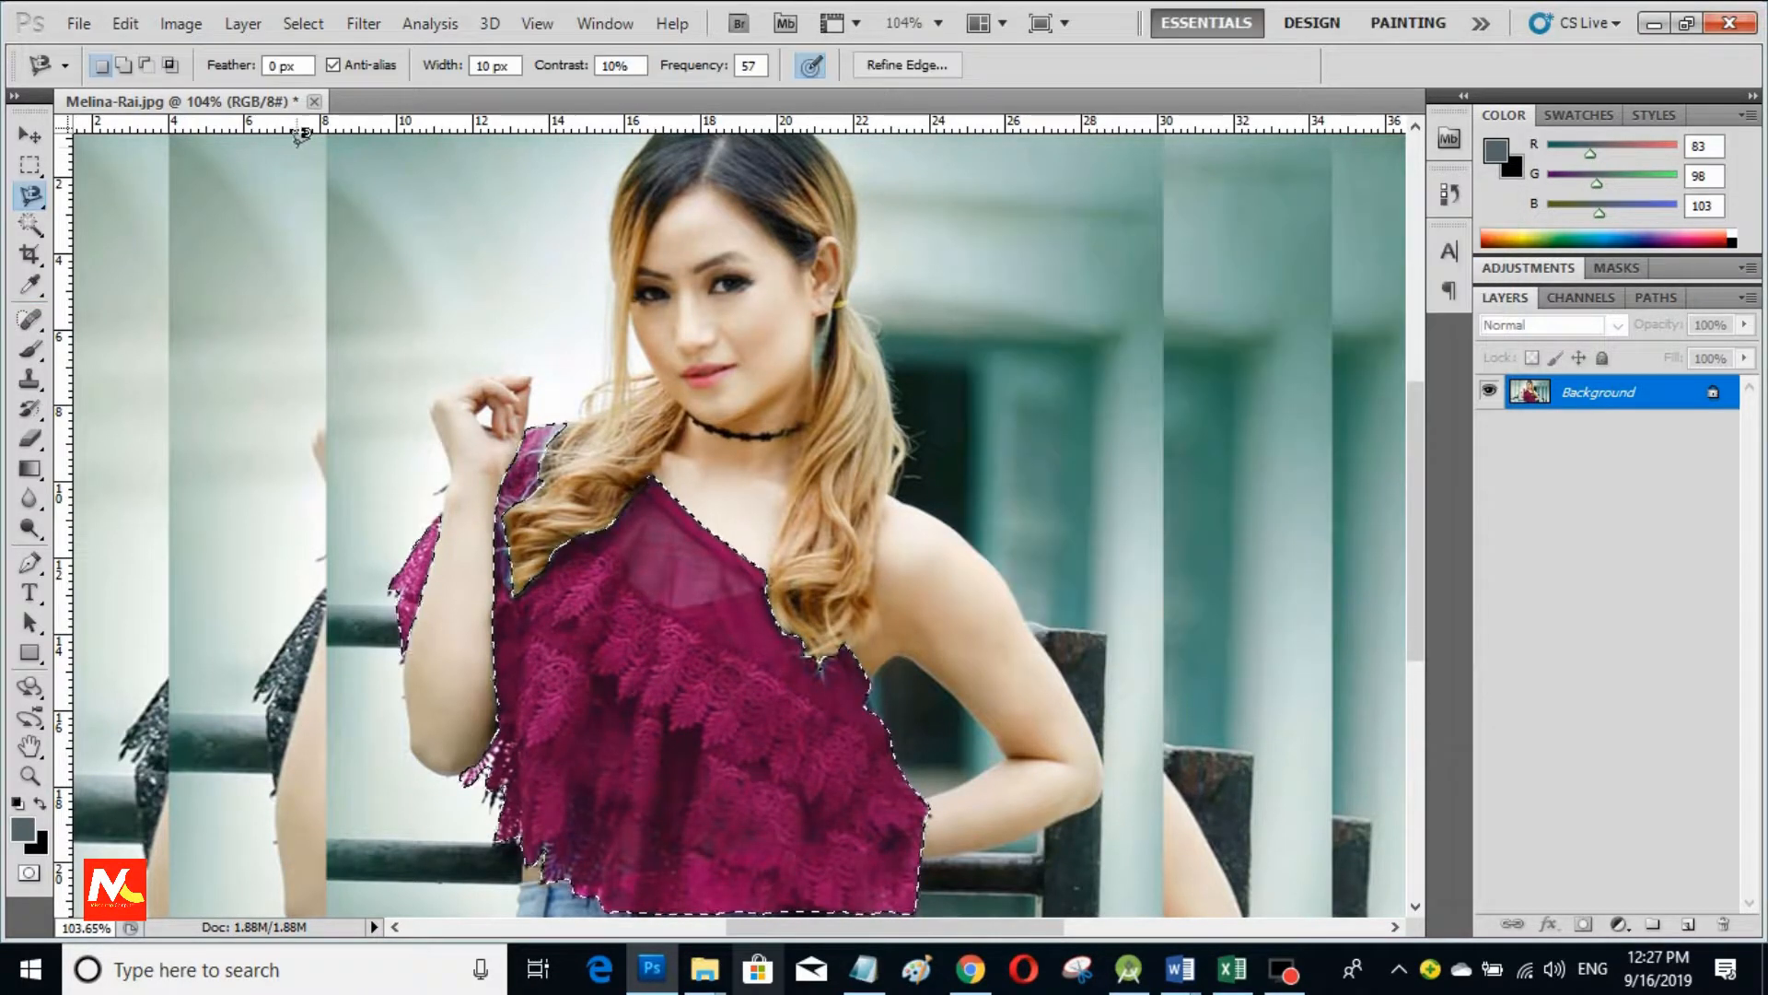
Step: Apply Brightness/Contrast with Brightness 35 and Contrast 31 to the lace top
click(217, 22)
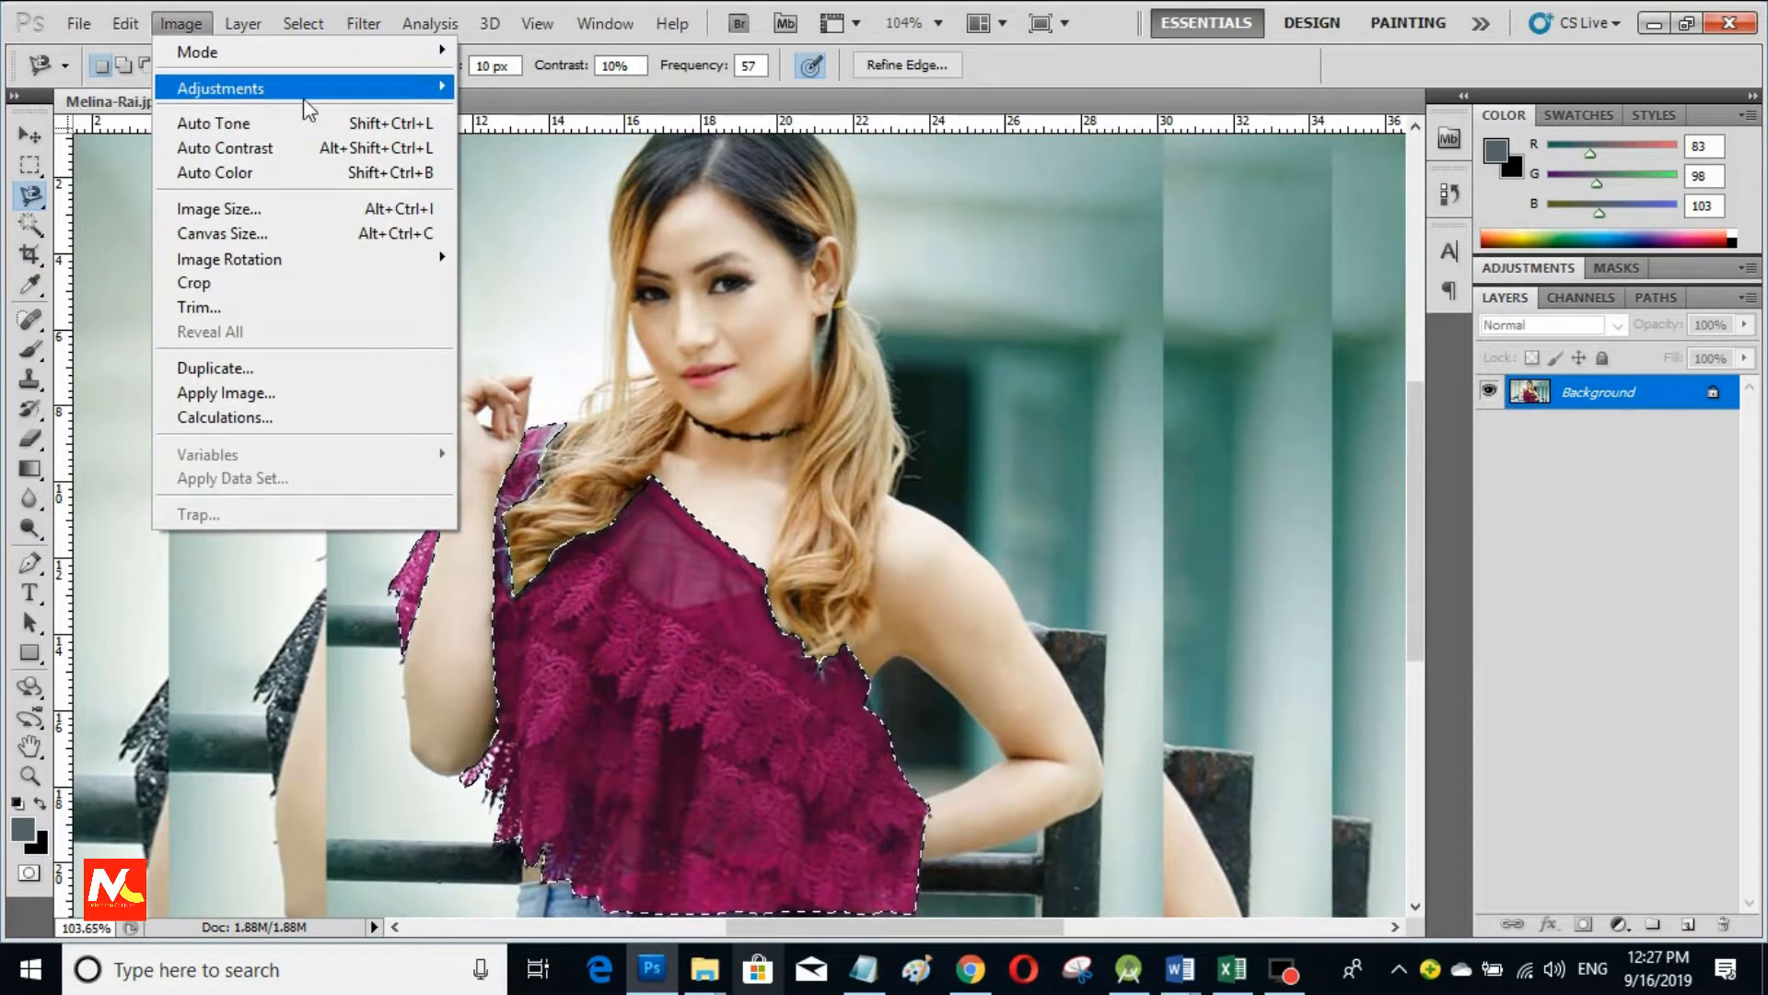
mouse_move(389, 89)
click(539, 89)
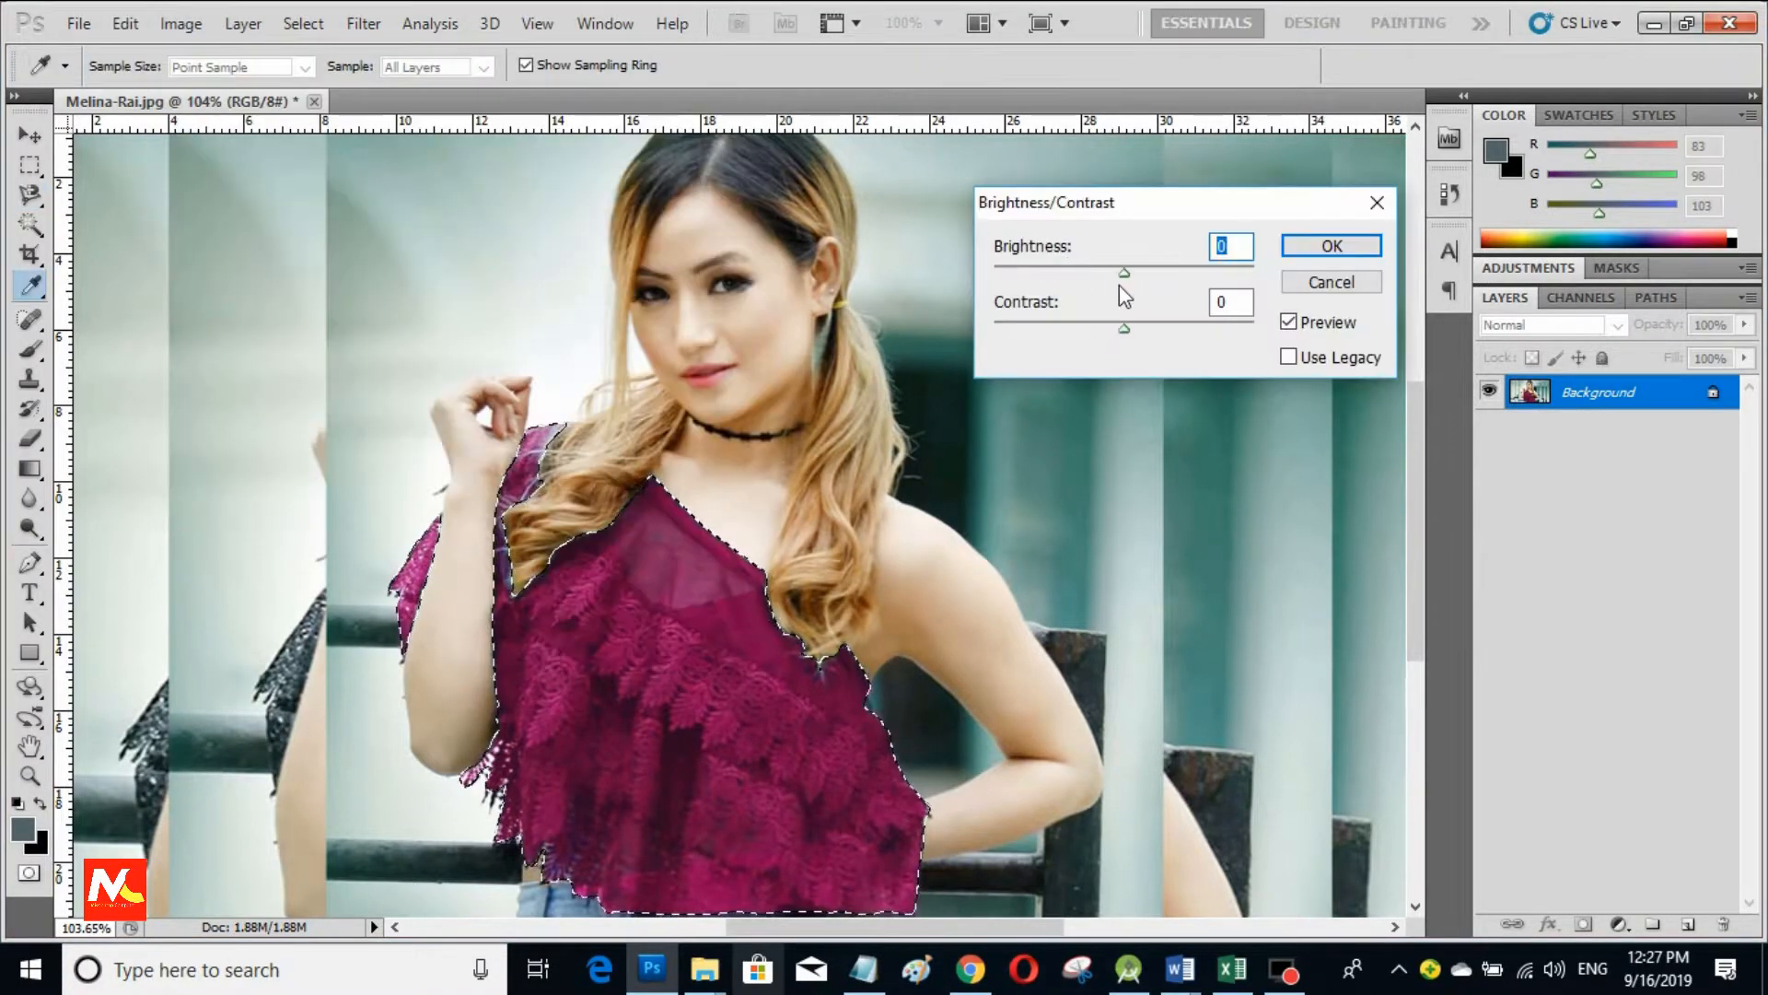
drag(1124, 276, 1164, 329)
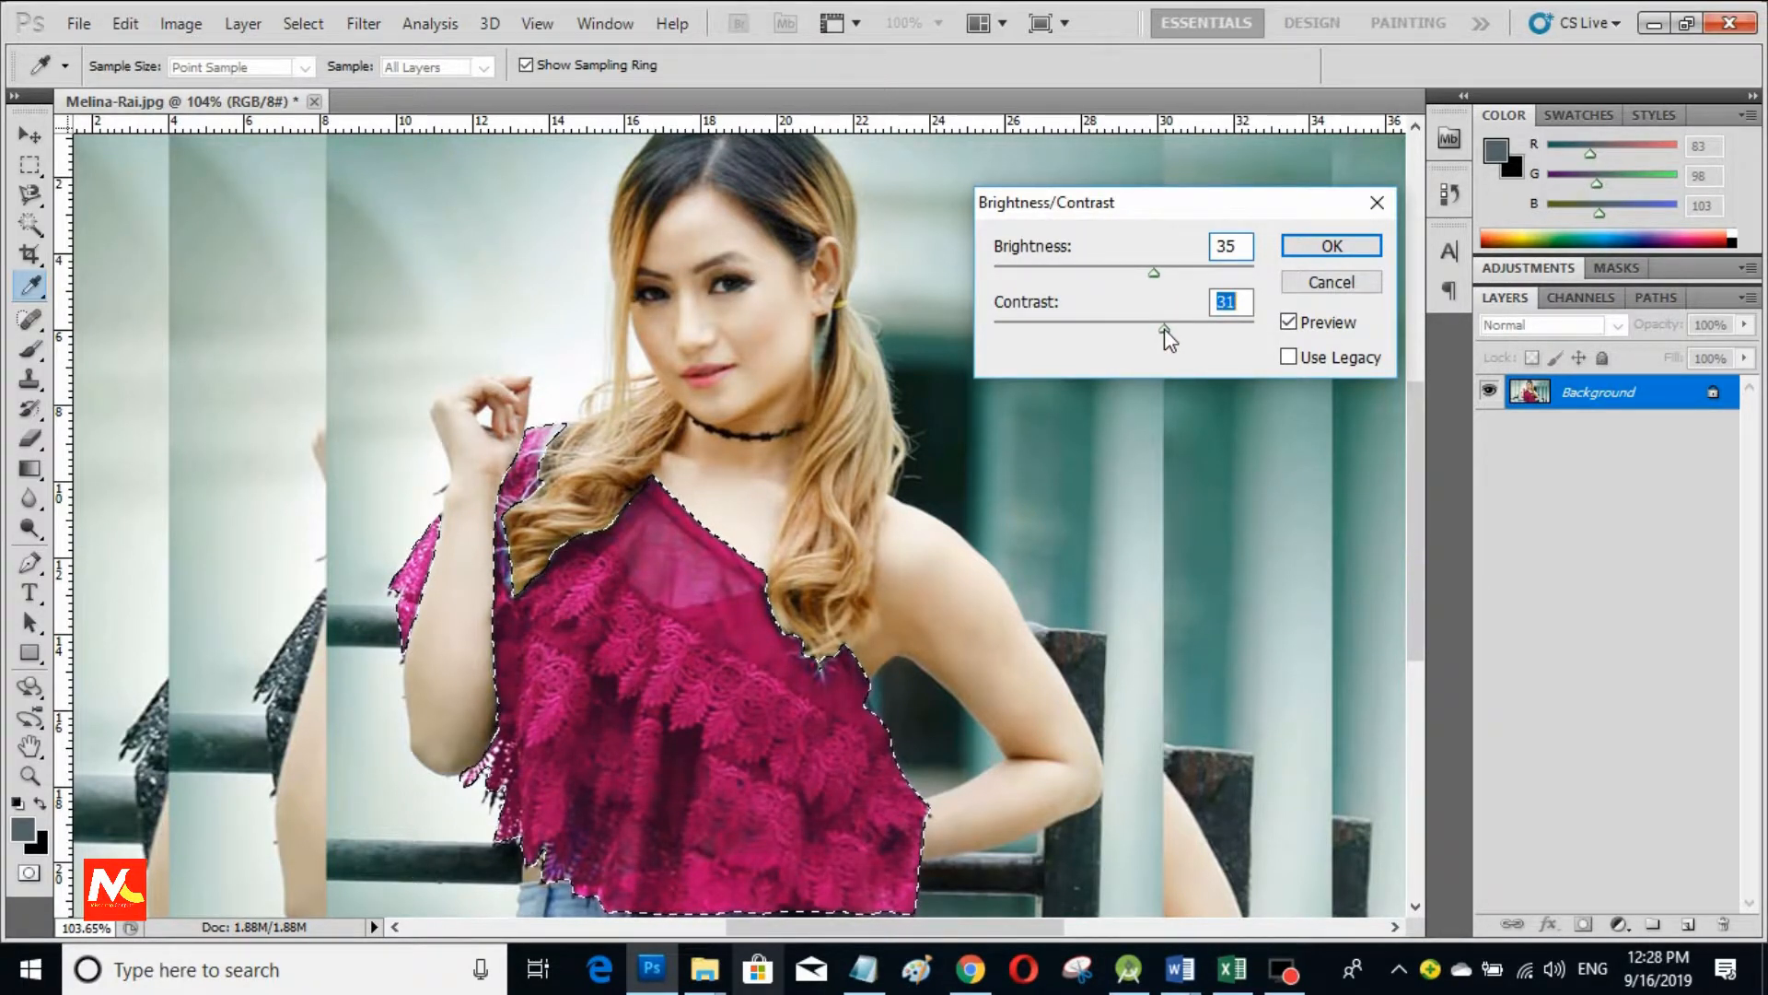
click(1339, 245)
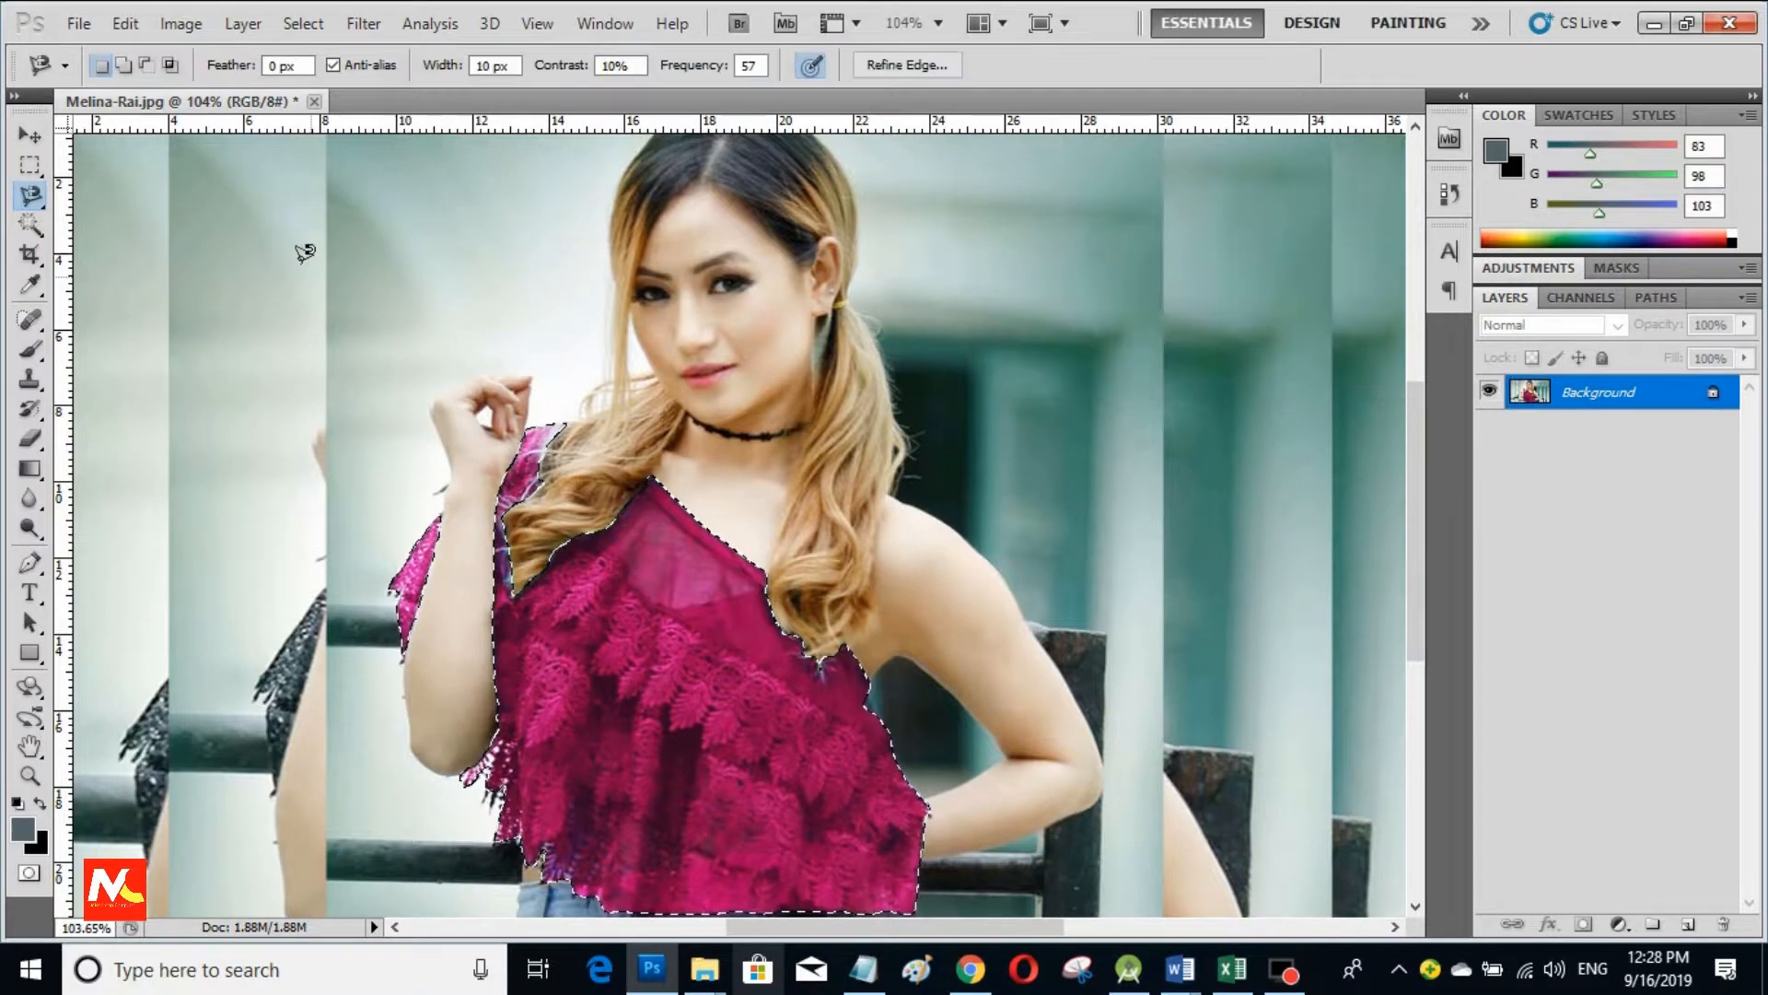
Step: Apply a midtone Color Balance of +62, +46, -21 to turn the top crimson
click(182, 24)
mouse_move(359, 86)
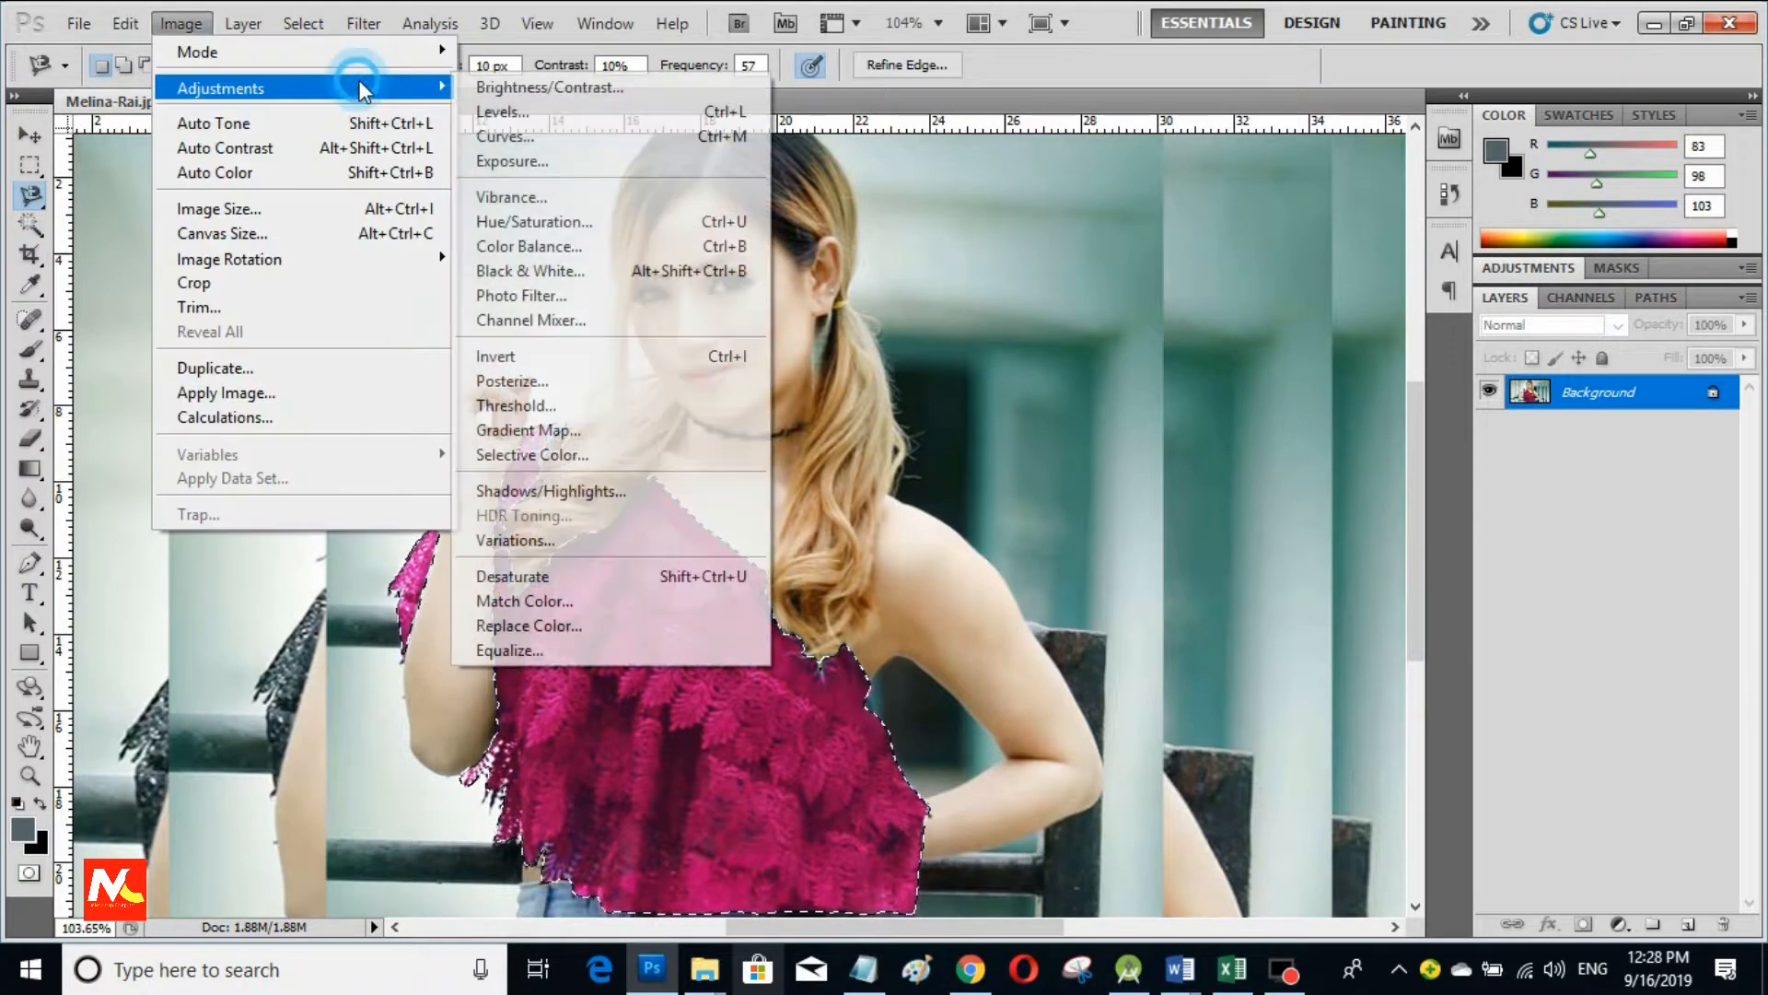
click(707, 247)
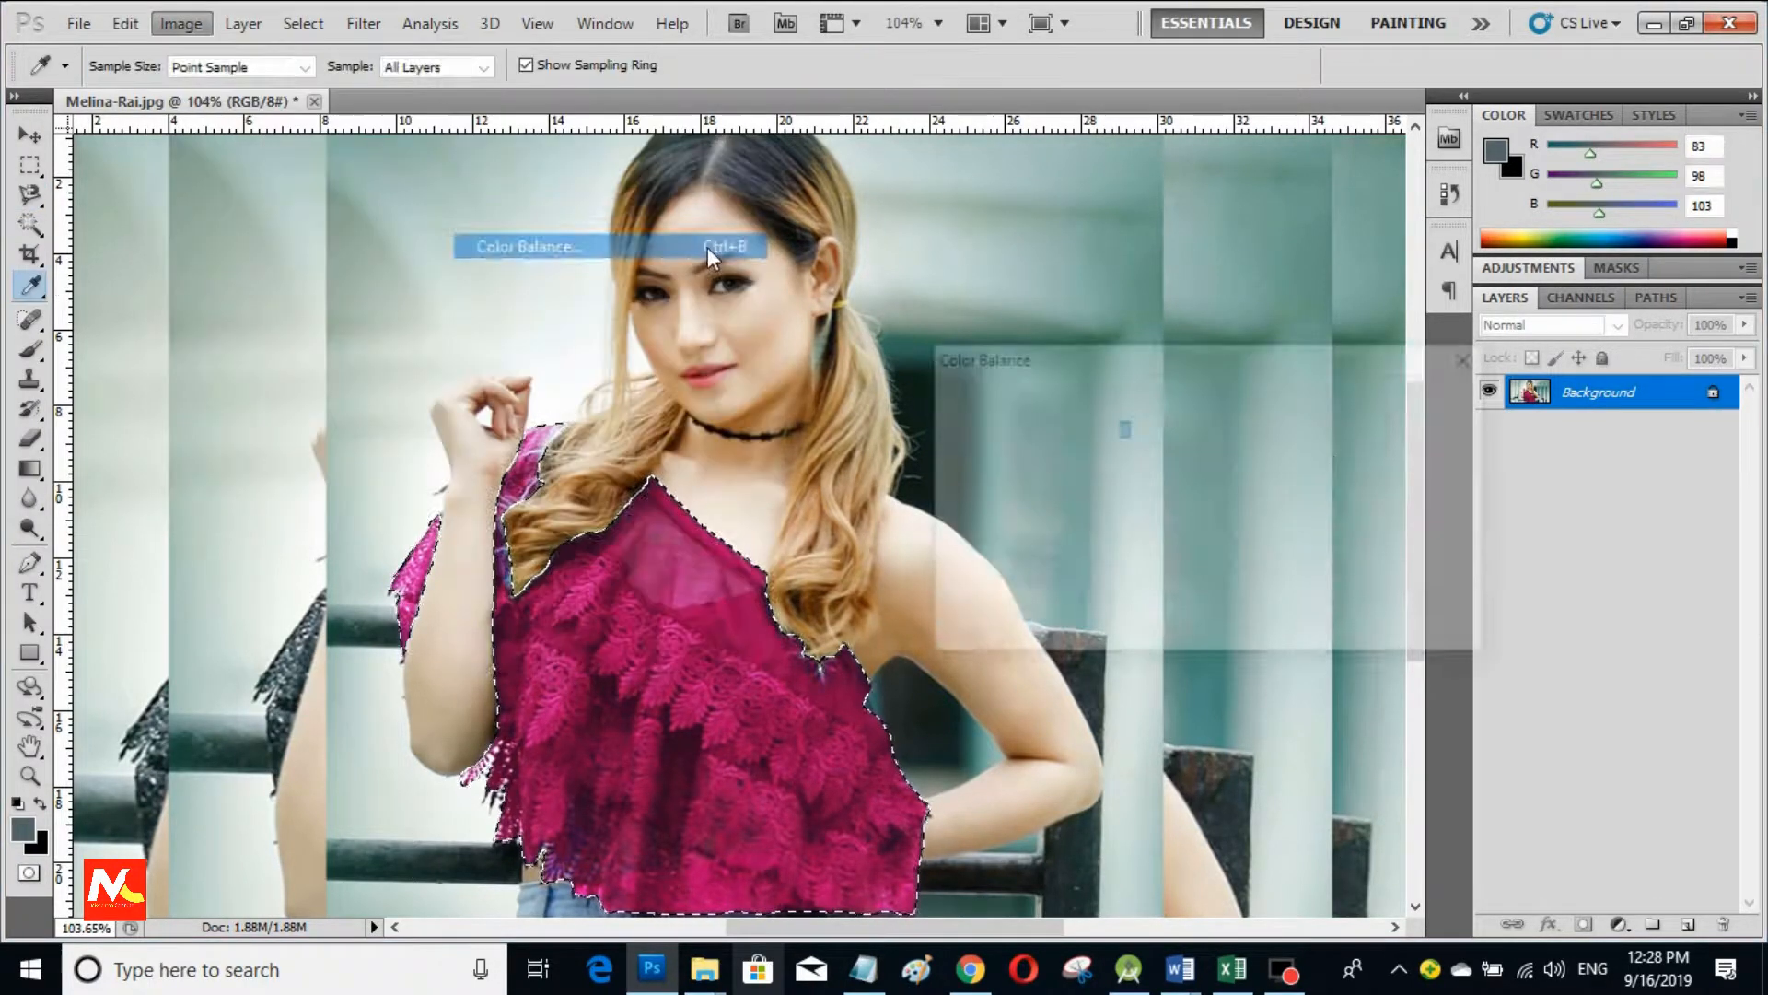
drag(1162, 470, 1134, 536)
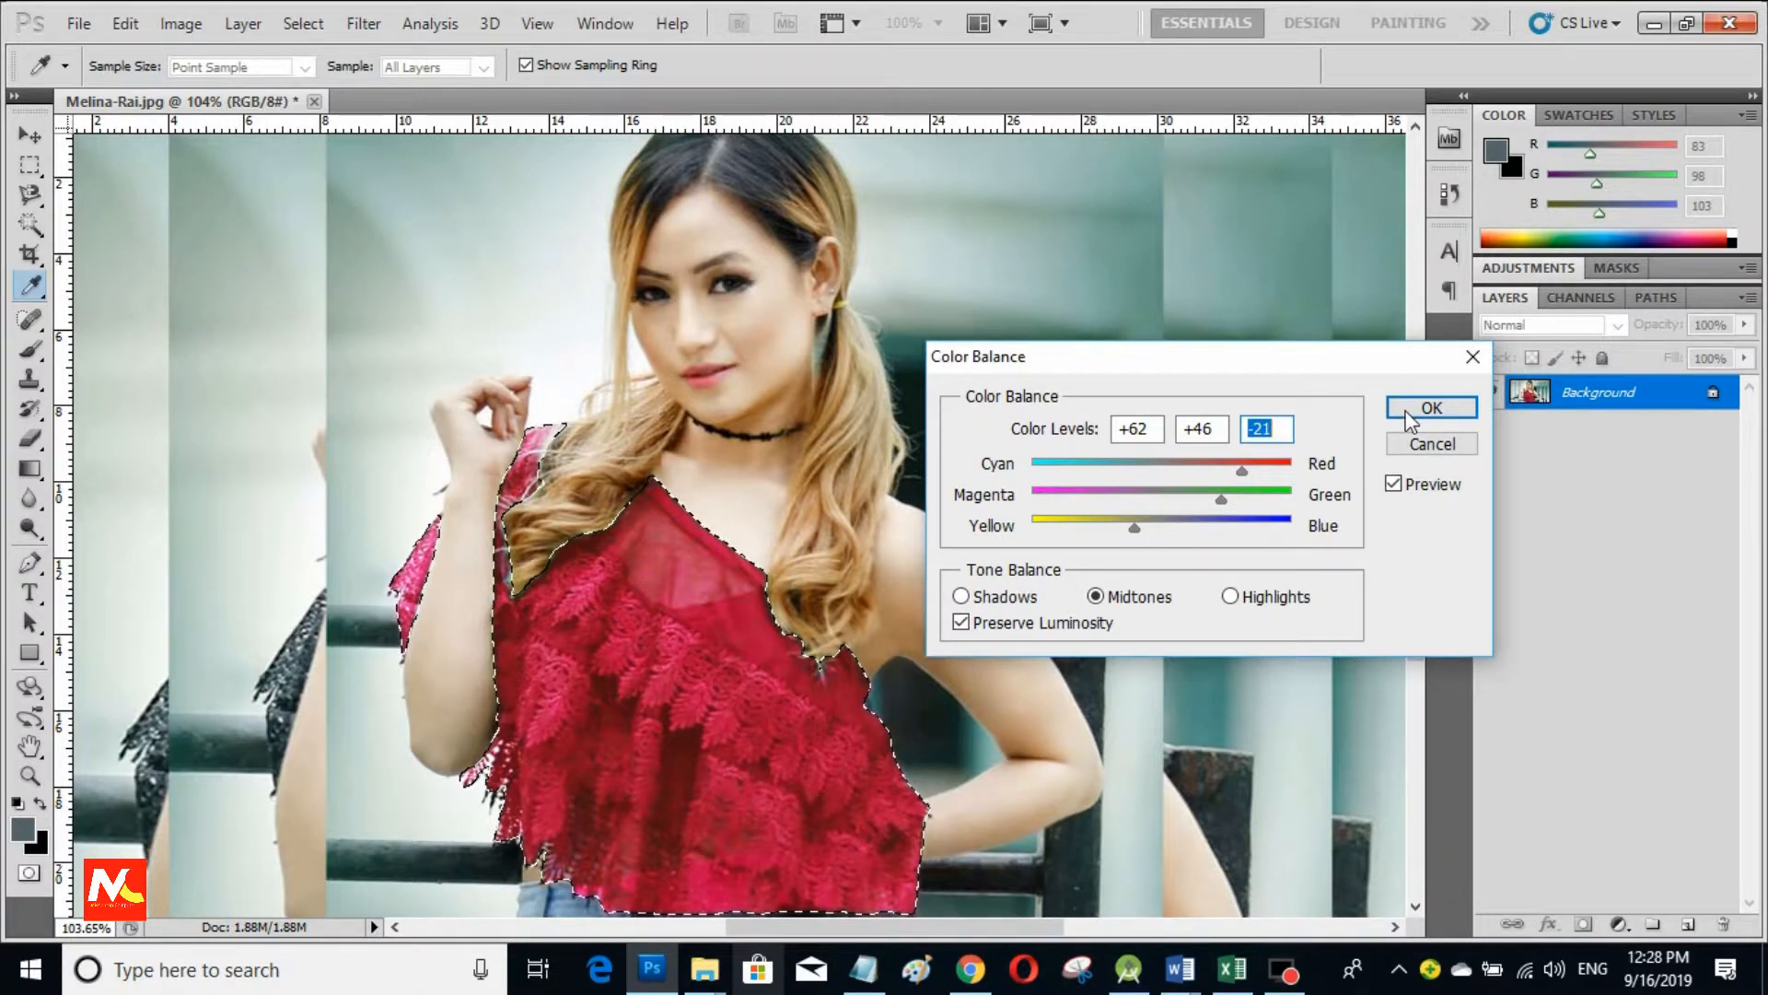
click(1409, 419)
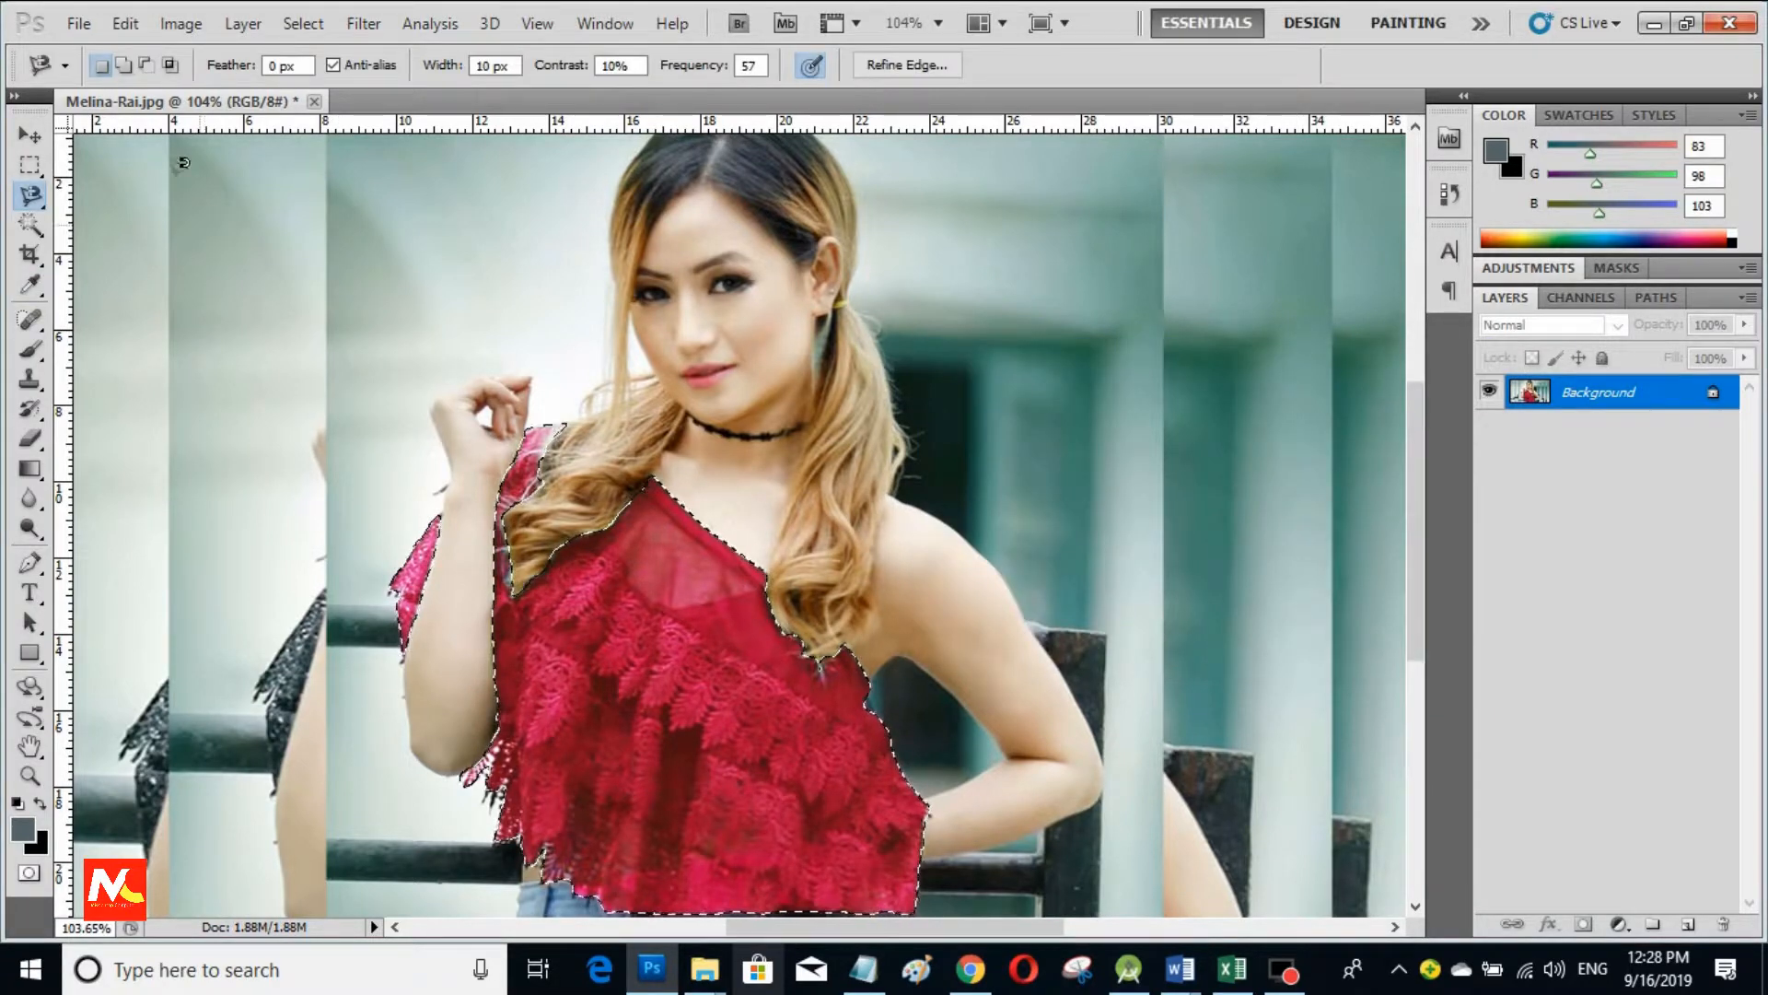
click(181, 24)
mouse_move(419, 86)
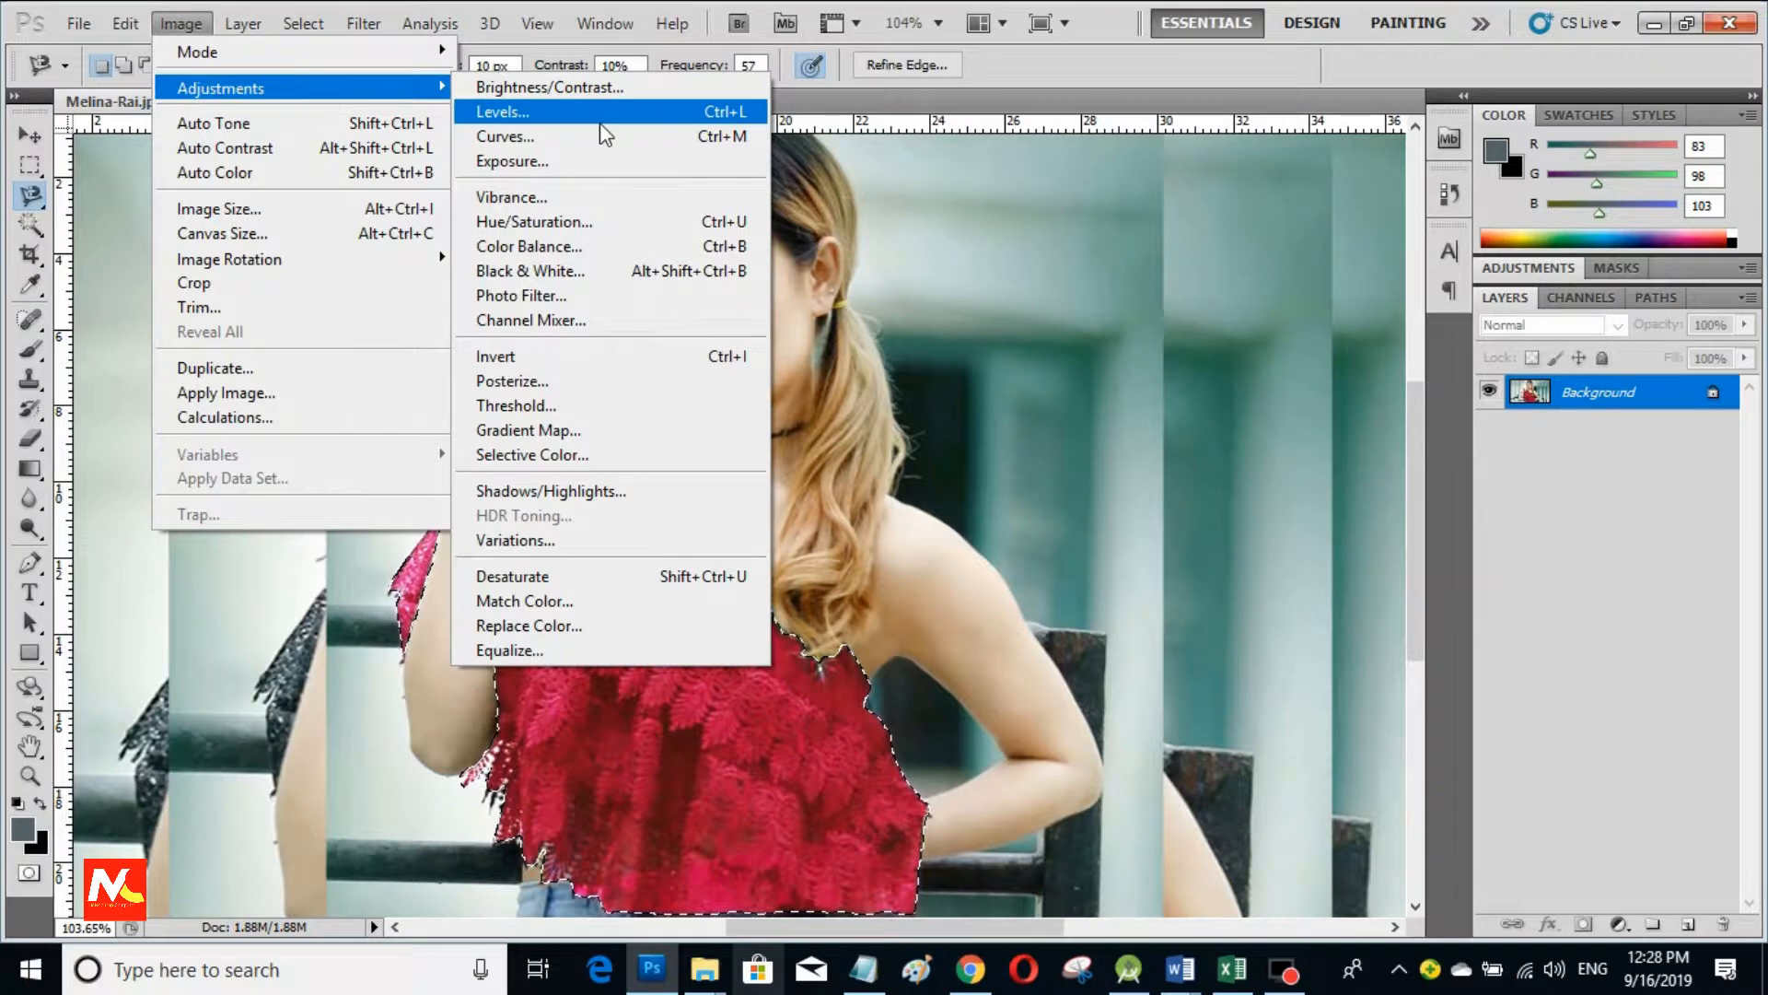
Step: Lift the RGB curve midpoint from input 126 to output 142 to brighten the red
click(582, 141)
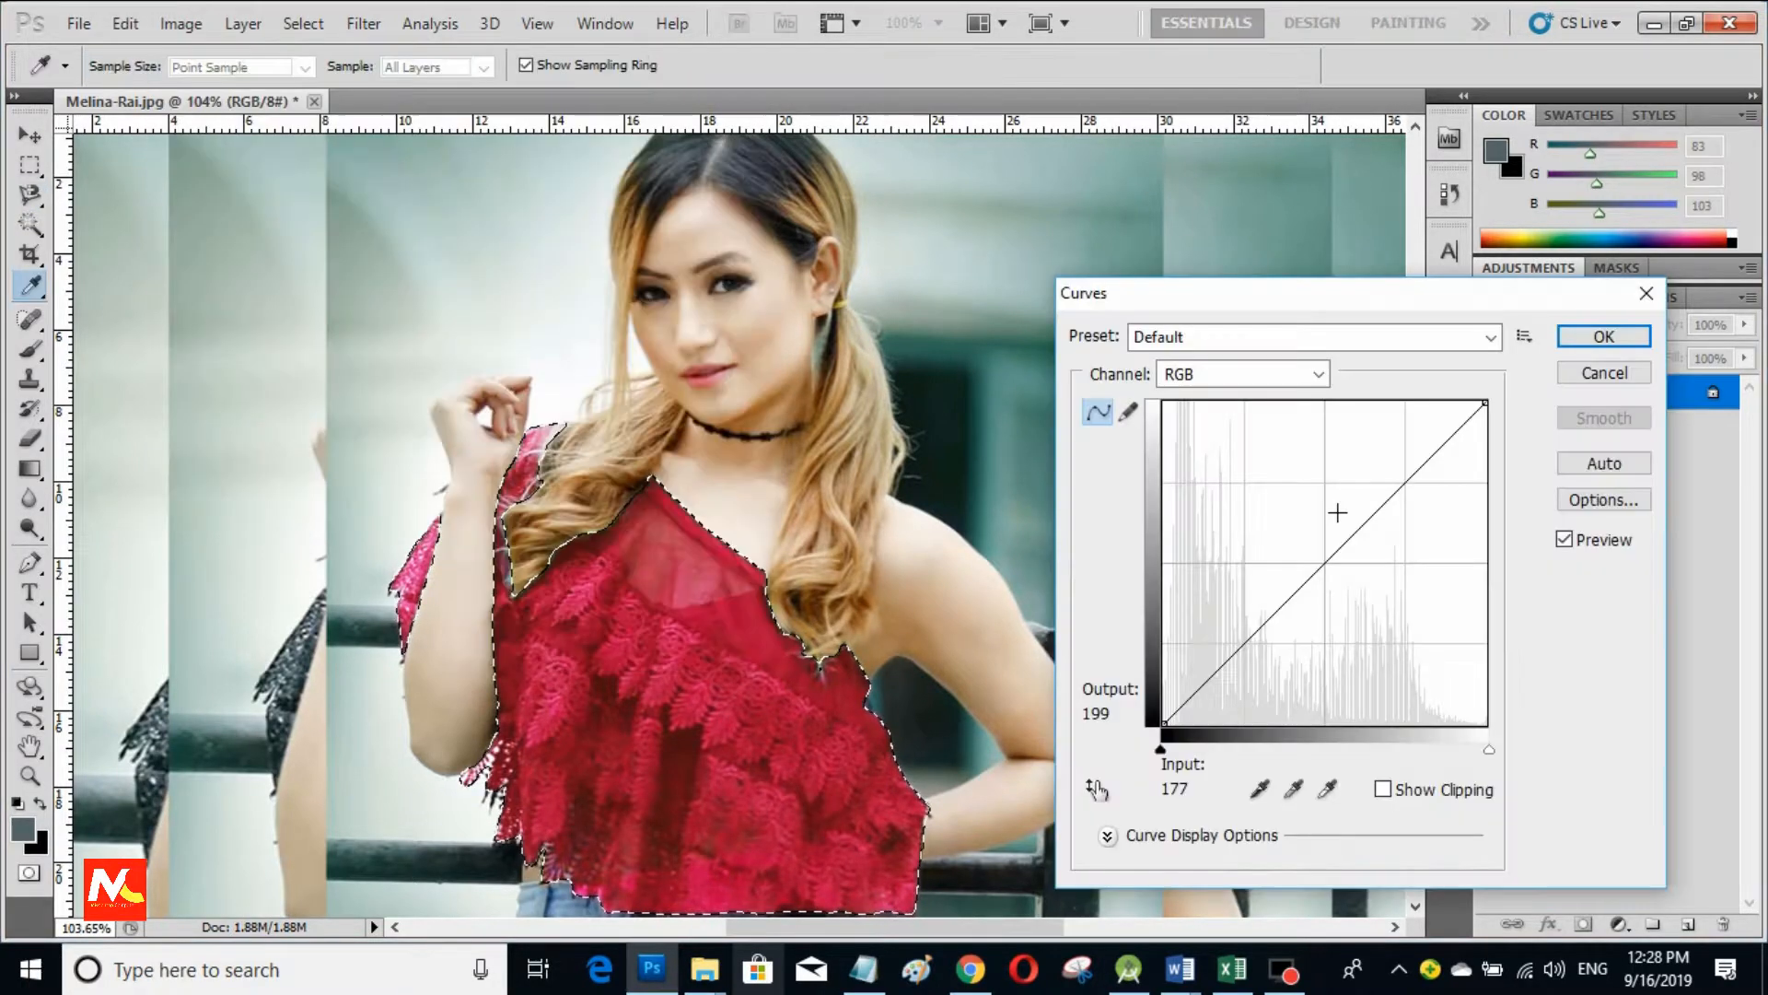
mouse_move(1310, 562)
mouse_down()
mouse_move(1354, 564)
mouse_move(1323, 544)
mouse_up()
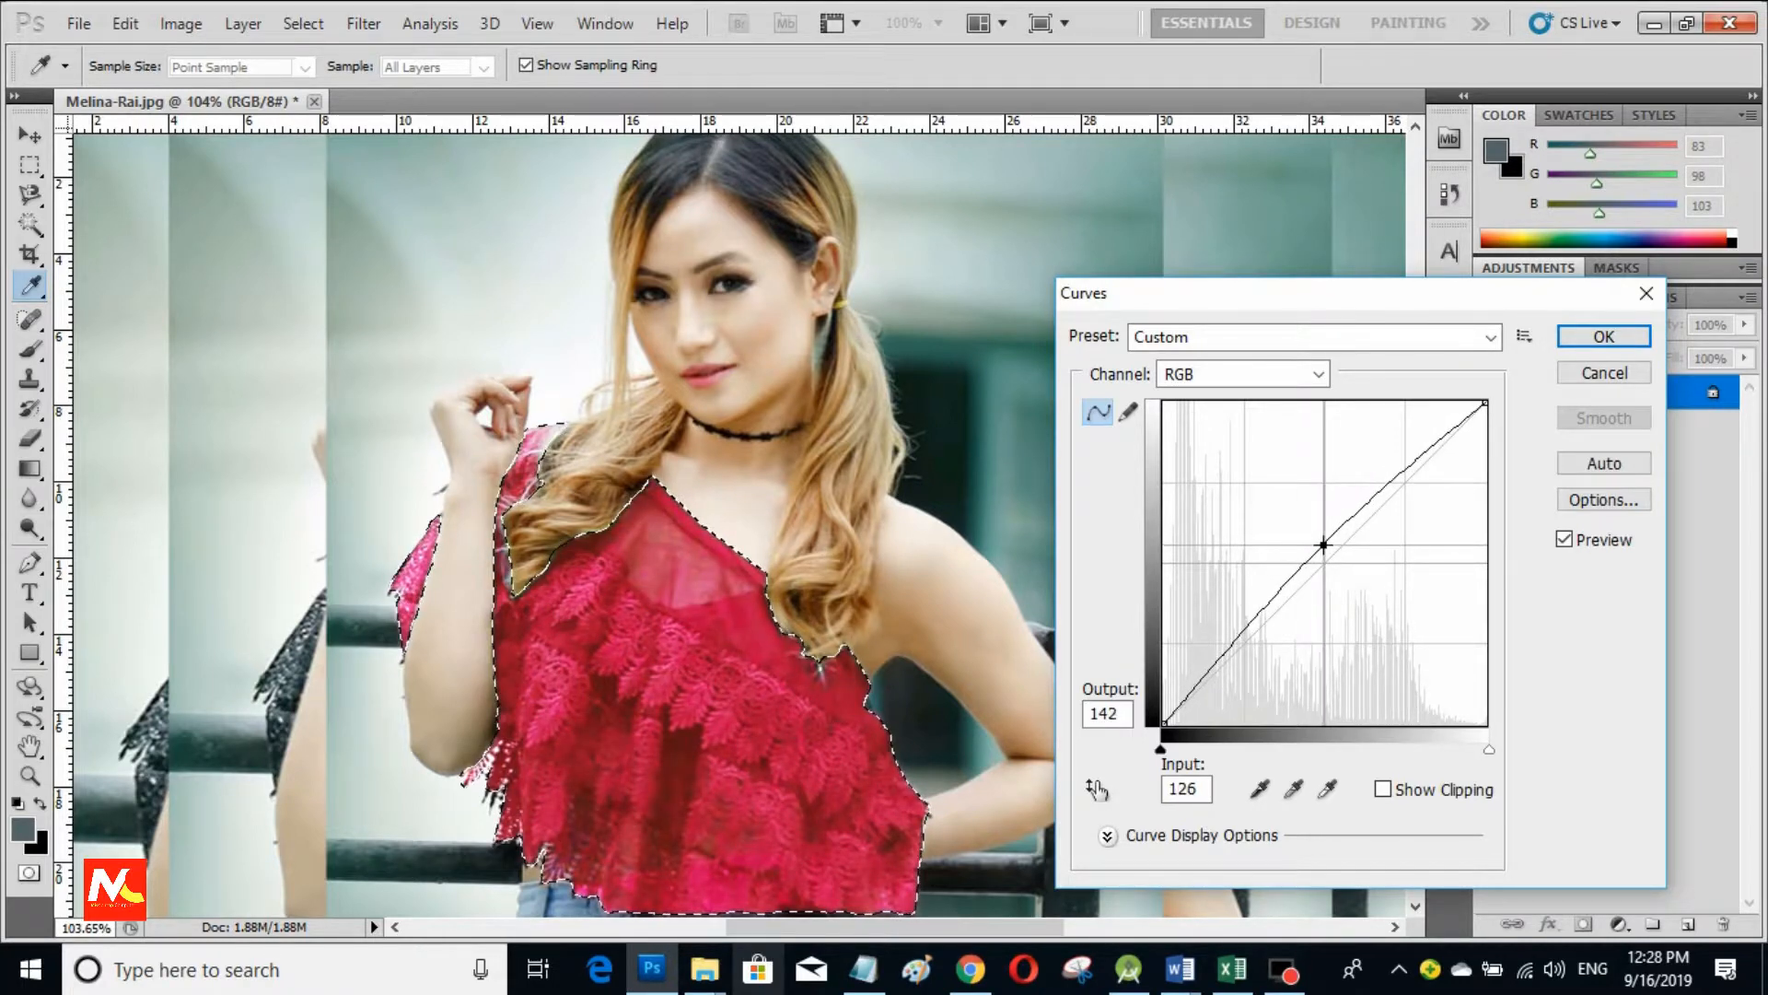
click(1619, 340)
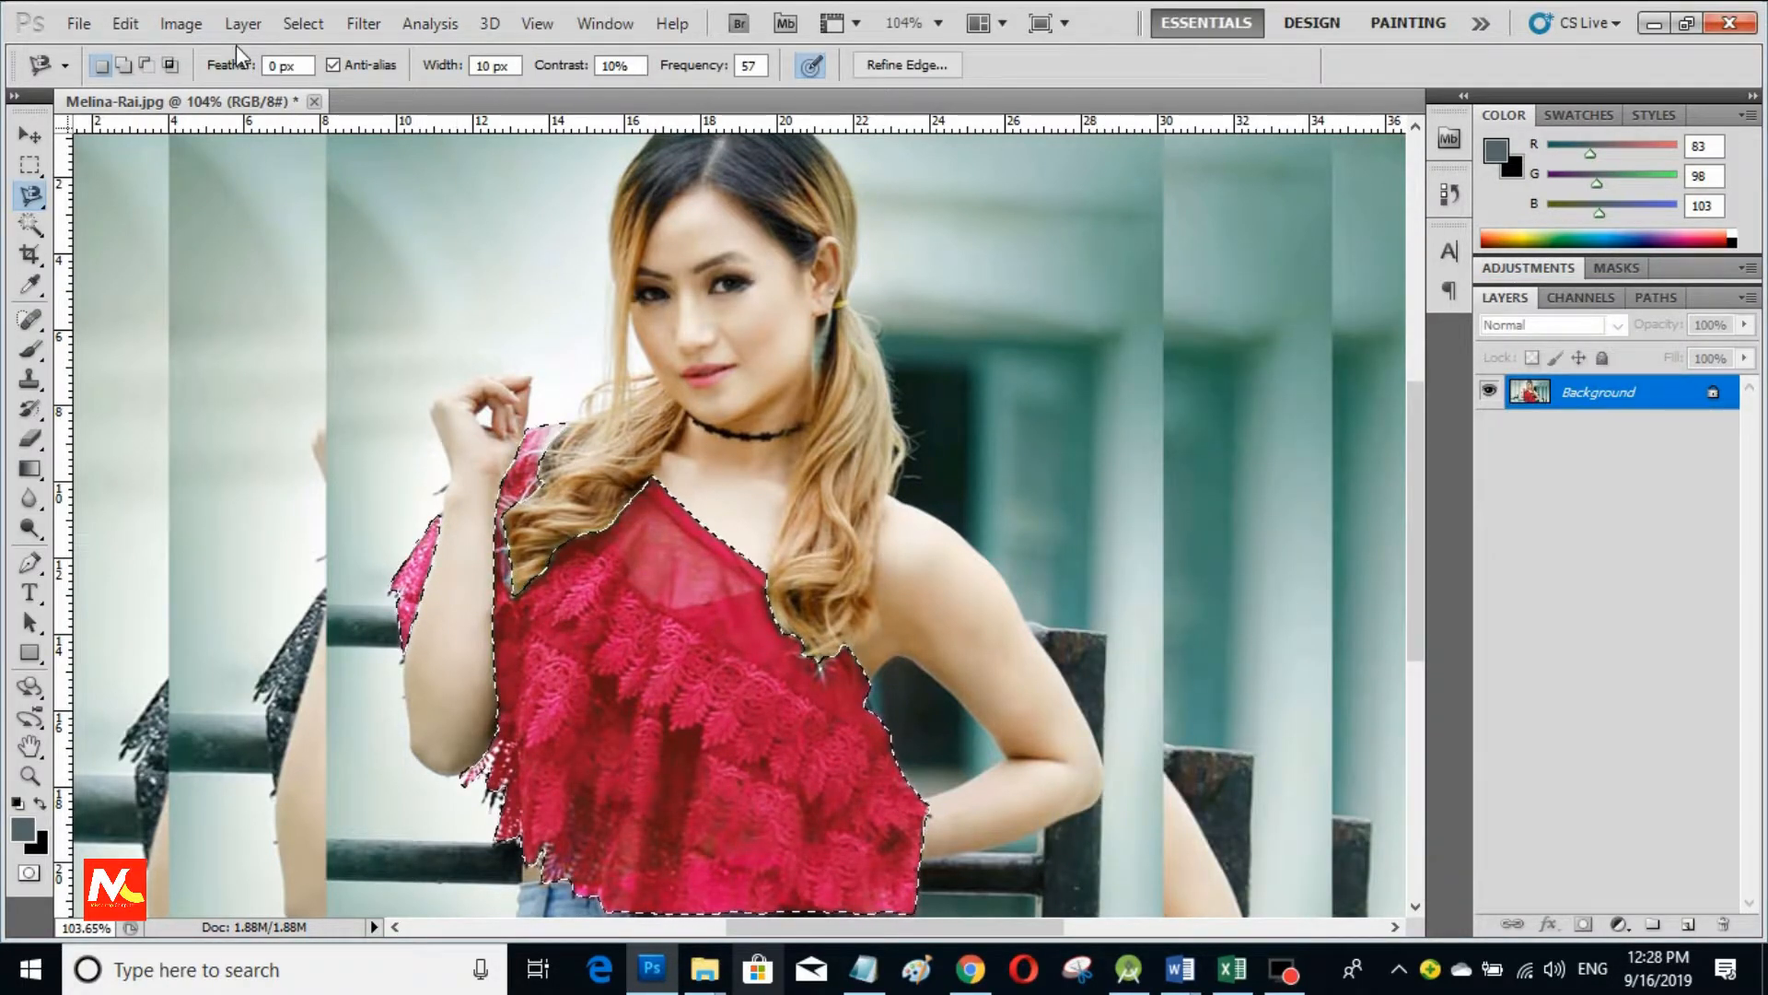
click(182, 23)
Step: Apply Levels with the midtone input set to 0.77 to deepen the top's red
click(367, 87)
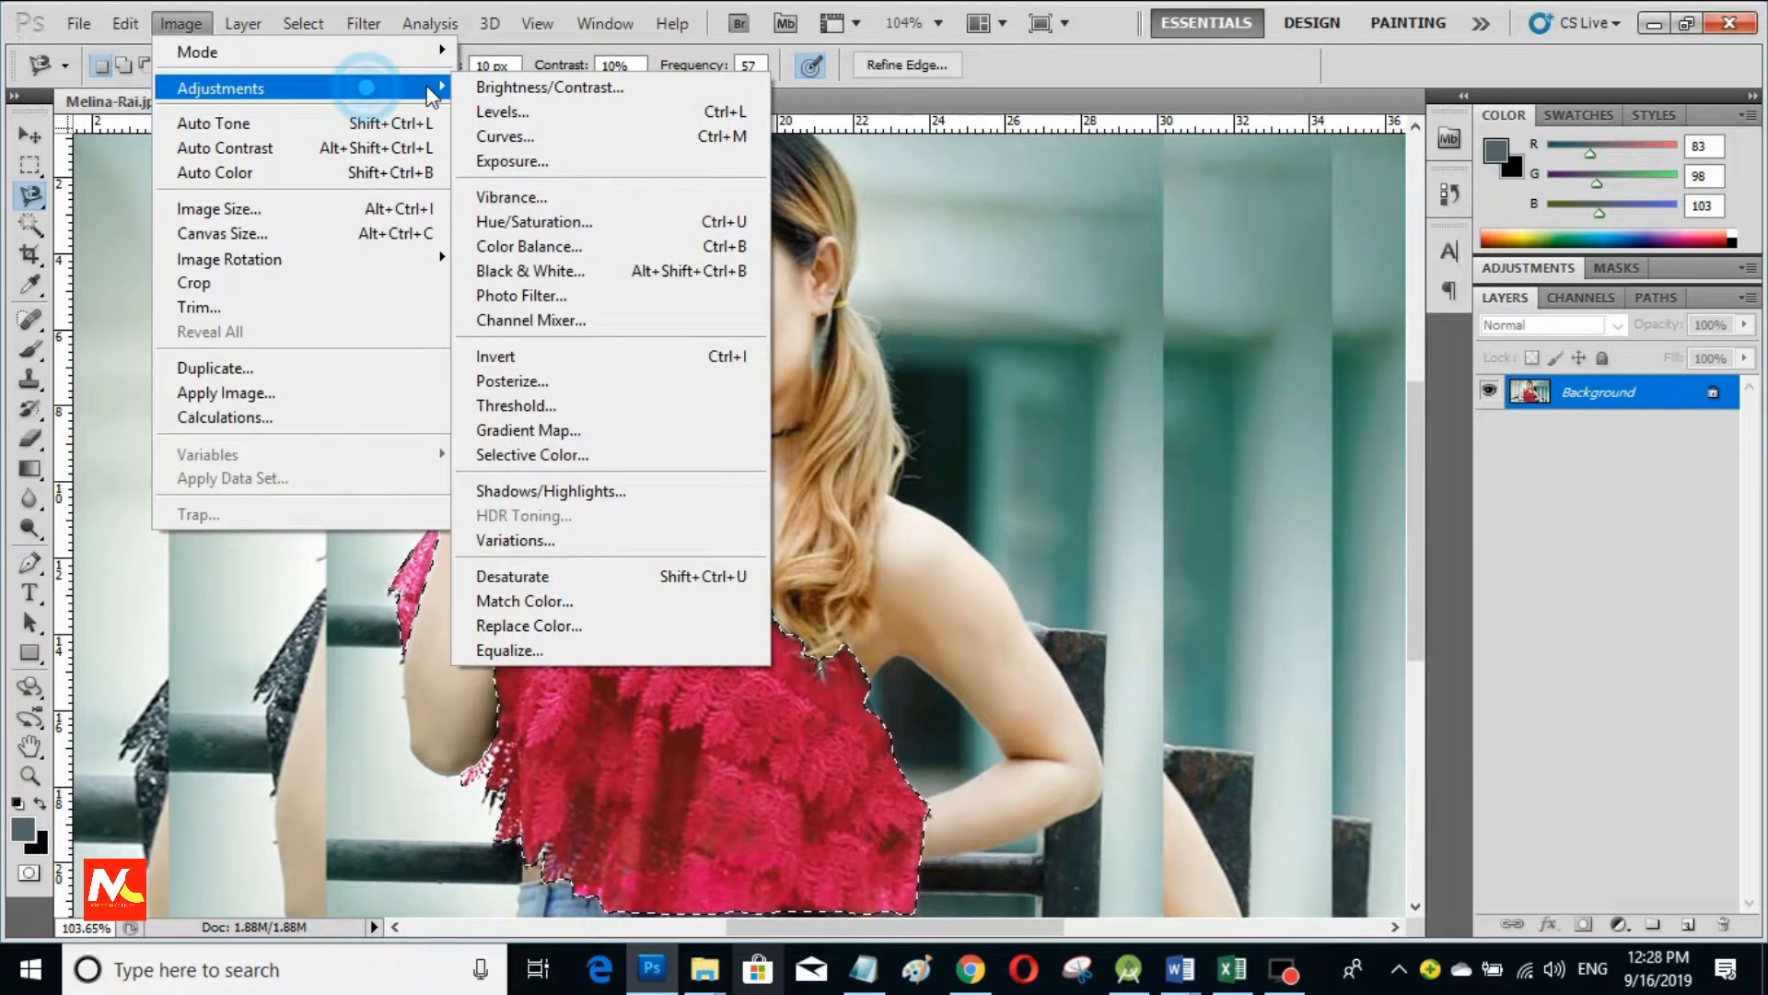
click(595, 114)
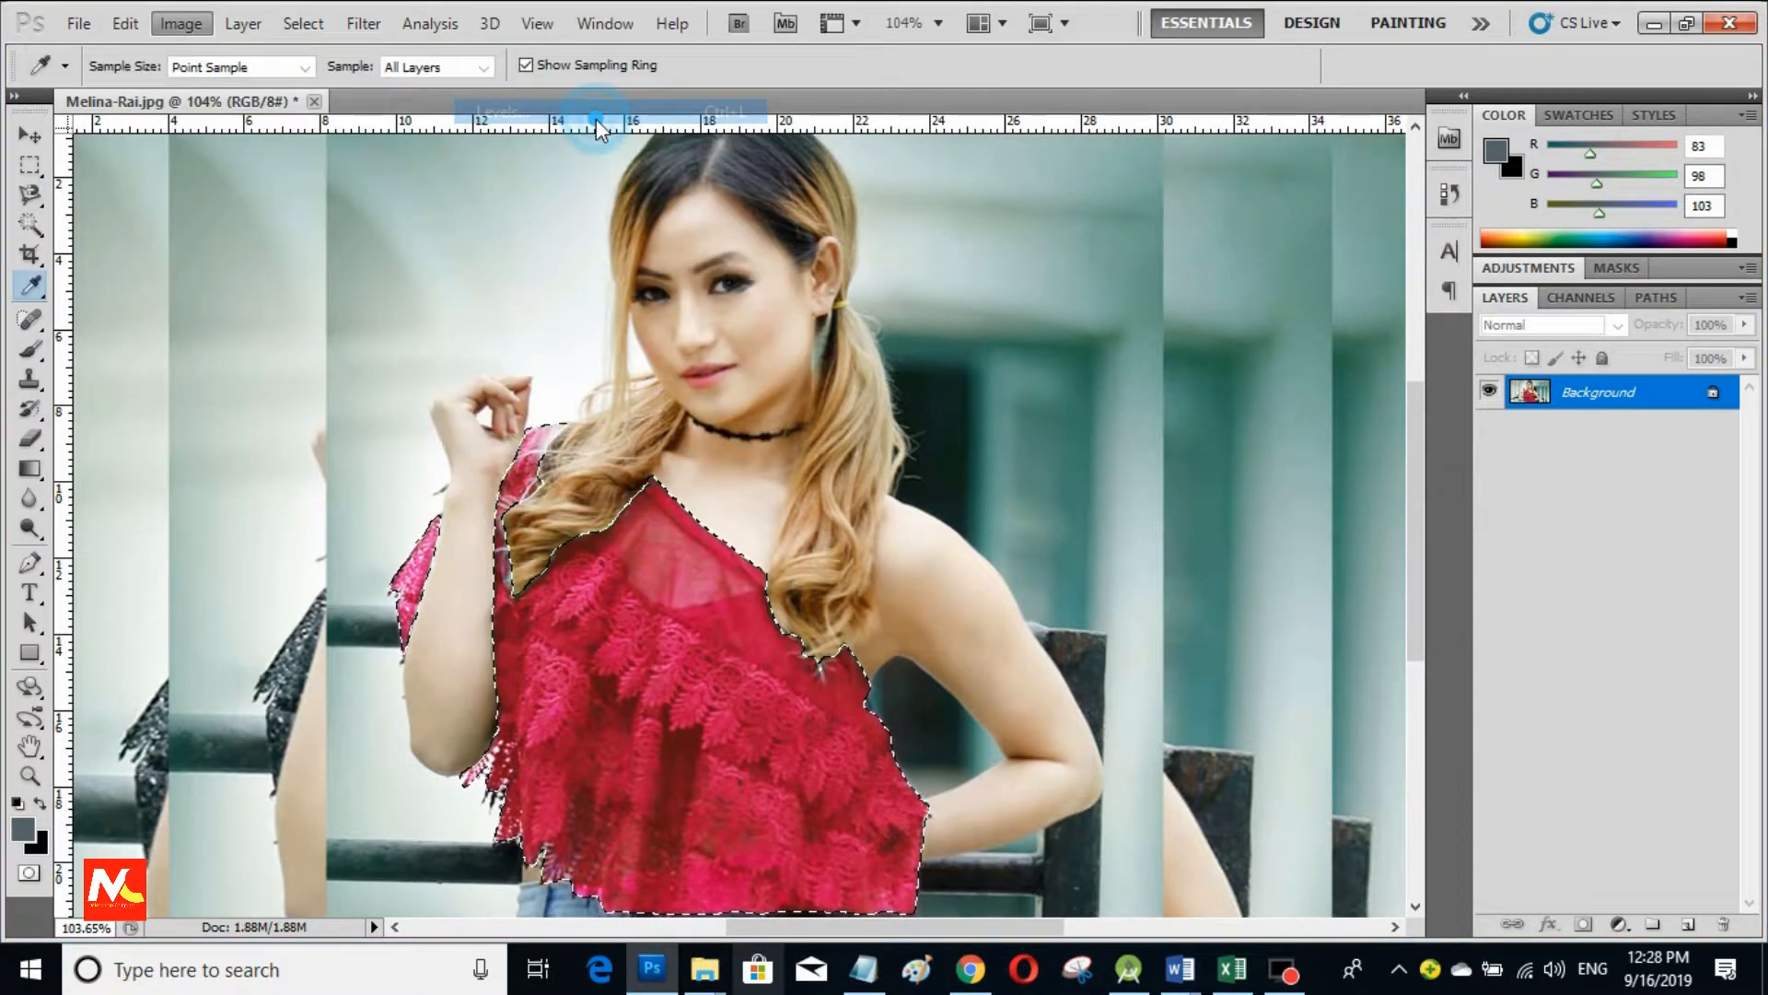
drag(1282, 483, 1310, 487)
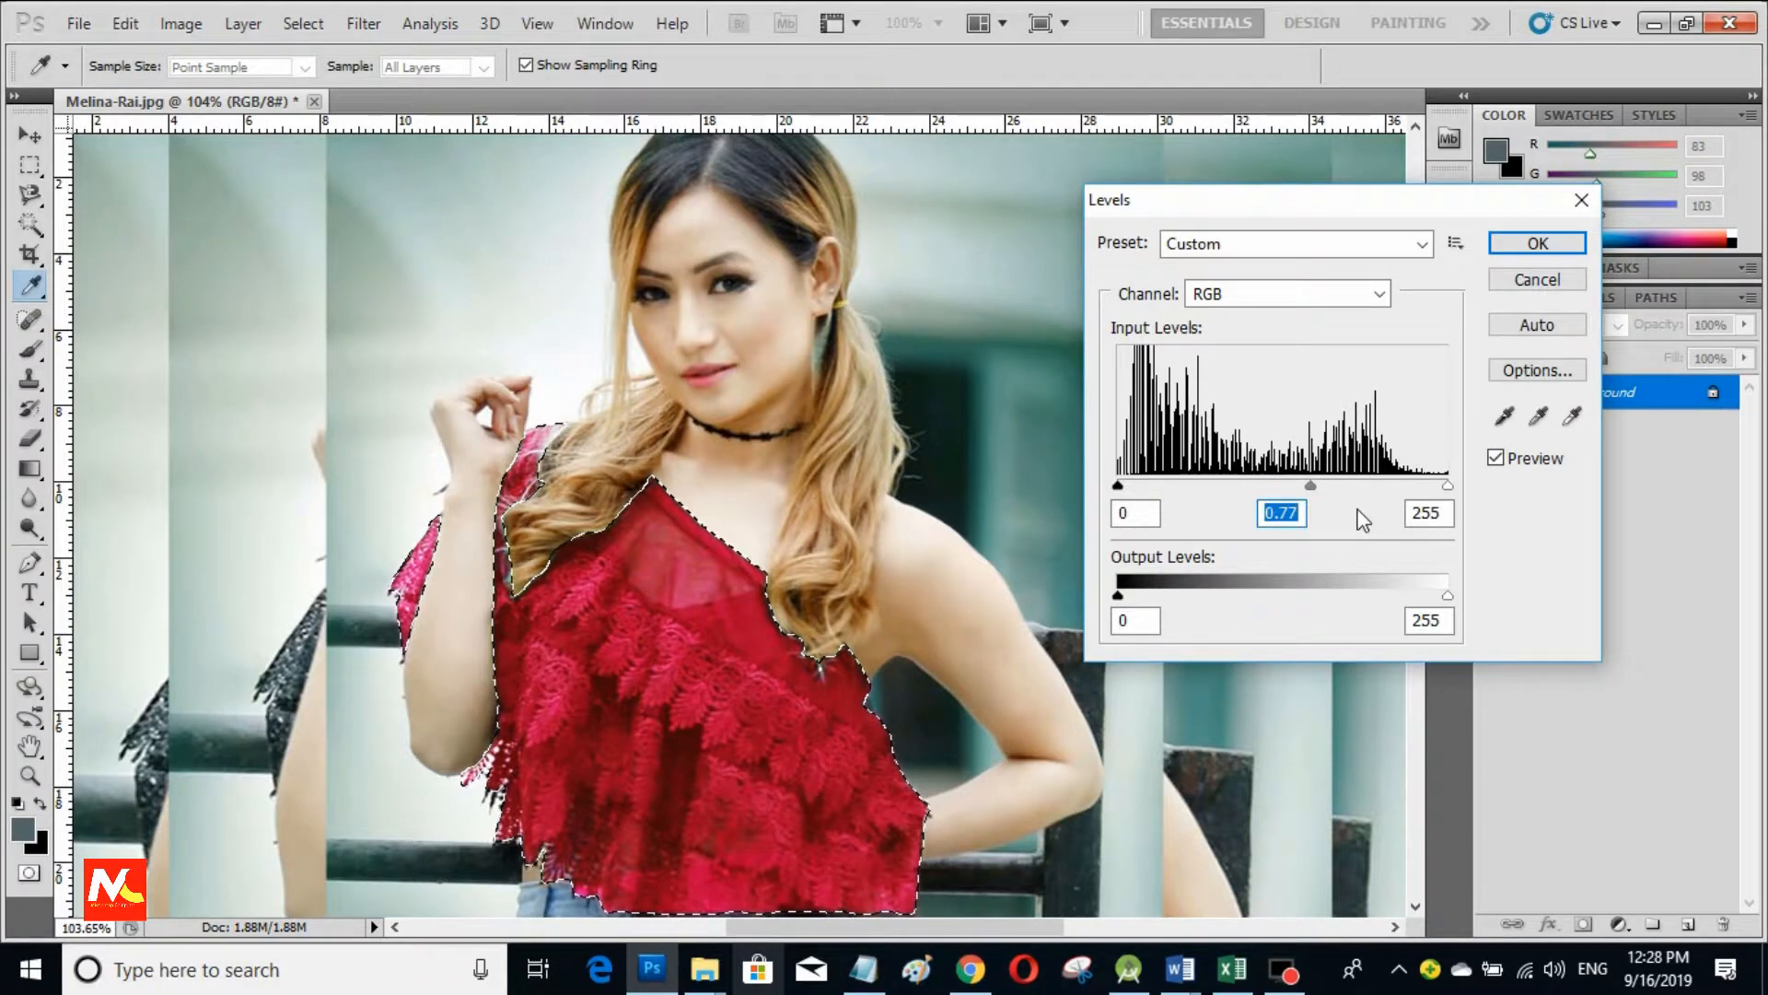
mouse_move(1118, 597)
mouse_down()
mouse_move(1185, 596)
mouse_move(1119, 596)
mouse_up()
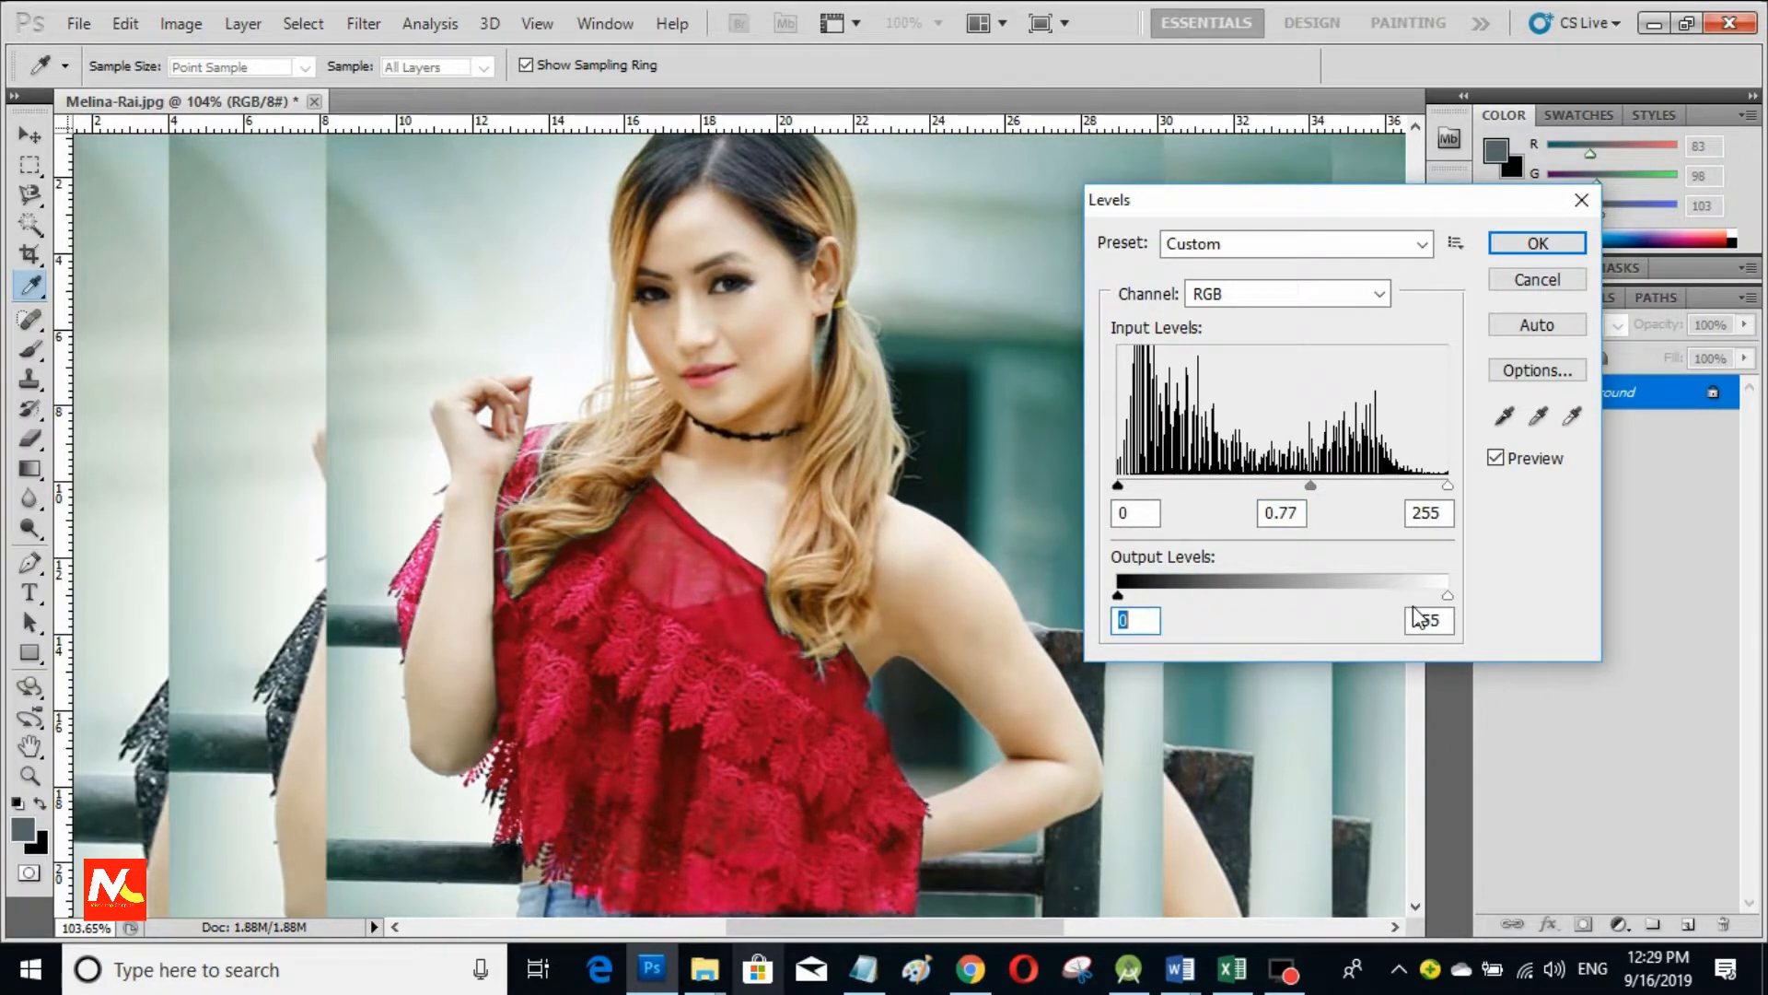
mouse_move(1447, 596)
mouse_down()
mouse_move(1429, 596)
mouse_move(1448, 595)
mouse_up()
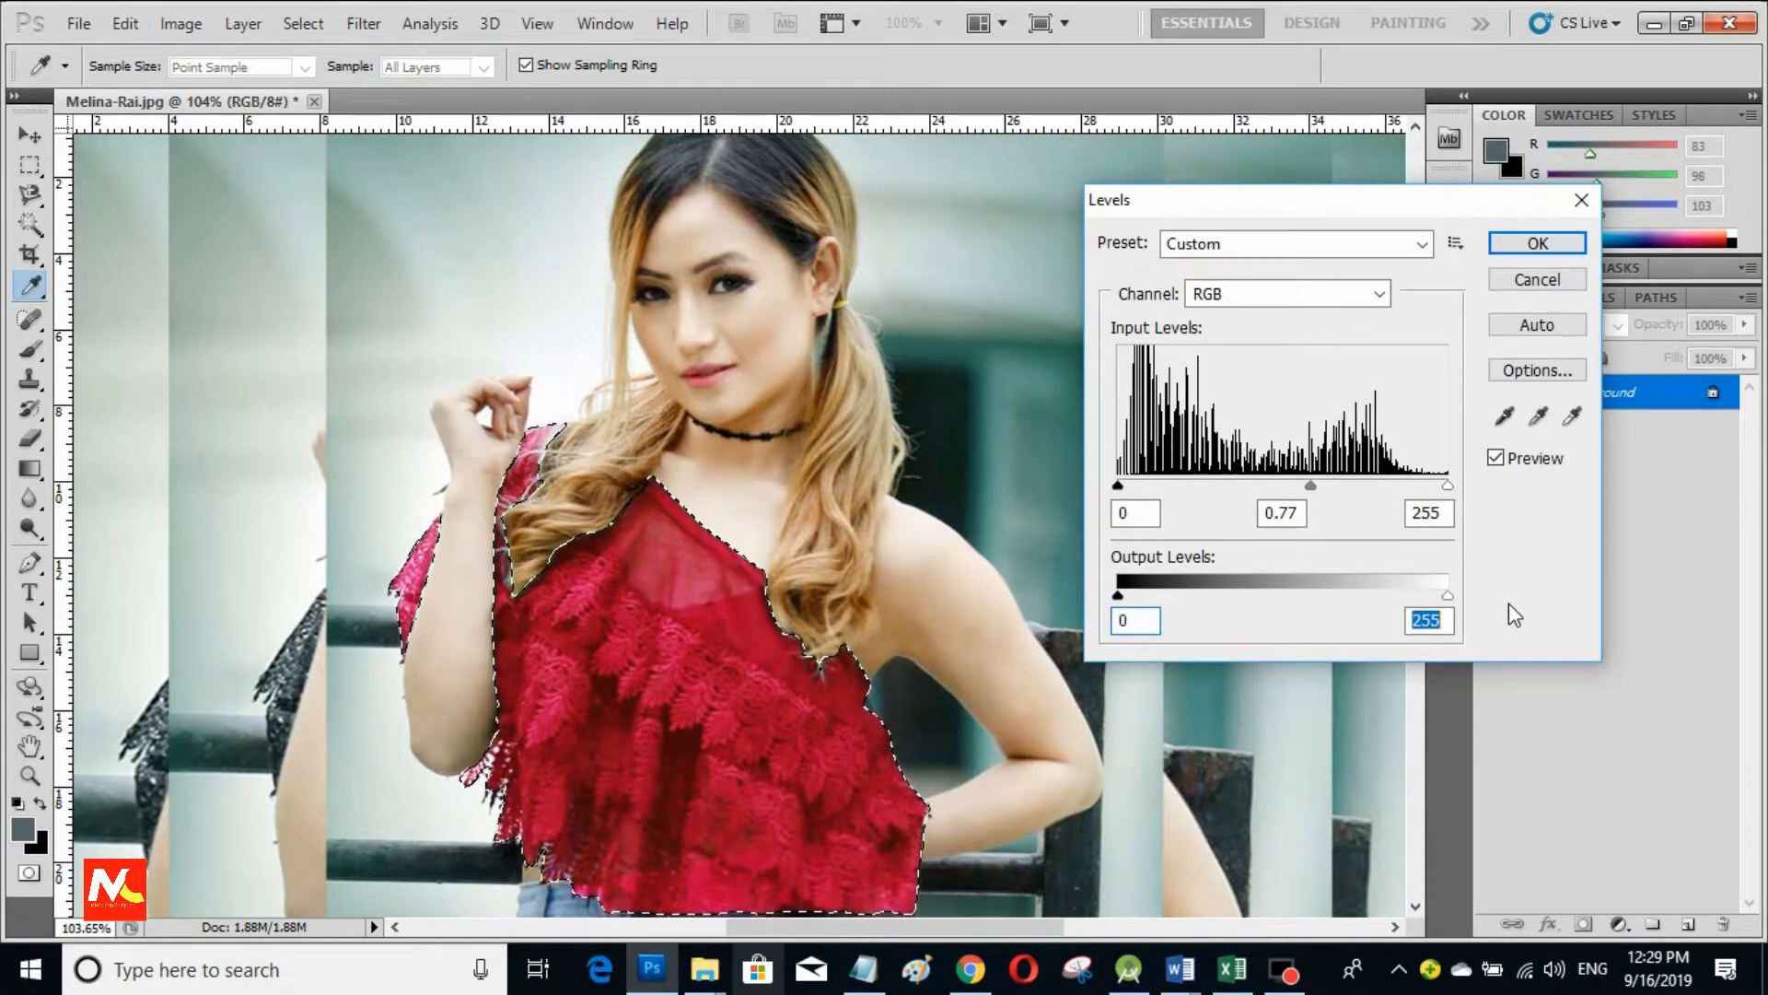
key(Return)
key(l)
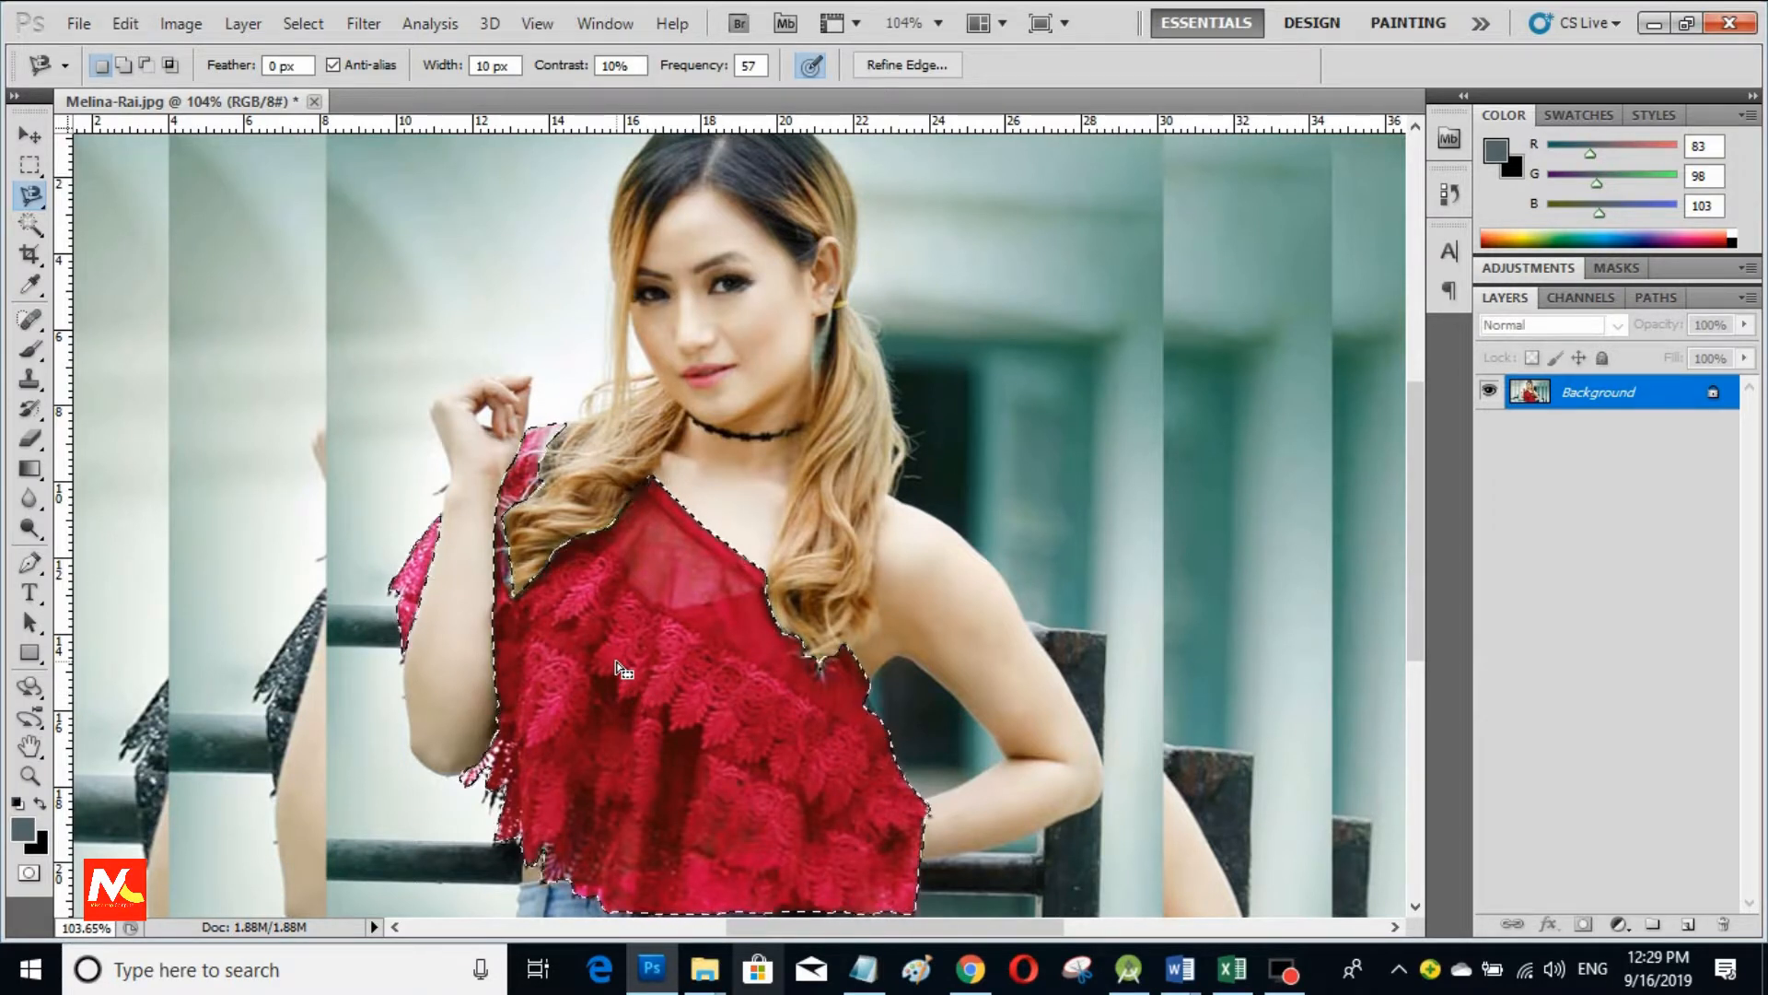
click(187, 32)
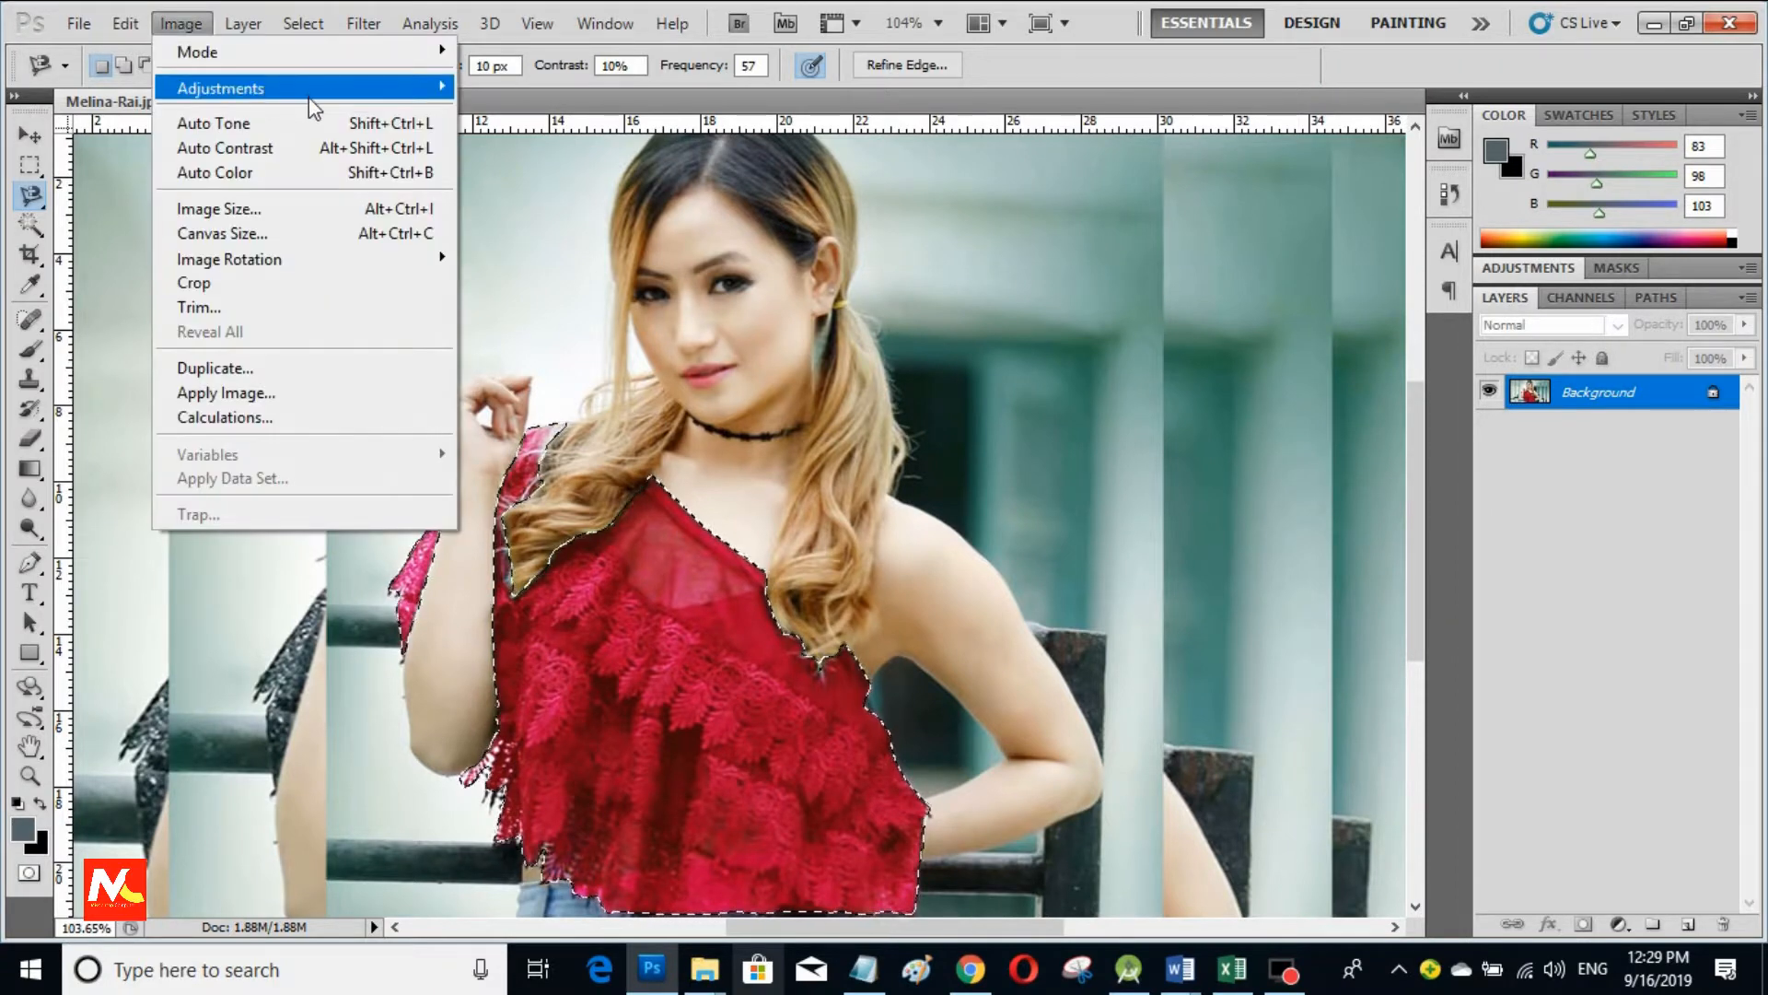
Step: Apply Selective Color with Reds Cyan -32 and Greens Cyan -74 to the red top
mouse_move(318, 92)
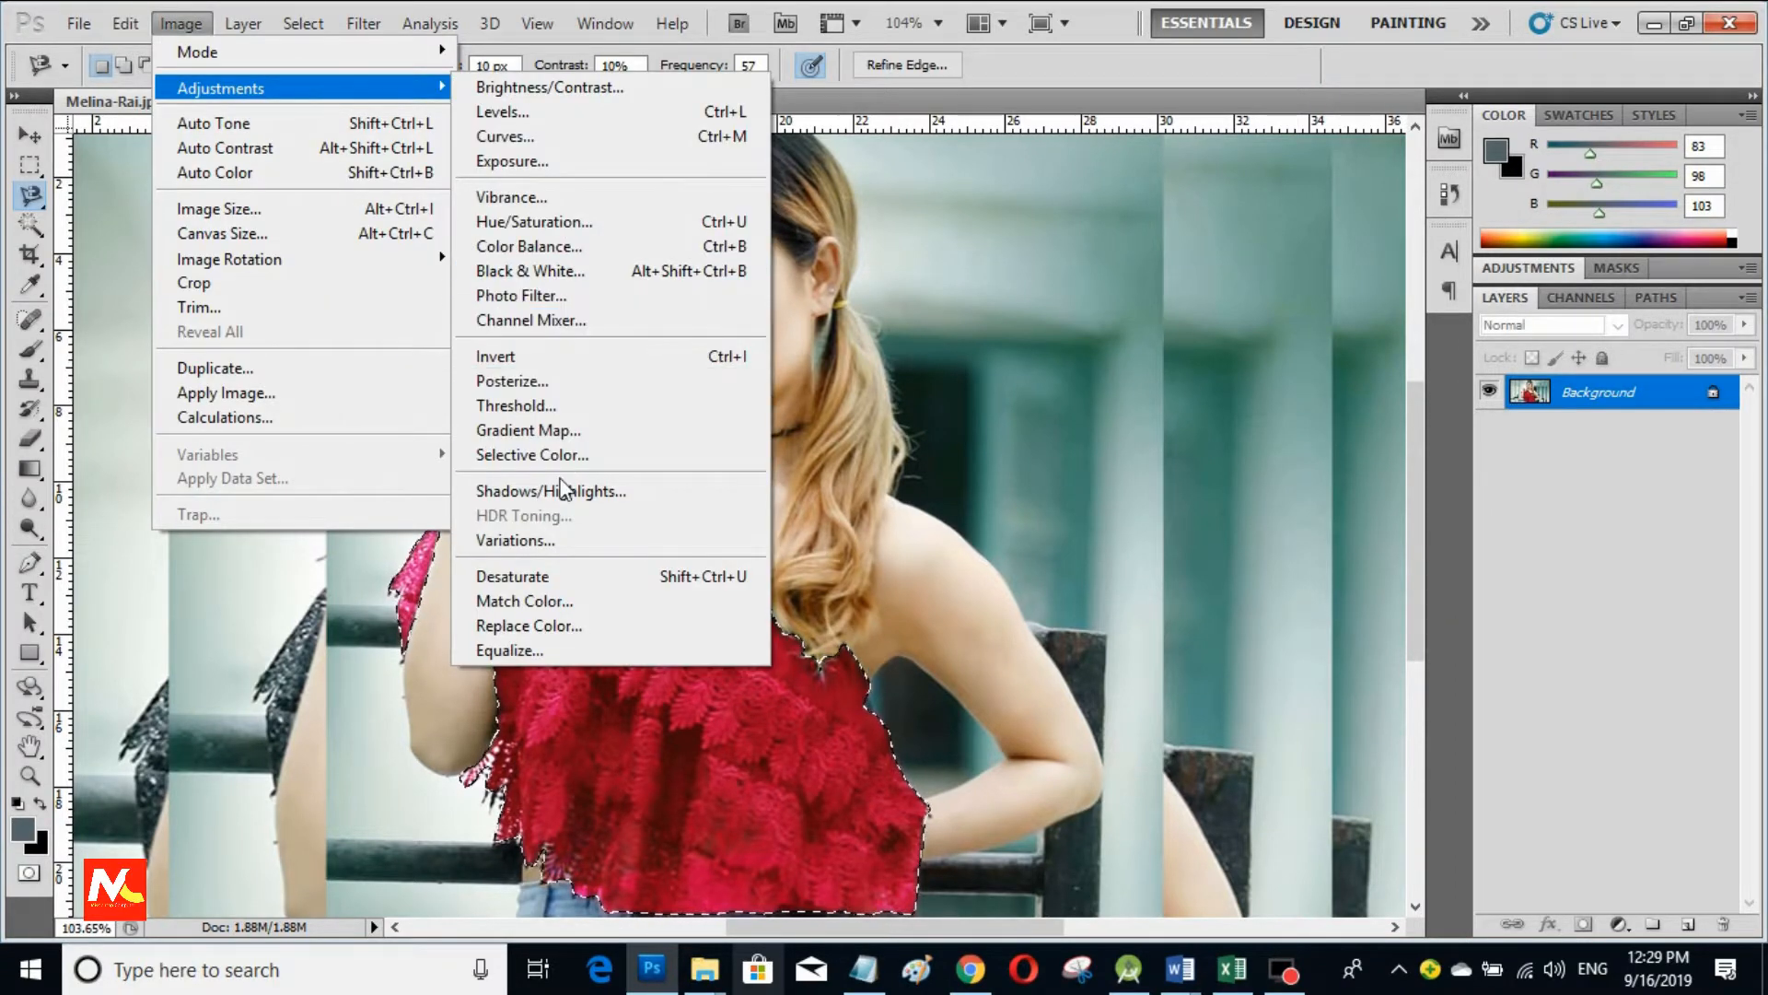
click(543, 454)
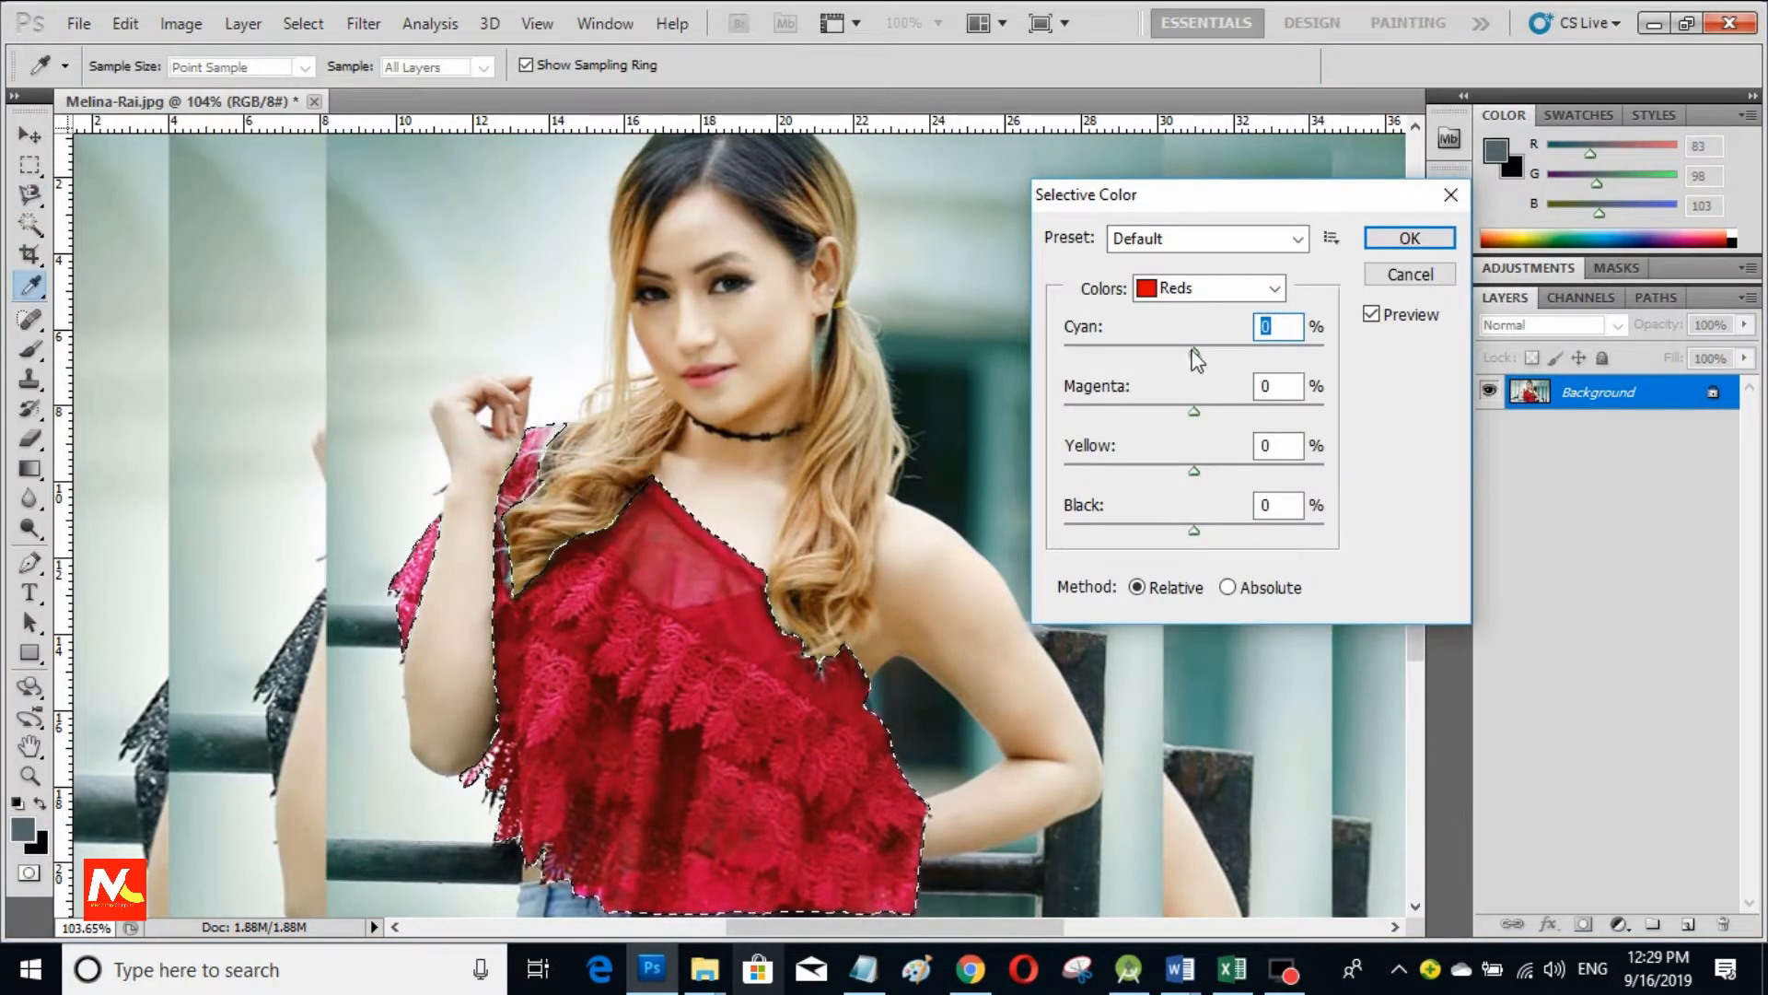
drag(1195, 353, 1195, 533)
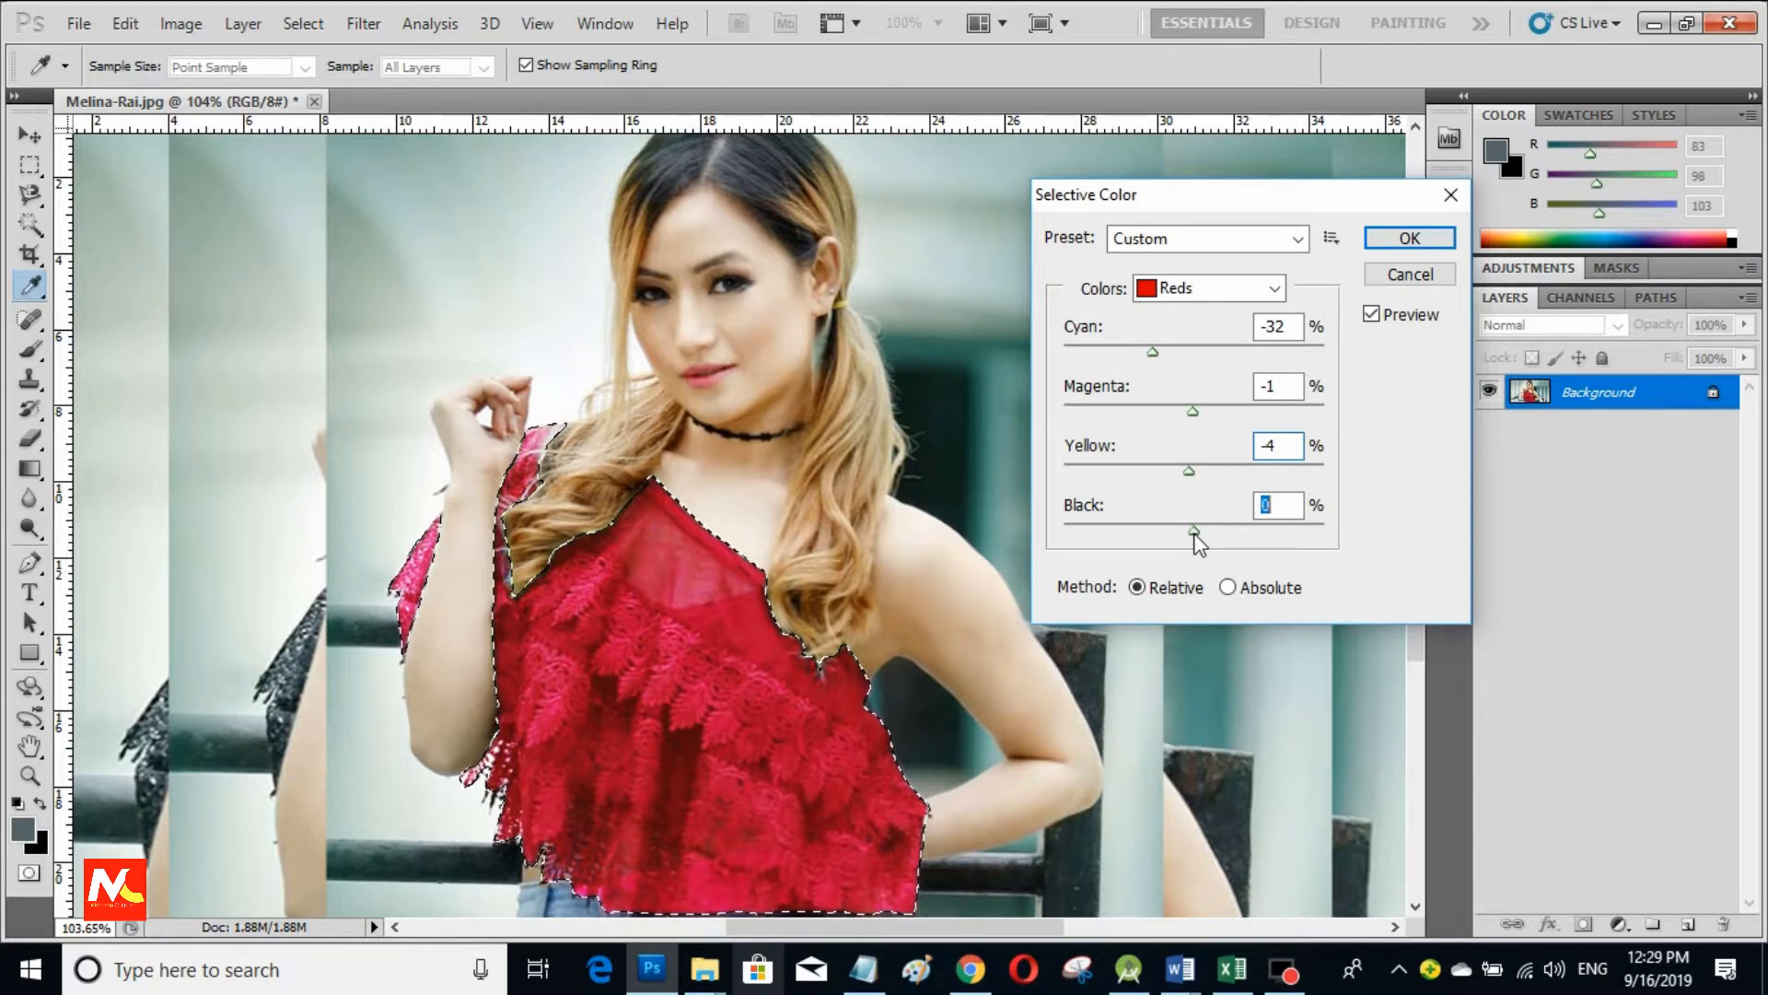
click(1279, 240)
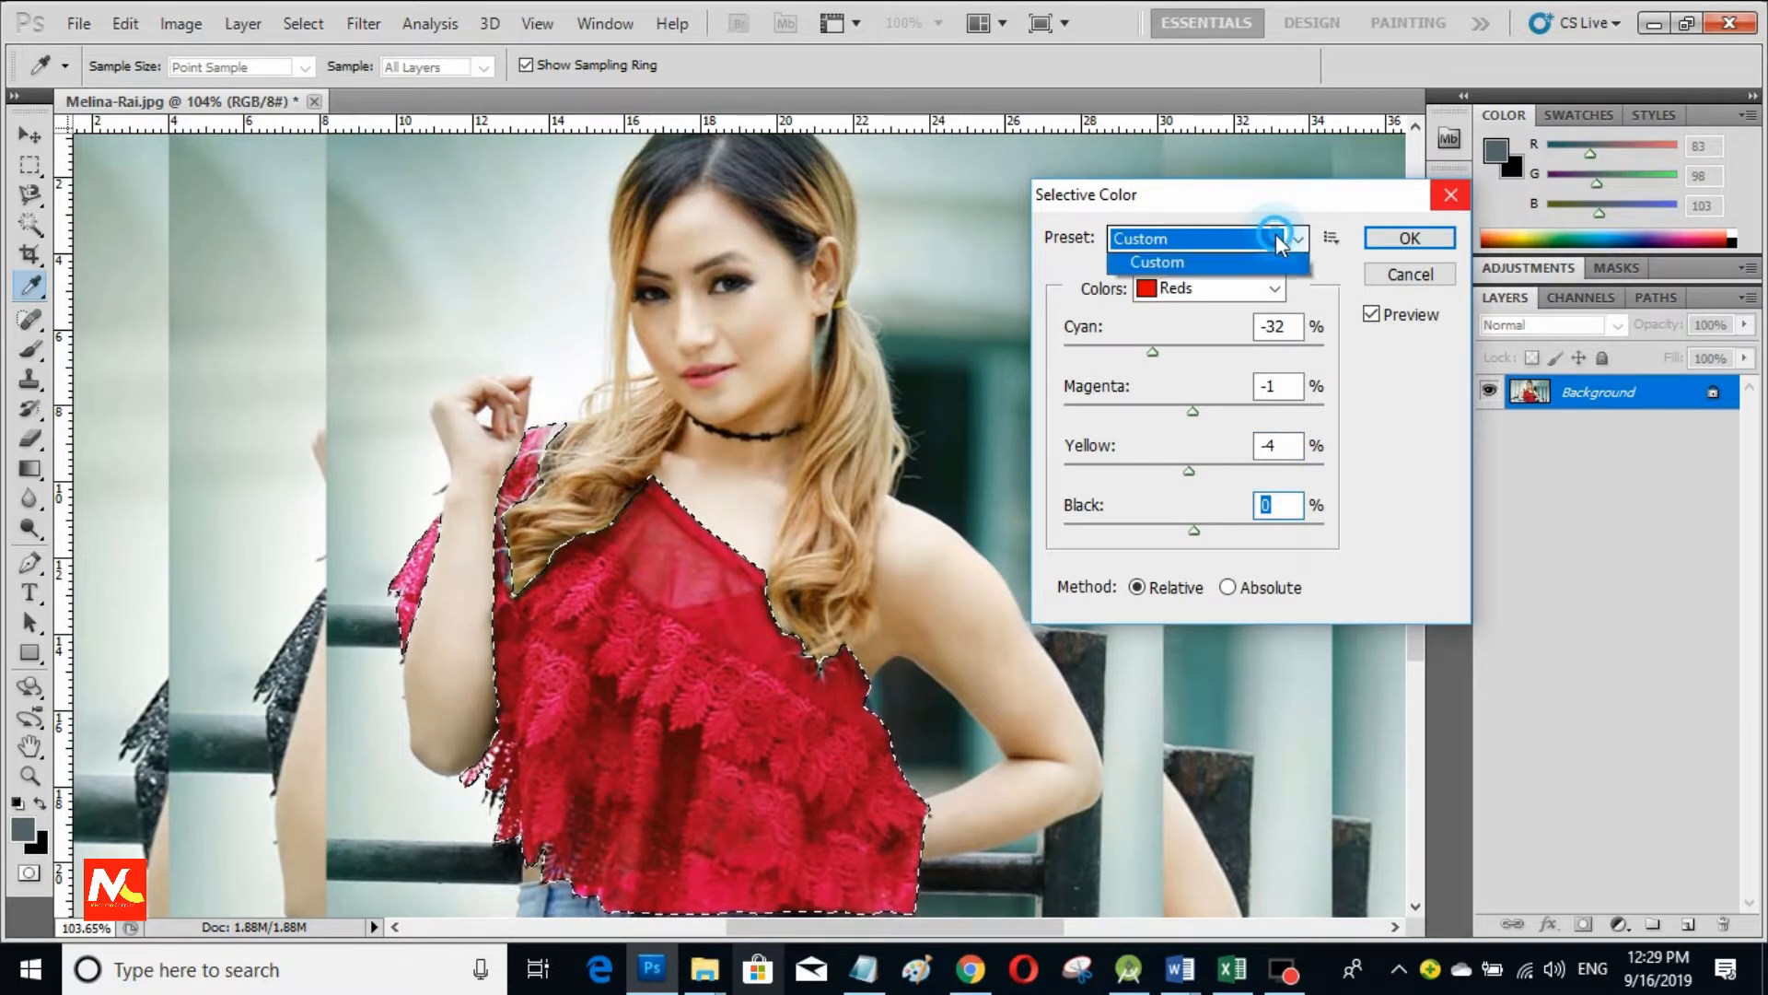
click(1278, 240)
click(1273, 289)
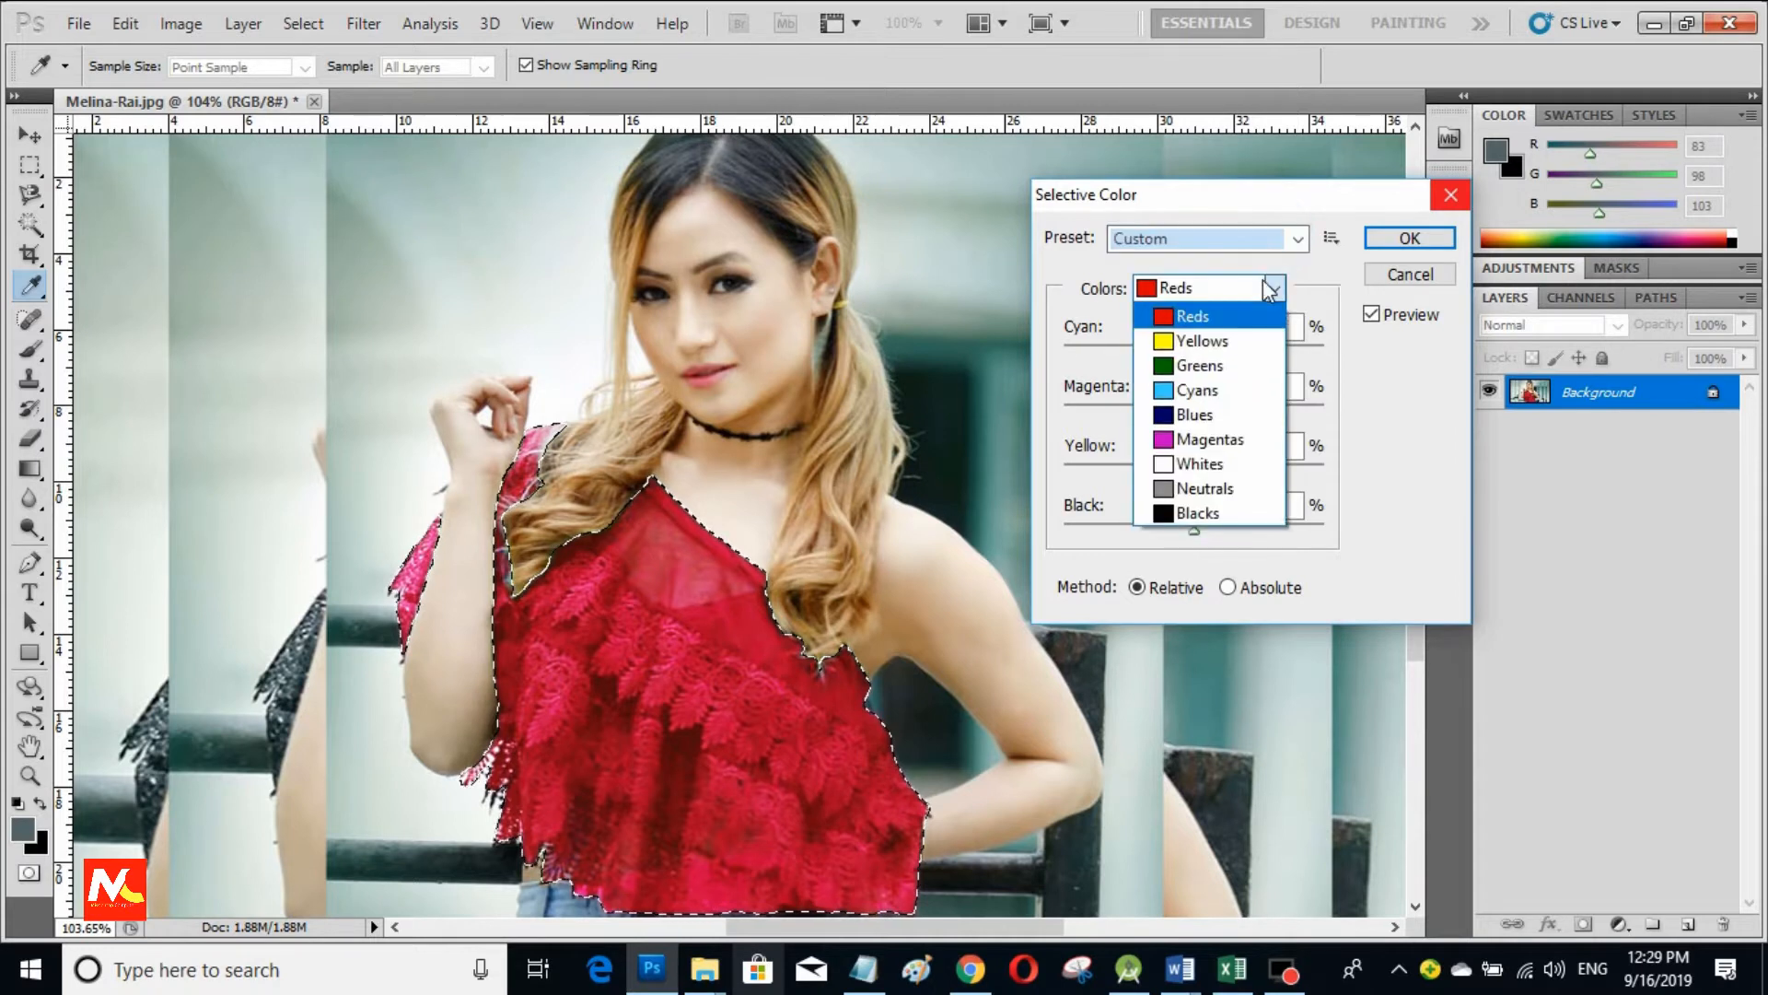
click(1199, 368)
drag(1194, 352, 1098, 360)
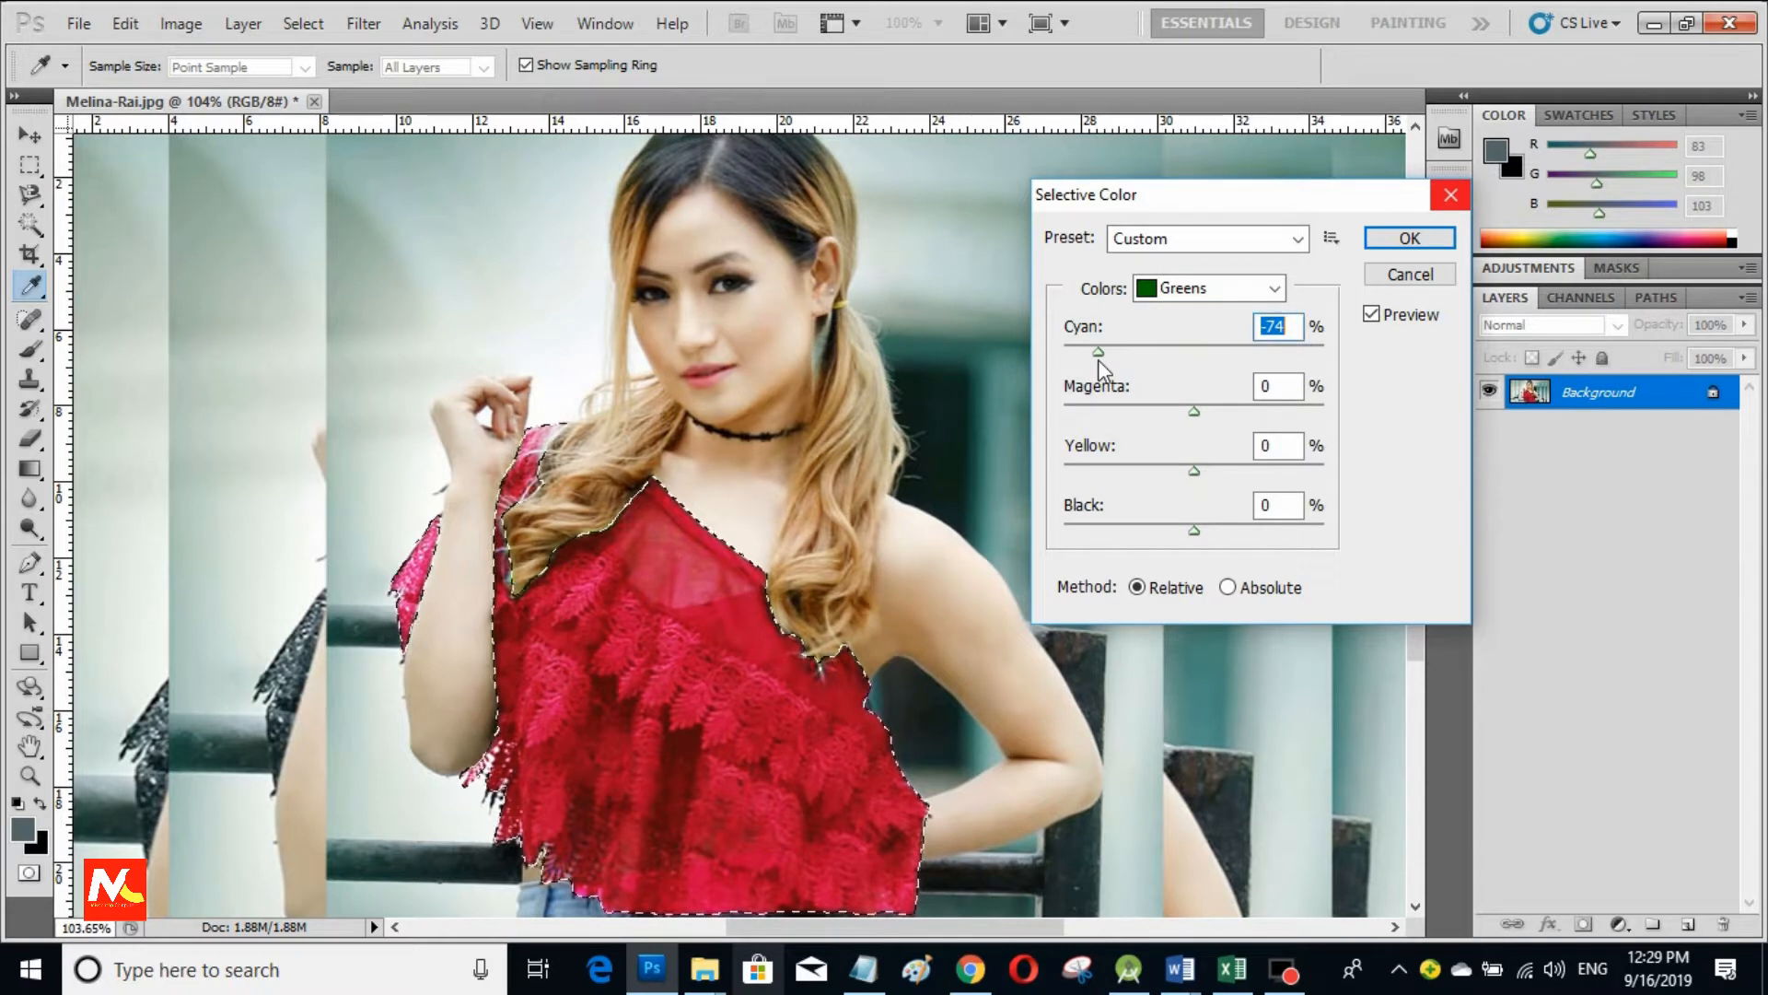
click(1413, 238)
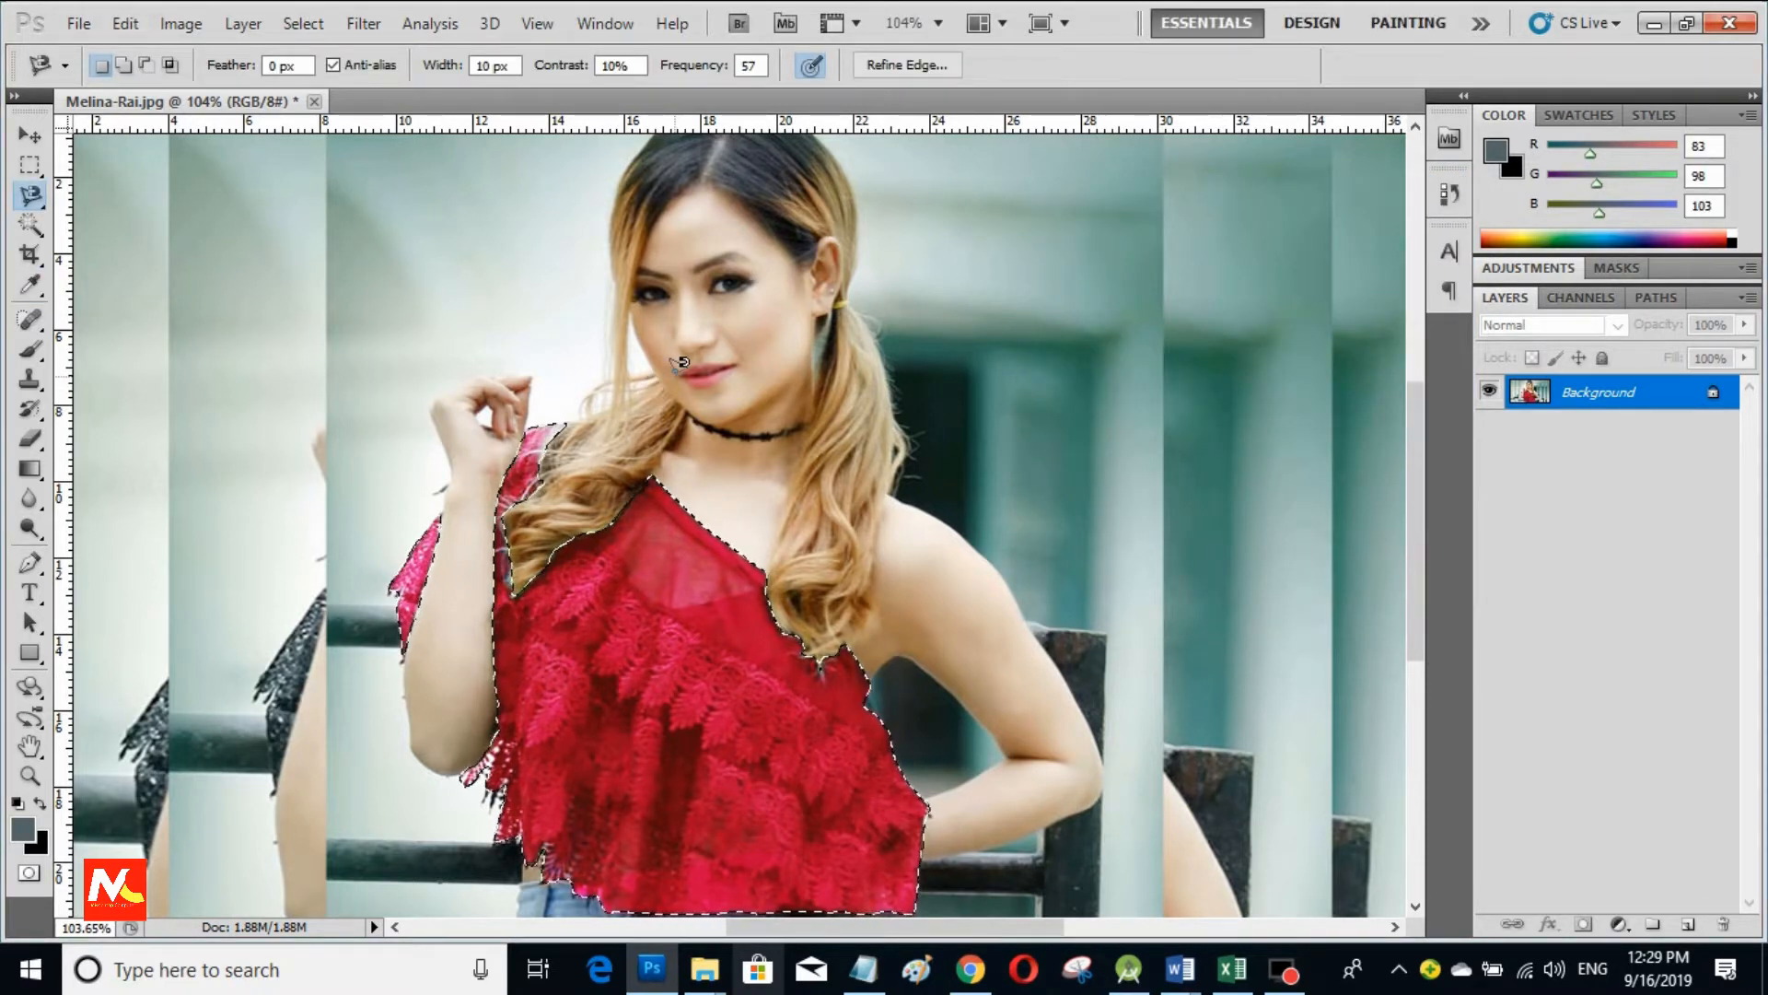
click(188, 26)
Step: Set Brightness to 12 with Contrast 0 to lighten the red top slightly
mouse_move(295, 78)
click(571, 87)
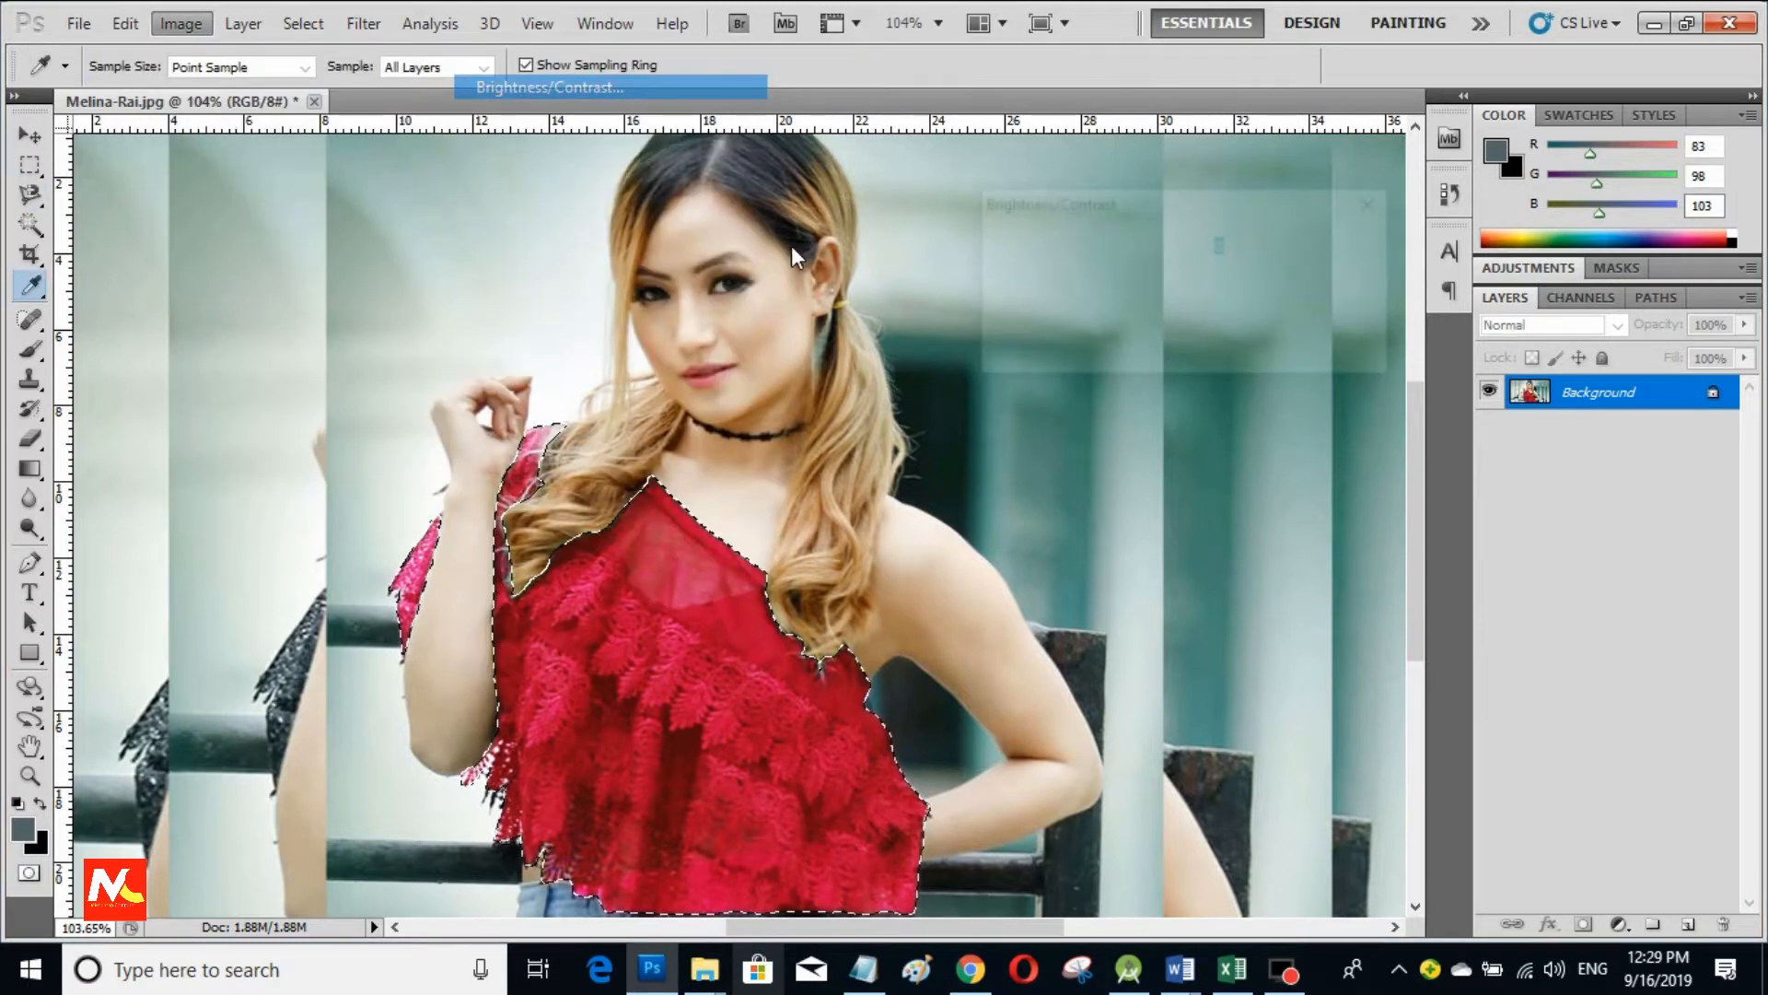
mouse_move(1124, 273)
mouse_down()
mouse_move(1175, 275)
mouse_move(1134, 284)
mouse_up()
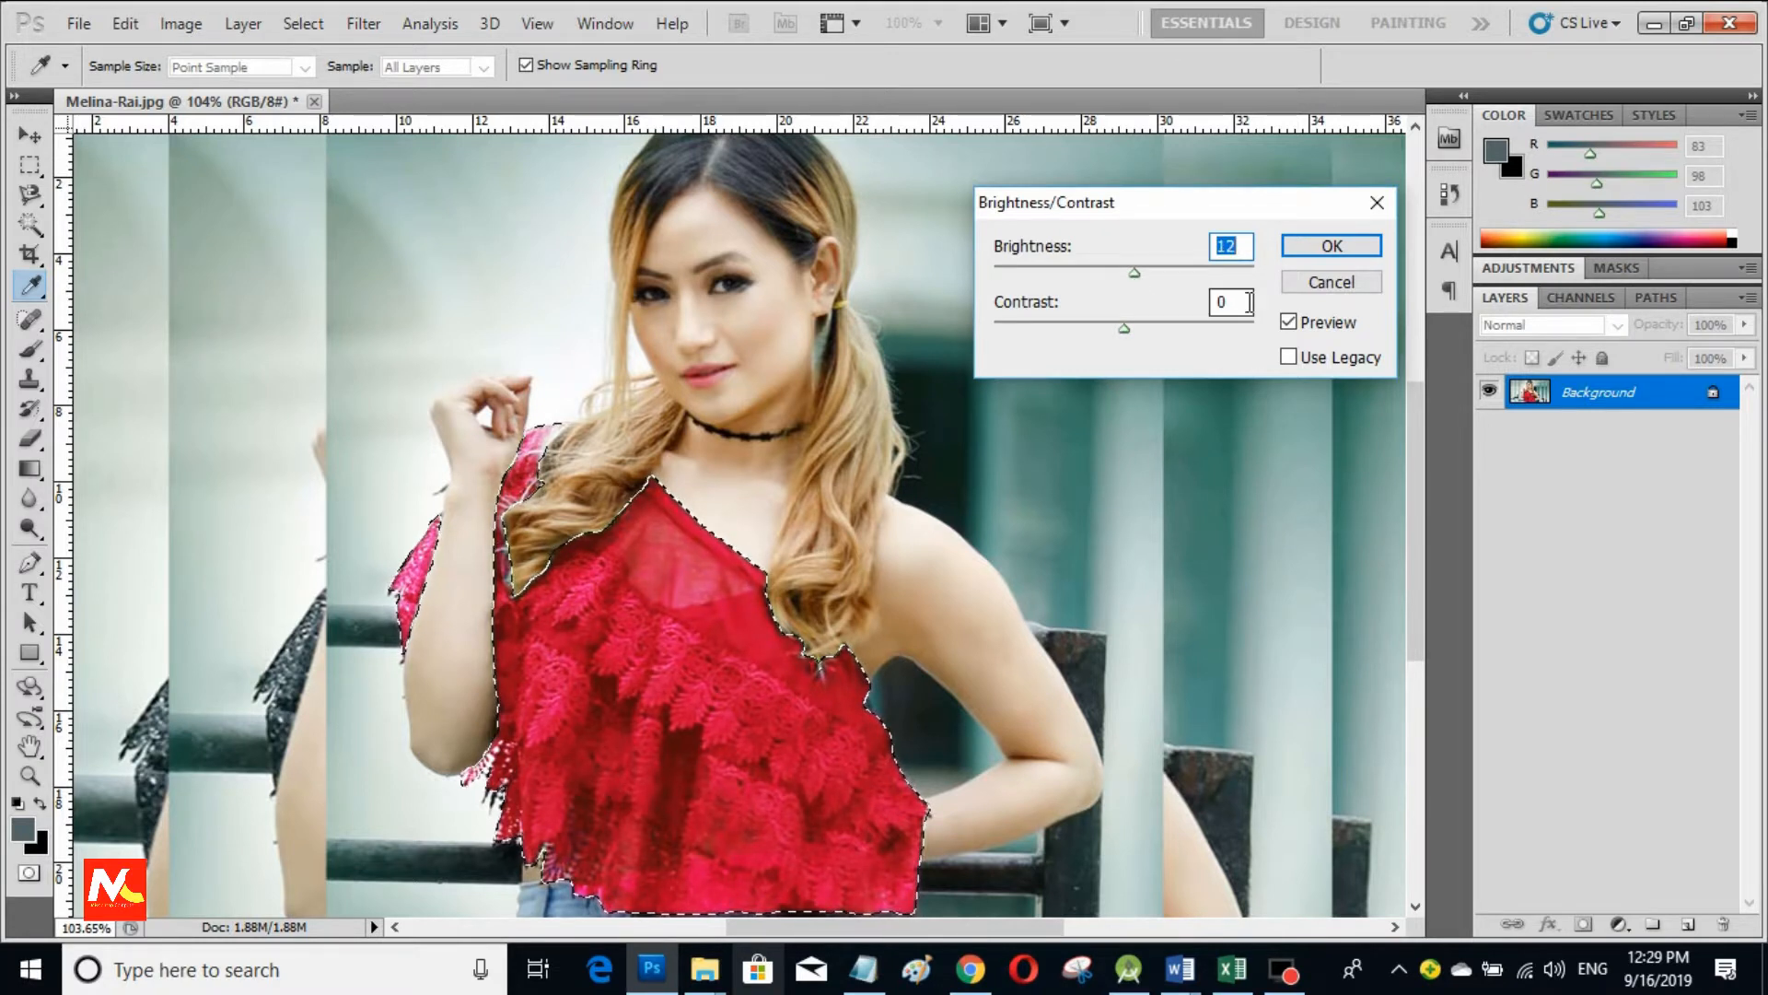
click(1310, 250)
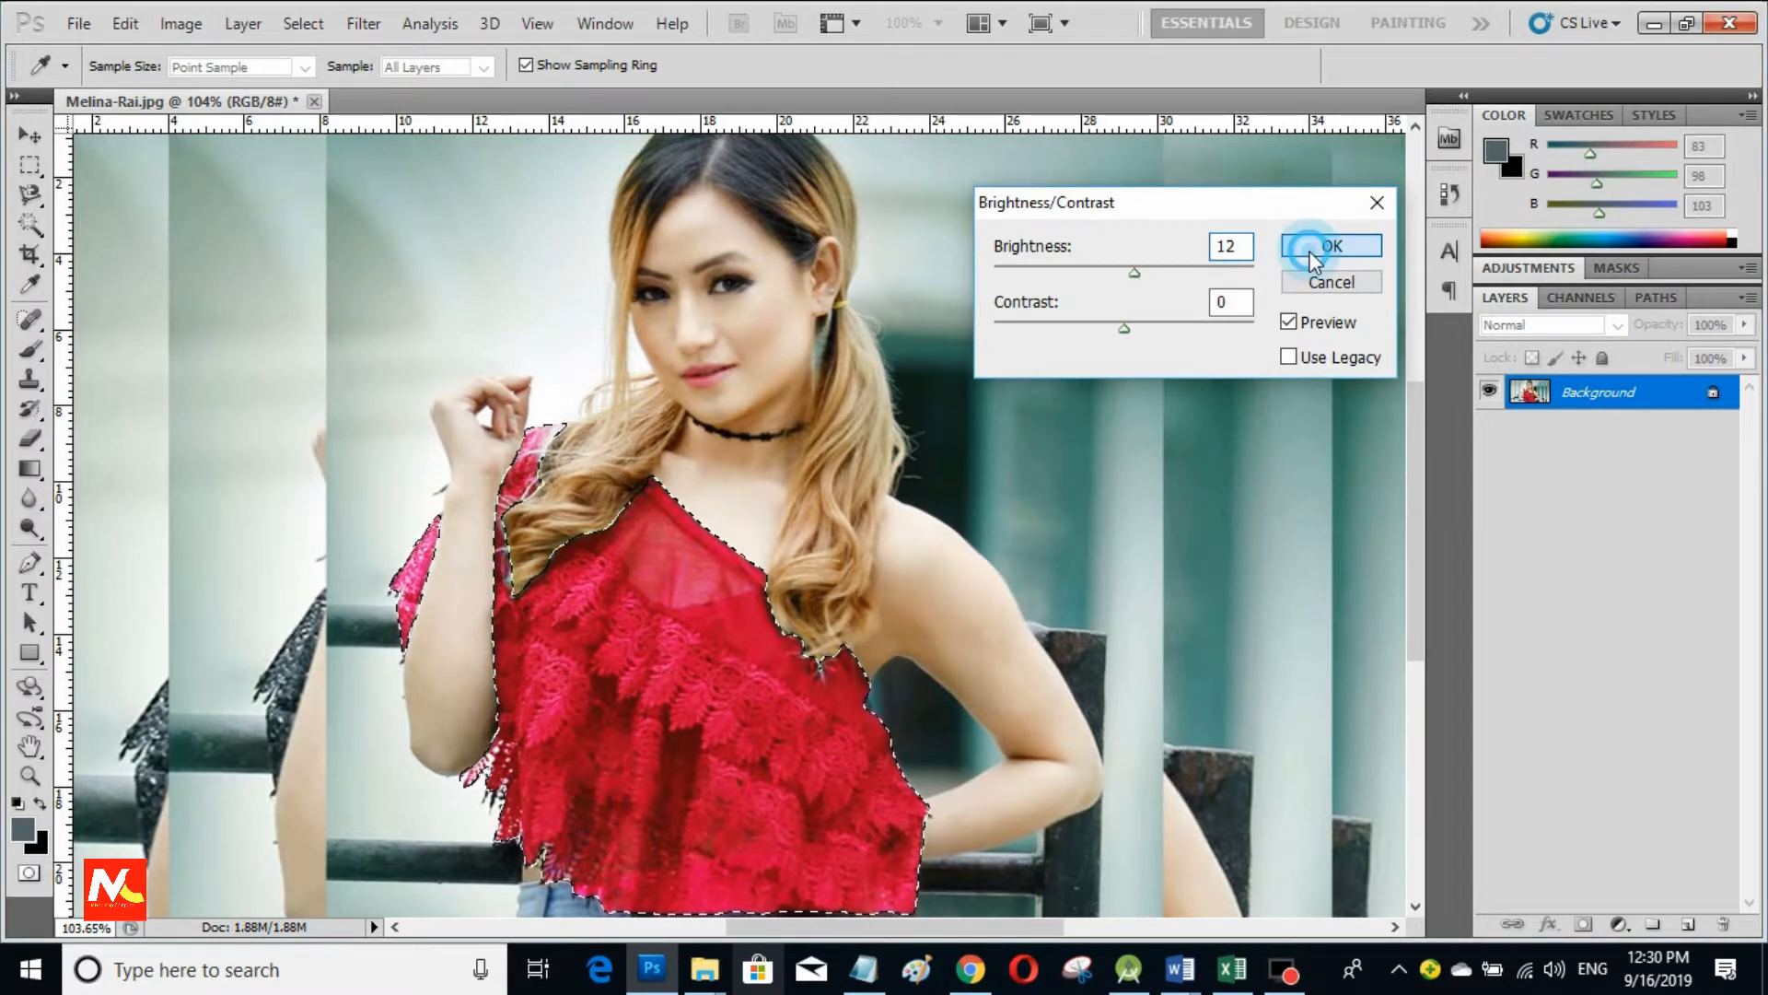
key(l)
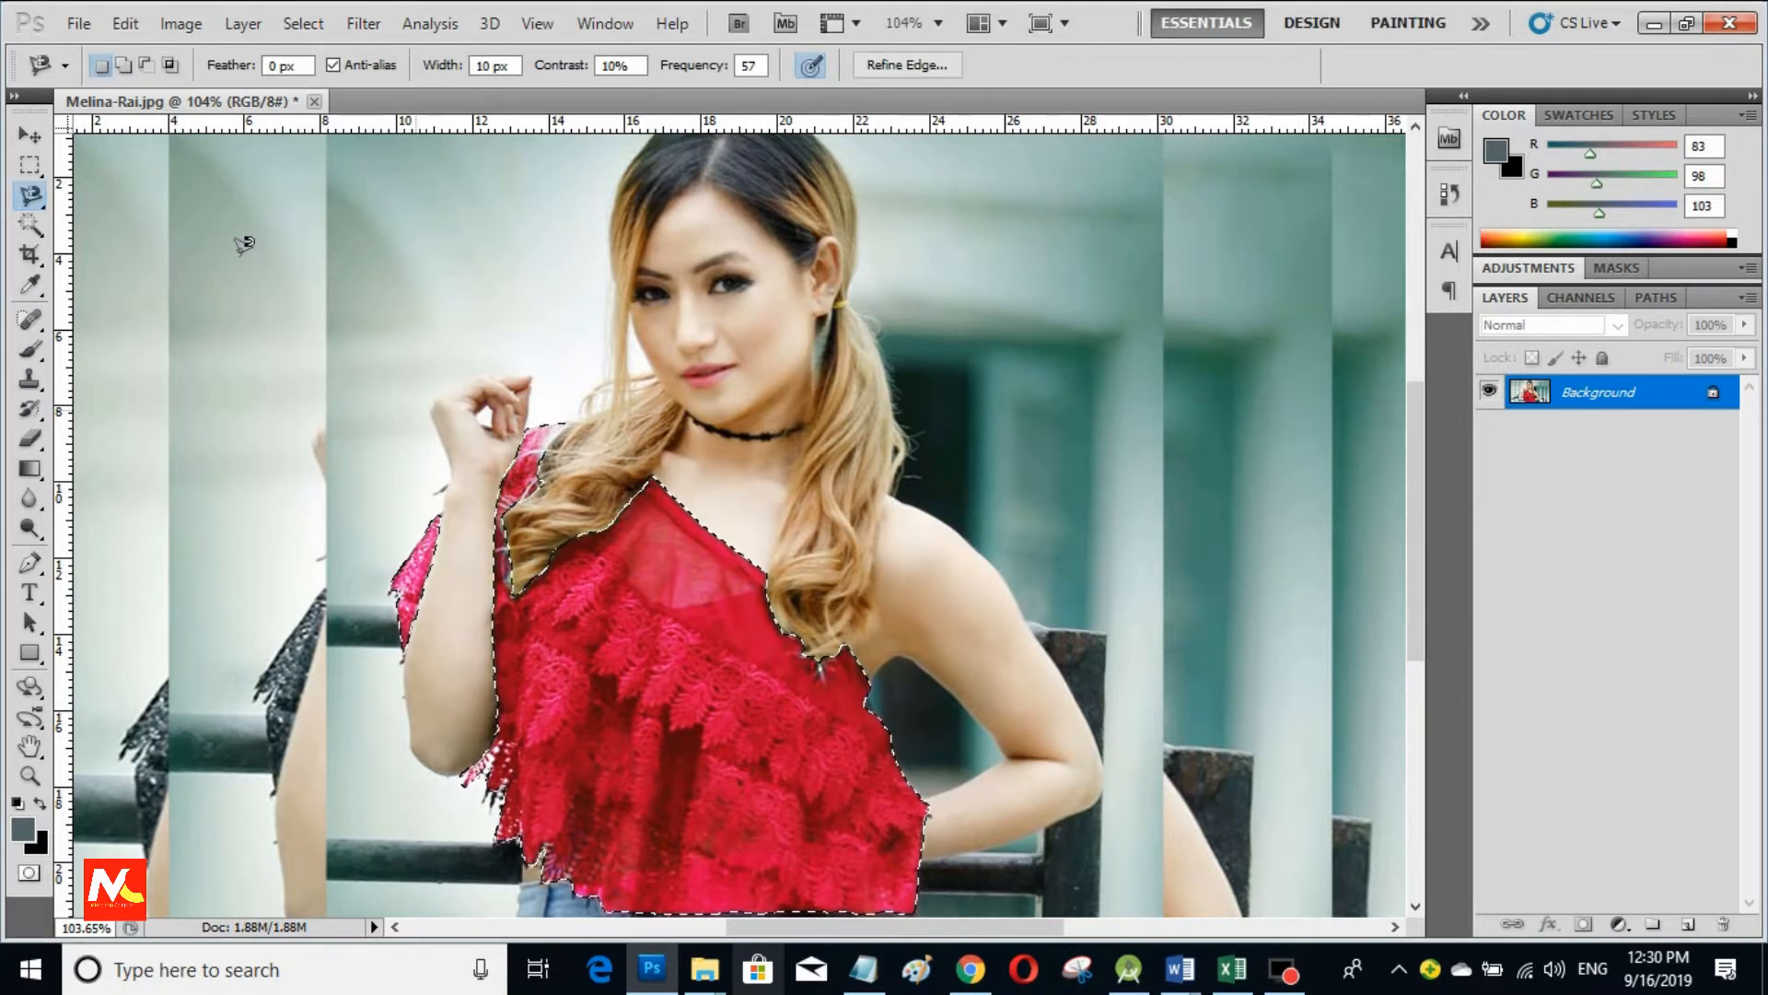
click(295, 25)
Step: Deselect the top and zoom out to view the whole recoloured photo
click(387, 72)
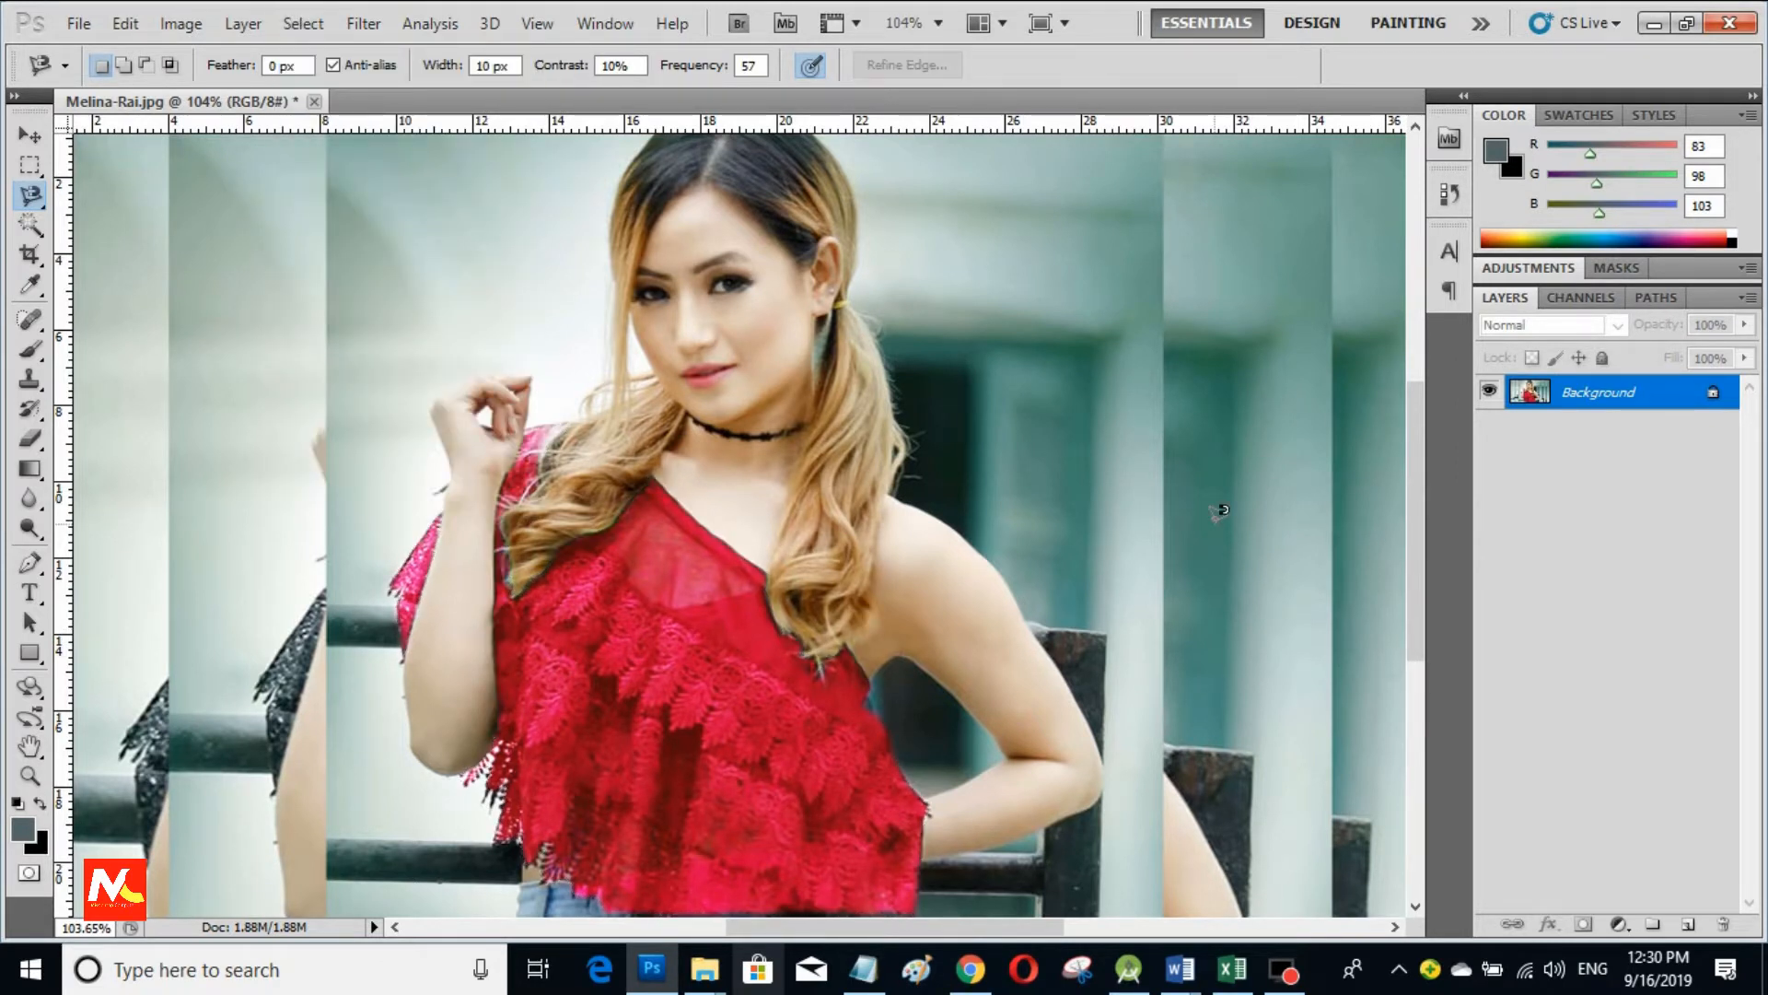
scroll(820, 626, down, 3)
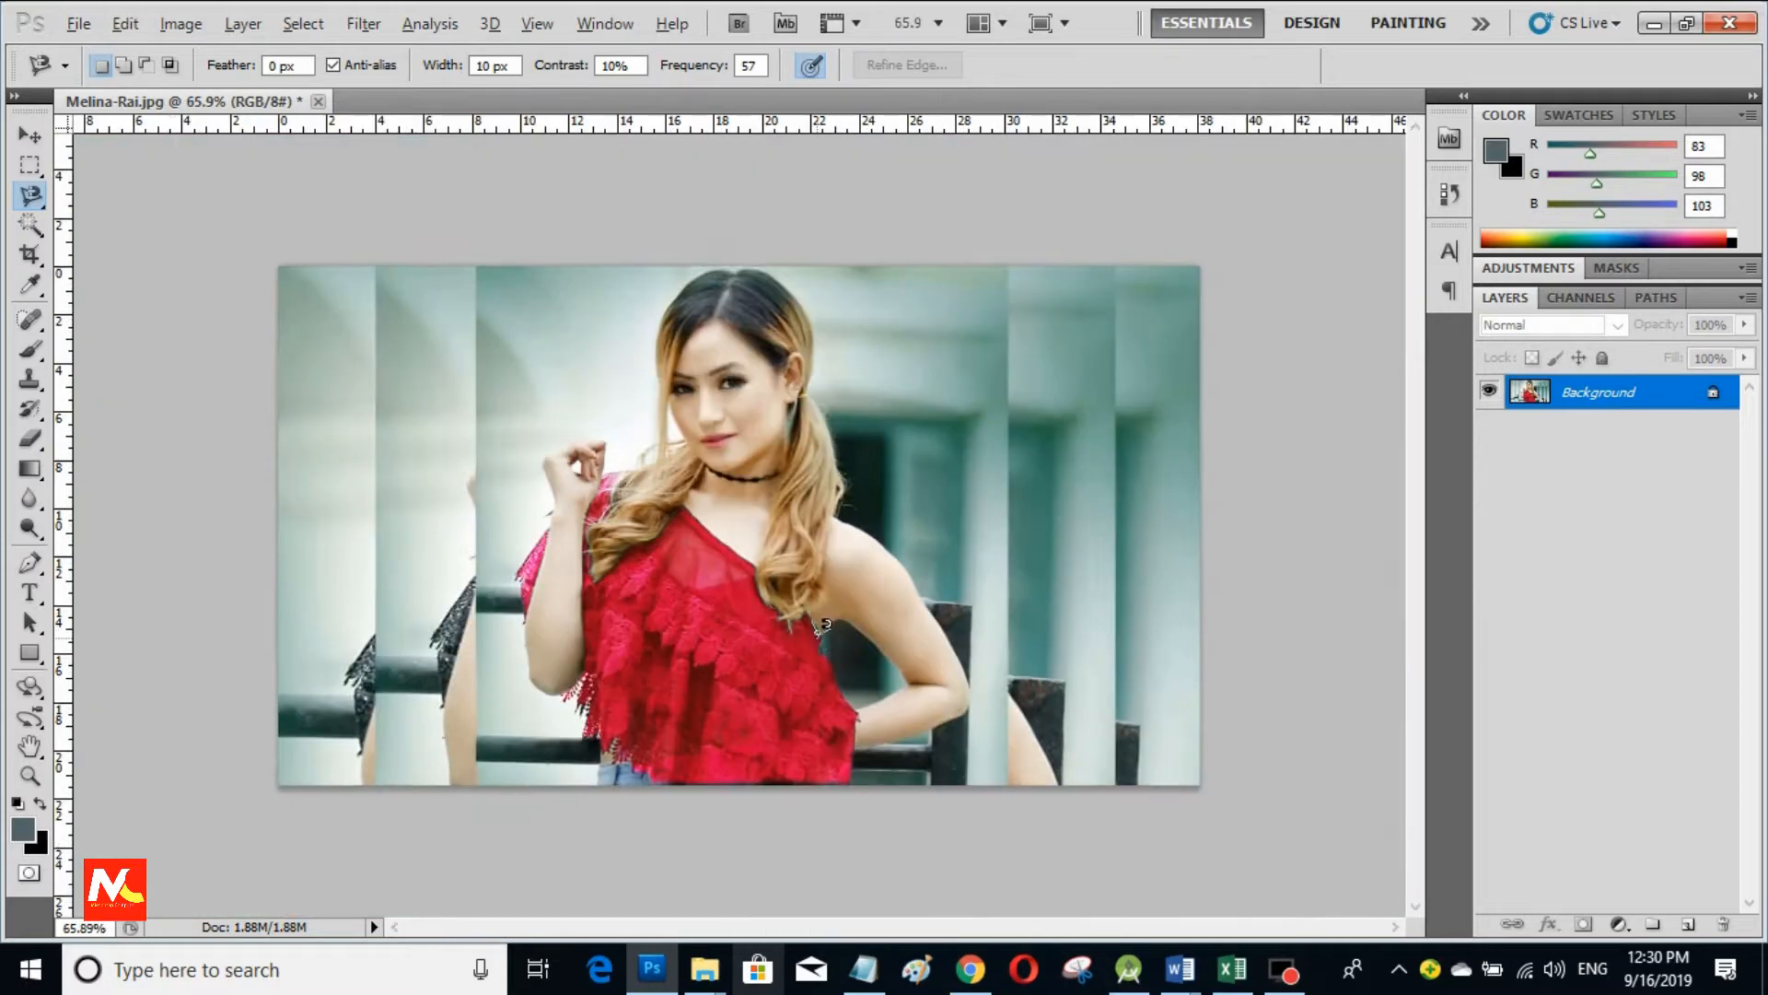
scroll(820, 626, up, 2)
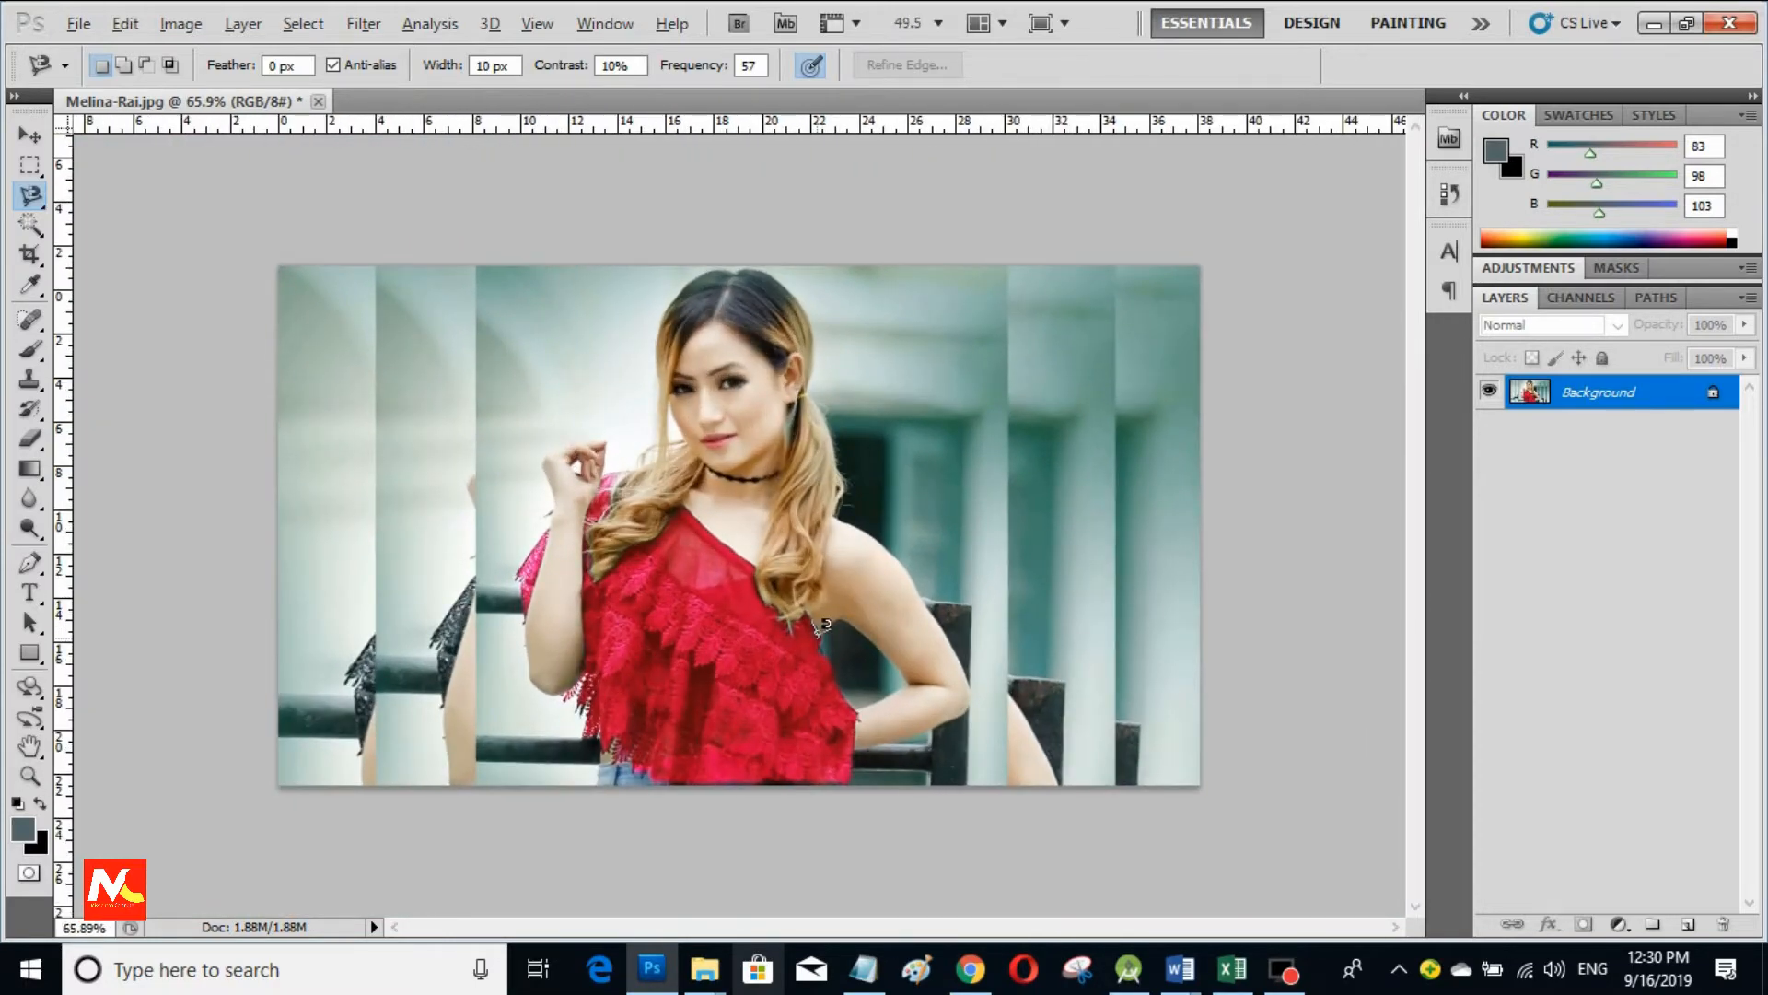
scroll(820, 626, down, 1)
scroll(821, 627, up, 1)
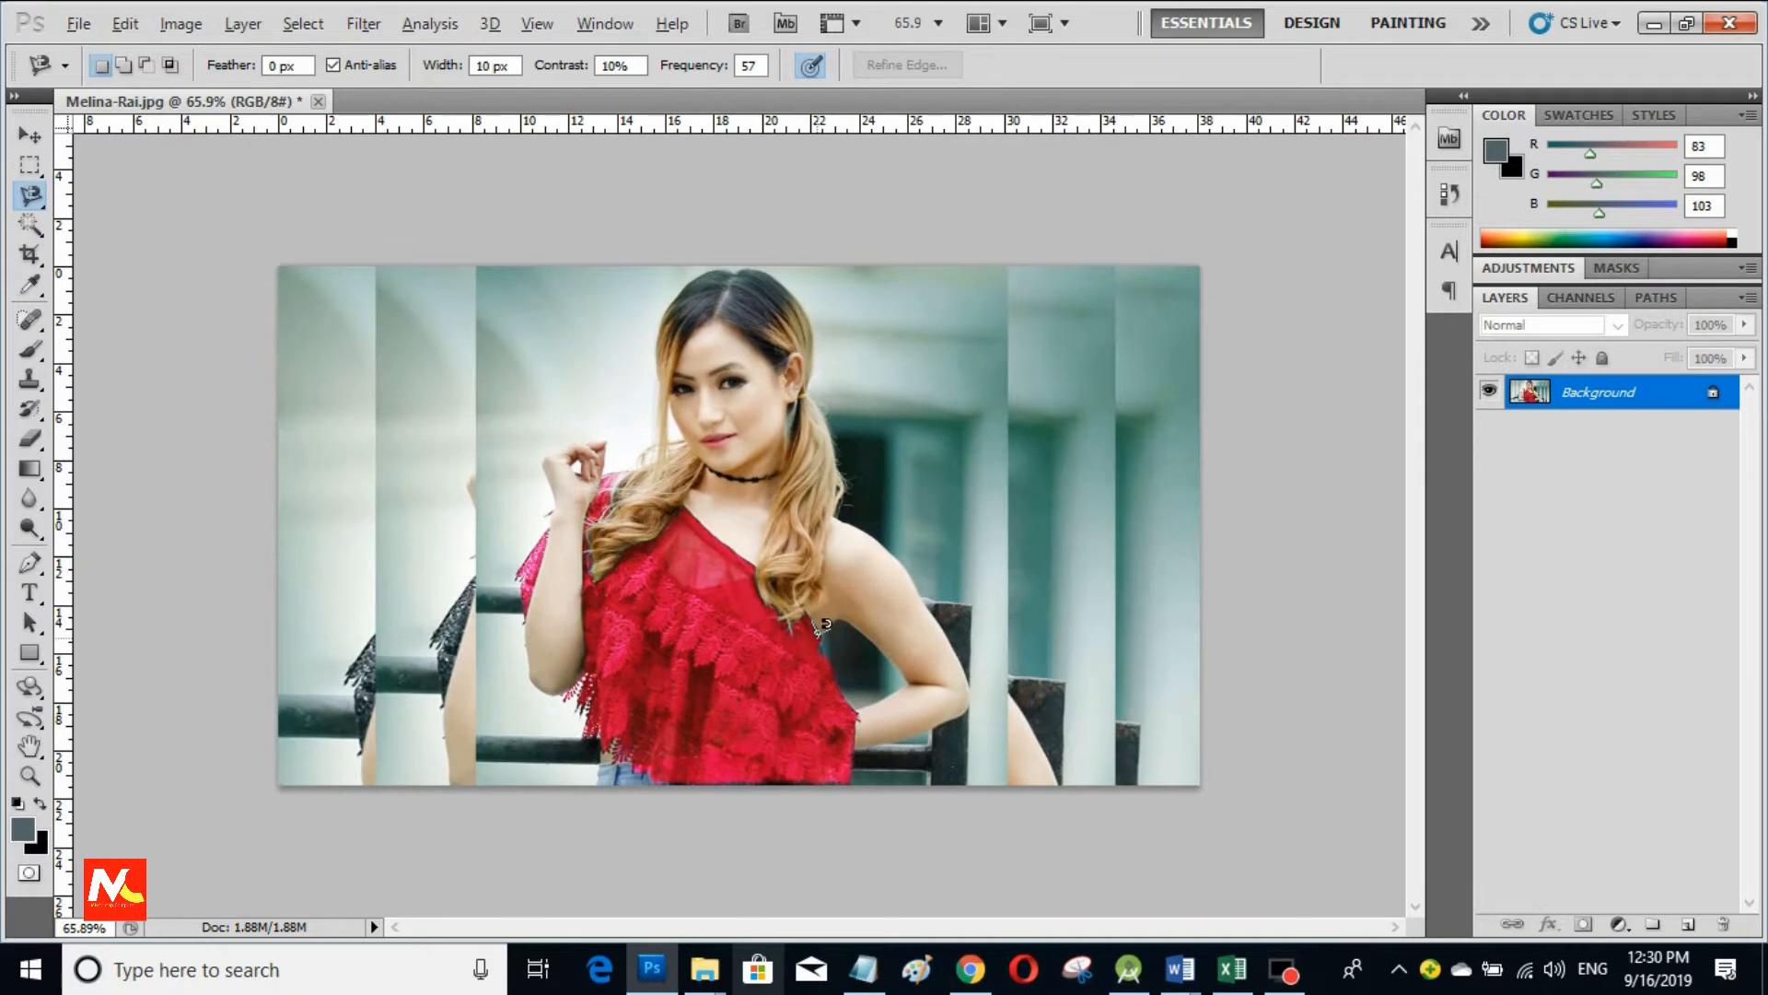
Step: Save a JPEG copy in Pictures with '-Image adjustment' appended to the original file name
click(72, 26)
click(185, 407)
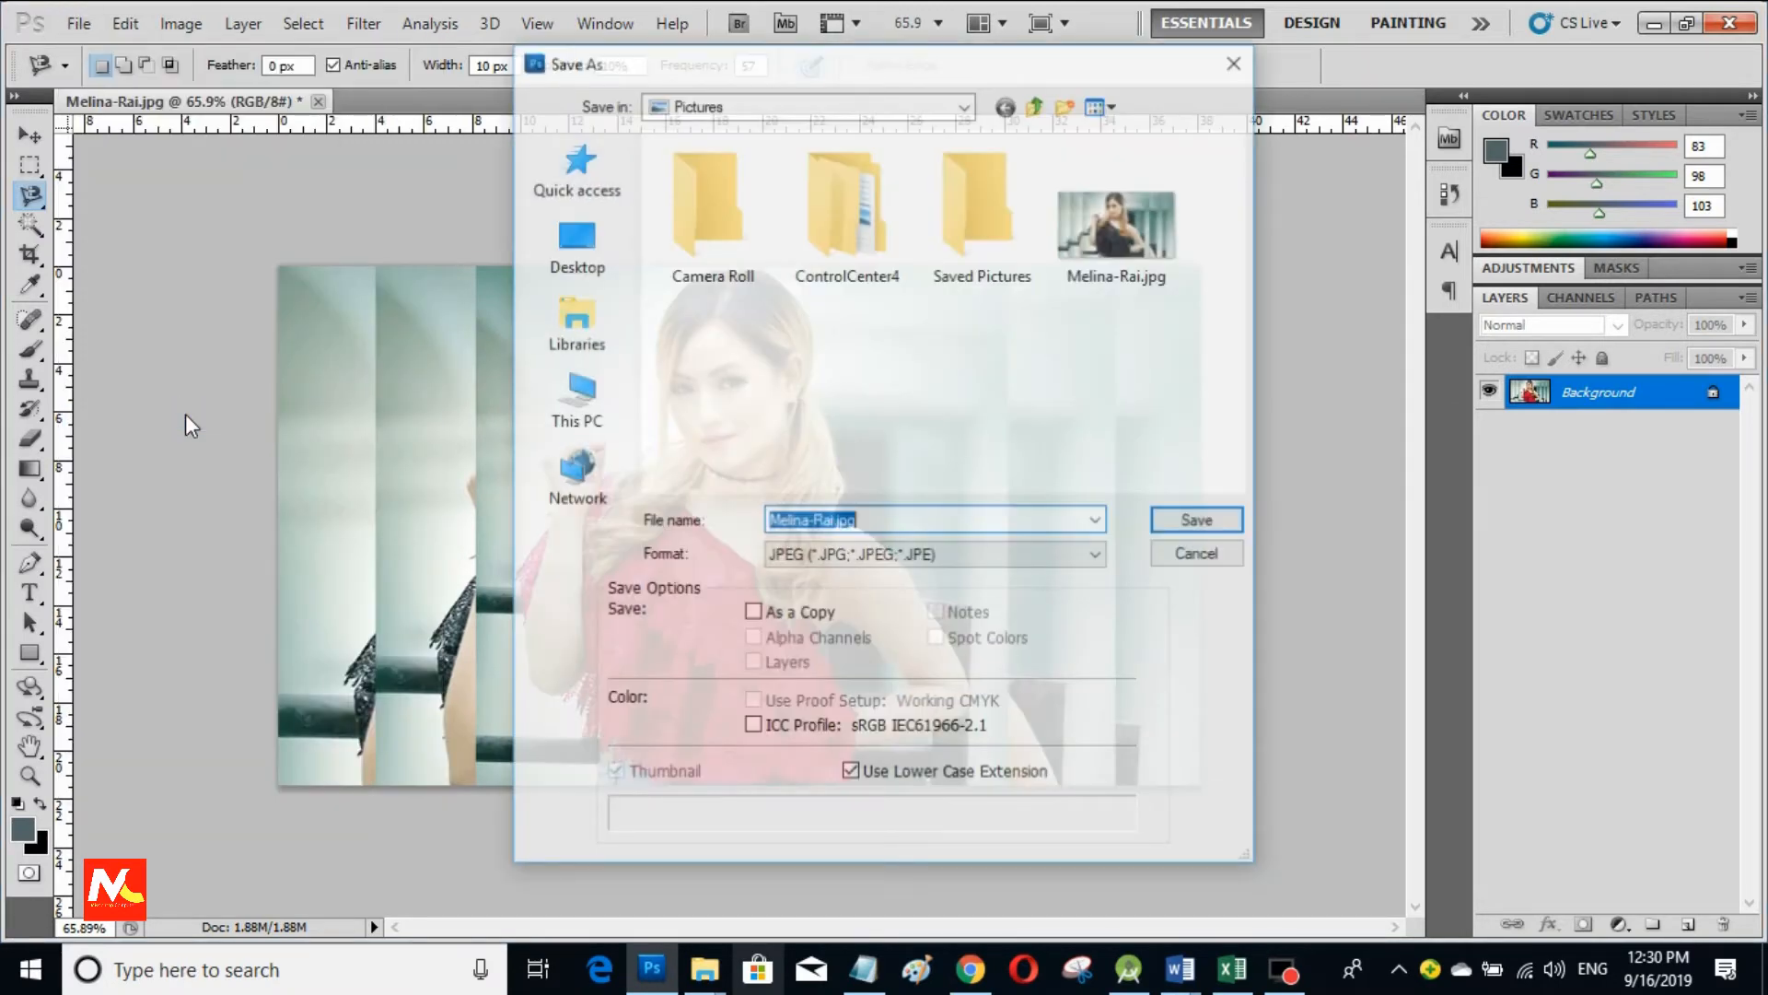
click(832, 525)
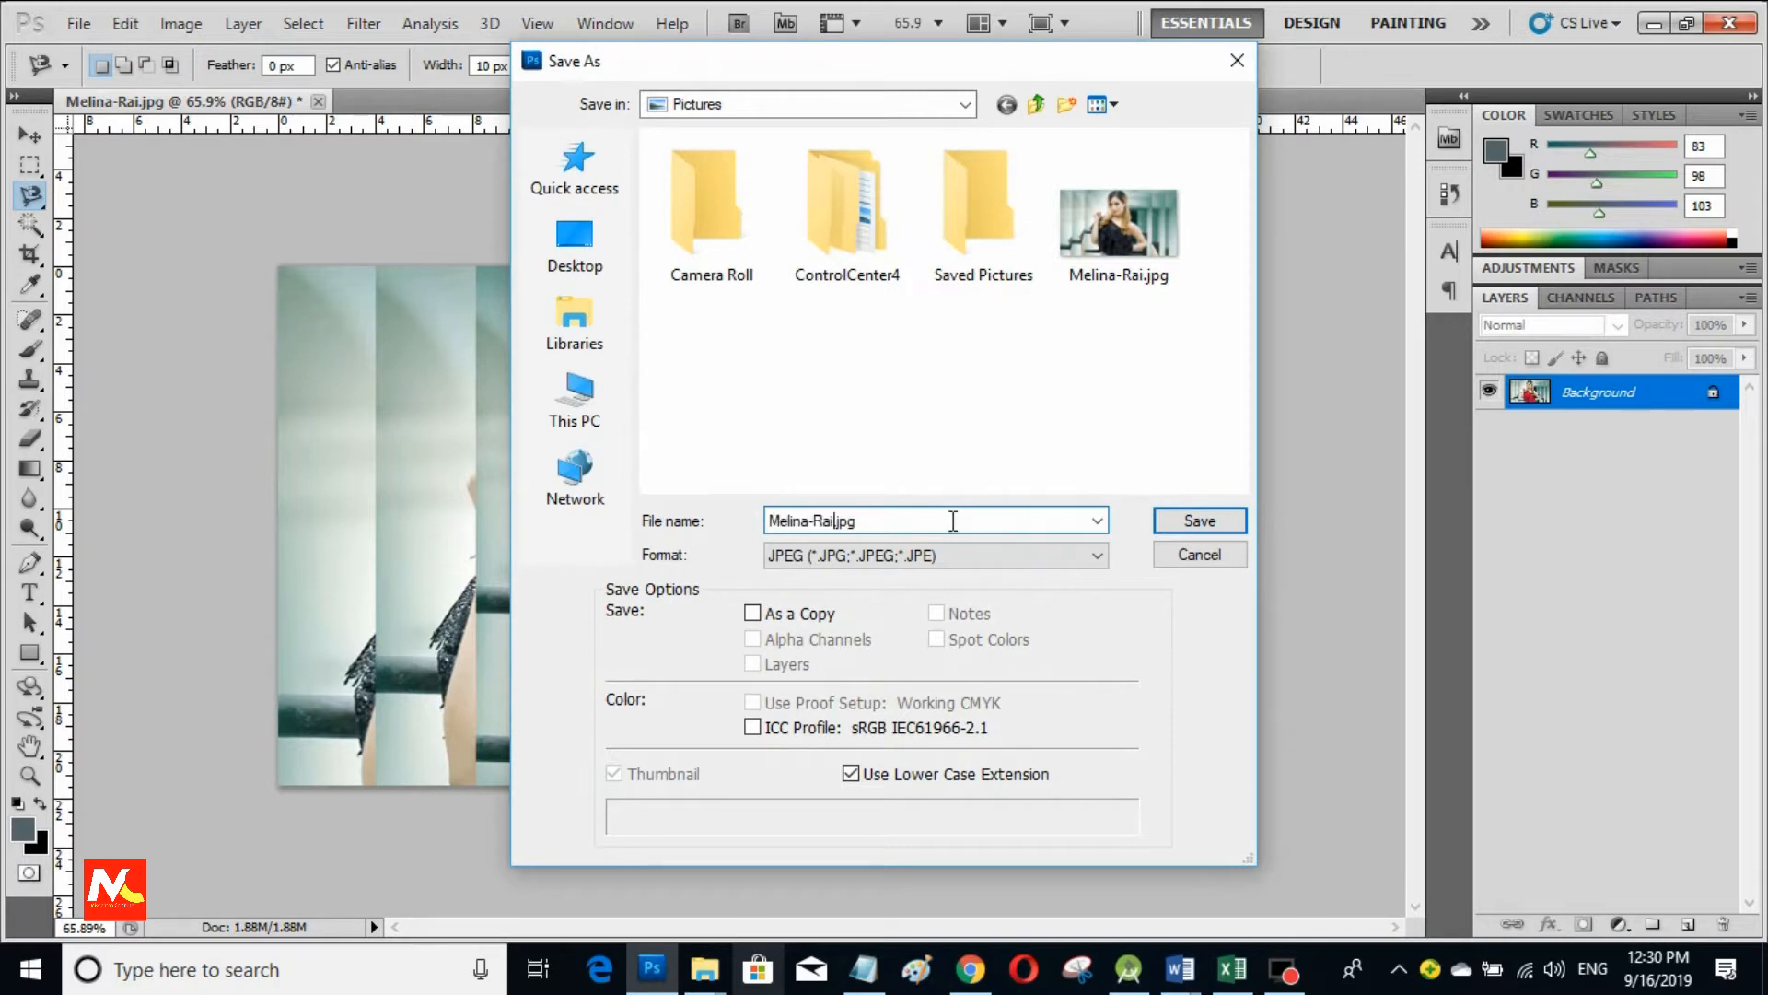
text(-Image adjustment)
key(Return)
key(Return)
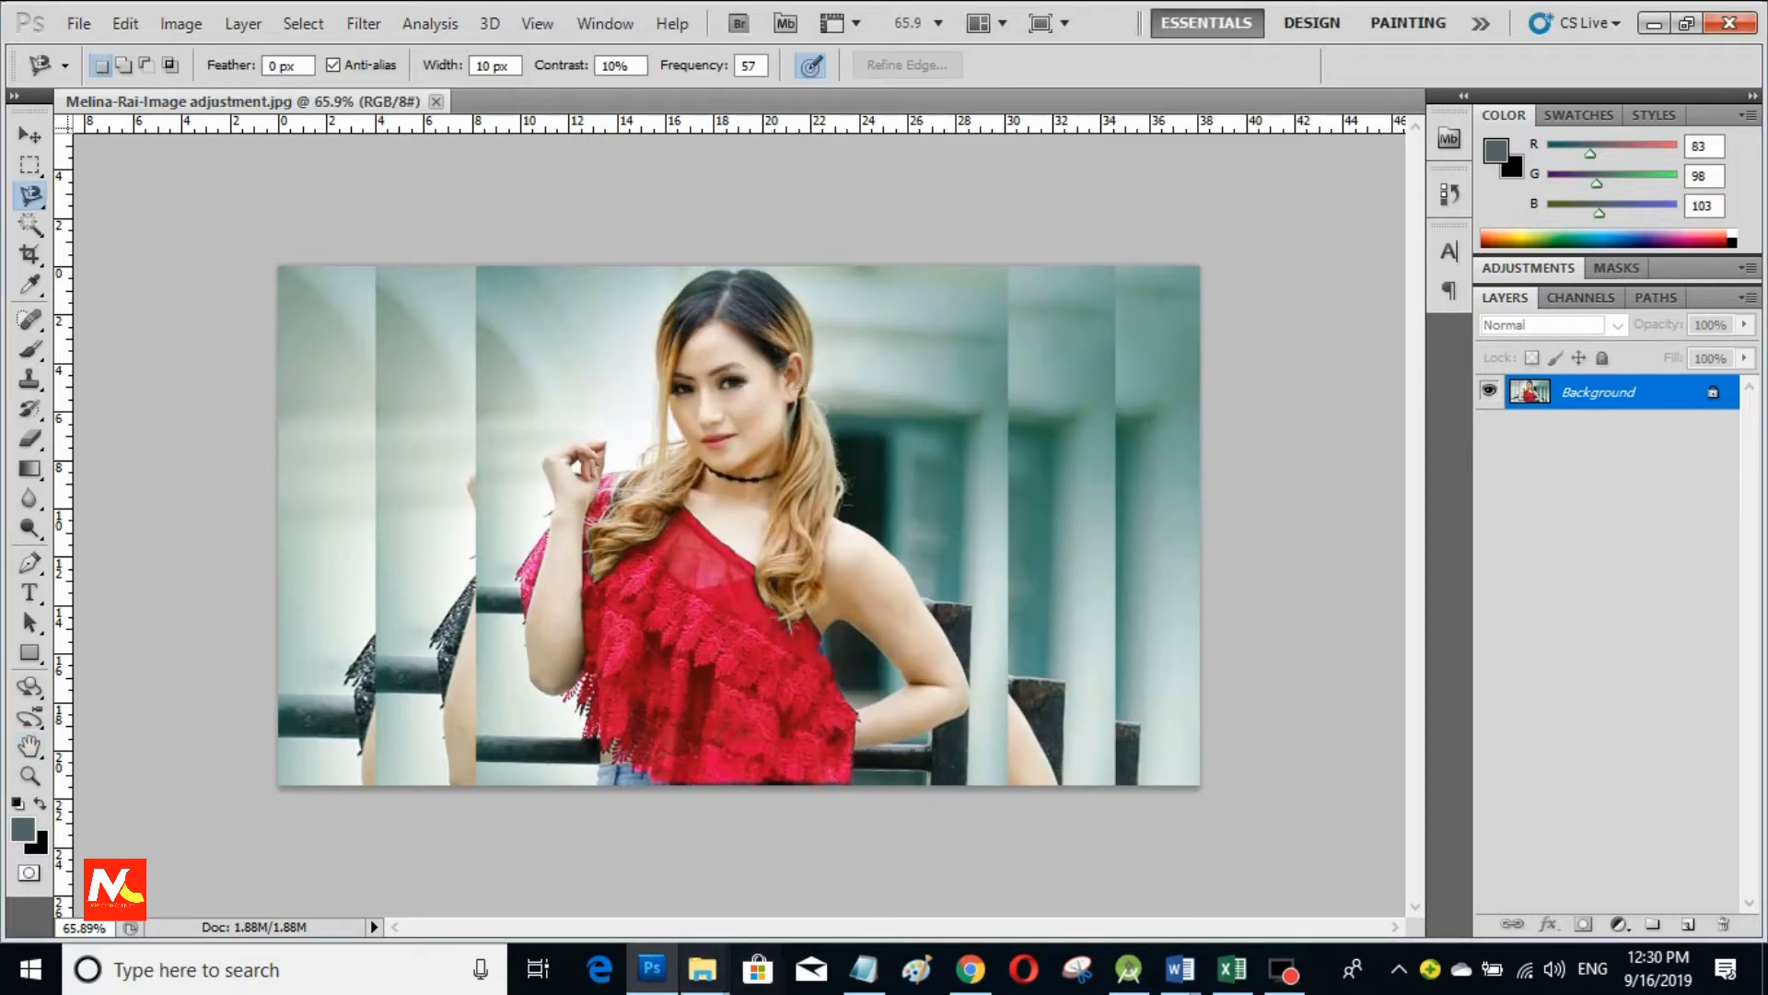
mouse_move(701, 969)
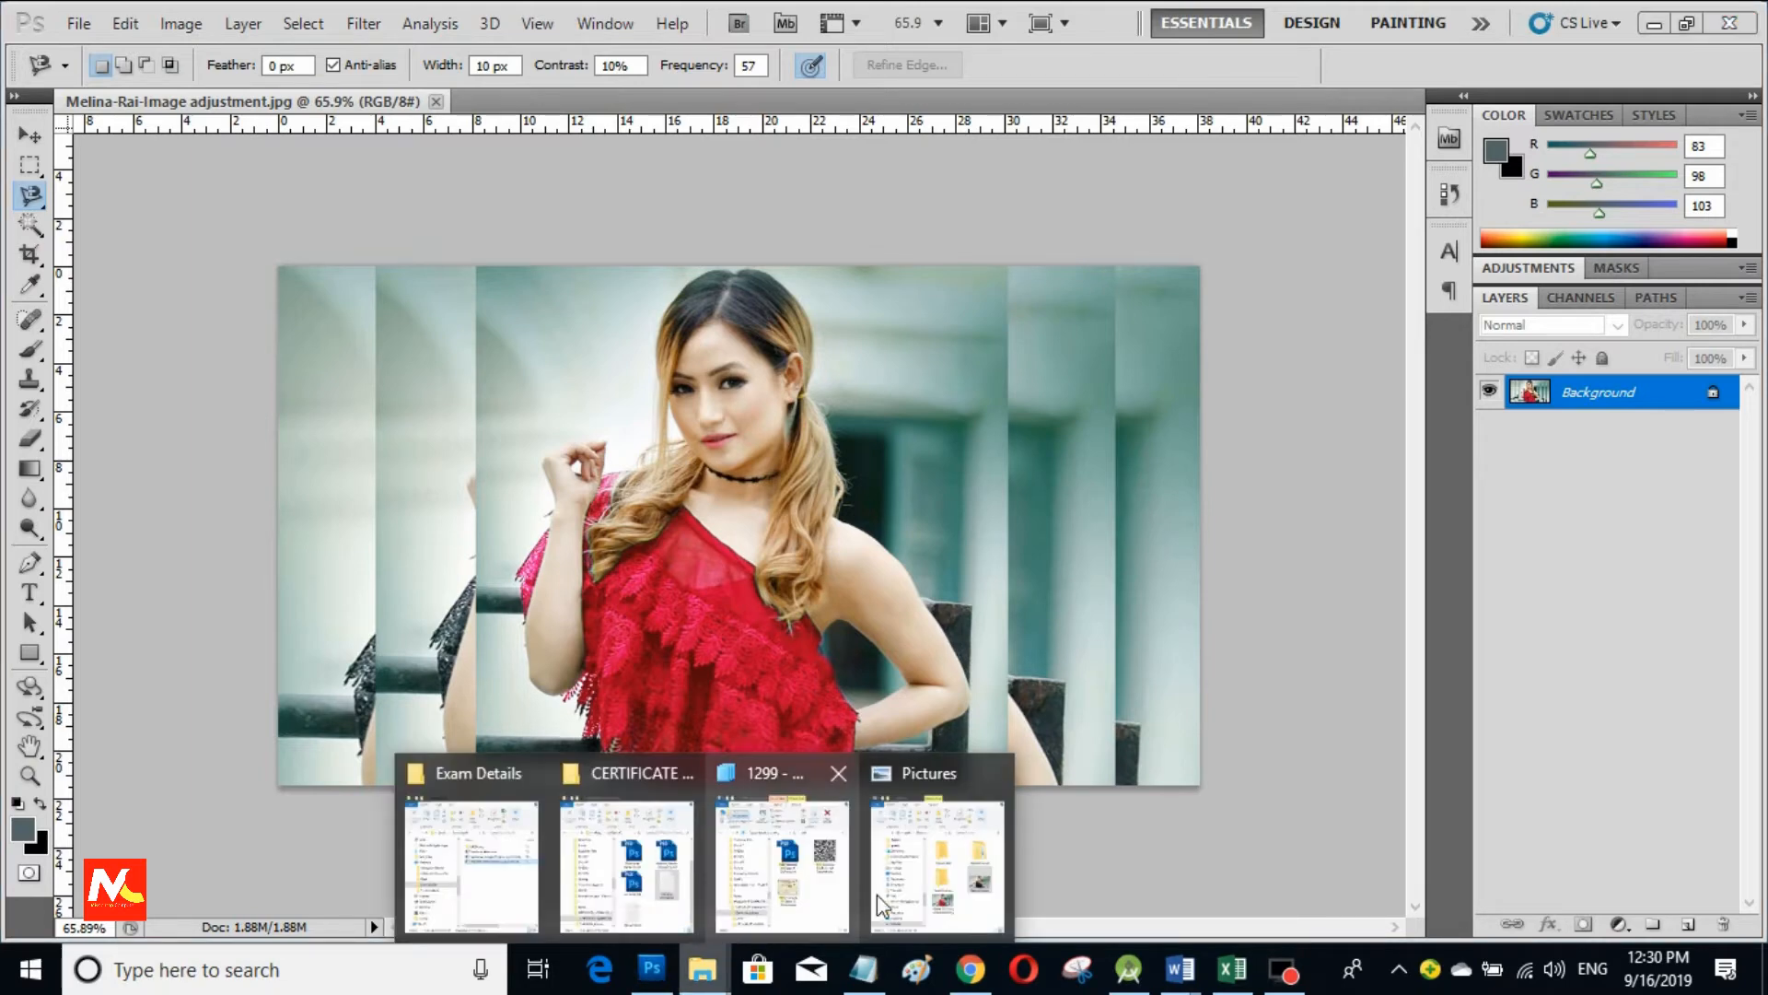
click(921, 876)
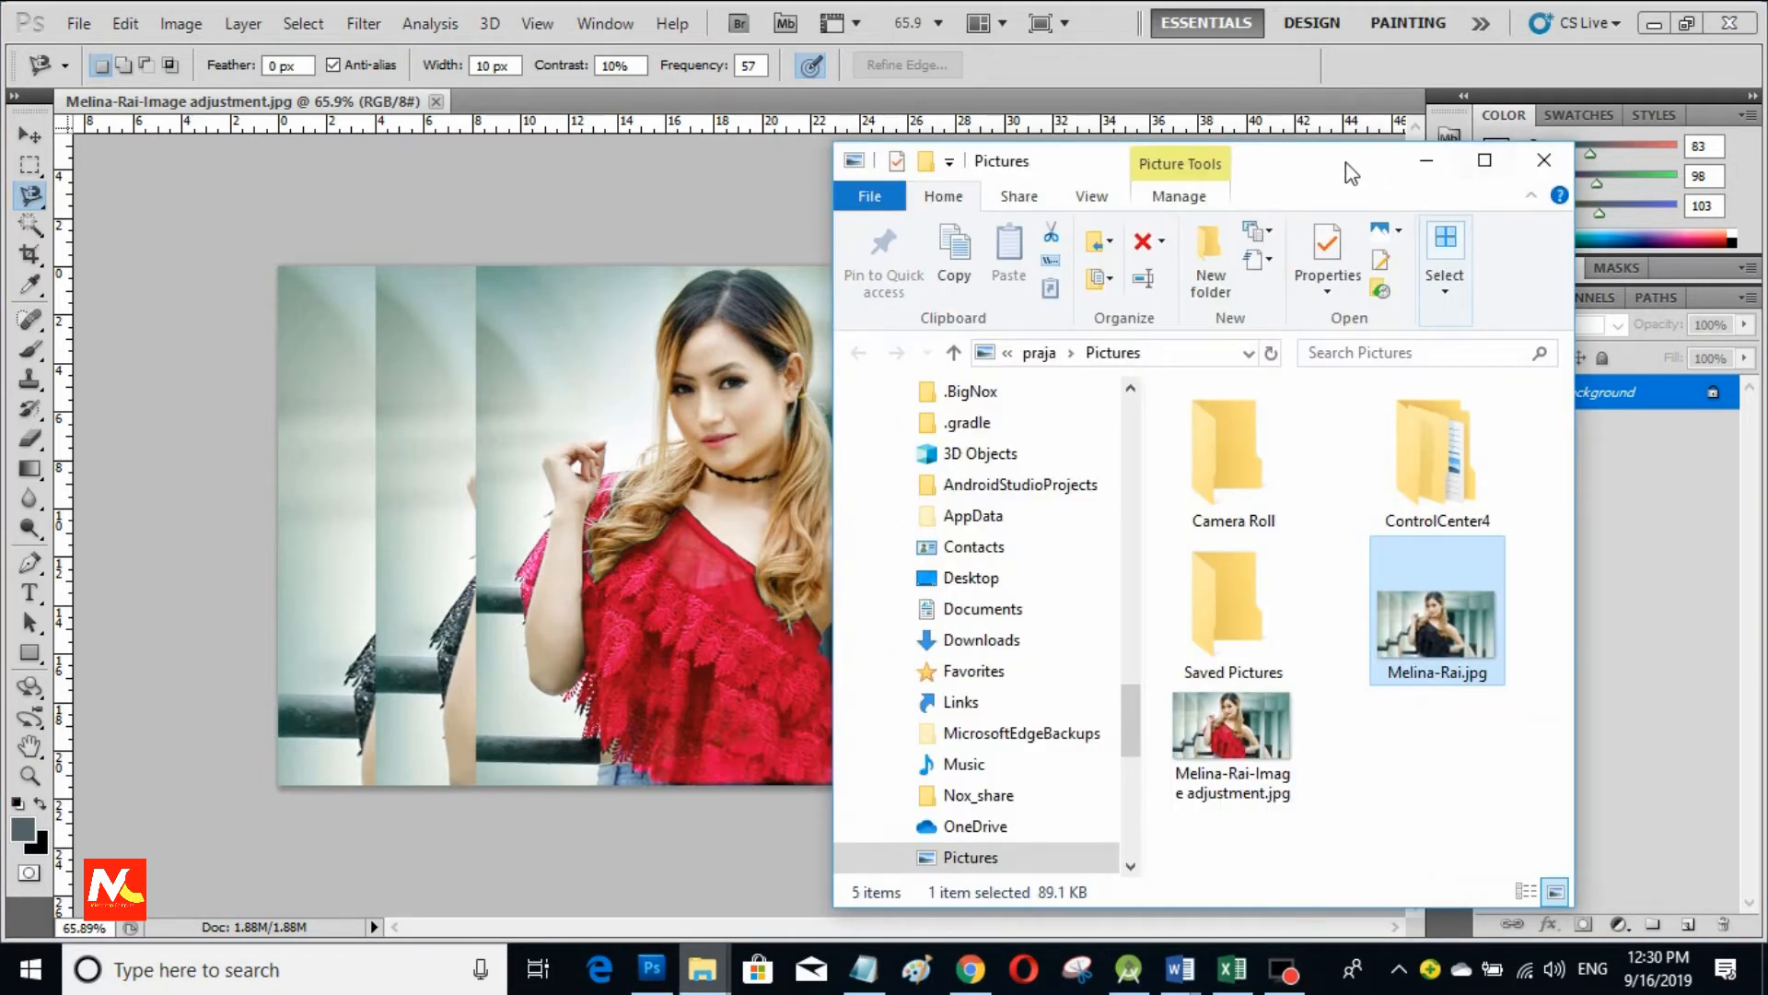
drag(1346, 162, 1383, 113)
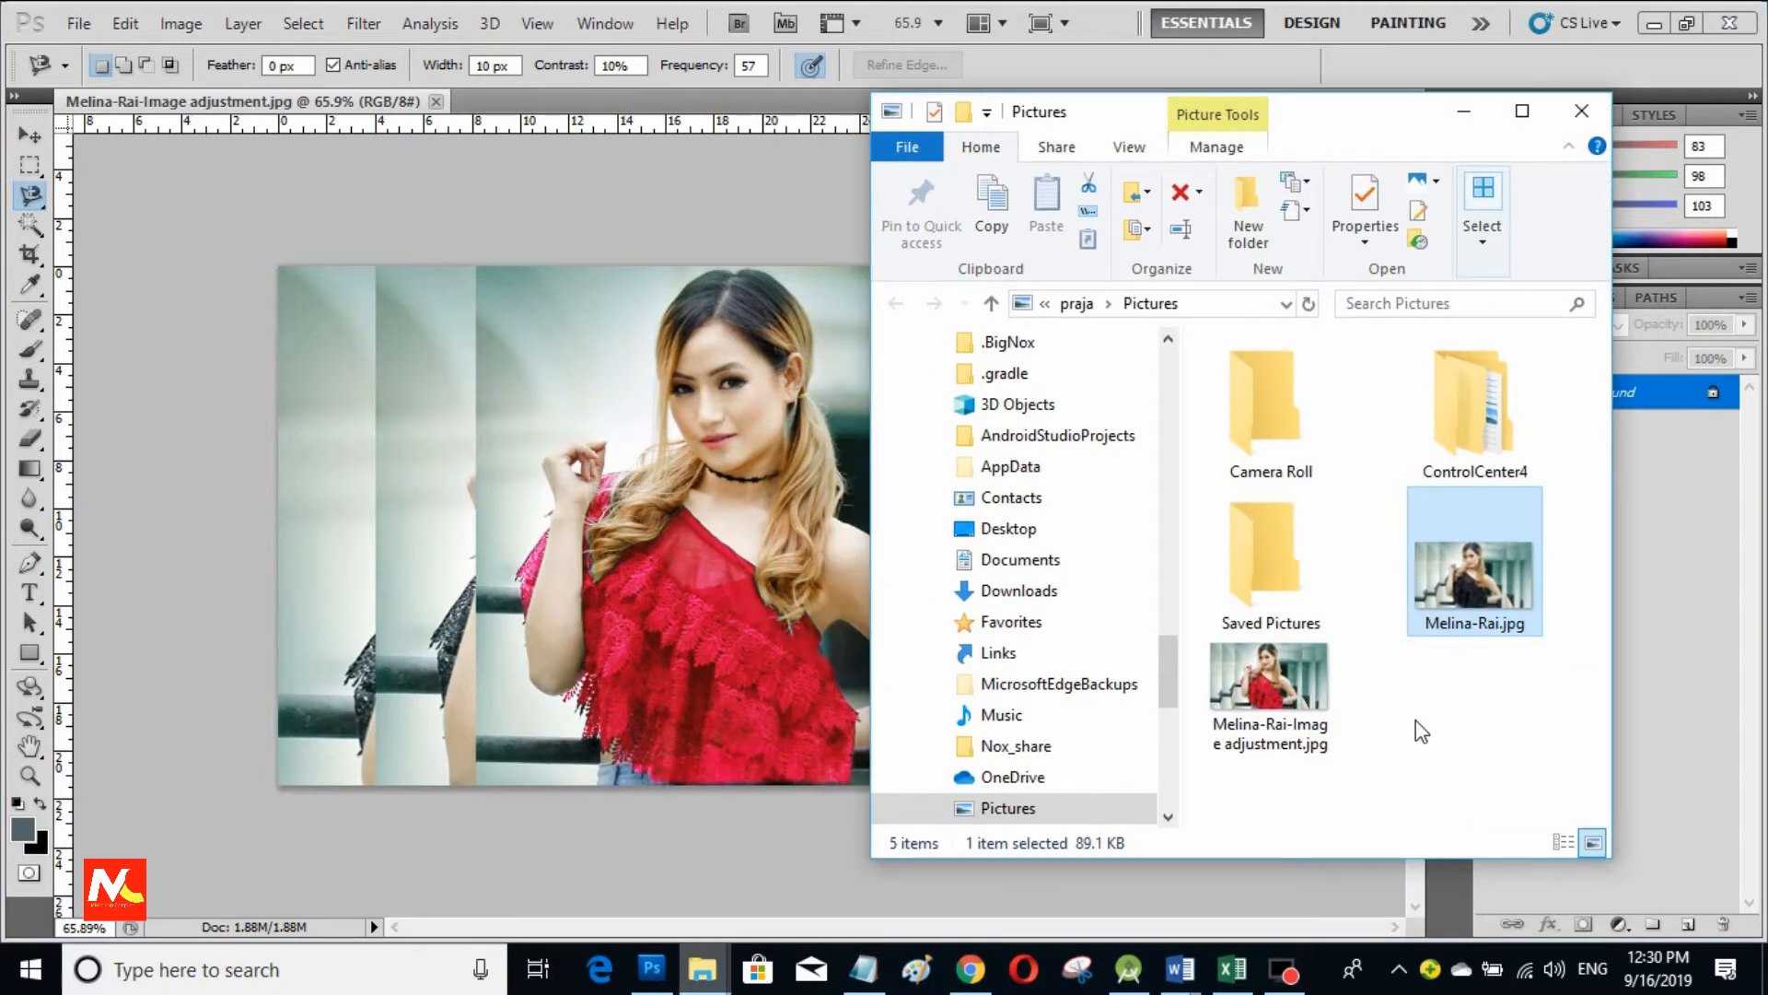
click(1417, 721)
click(1482, 584)
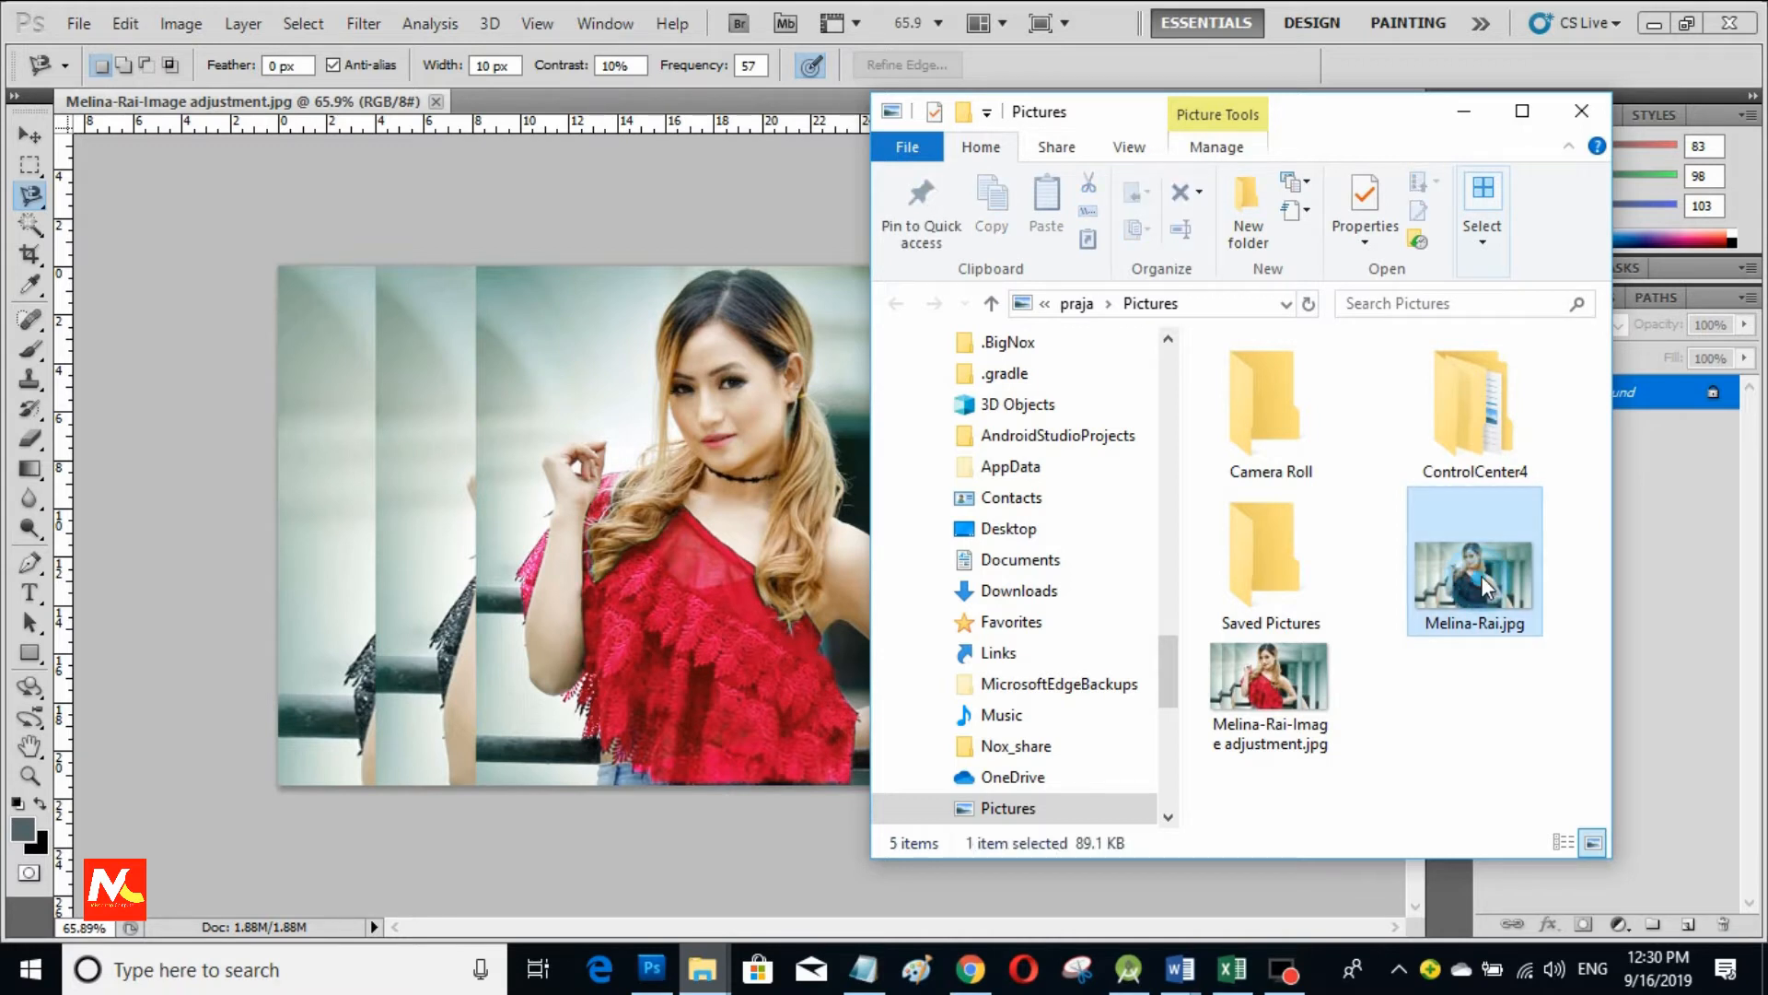
click(544, 92)
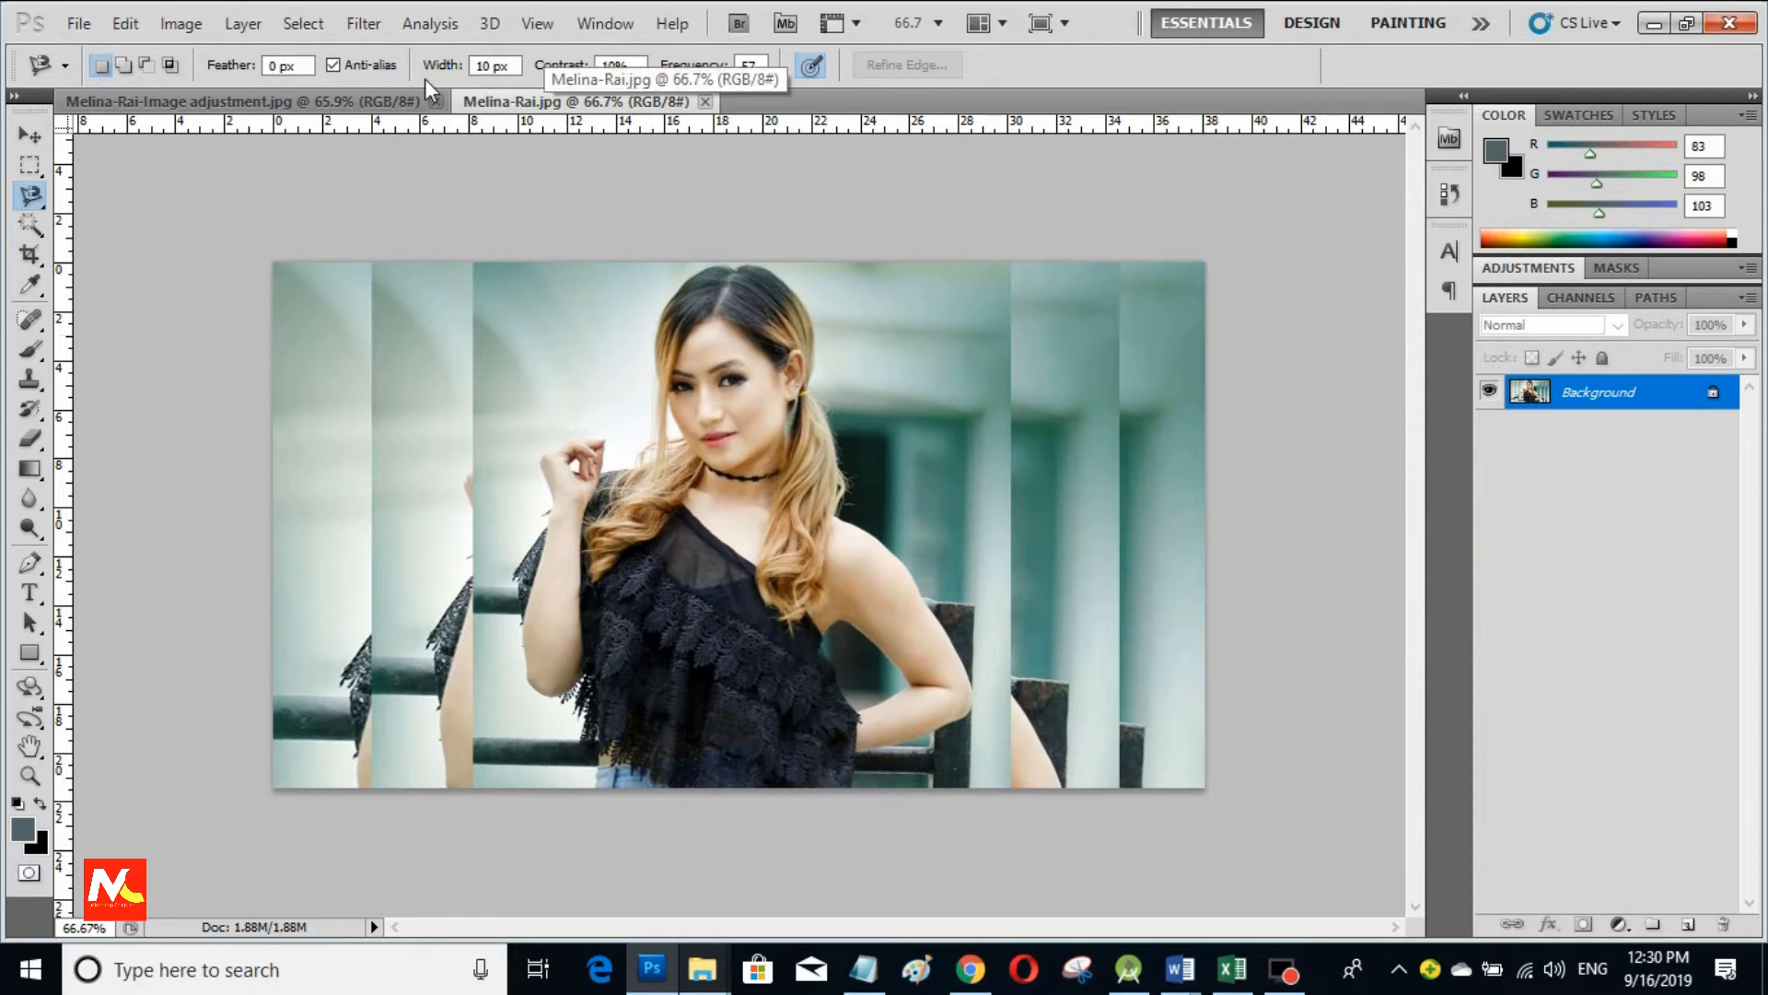
Step: Float the original black-top photo and the red-top edit out of their tabs into separate windows
click(419, 102)
click(497, 103)
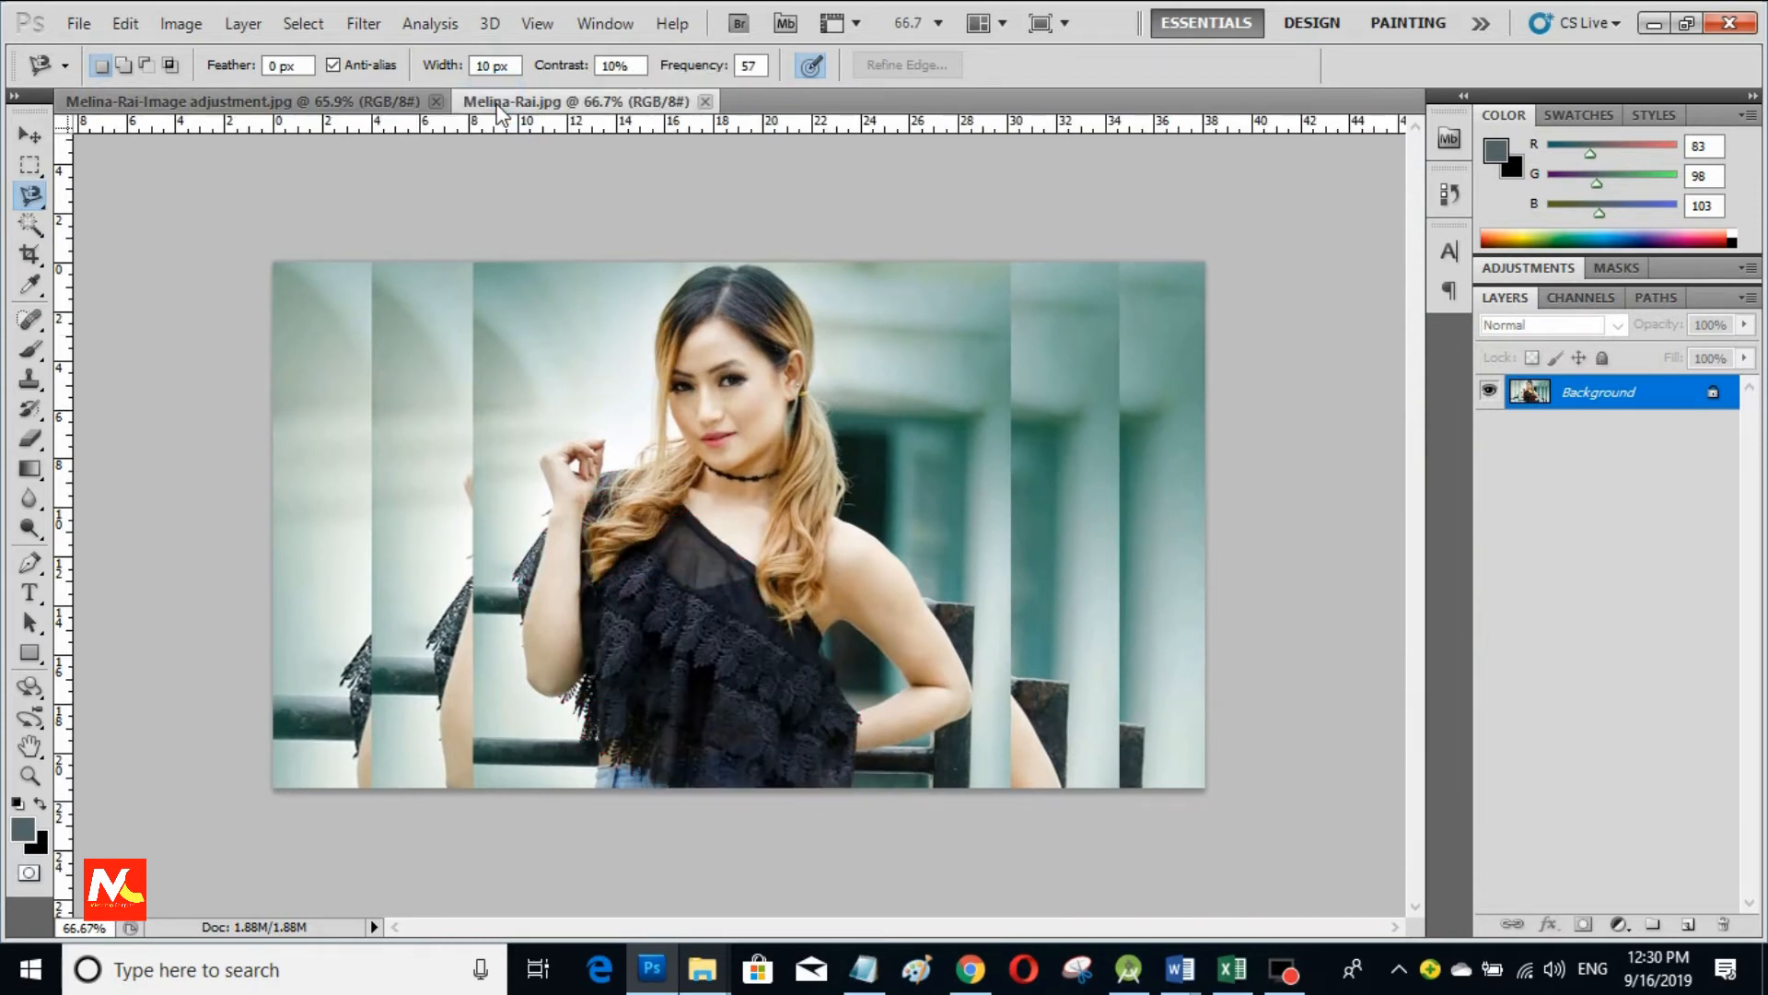
drag(497, 104, 643, 327)
drag(276, 102, 446, 328)
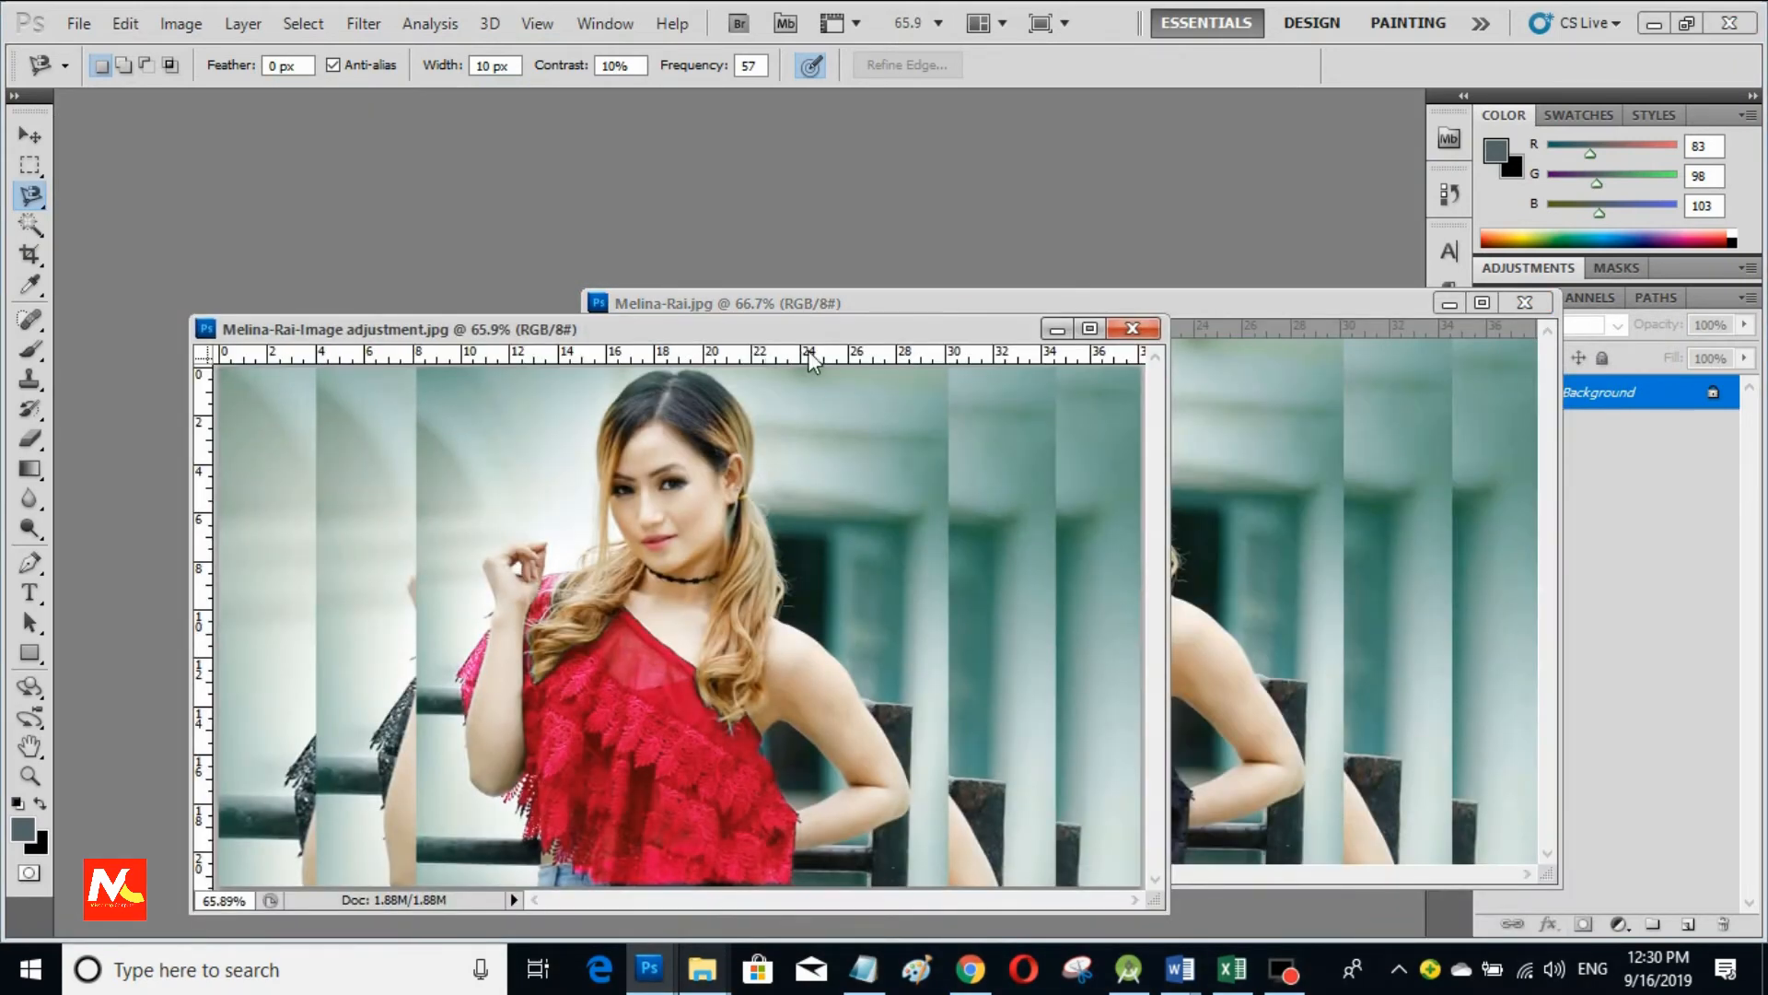
Step: Move and resize both windows: original on the left, red-top edit beside it
drag(884, 304, 499, 231)
click(30, 136)
click(677, 852)
drag(604, 329, 875, 296)
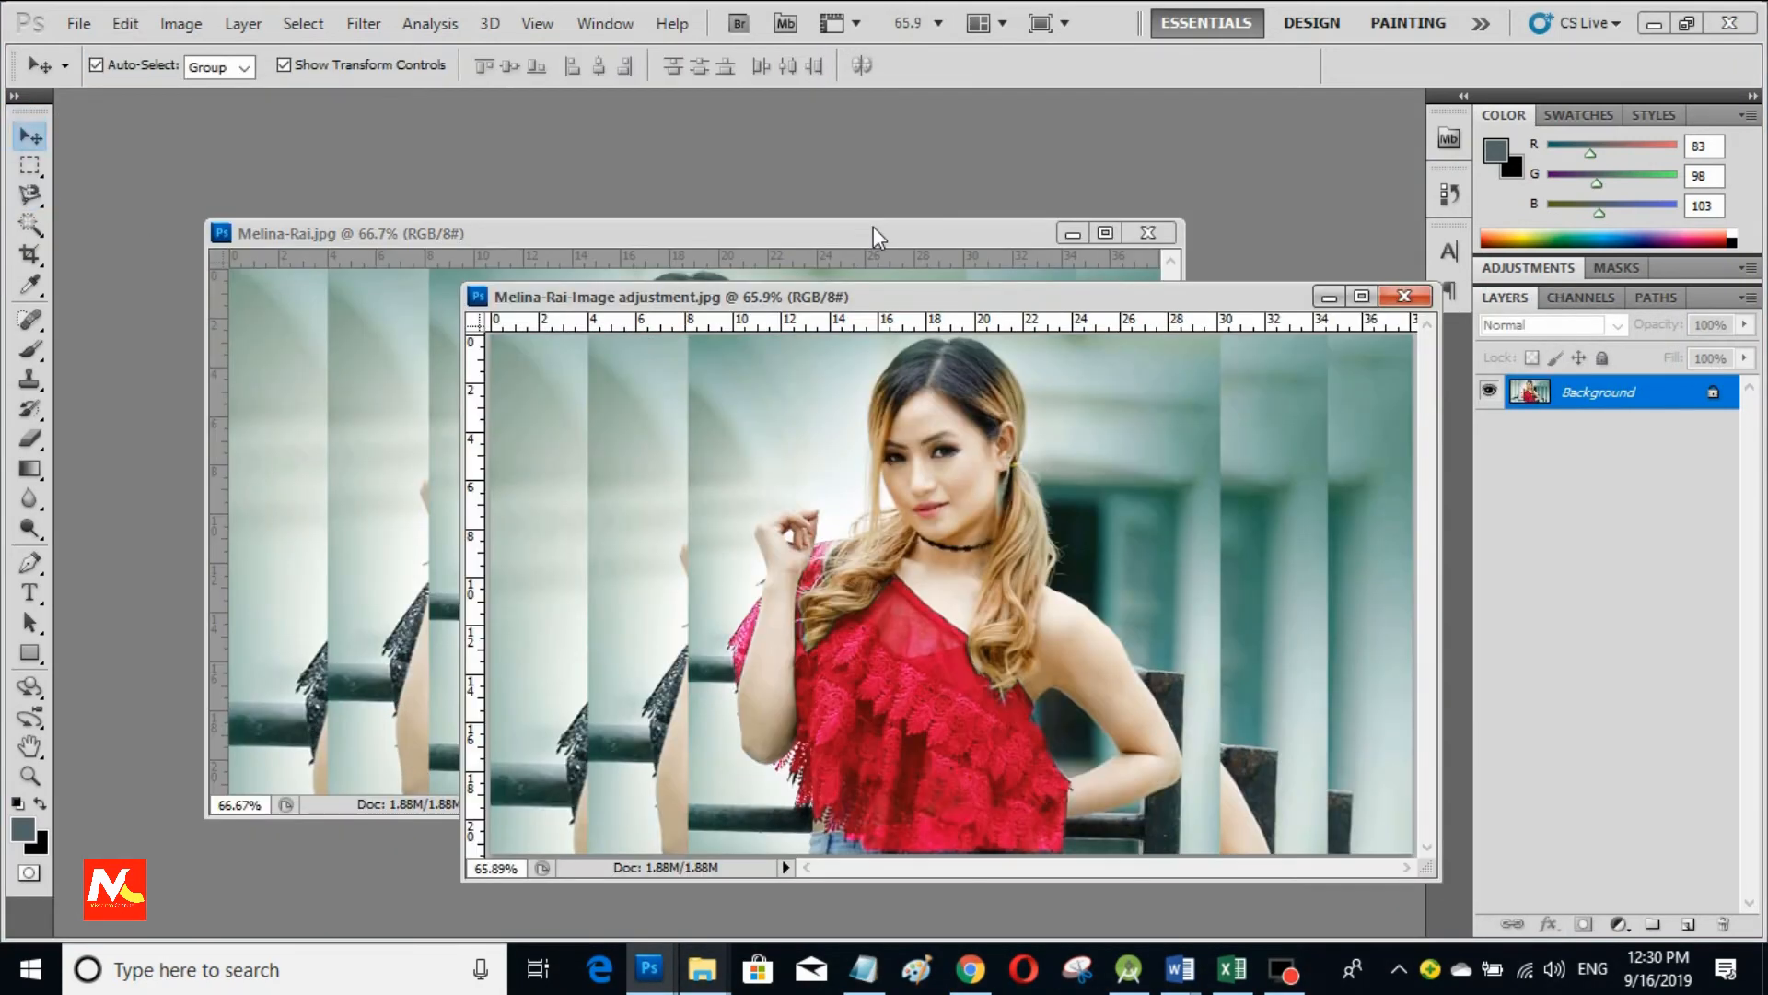
drag(876, 237, 763, 182)
drag(1064, 760, 694, 777)
drag(1025, 297, 994, 187)
drag(432, 770, 733, 781)
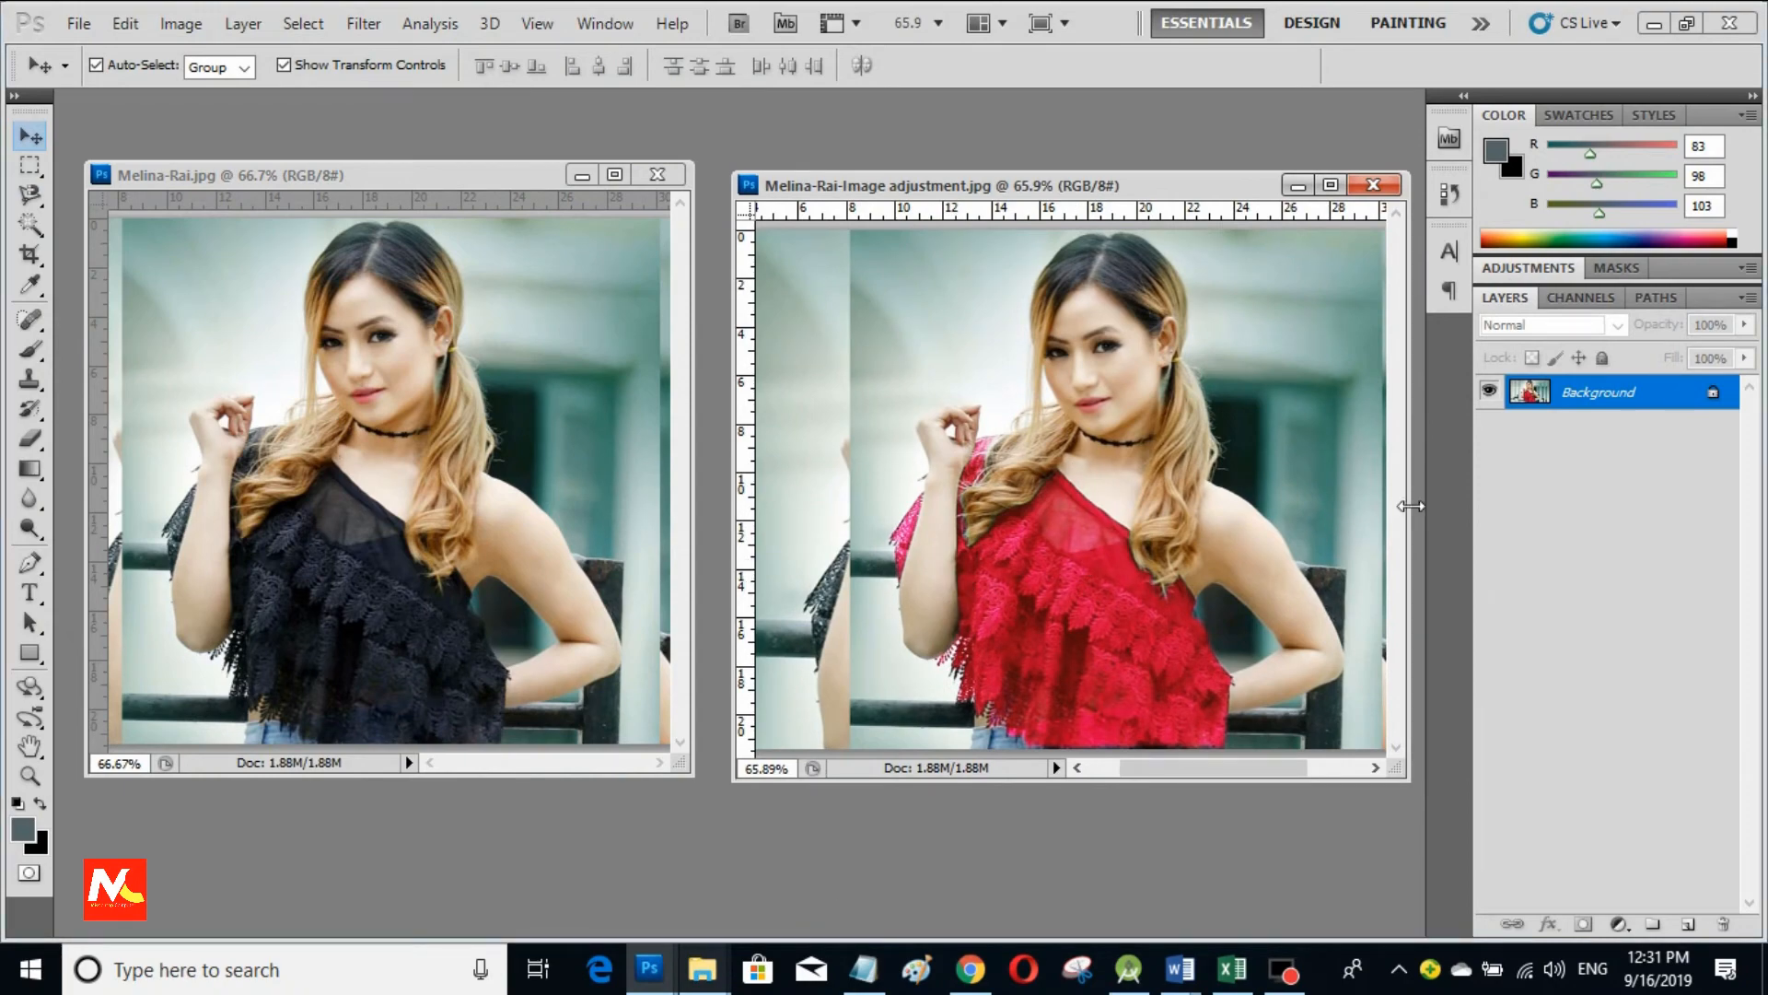